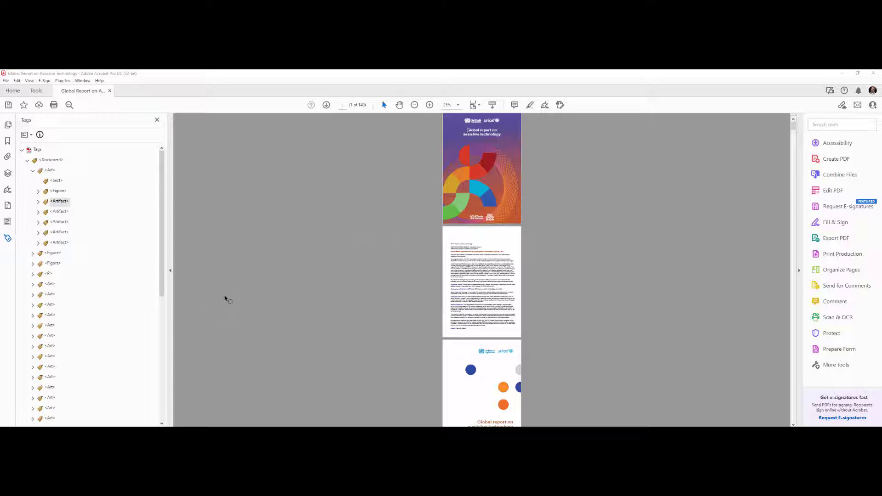
Delete the empty Sect tag from the first Art tag of the cover page
click(49, 170)
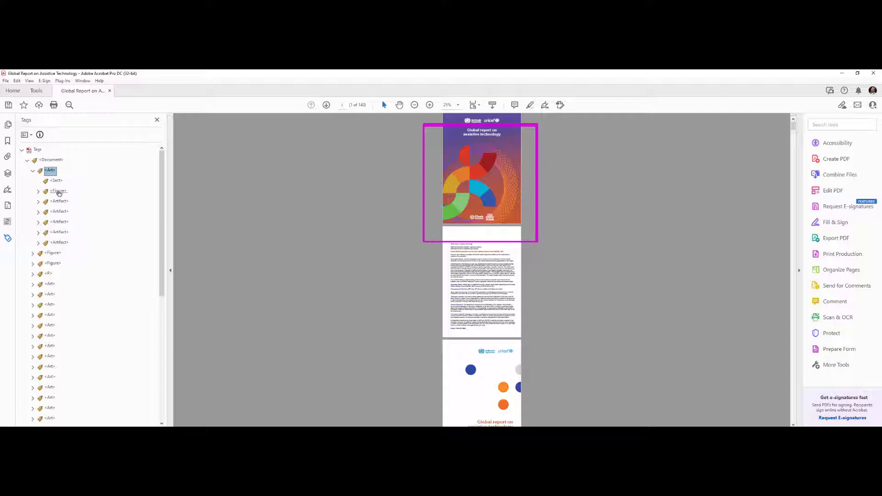
click(55, 181)
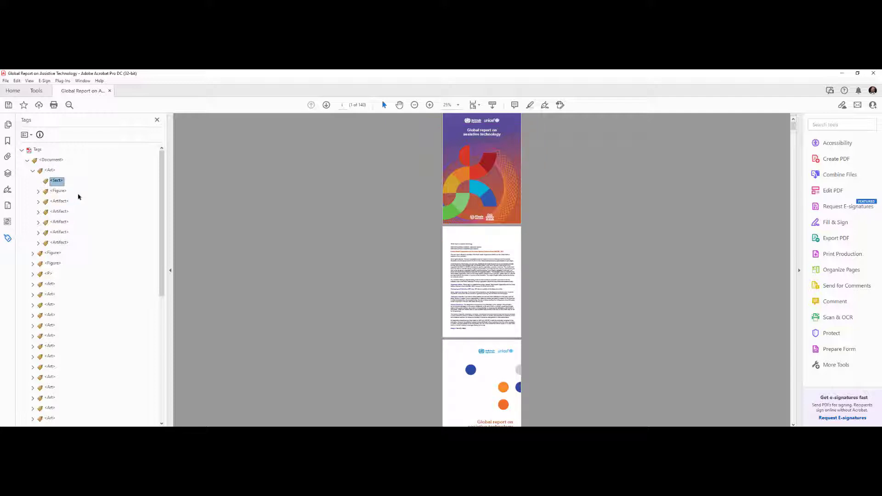
key(Delete)
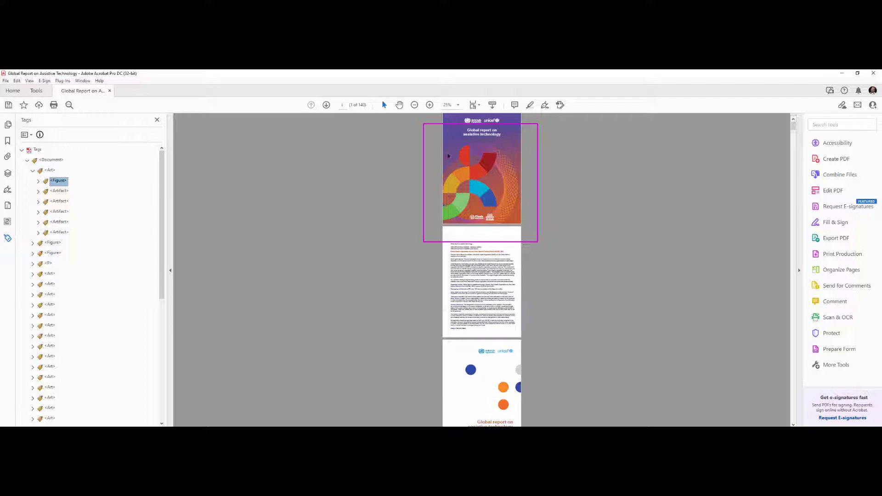
Check the alternate text of the Figure tag inside the cover's first Art tag
scroll(450, 173, up, 5)
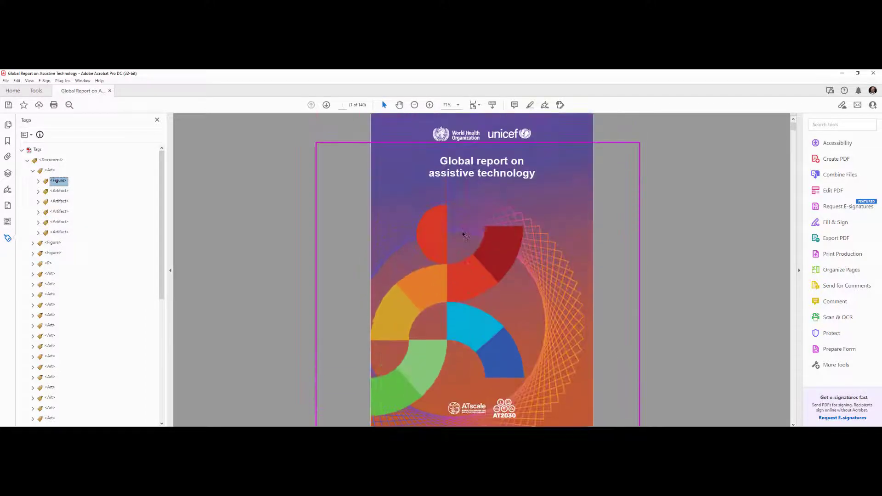
right_click(58, 181)
click(81, 361)
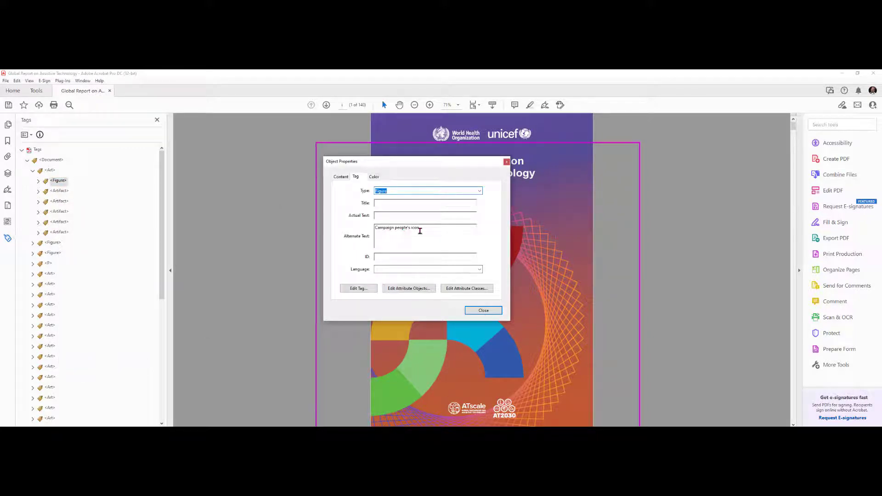
click(475, 314)
scroll(482, 322, down, 1)
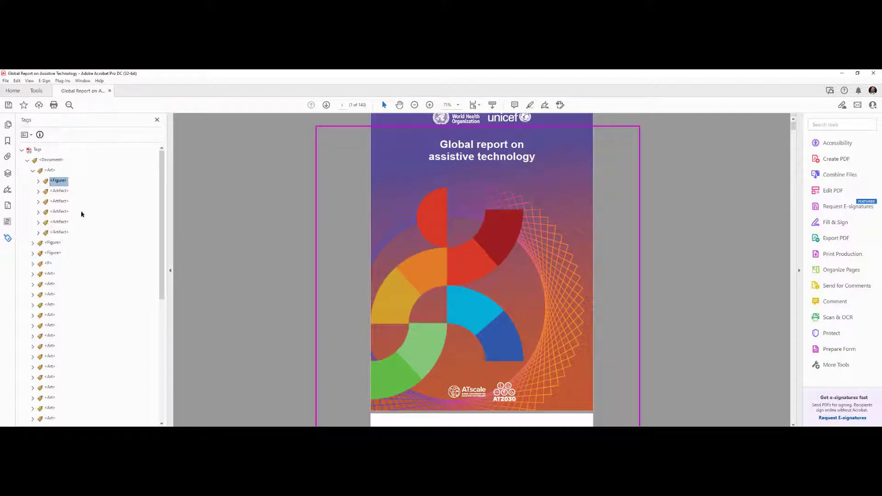
Examine which cover content each of the five Artifact tags in the first Art tag marks, and what the last two contain
click(61, 192)
click(60, 203)
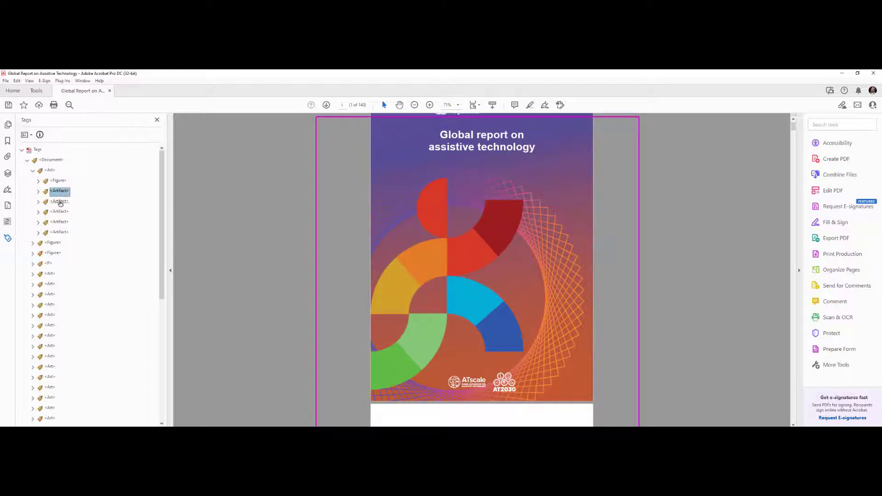
click(60, 213)
click(61, 223)
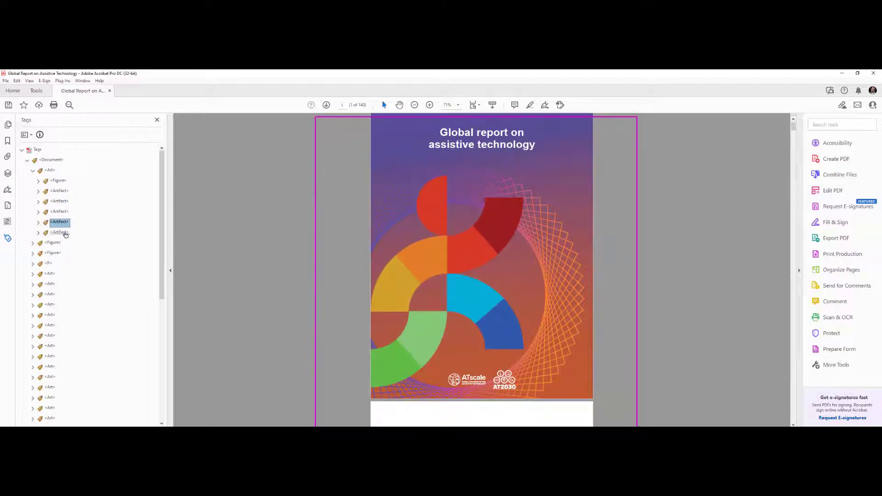
click(65, 234)
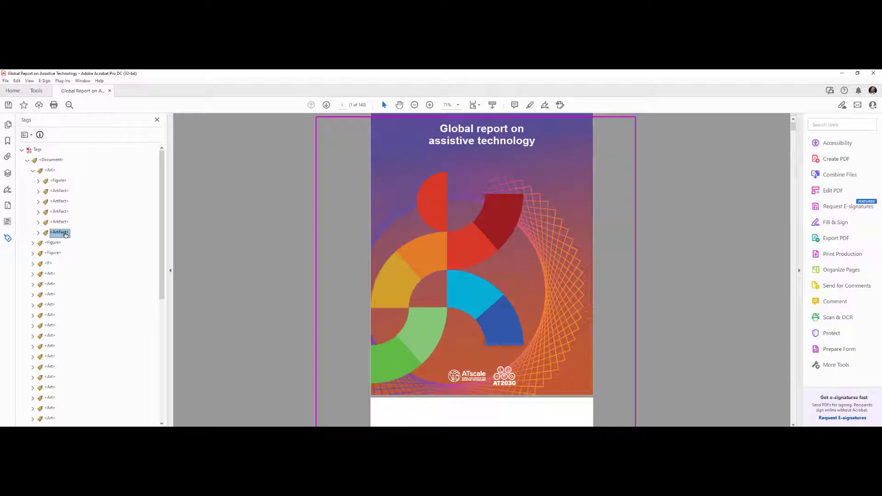
click(38, 233)
click(38, 222)
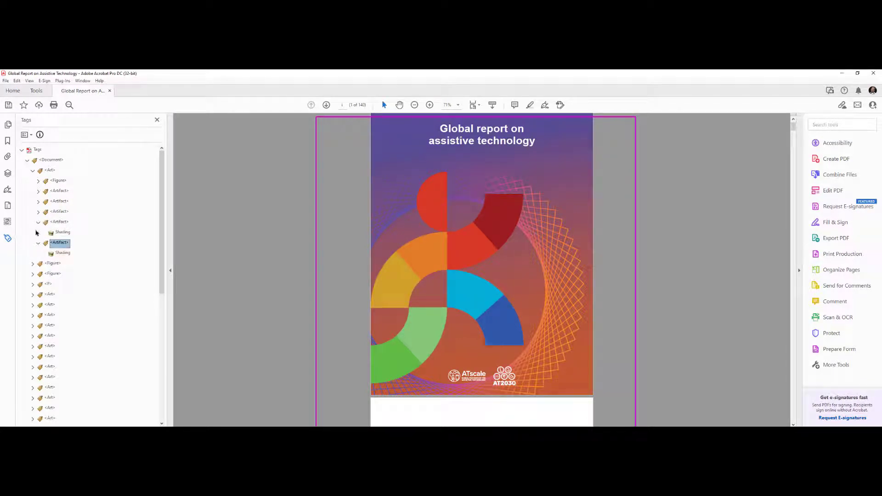
click(38, 222)
click(39, 233)
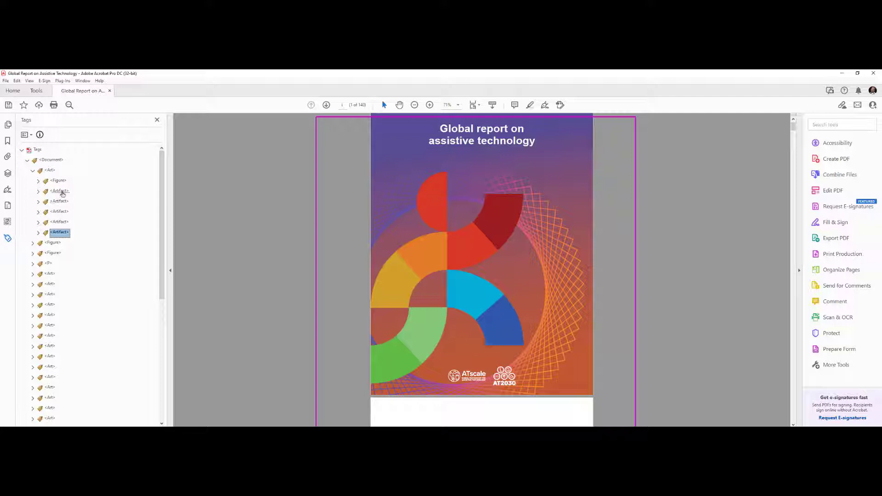
Locate the last Artifact tag's Shading object in the document's content structure and examine the neighbouring page 1 containers
right_click(66, 234)
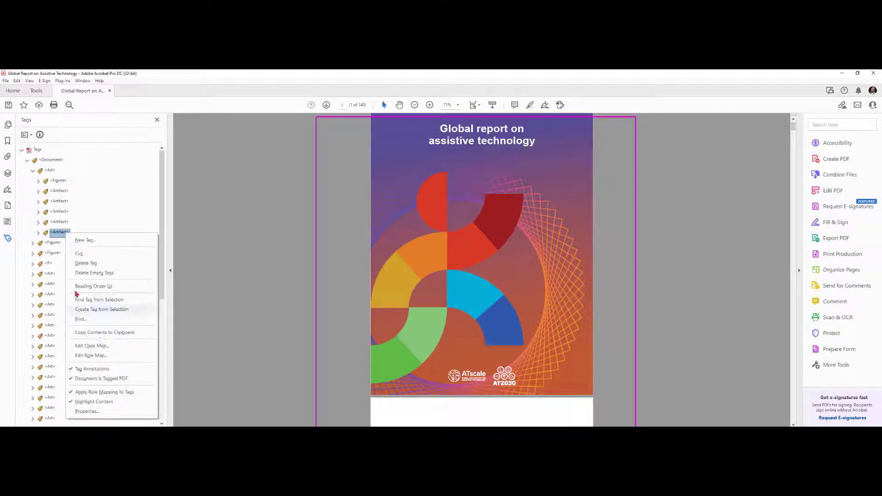
click(38, 233)
click(57, 242)
right_click(57, 243)
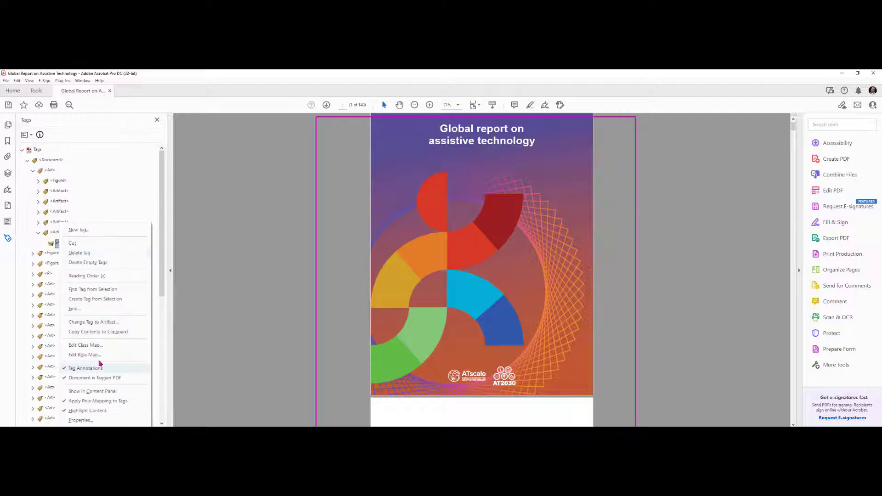
click(109, 391)
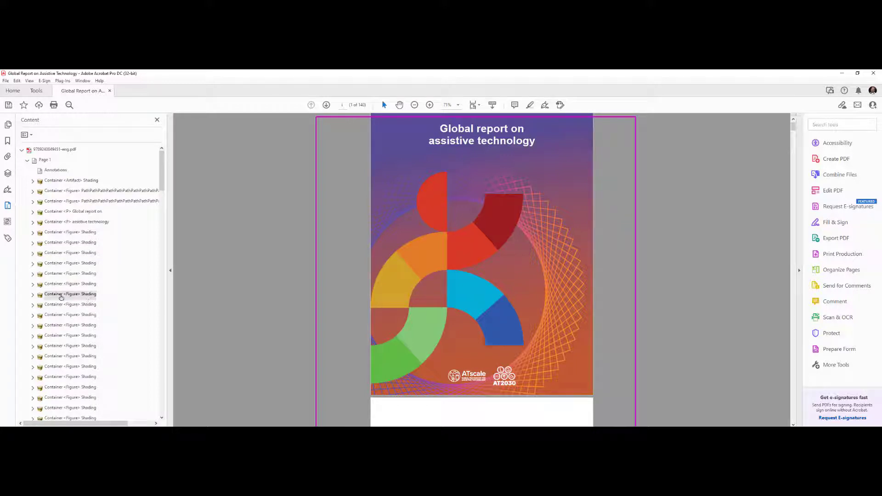
click(33, 296)
click(33, 295)
click(54, 181)
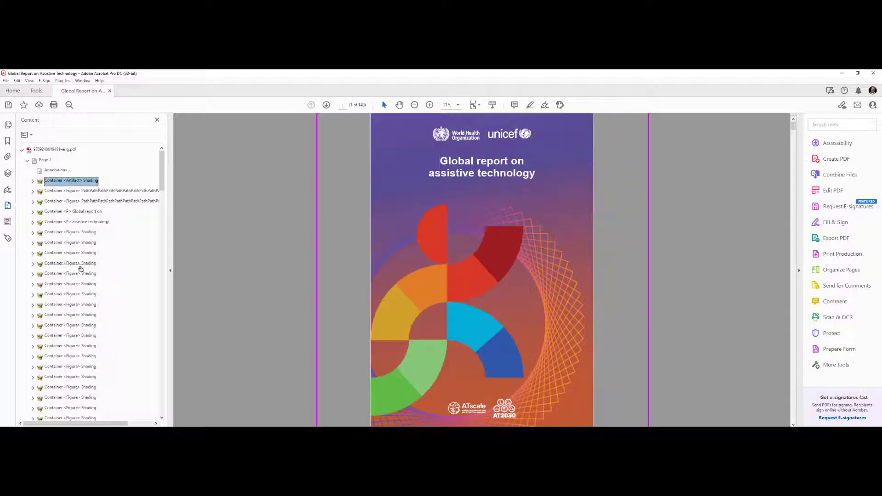
click(86, 244)
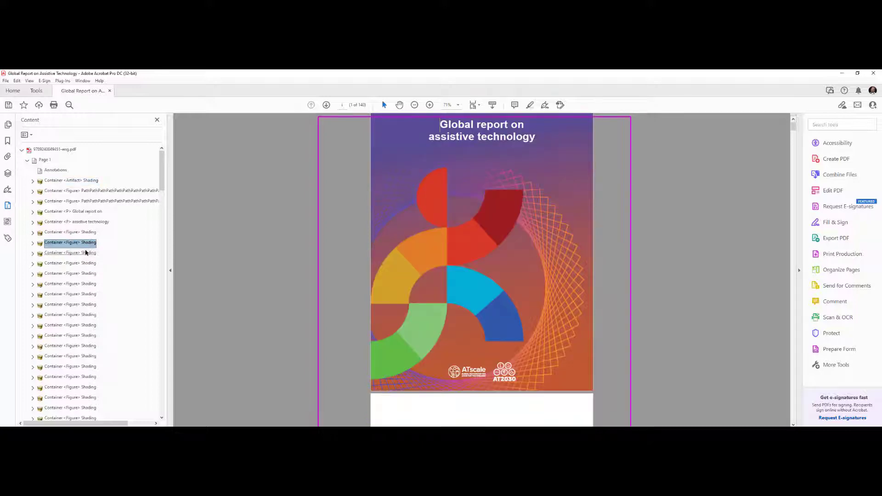
Return to the tag tree, select the five Artifact tags in the first Art tag, and review the document's role map
click(8, 238)
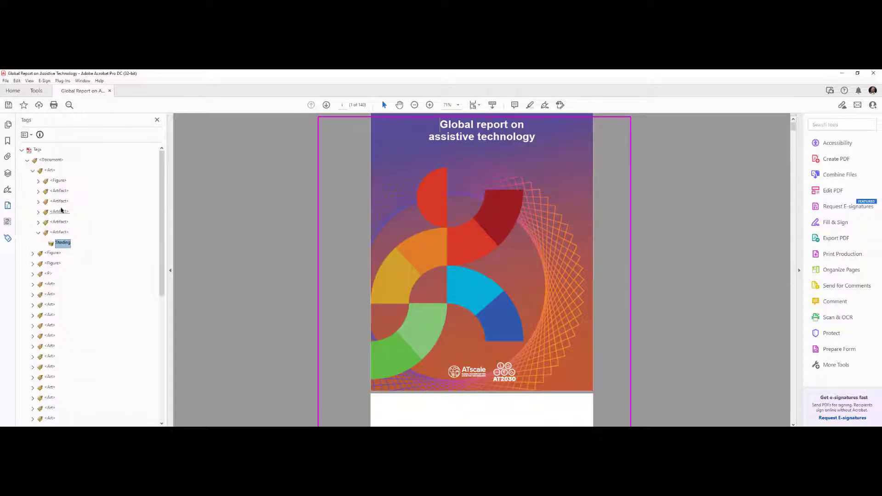
click(45, 232)
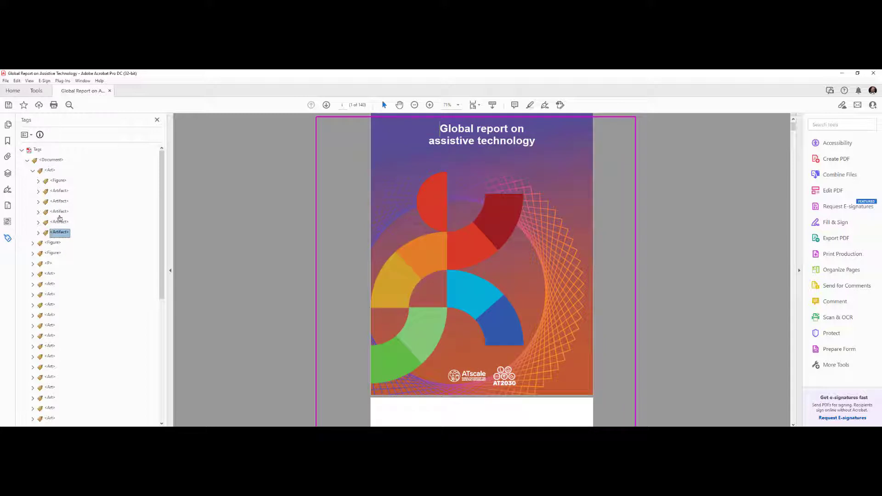
shift+click(60, 191)
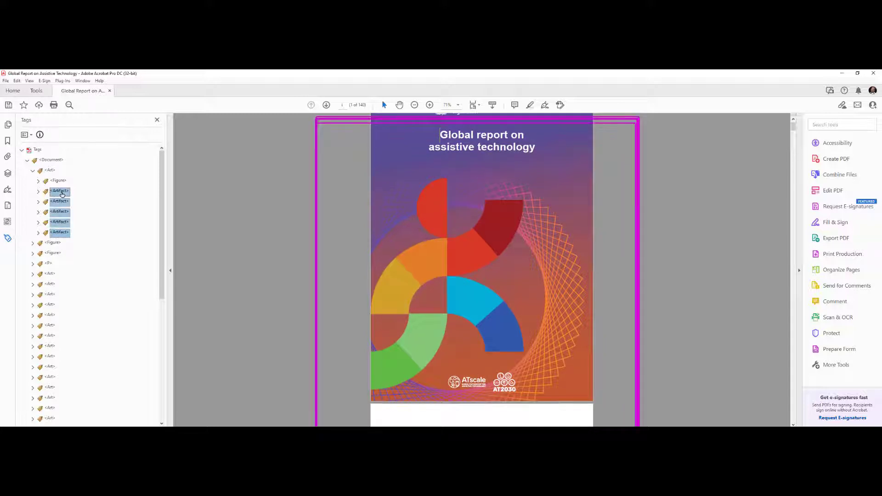
right_click(61, 192)
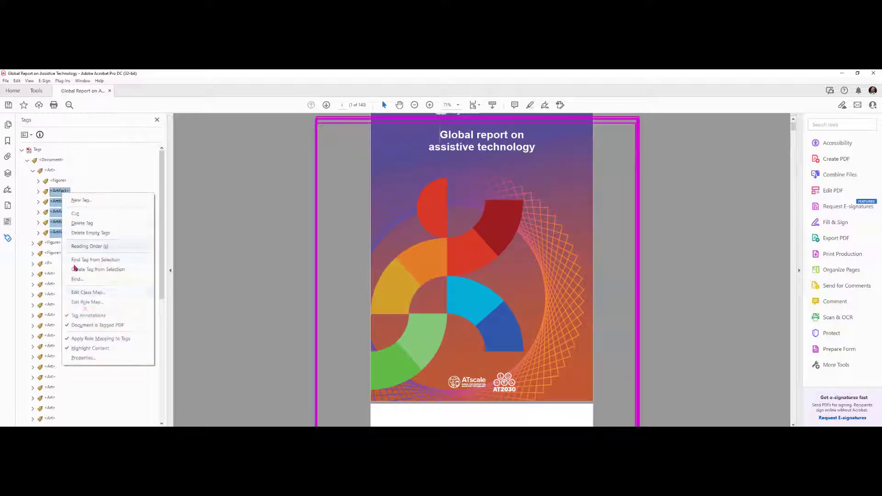
click(88, 303)
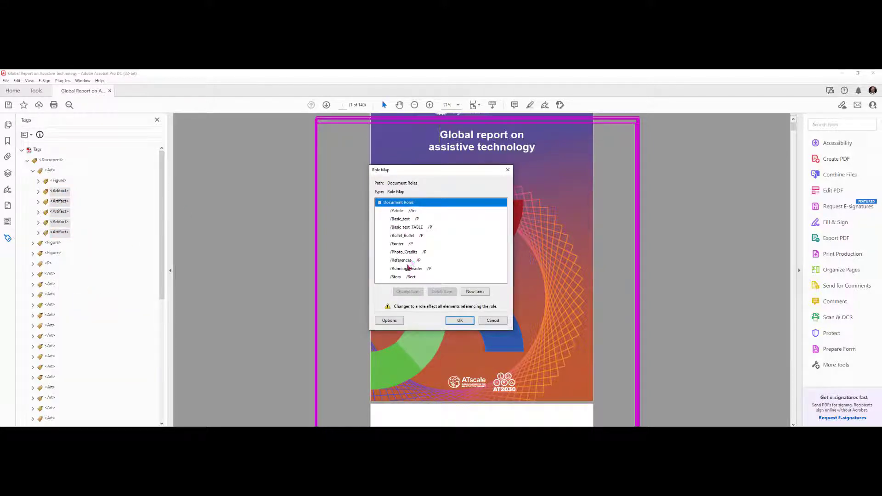
click(458, 322)
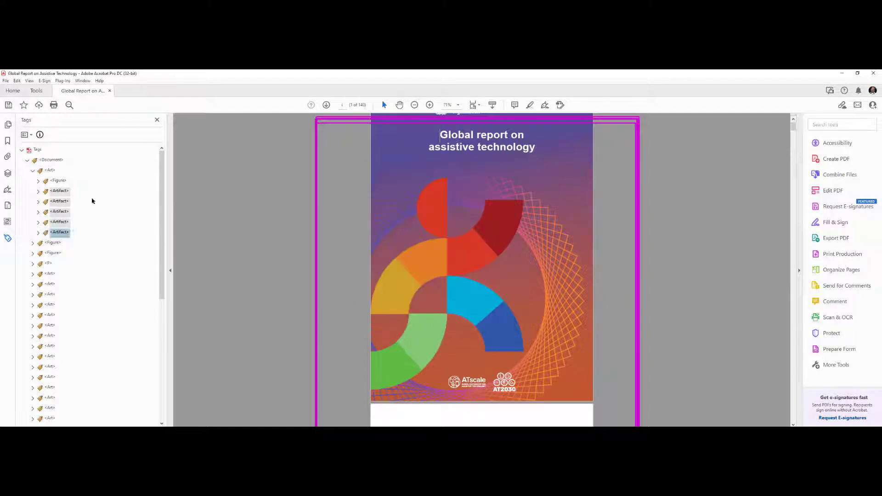
Change the tag type of the five selected Artifact tags to Figure
right_click(70, 196)
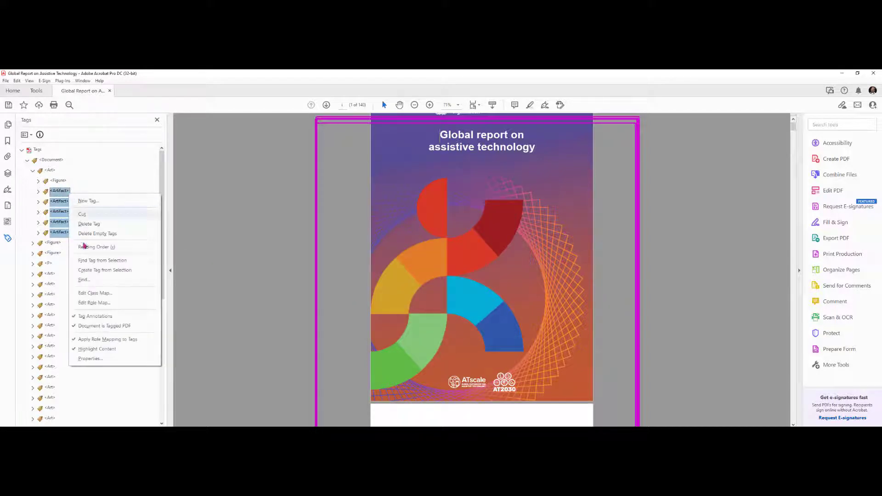
click(90, 358)
text(Figure)
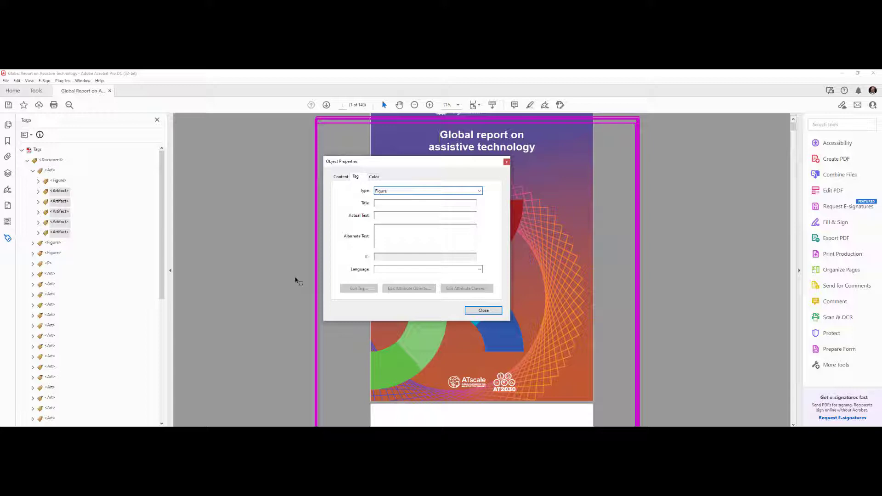
key(Return)
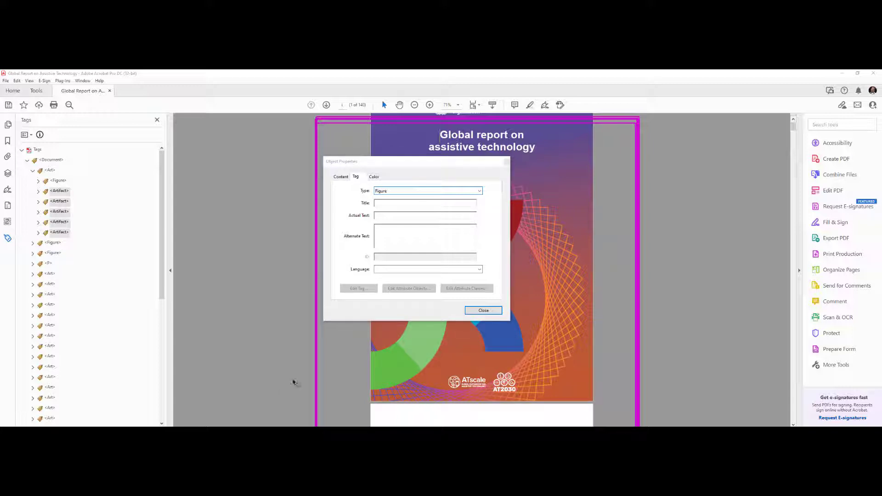
click(484, 310)
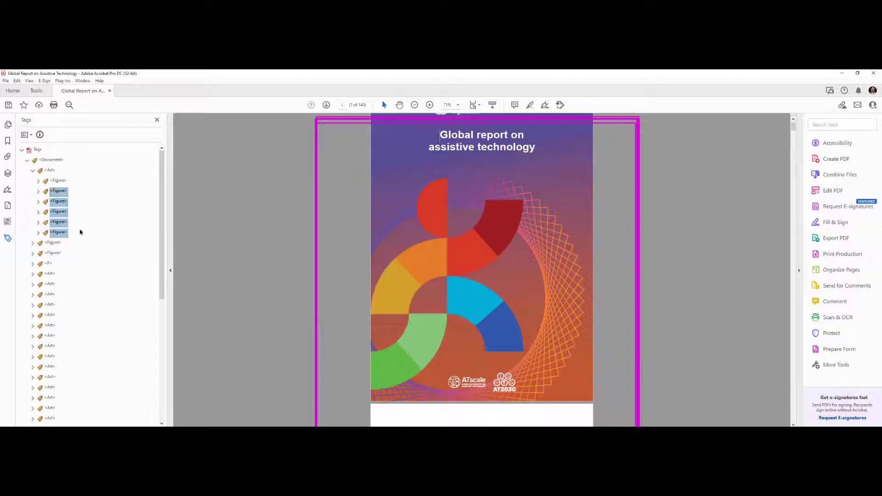
Expand the five retagged Figure tags in the first Art tag to expose their Shading content
right_click(58, 193)
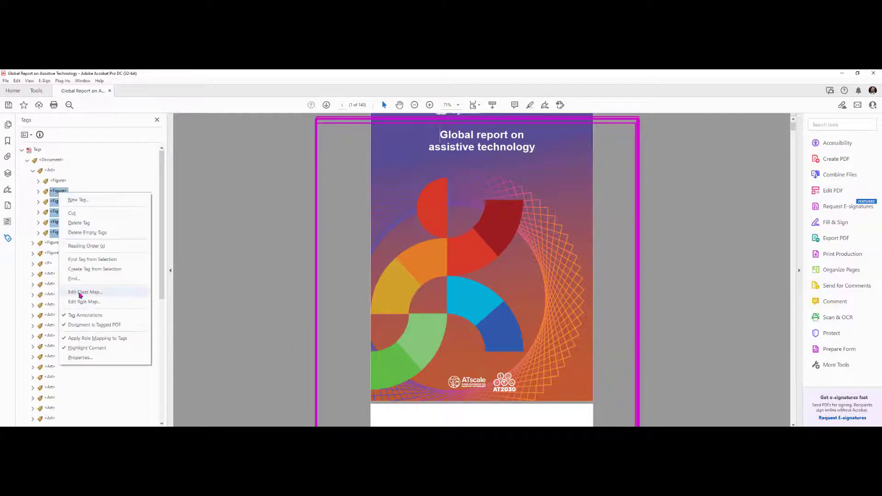
click(38, 192)
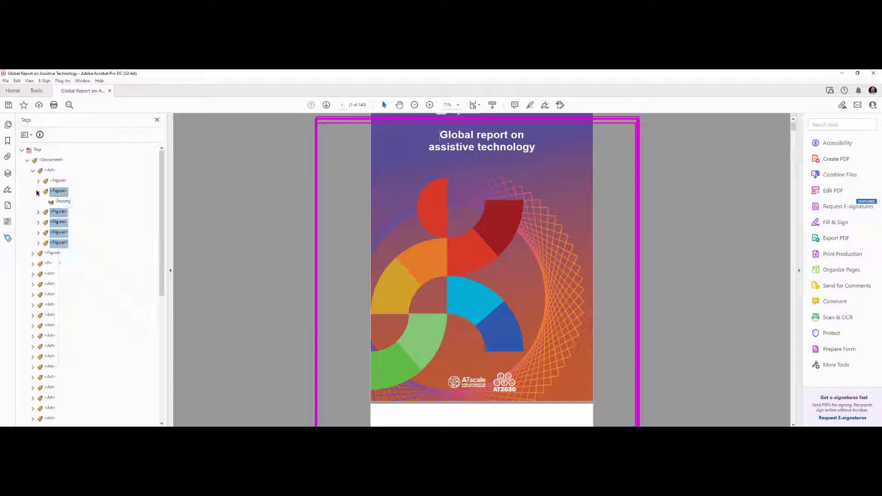
click(63, 202)
click(38, 242)
click(38, 233)
click(38, 222)
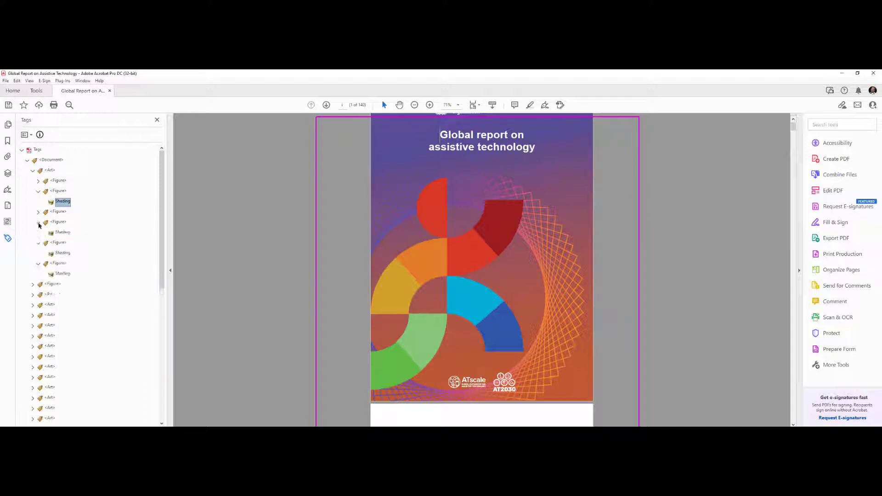
click(38, 211)
ctrl+click(63, 222)
ctrl+click(63, 242)
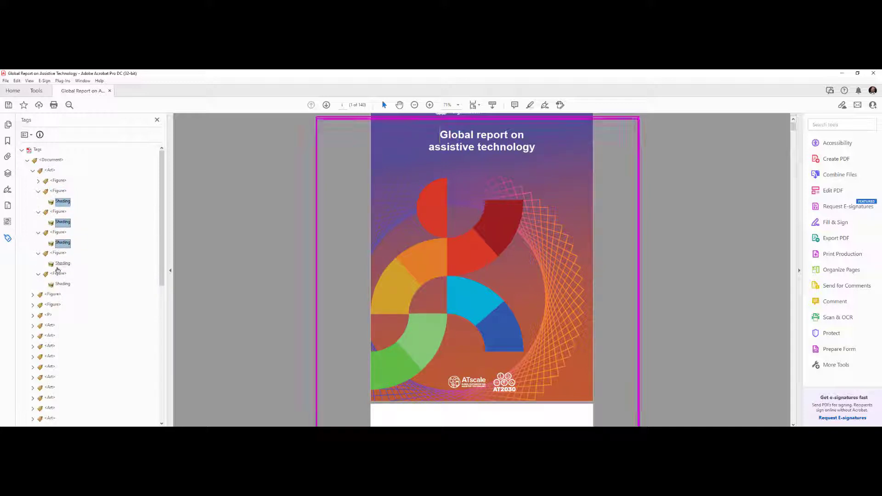
ctrl+click(62, 263)
ctrl+click(57, 294)
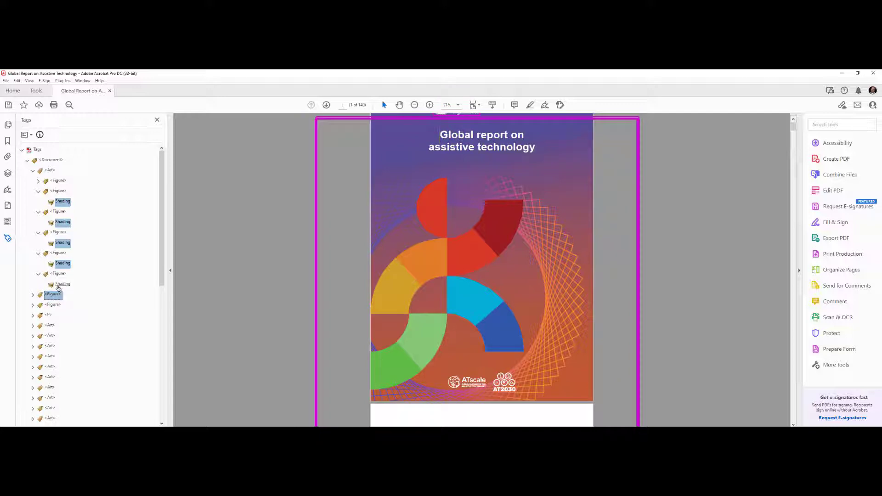
click(32, 295)
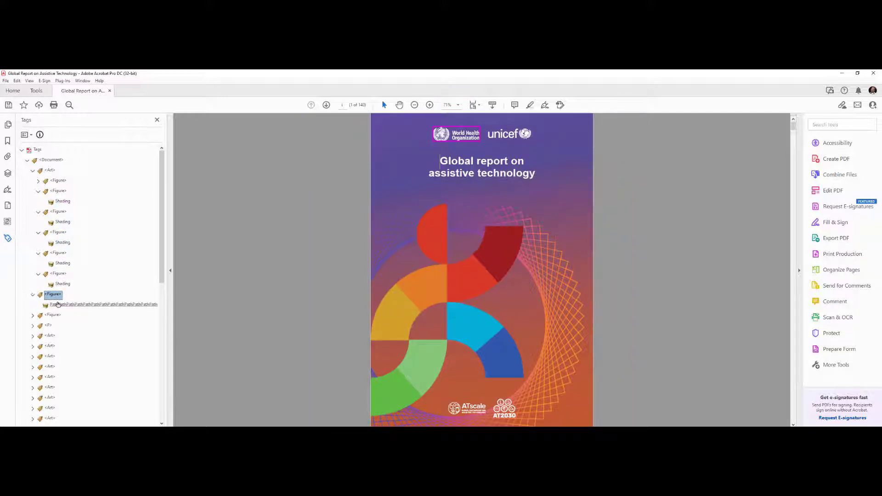
click(53, 315)
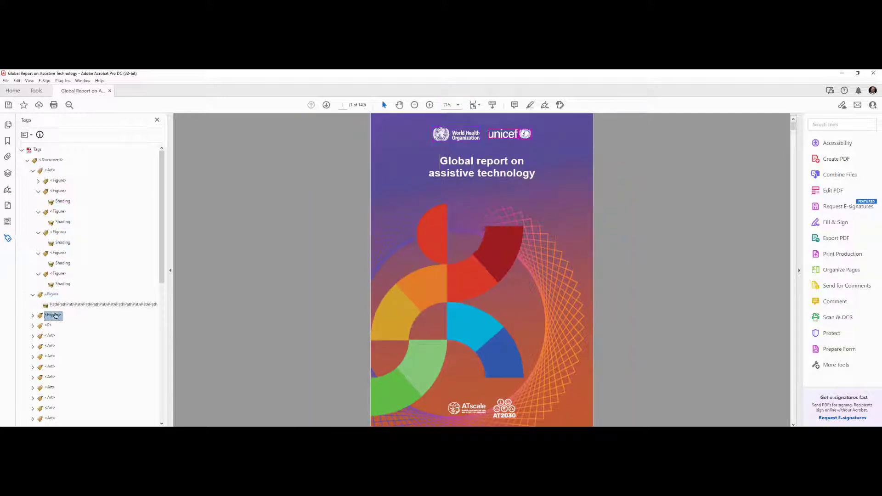
Select the Shading objects under the five retagged Figure tags and change them to artifacts of type Page
click(65, 285)
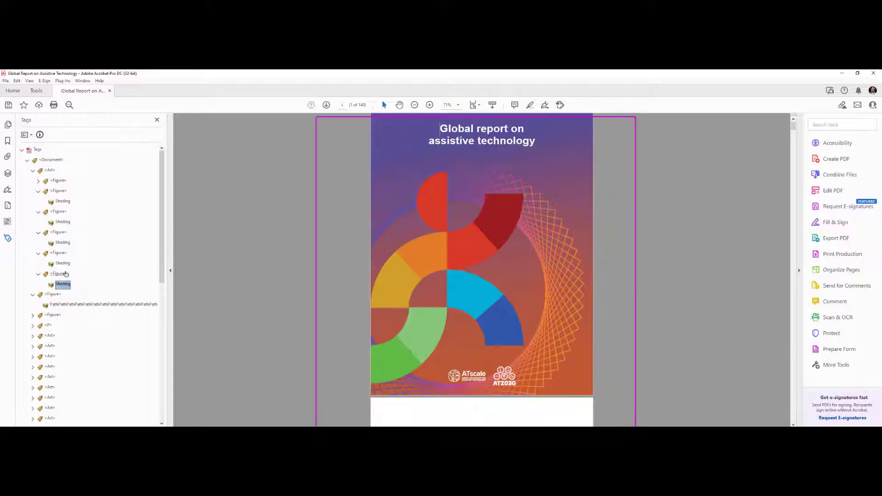
ctrl+click(63, 264)
ctrl+click(63, 243)
ctrl+click(63, 222)
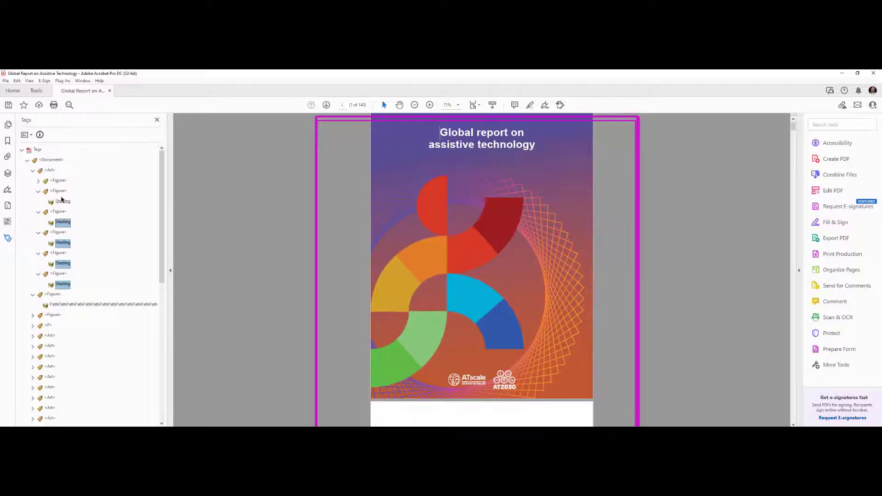
ctrl+click(60, 201)
right_click(59, 202)
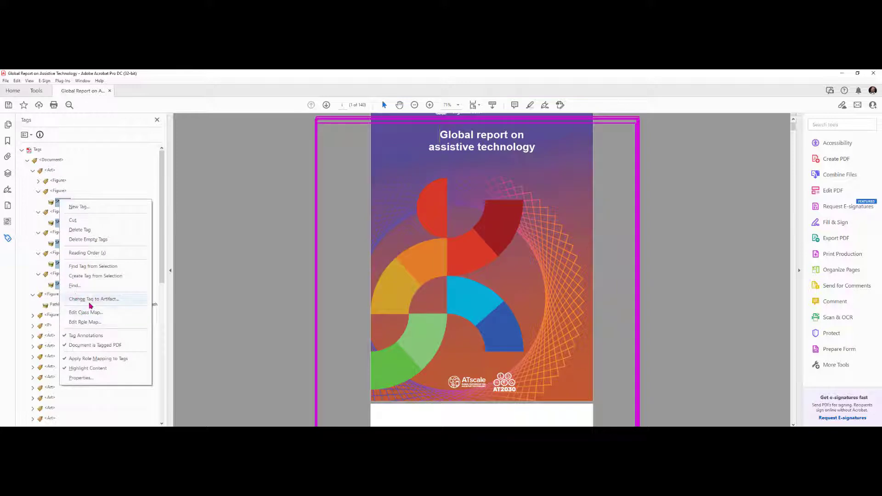
click(90, 299)
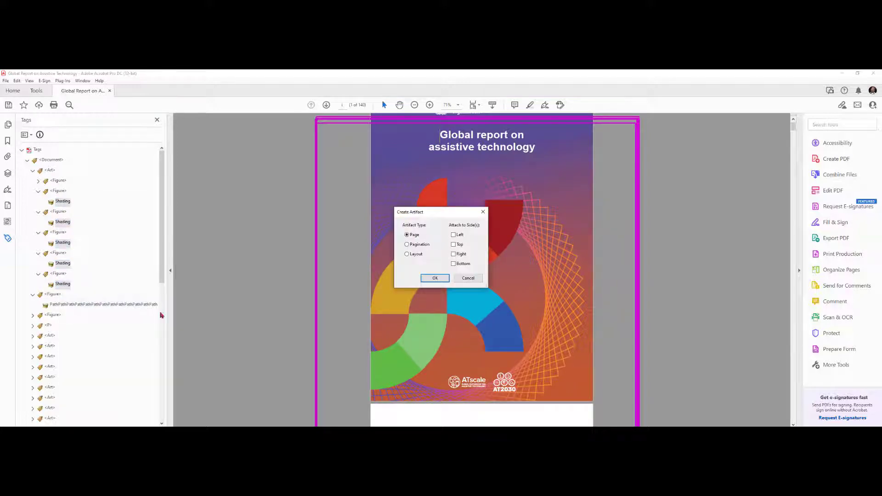
click(431, 278)
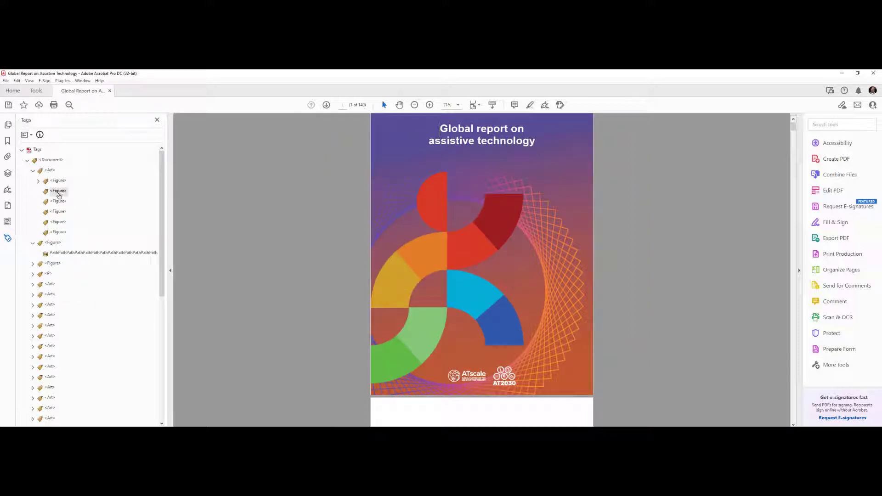
Delete the five emptied Figure tags from the first Art tag
click(61, 193)
shift+click(55, 234)
key(Delete)
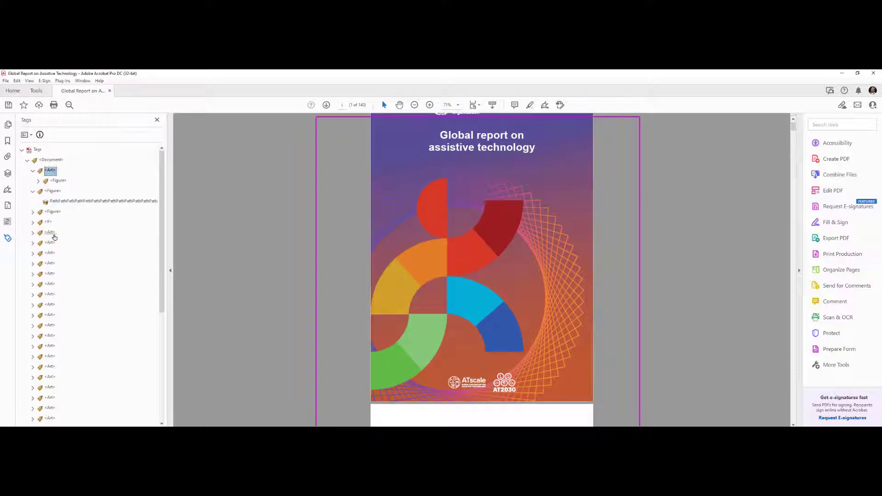
Review the alternate text of the Figure remaining in the first Art tag, and collapse it and the following Figure tag
click(38, 181)
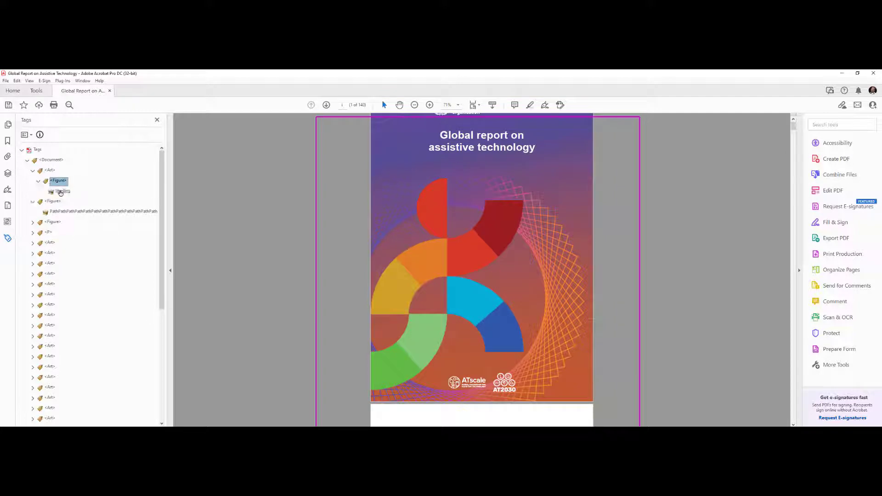
right_click(59, 191)
click(96, 391)
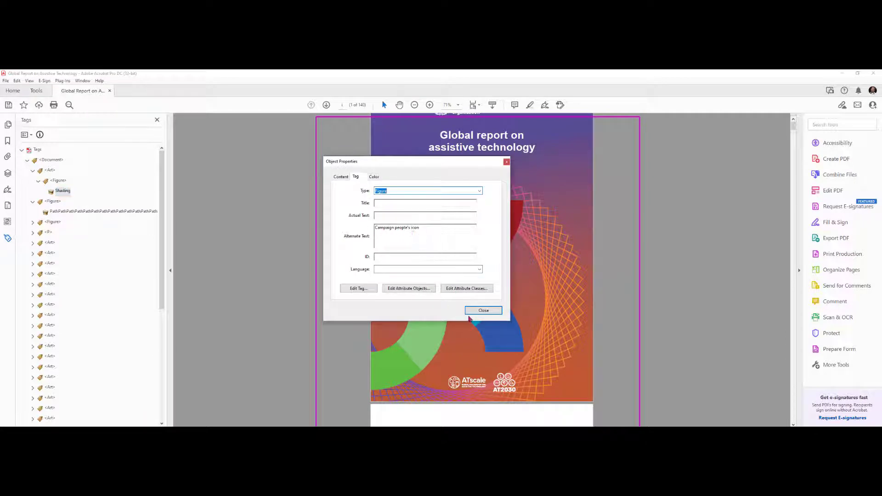
click(482, 311)
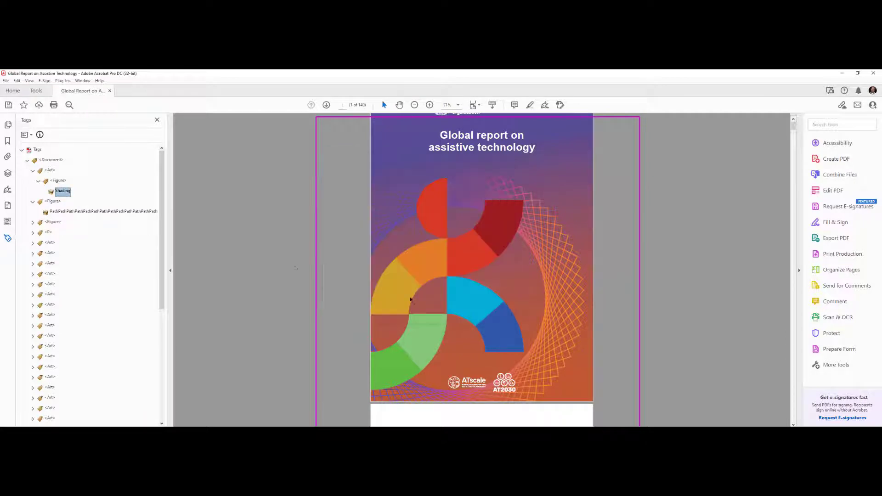
click(38, 182)
click(47, 192)
click(34, 192)
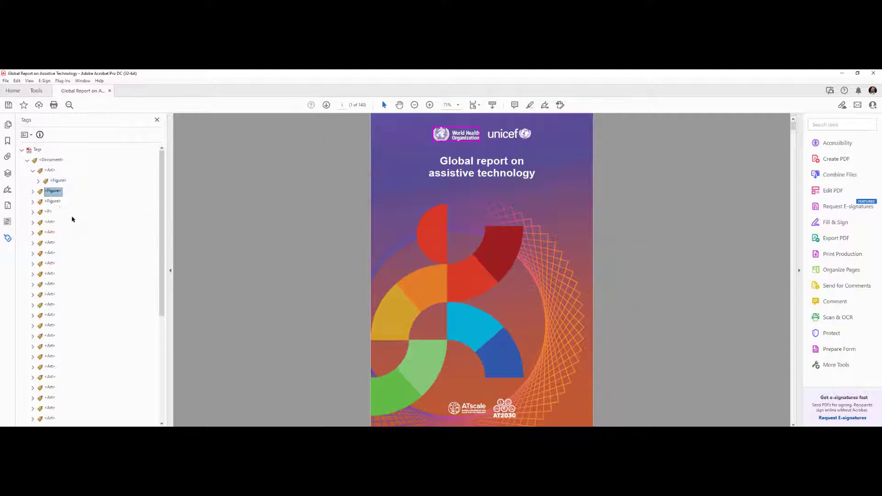
Walk through the Art and Figure tags above the title to check which cover page logo each one highlights
click(54, 204)
key(Up)
key(Up)
key(Up)
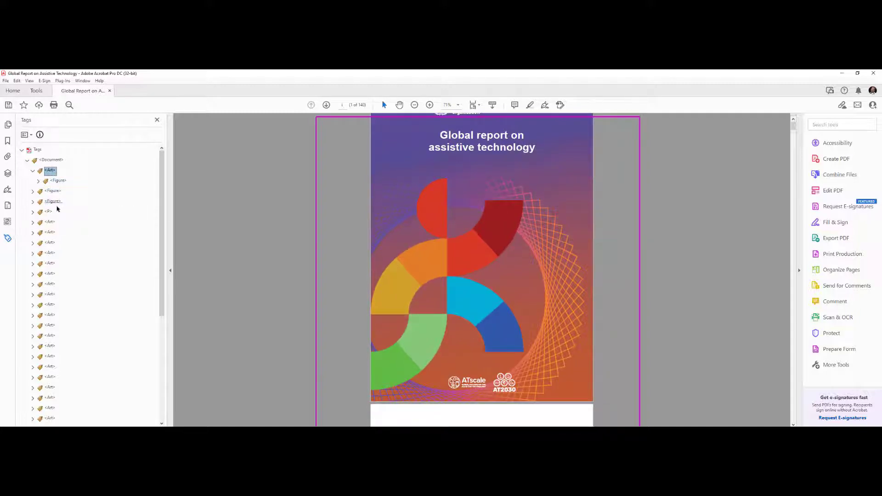
key(Down)
key(Down)
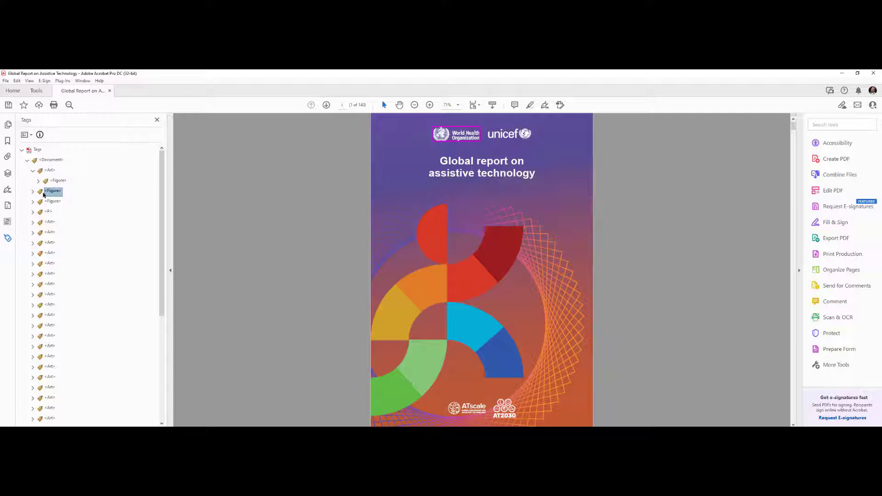
Replace the alternate text of the World Health Organization logo's Figure tag with "World Health Organization Logo"
right_click(50, 192)
click(71, 371)
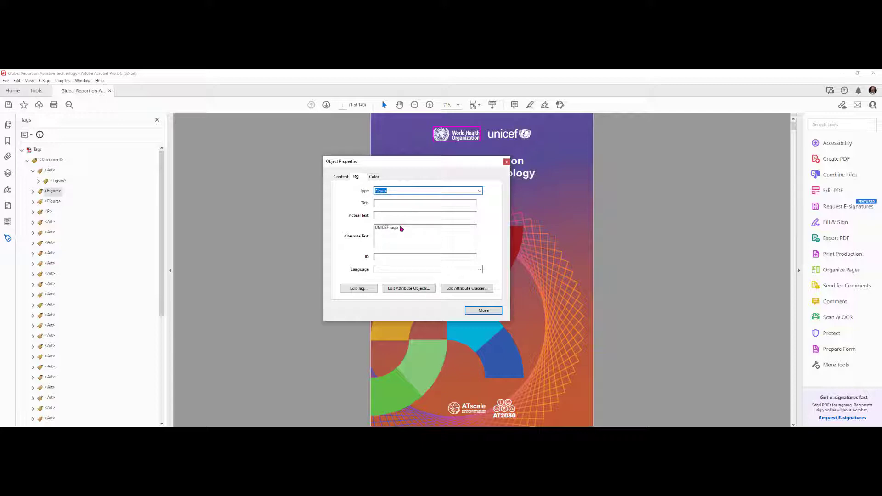
drag(401, 229, 351, 233)
key(BackSpace)
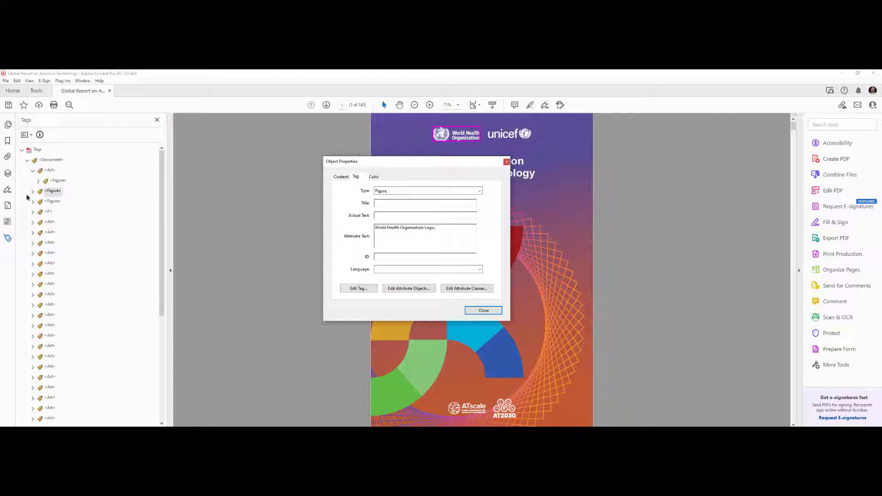
Set the alternate text of the UNICEF logo's Figure tag to "UNICEF logo" and recheck both logo tags
click(52, 202)
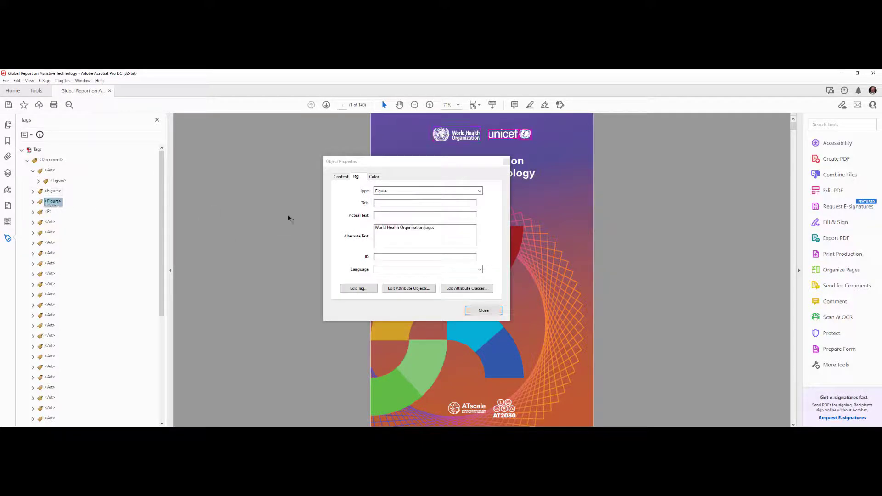
drag(452, 230, 308, 221)
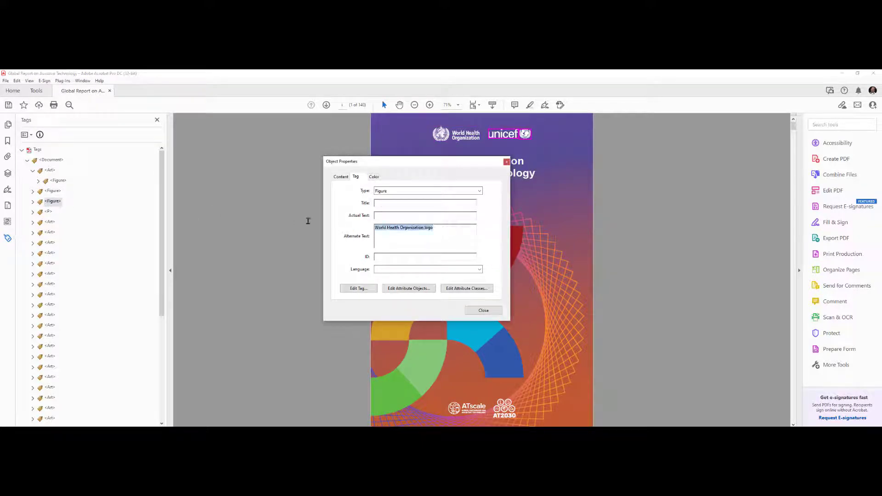
text(UNICEF logo)
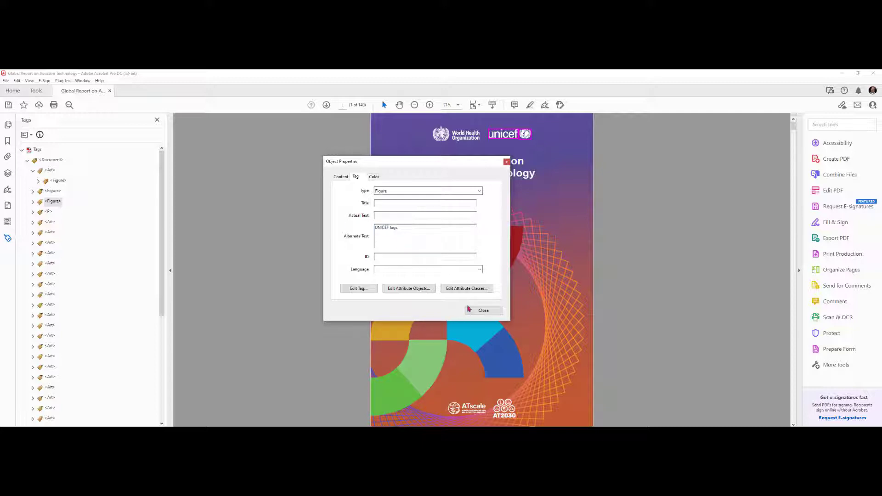
key(Tab)
click(54, 193)
click(54, 202)
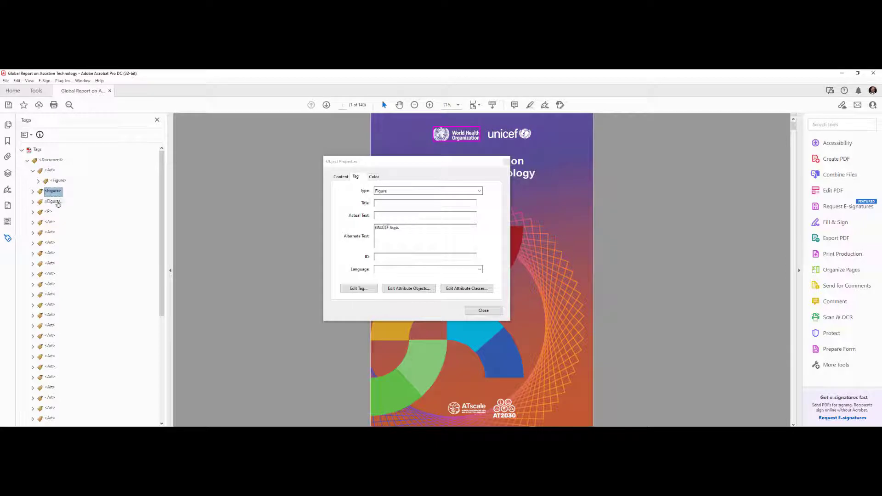
click(480, 310)
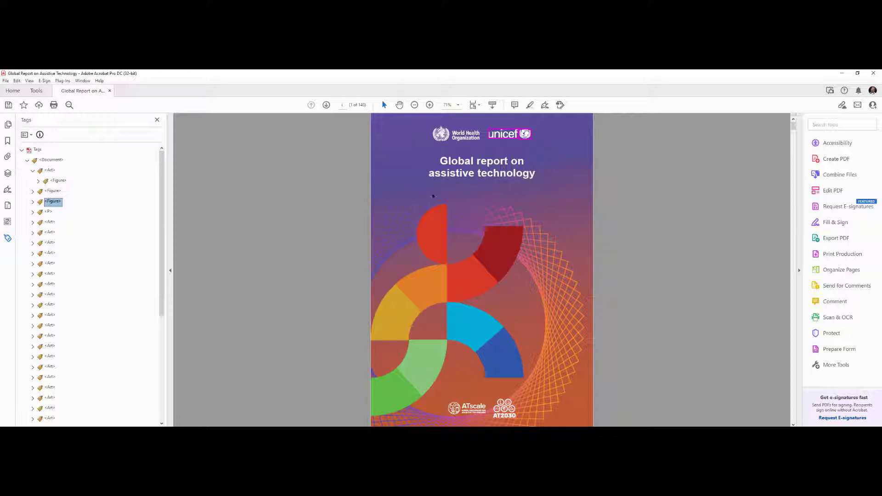
Change the P tag of the title "Global report on assistive technology" to H1
click(51, 212)
click(49, 211)
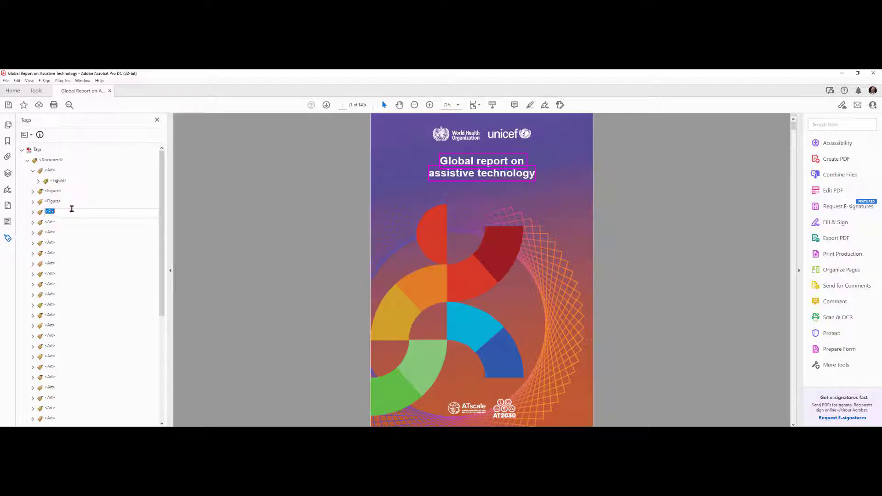
text(<H1>)
key(Return)
Move the ATscale and AT2030 logo Figure tags out of the next Art tag to directly below the H1, and check their highlights
click(56, 224)
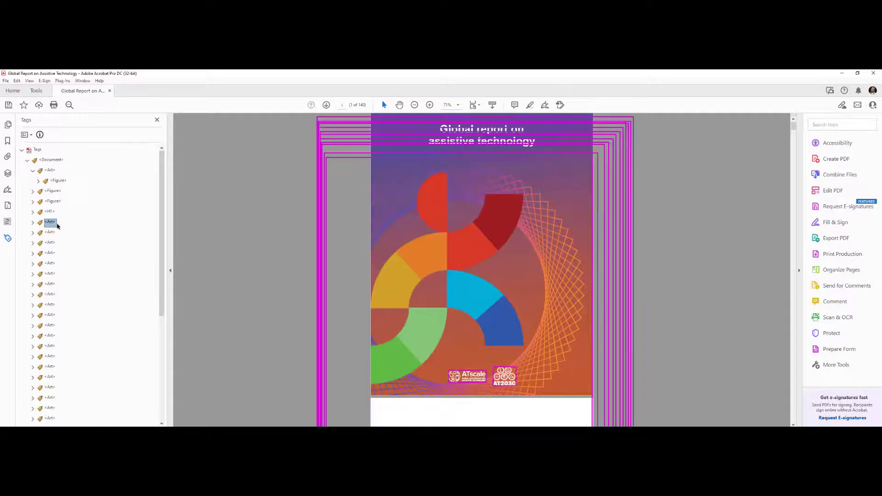
click(33, 224)
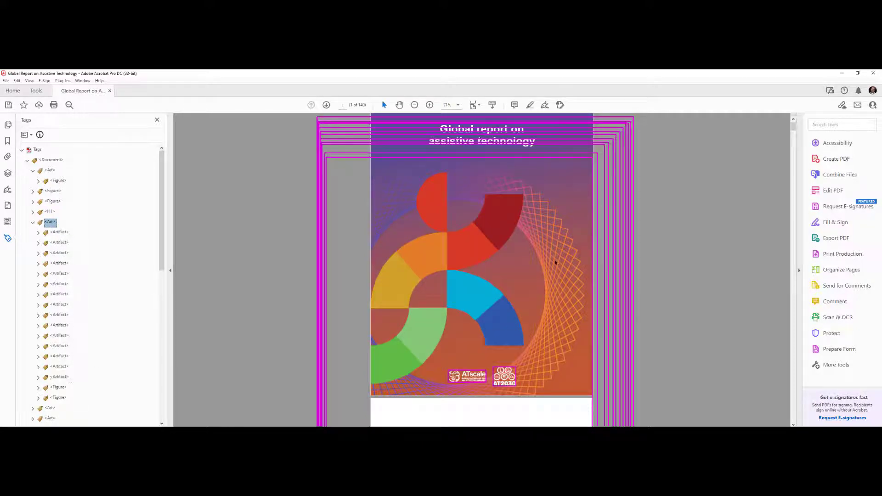
click(58, 388)
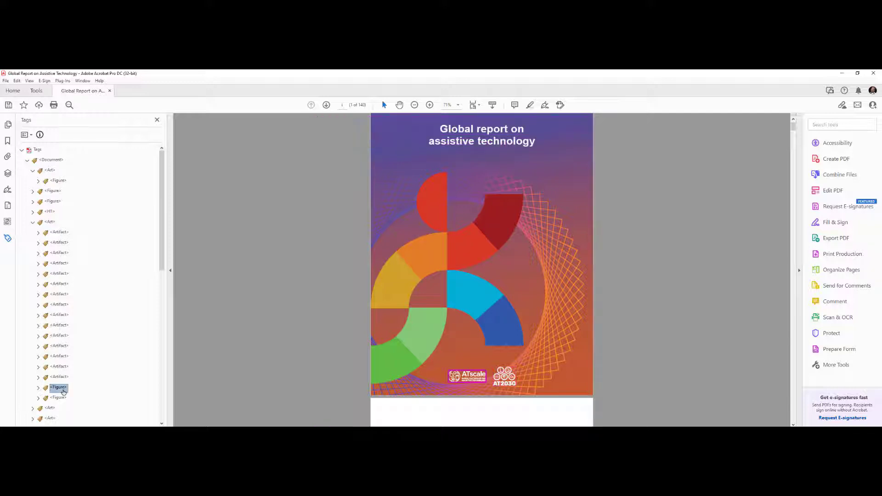
shift+click(60, 398)
drag(51, 234, 53, 220)
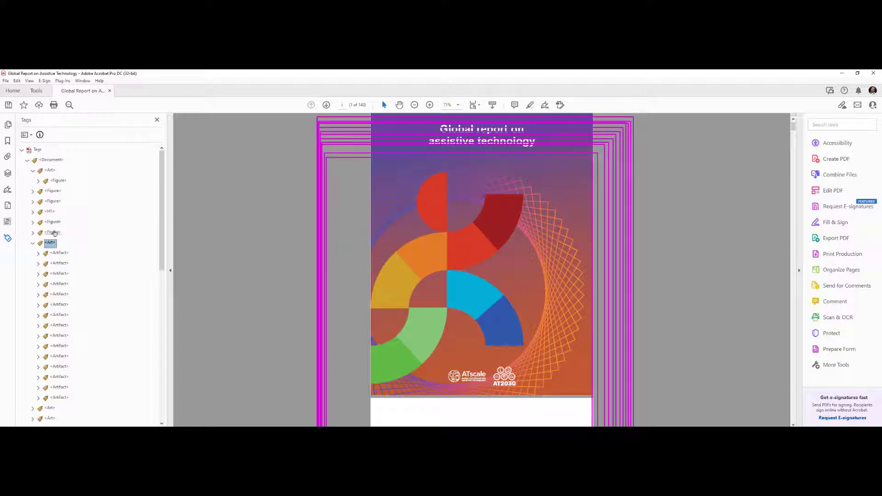
click(53, 221)
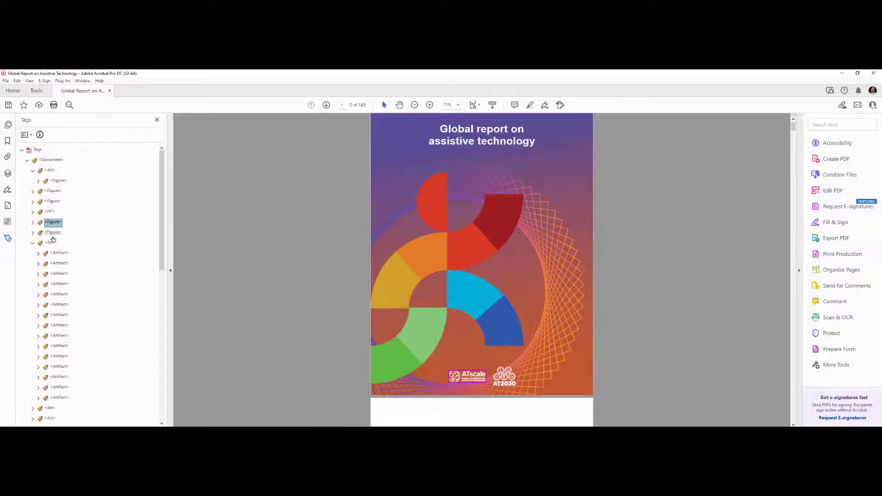
click(53, 233)
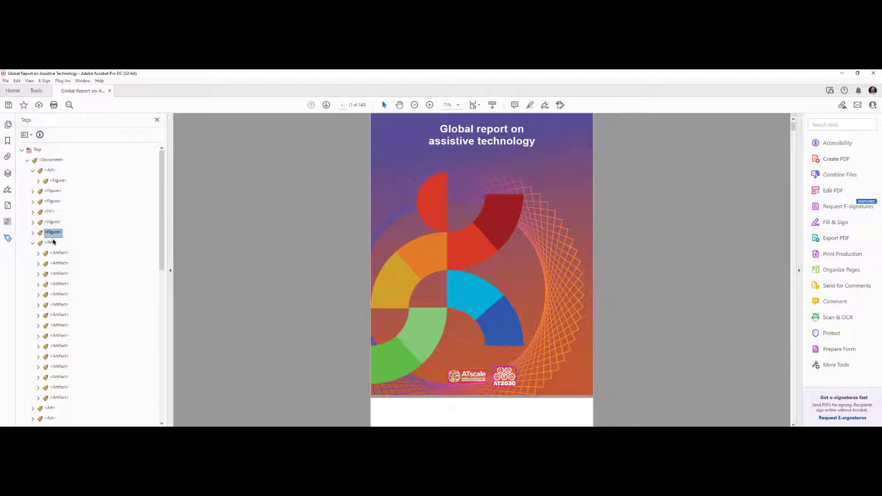
Expand all Artifact tags except the first in the Art tag below the logo Figures to expose their Shading content
click(56, 255)
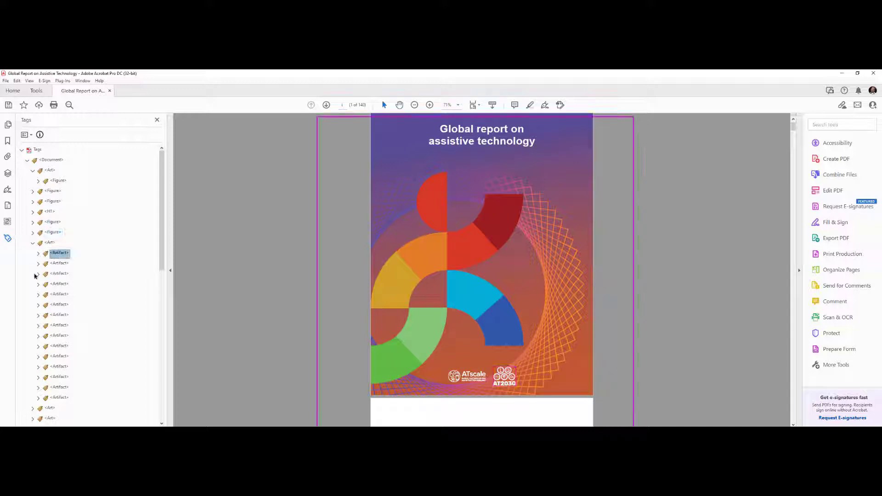
click(38, 398)
click(39, 388)
click(39, 377)
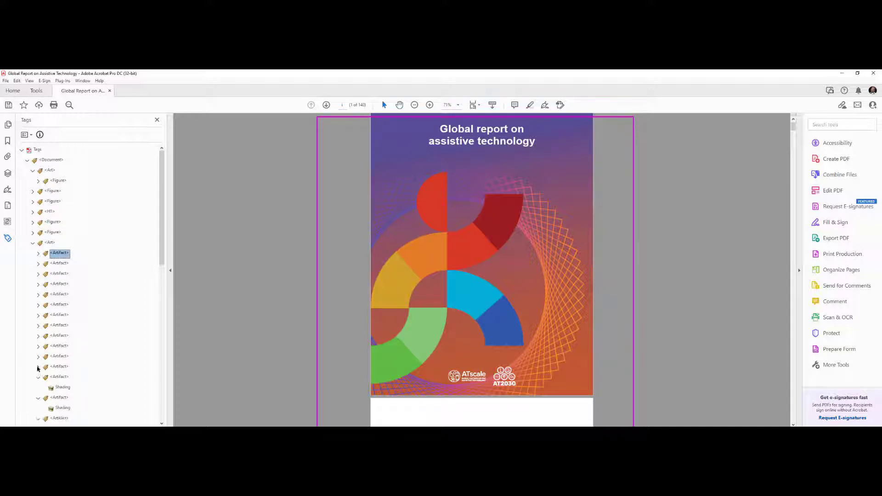
click(38, 366)
click(38, 356)
click(38, 346)
click(38, 335)
click(38, 326)
click(39, 316)
click(38, 304)
click(38, 294)
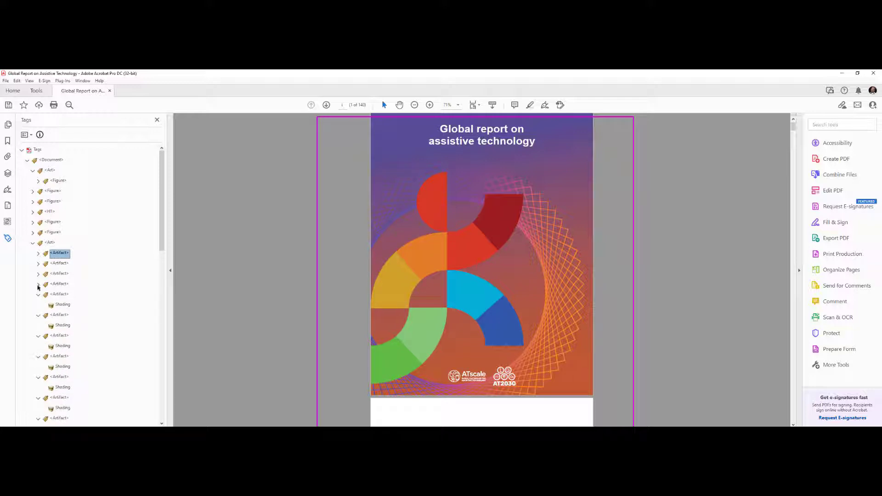
click(38, 284)
click(38, 264)
click(39, 284)
click(63, 274)
ctrl+click(63, 295)
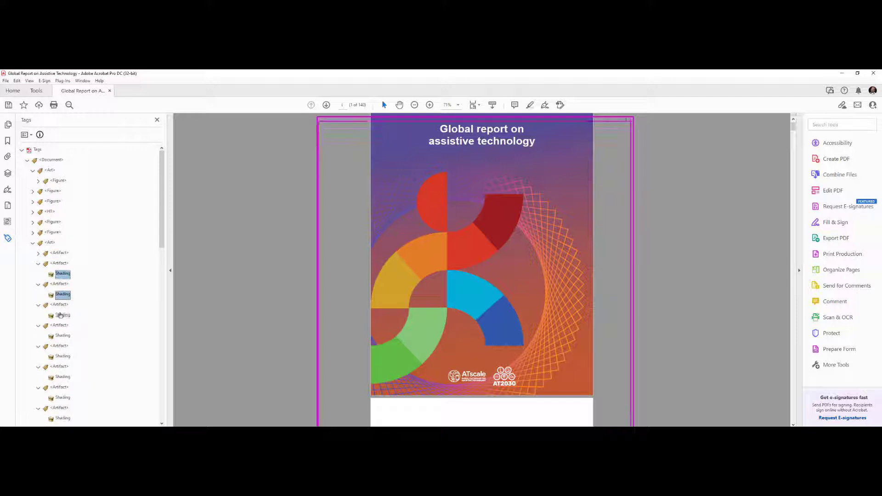
ctrl+click(62, 315)
ctrl+click(63, 335)
ctrl+click(62, 357)
ctrl+click(63, 377)
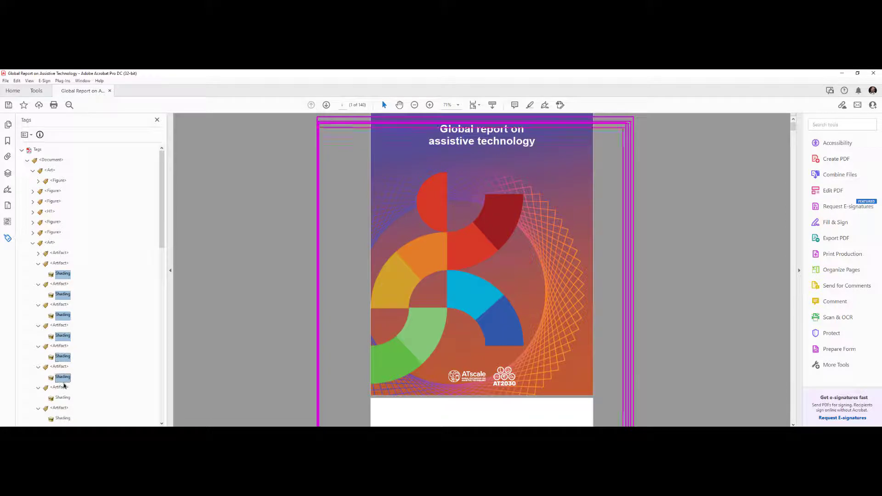
Select the Shading content of all expanded Artifact tags in the Art tag below the logo Figures
scroll(65, 381, down, 3)
click(63, 378)
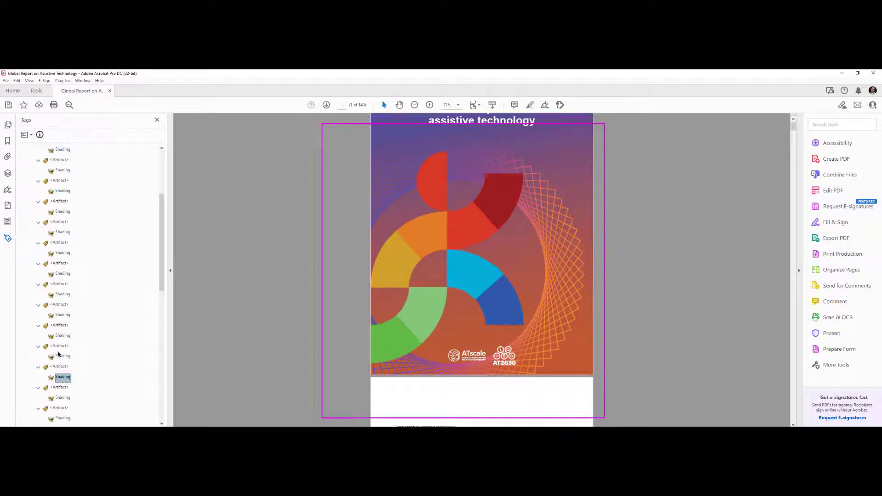
ctrl+click(63, 357)
ctrl+click(62, 336)
ctrl+click(62, 316)
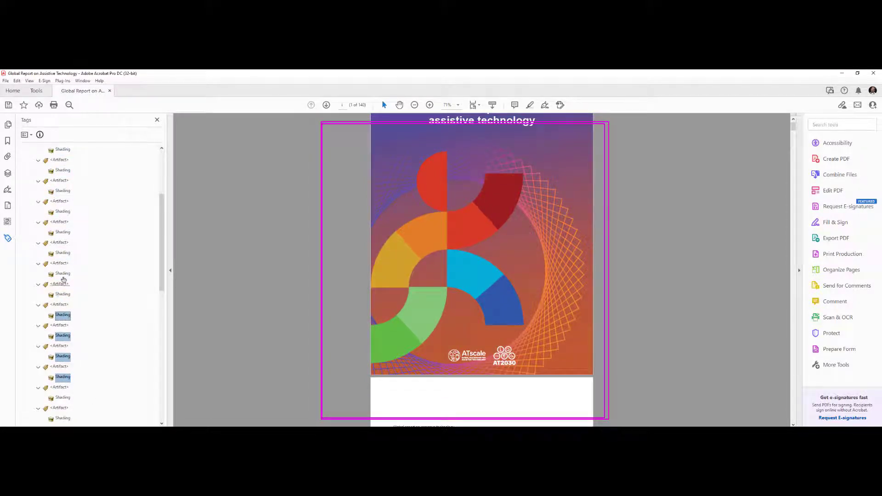
ctrl+click(62, 295)
ctrl+click(63, 274)
ctrl+click(63, 253)
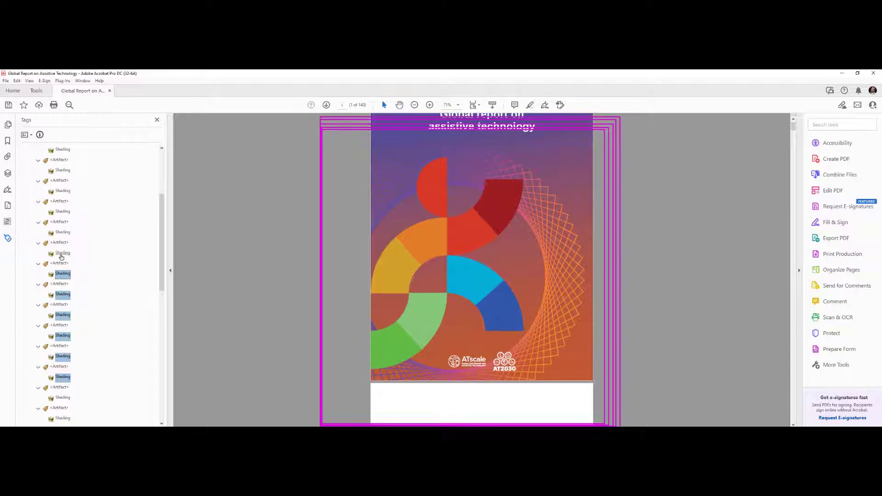
ctrl+click(63, 233)
ctrl+click(62, 211)
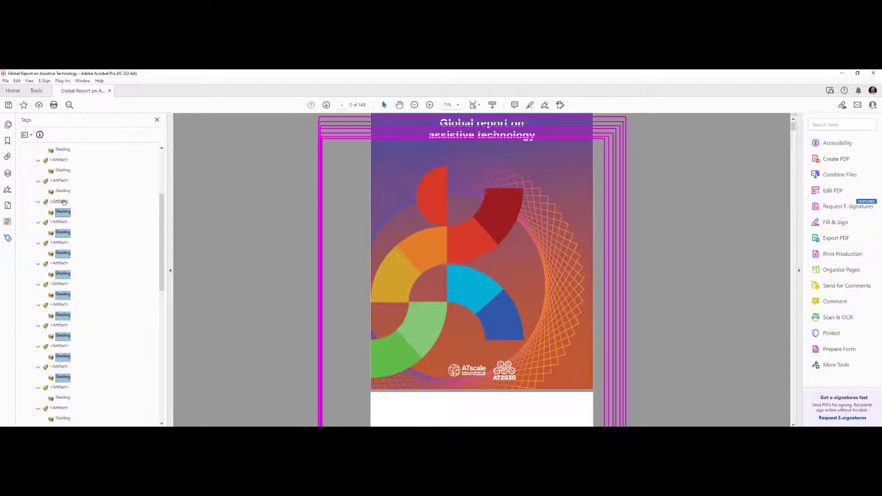
ctrl+click(63, 191)
ctrl+click(63, 170)
ctrl+click(63, 149)
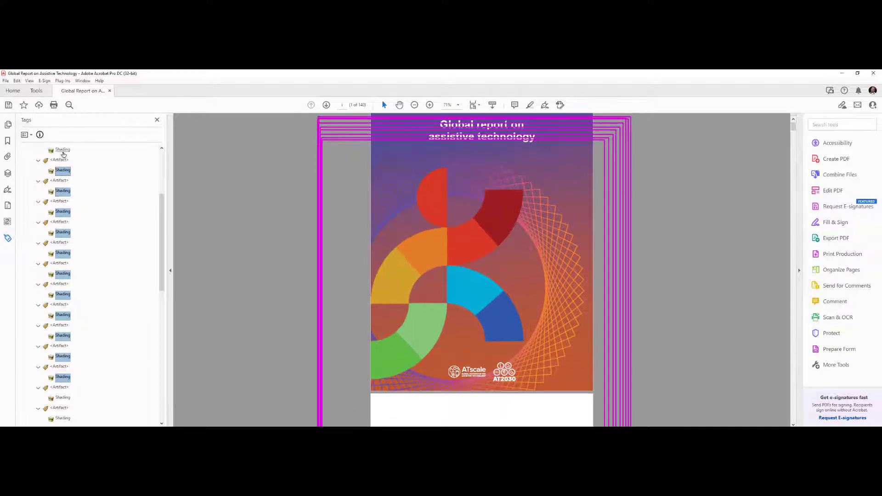
ctrl+click(63, 397)
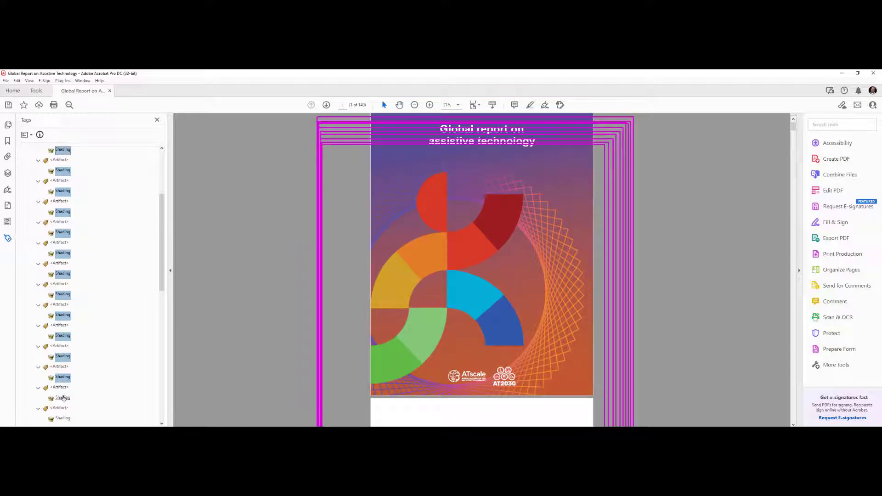
ctrl+click(62, 419)
scroll(75, 302, up, 3)
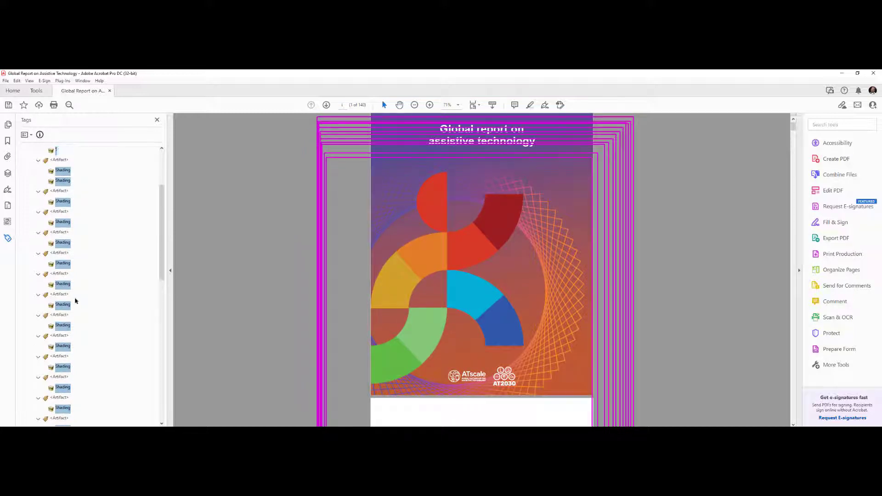
scroll(92, 367, down, 3)
scroll(87, 381, down, 3)
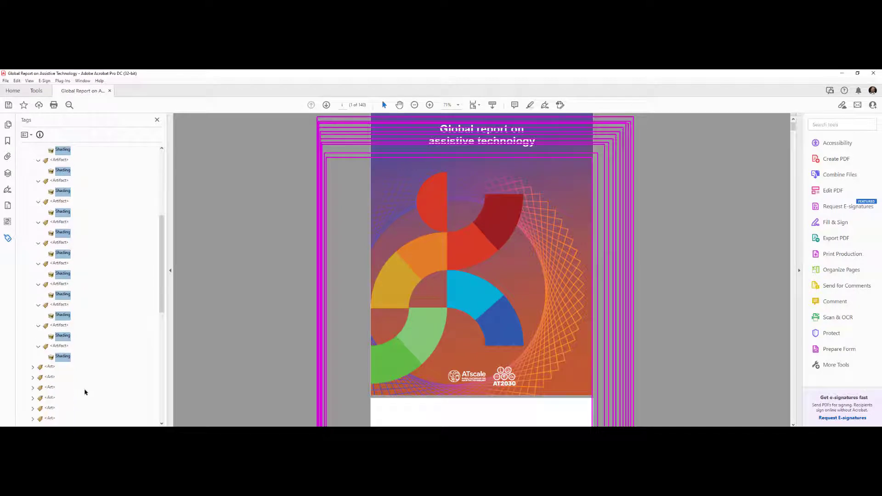
Change all selected Shading content, including that of the first Artifact tag, to artifacts and delete the leftover Art tag
click(32, 367)
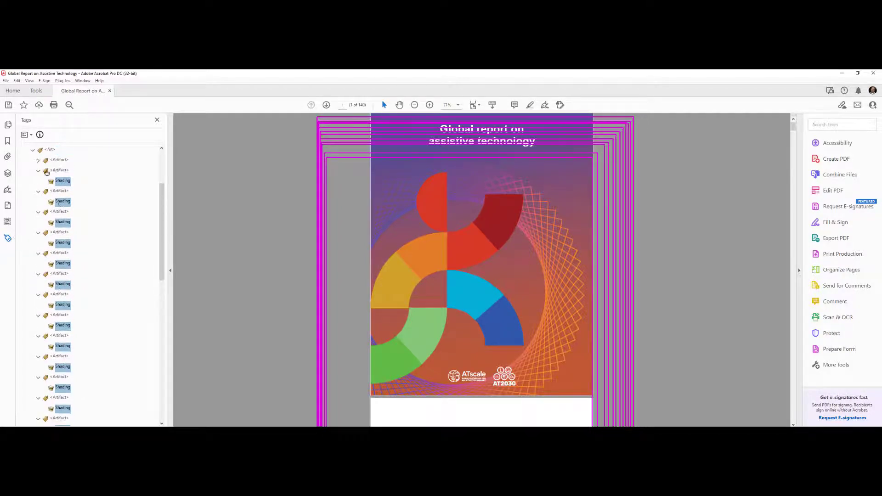
click(39, 161)
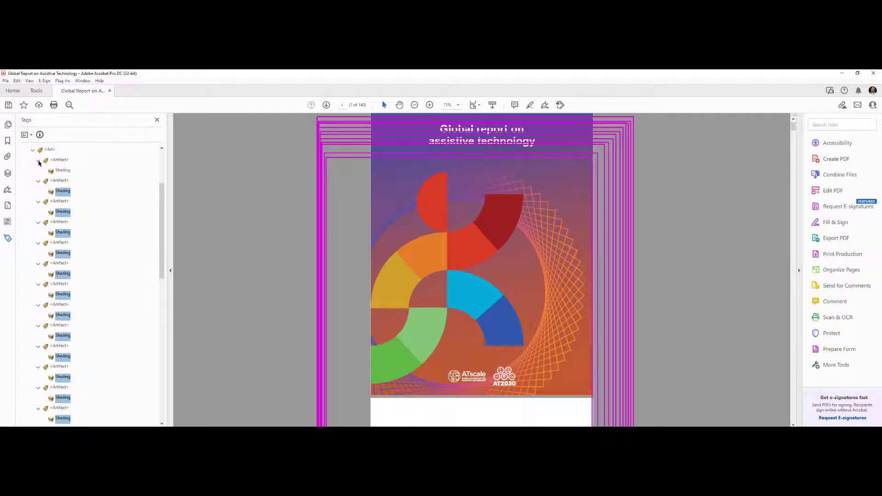
click(64, 171)
right_click(65, 173)
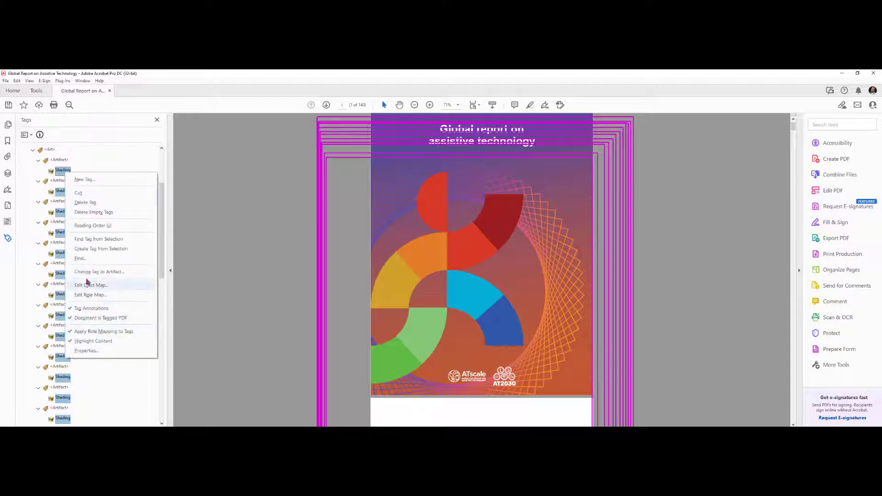
click(87, 274)
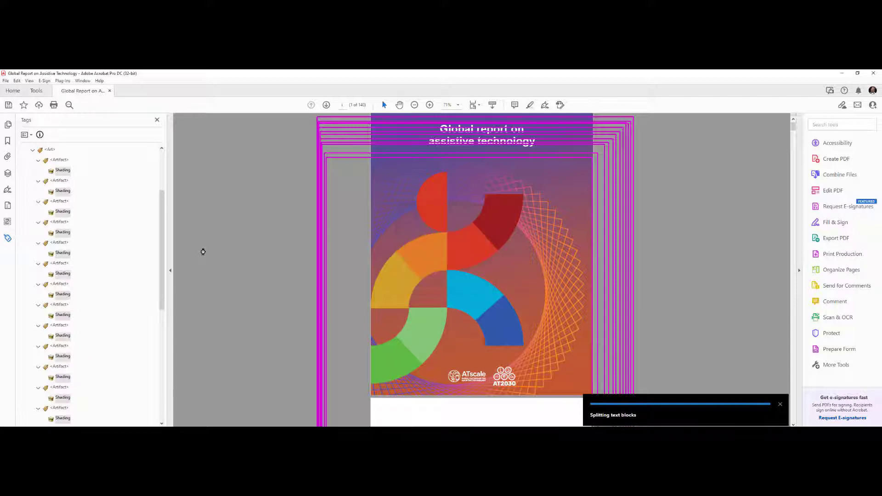
click(50, 150)
key(Delete)
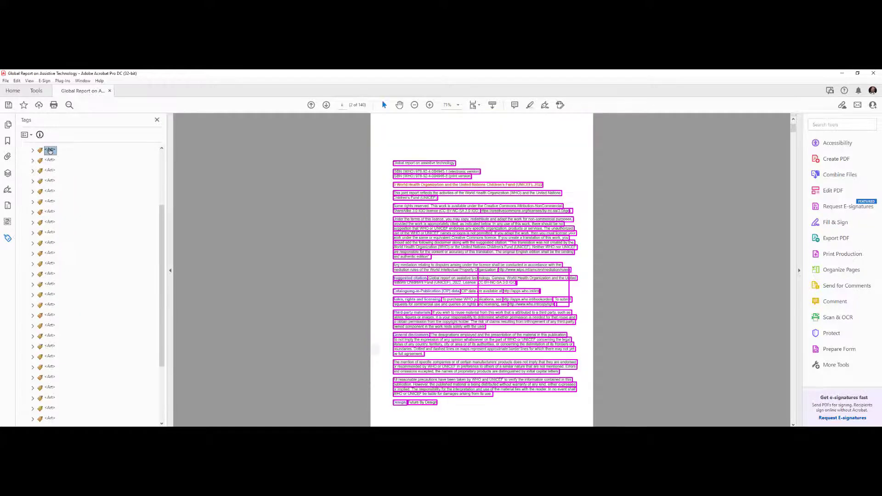
Check the alternate text of the cover's AT2030 and ATscale logo Figure tags
scroll(64, 186, up, 3)
click(54, 233)
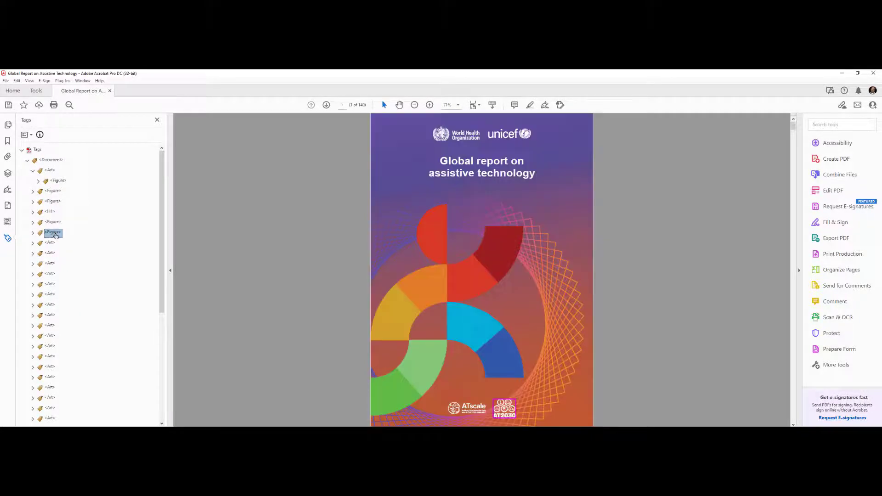
right_click(56, 236)
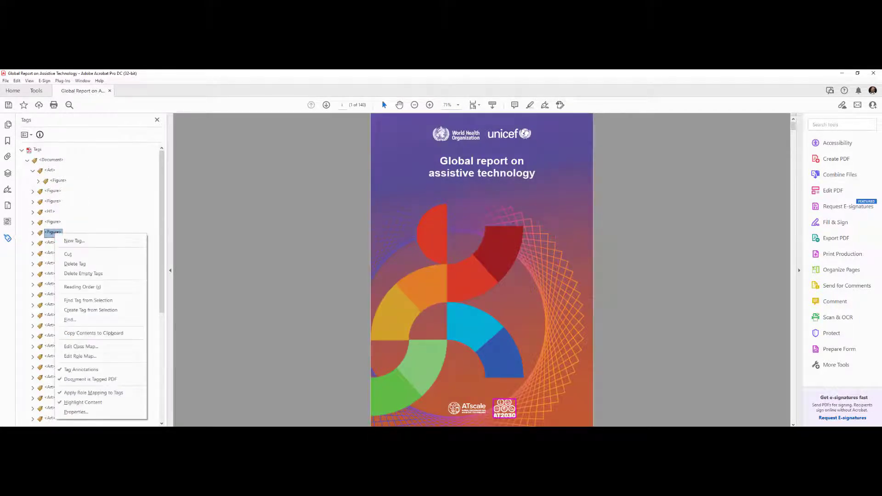
click(73, 412)
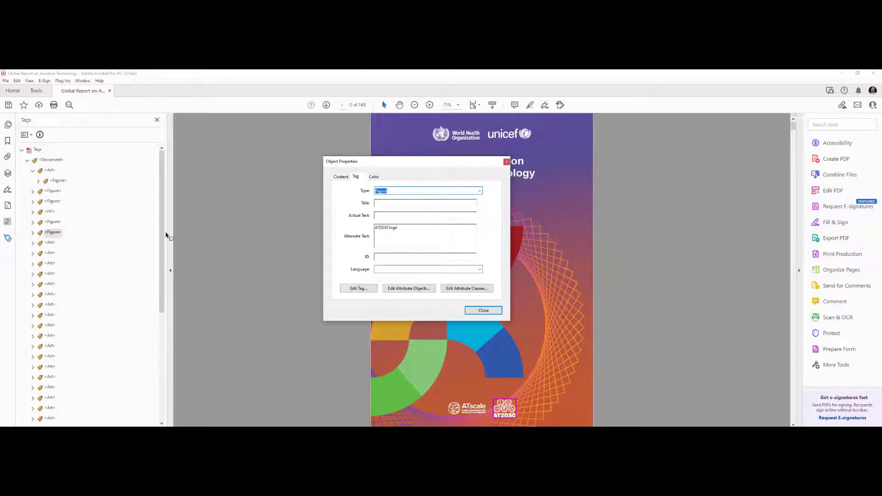
click(55, 224)
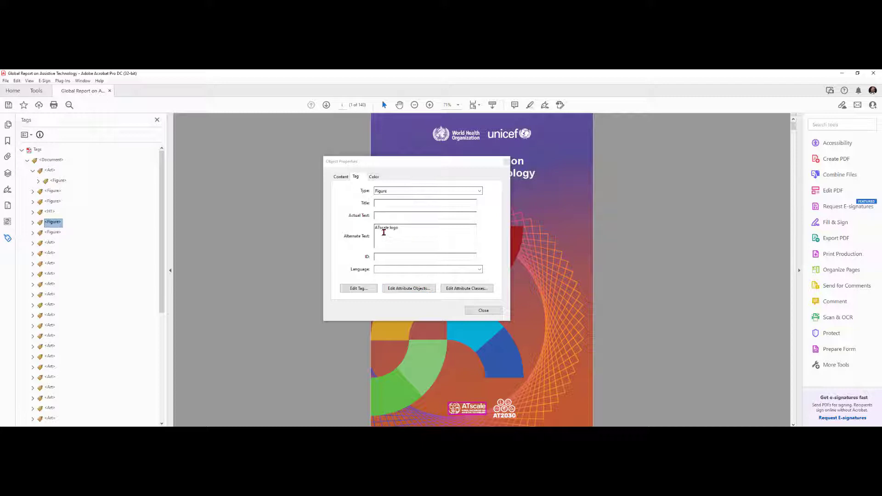
click(479, 311)
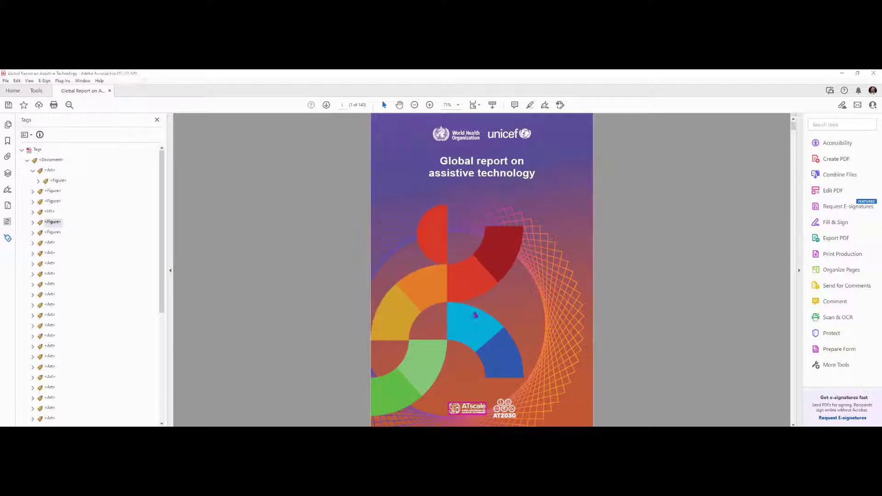
Check which page content the Art tag below the logo Figures covers and expand that tag
click(51, 243)
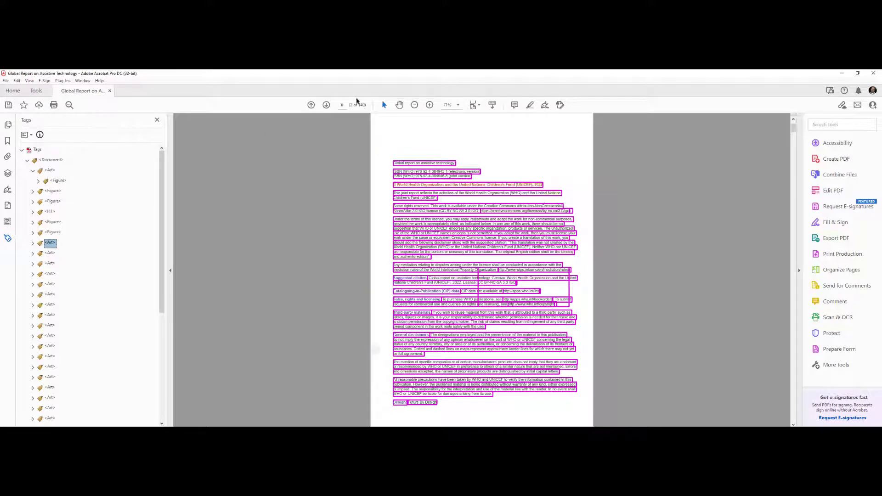
click(342, 105)
scroll(433, 184, up, 3)
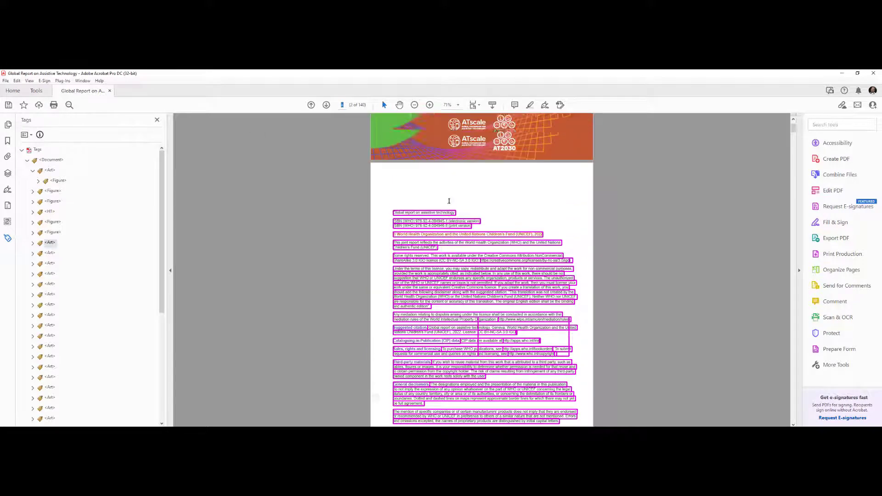
scroll(450, 197, down, 3)
scroll(451, 197, down, 1)
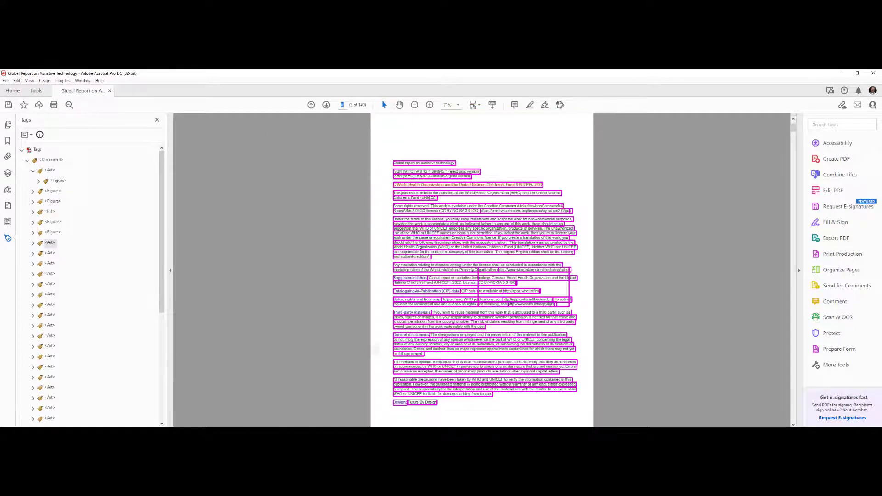
click(33, 242)
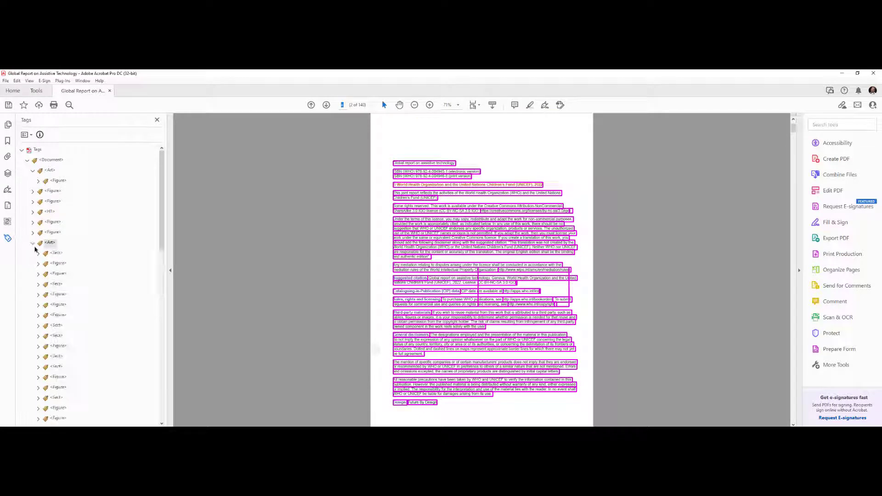
Expand the Art tag's first Sect and check the order and highlights of its P tags against the page 2 text
click(56, 253)
key(Right)
key(Down)
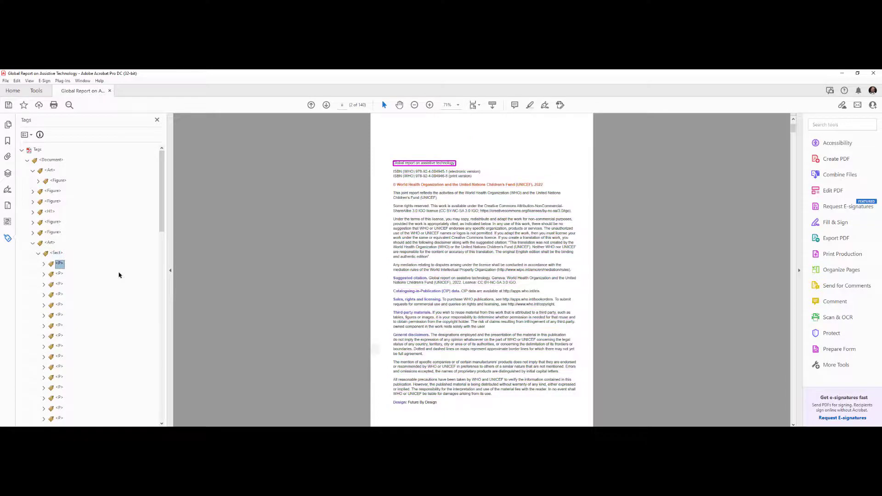
key(Down)
key(Down)
key(Down)
key(Down)
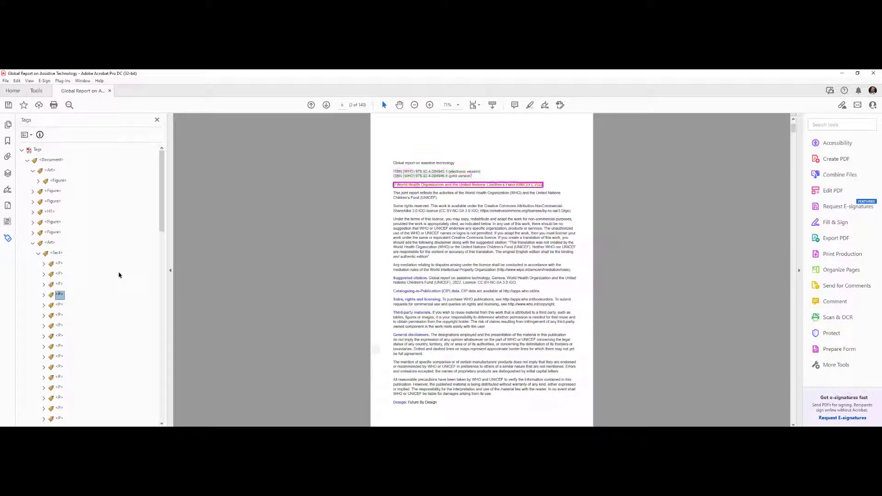
key(Down)
key(Down)
key(Down)
key(Down)
key(Down)
key(Down)
key(Down)
key(Down)
key(Down)
key(Down)
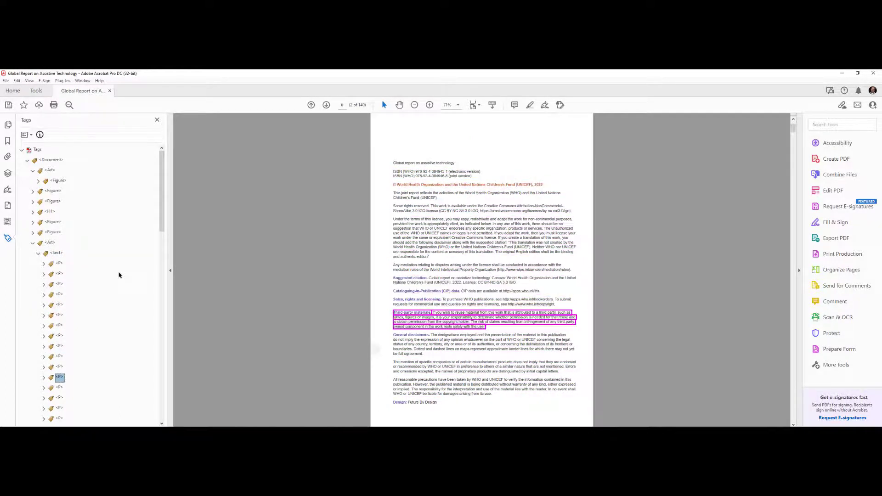
key(Down)
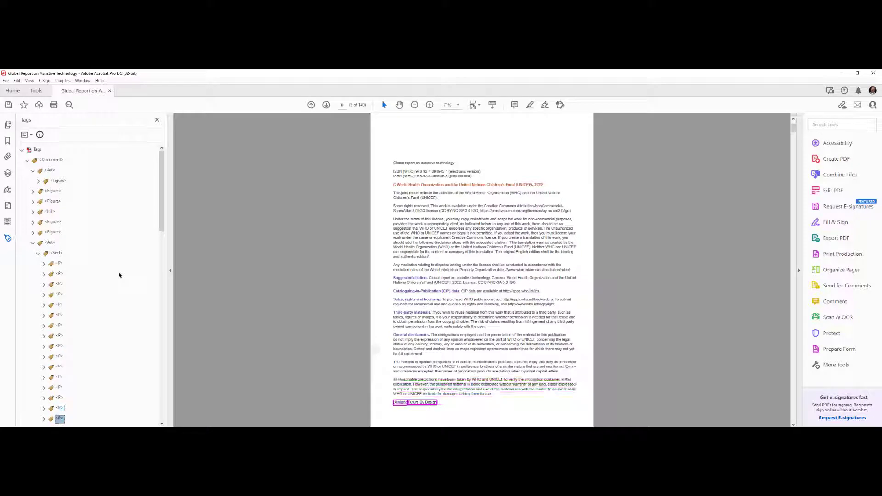
key(Up)
key(Up)
key(Up)
key(Up)
key(Up)
key(Up)
key(Up)
key(Up)
key(Up)
key(Up)
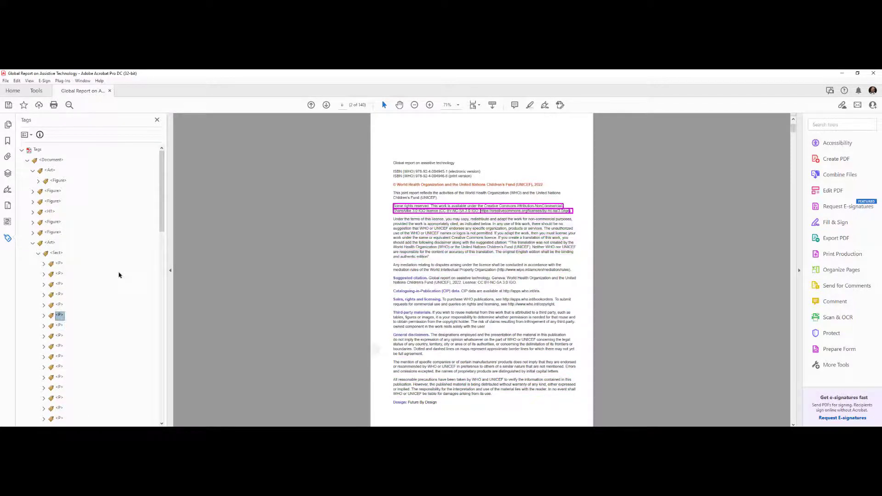
key(Up)
key(Up)
key(Up)
key(Up)
key(Up)
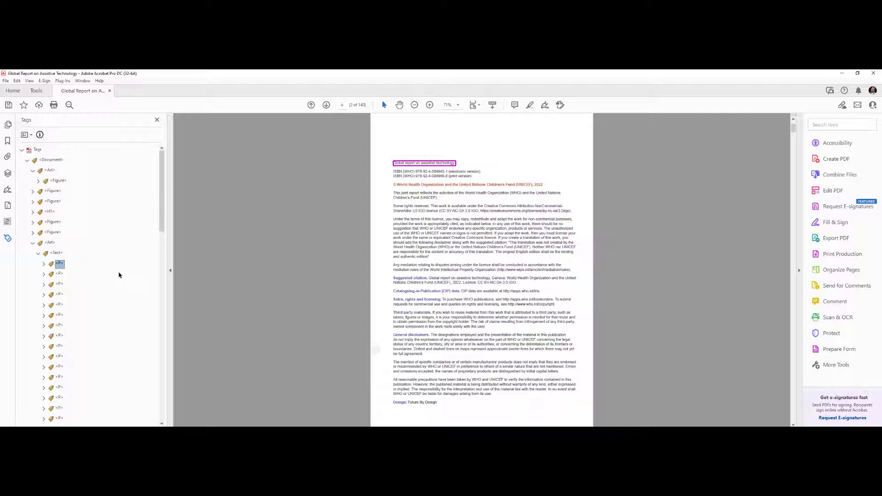
Collapse the page 2 Sect tag and move it out of the Art tag to directly below the cover's logo Figures
key(Up)
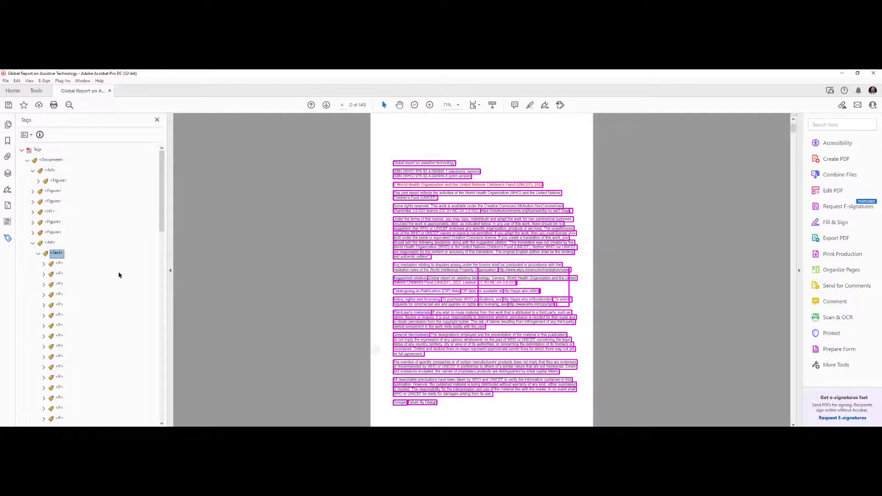
key(Left)
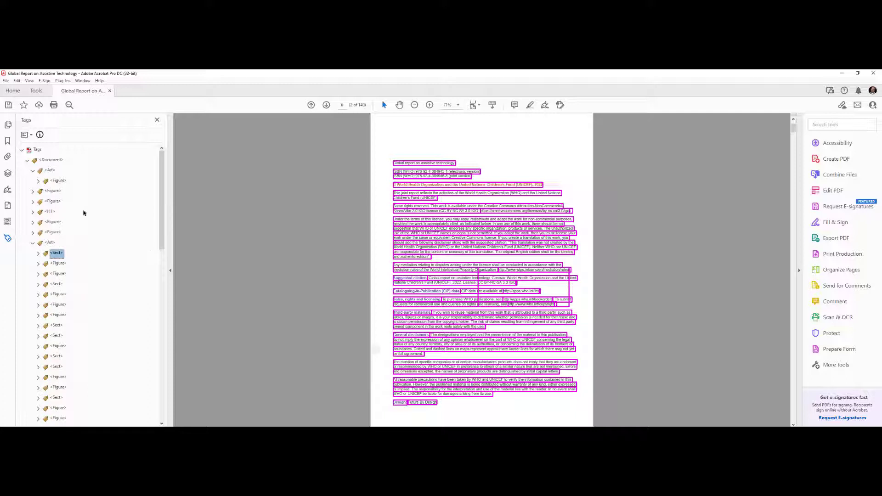
drag(56, 255, 46, 241)
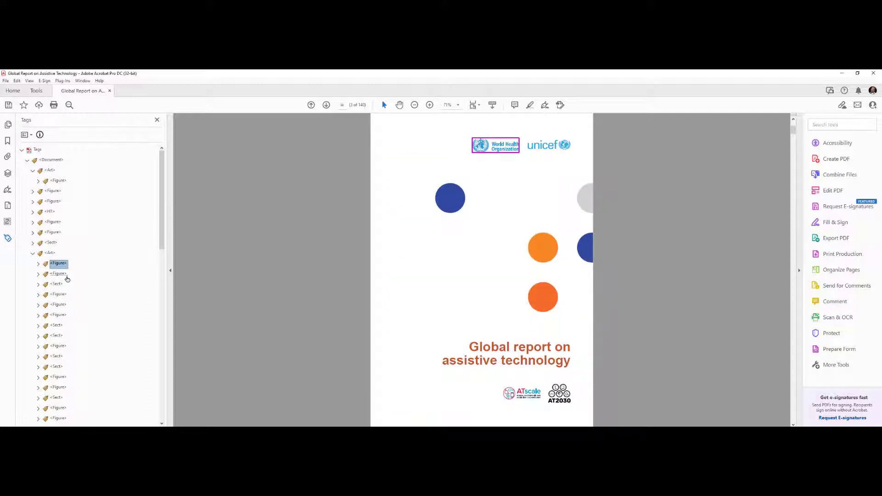
Check the alternate text of the World Health Organization and UNICEF logo Figure tags on page 3
right_click(58, 264)
click(88, 261)
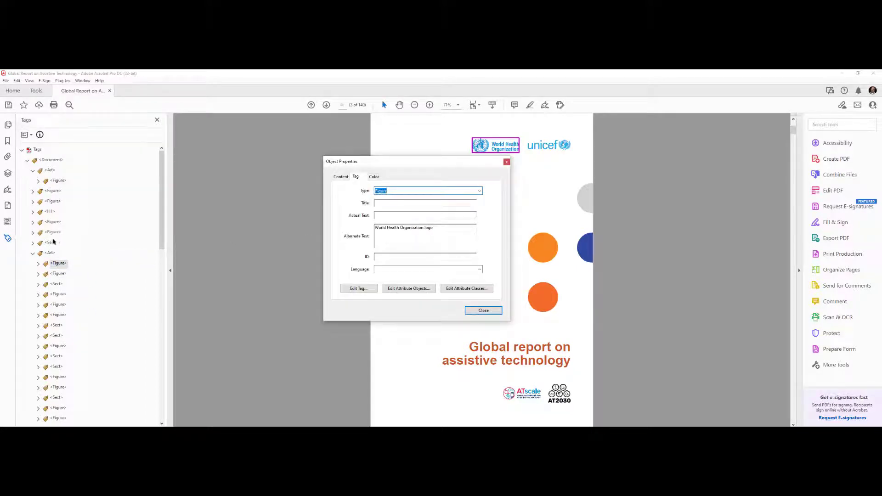
click(59, 274)
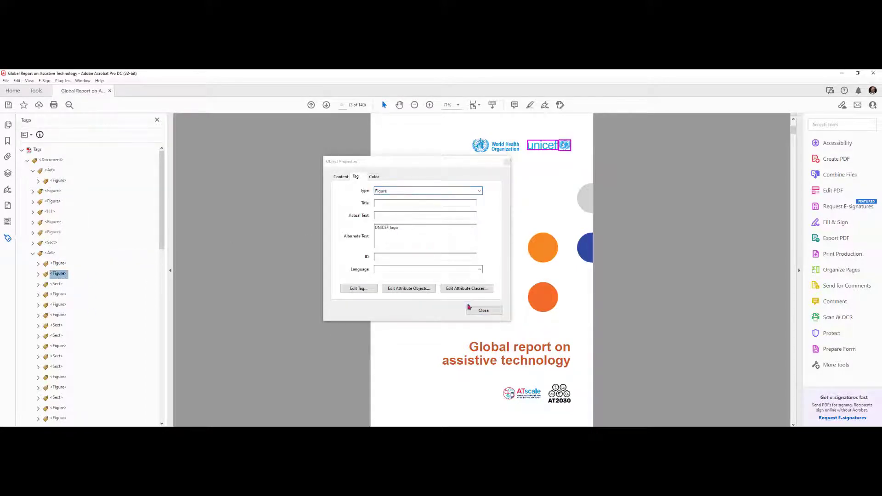
click(483, 310)
Expand the Sect tag of the page 3 report title and change its P tag to H1
click(58, 285)
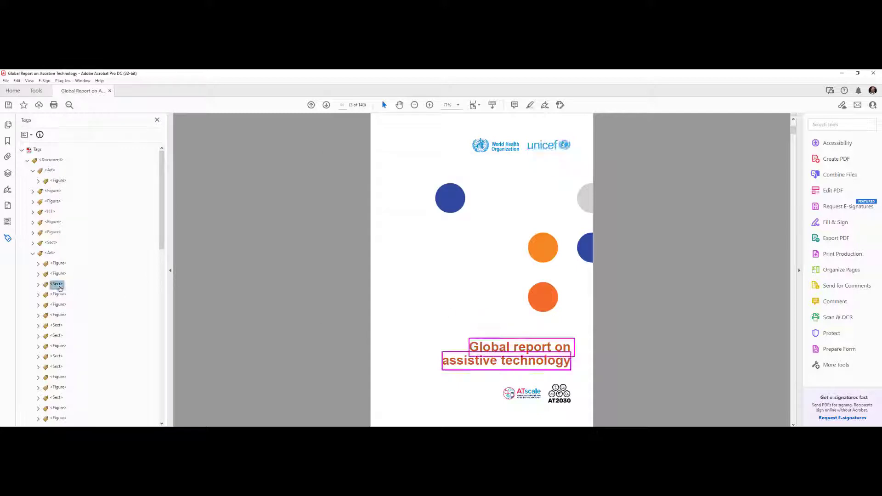
click(38, 285)
click(59, 295)
key(F2)
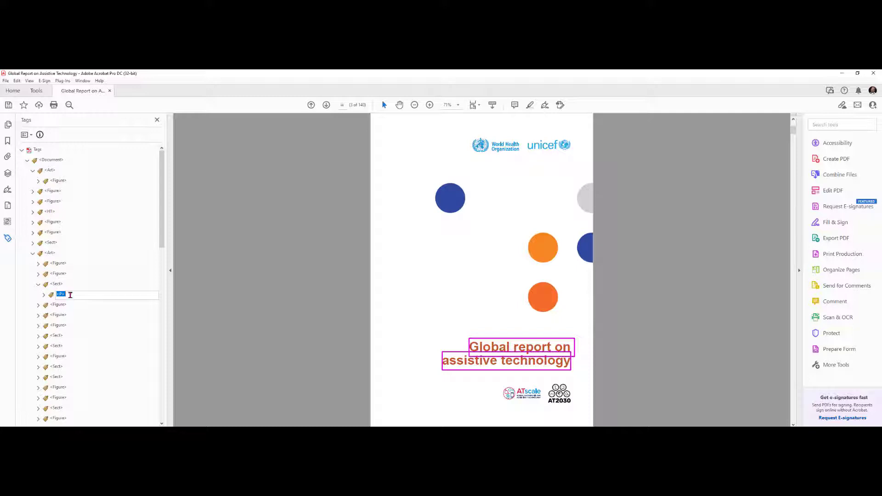
text(<H1>)
key(Return)
Move the page 3 title's H1 tag out of its Sect to directly above it, and delete the emptied Sect
scroll(485, 362, up, 15)
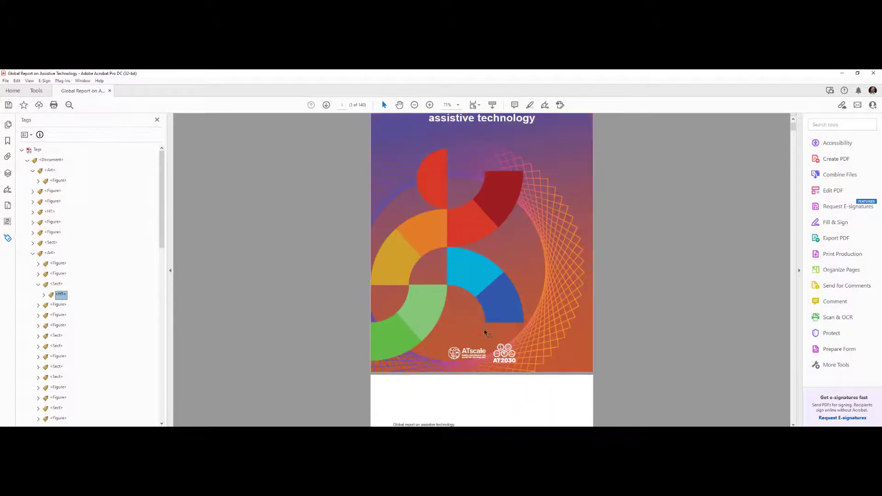
scroll(485, 332, up, 2)
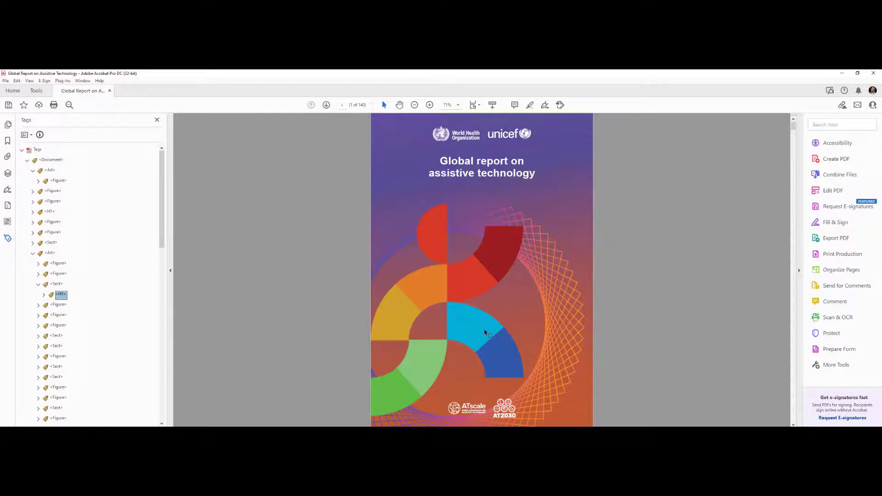
scroll(485, 333, down, 15)
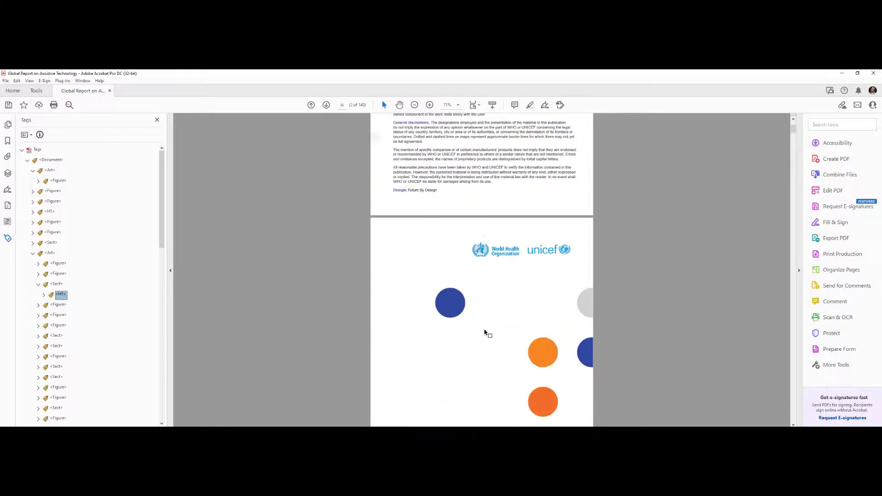
scroll(485, 332, down, 3)
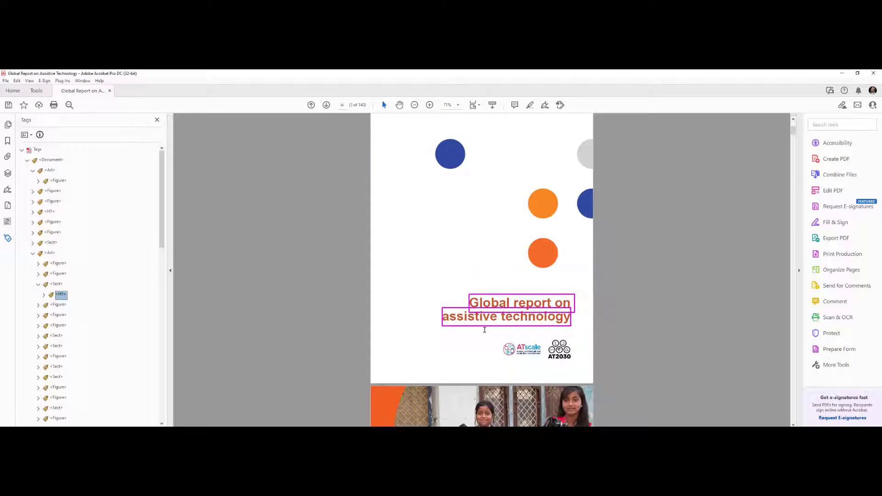
scroll(485, 330, down, 2)
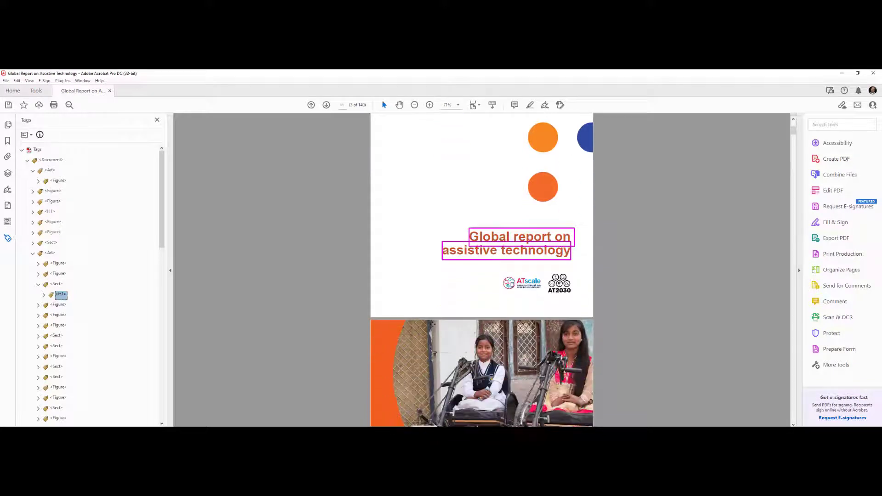
mouse_move(432, 324)
drag(61, 299, 46, 280)
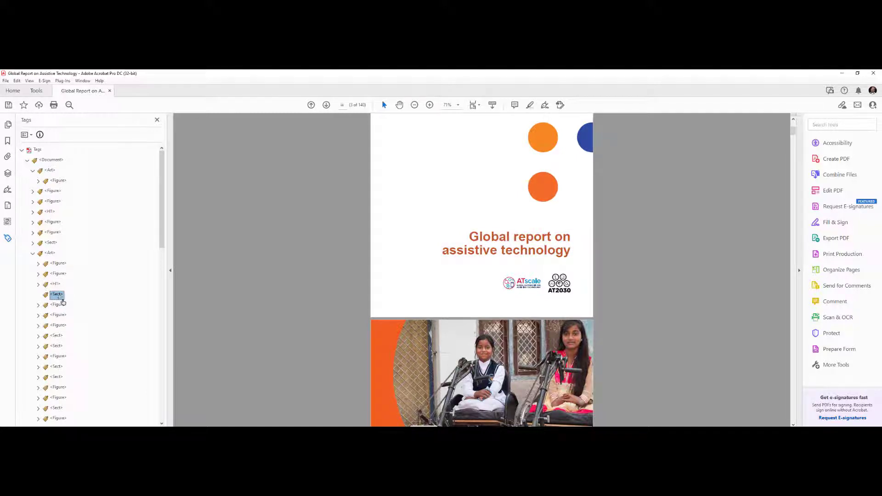
key(Delete)
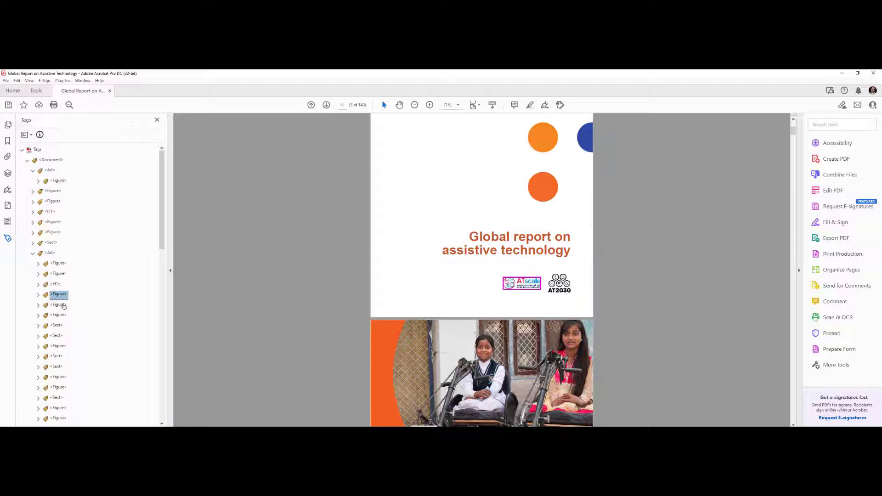
Check the alternate text of the ATscale and AT2030 logo Figure tags on page 3
ctrl+click(64, 306)
right_click(63, 305)
ctrl+click(55, 296)
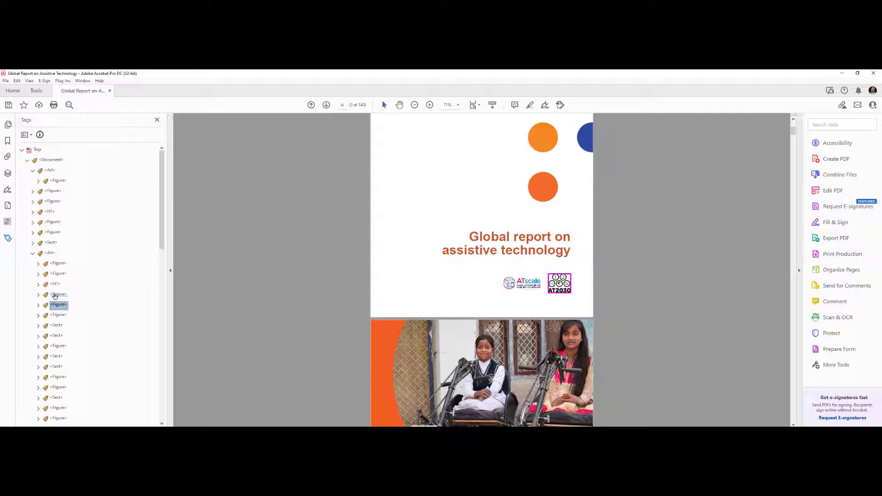
right_click(55, 296)
click(81, 287)
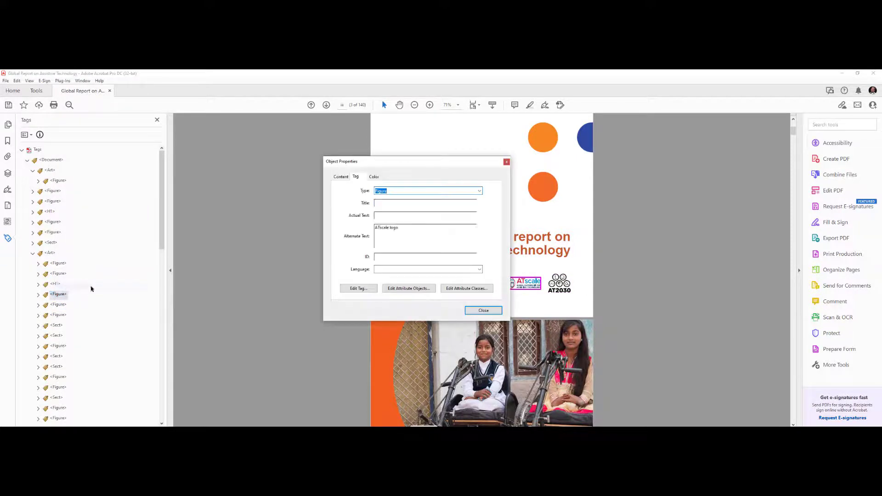
click(485, 310)
click(59, 305)
right_click(59, 305)
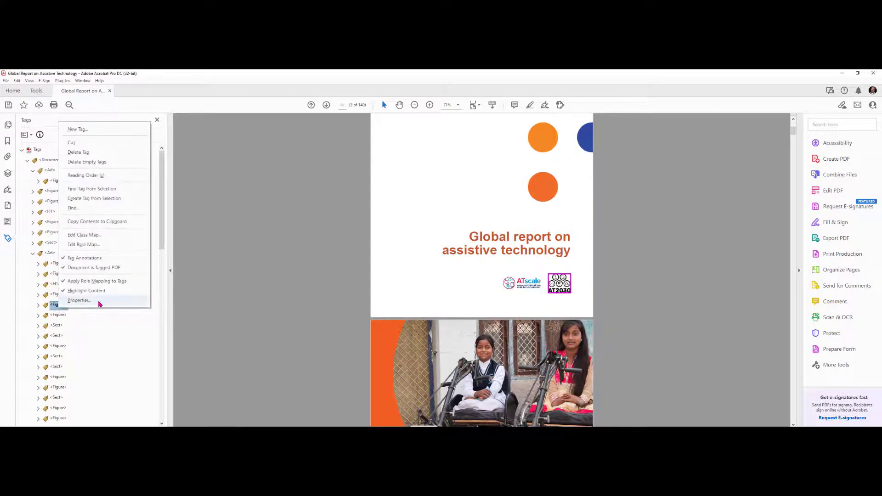
click(98, 303)
click(481, 311)
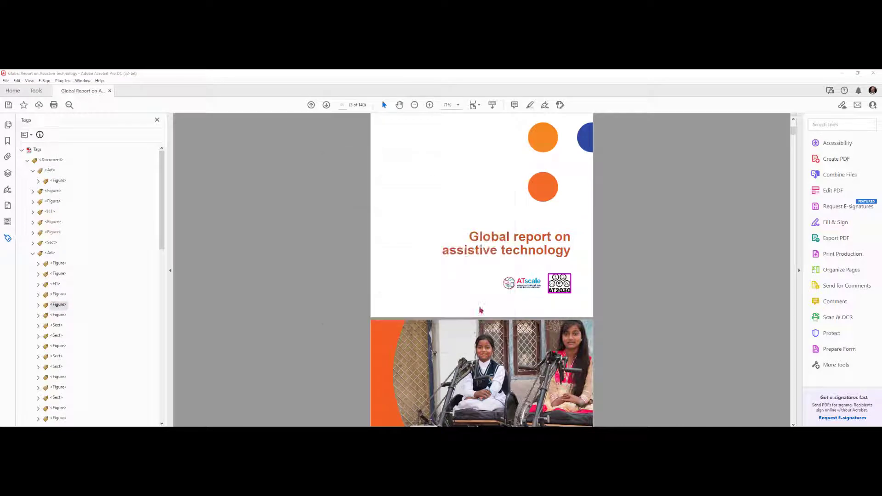
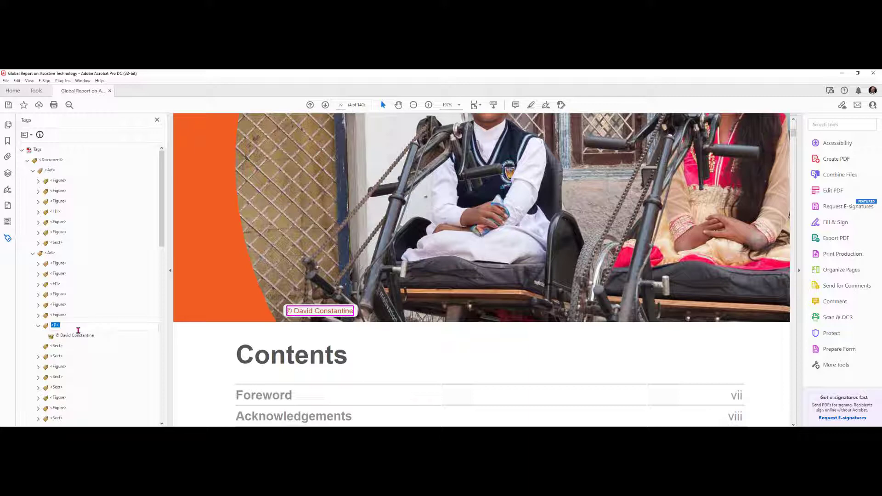
Change the photo credit's P tag on page 4 to Caption and delete the empty Sect tag below it
text(<Caption>)
key(Return)
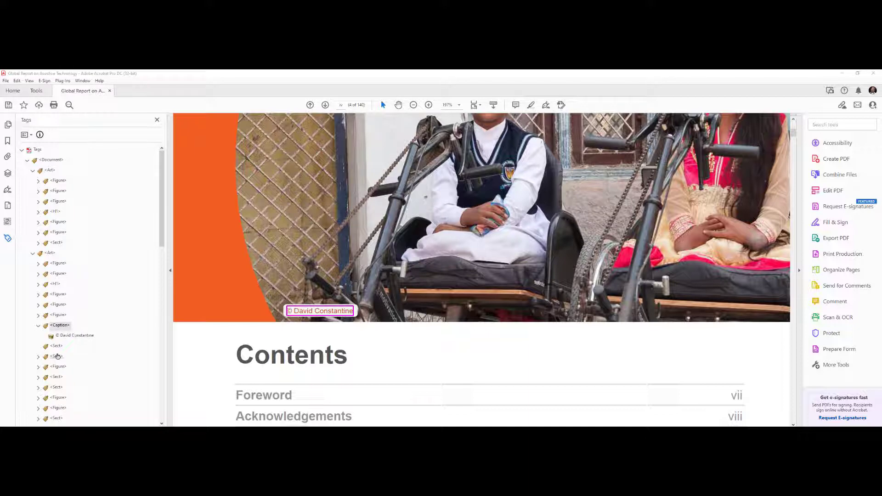
click(68, 336)
click(57, 348)
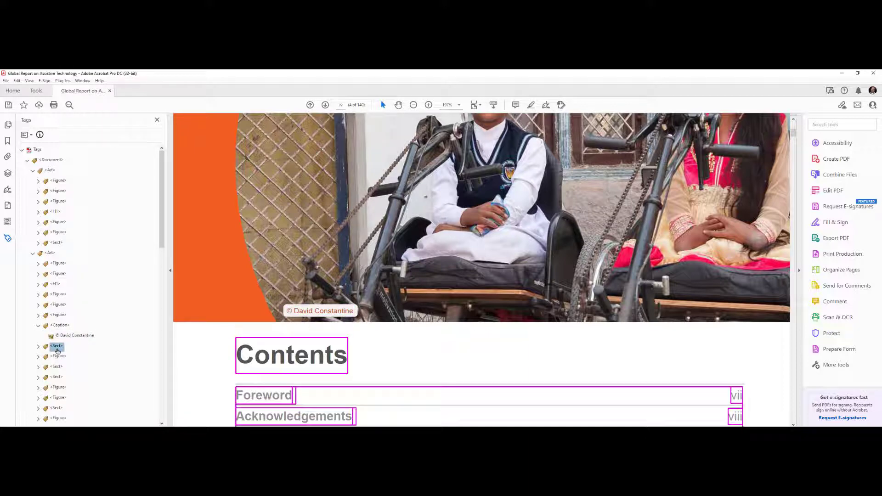
Expand the Contents Sect tag and check which page content its H1 and TOC tags cover
key(Right)
scroll(57, 351, down, 4)
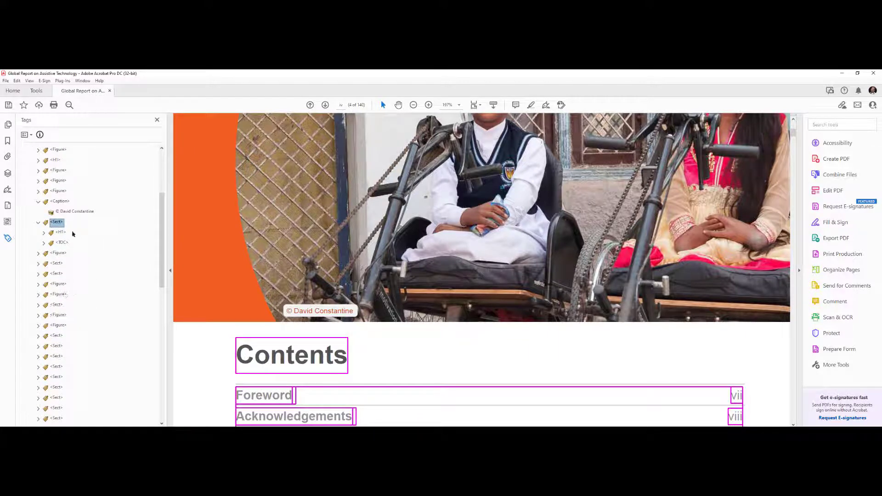
click(64, 232)
click(62, 244)
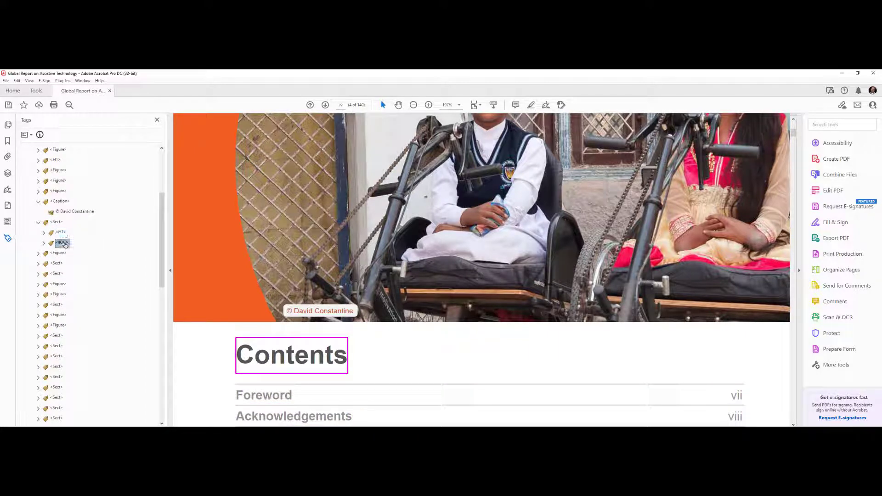
scroll(299, 294, down, 5)
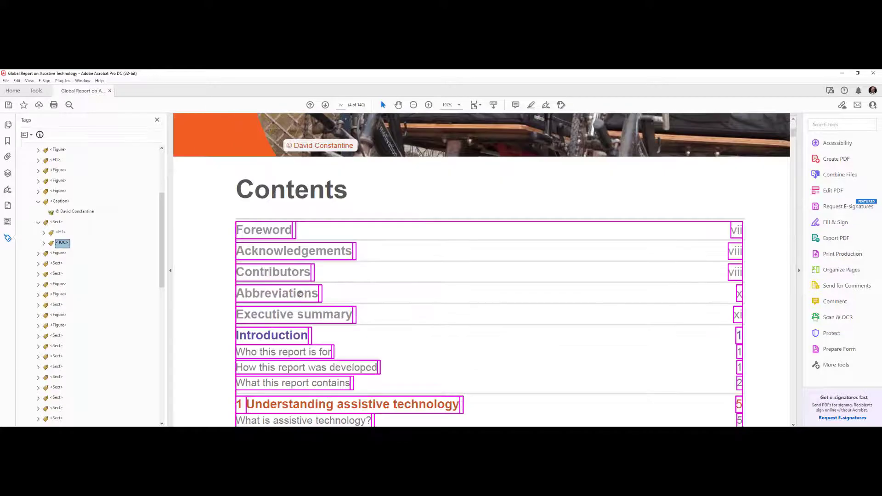
ctrl+scroll(377, 274, down, 1)
scroll(367, 282, down, 2)
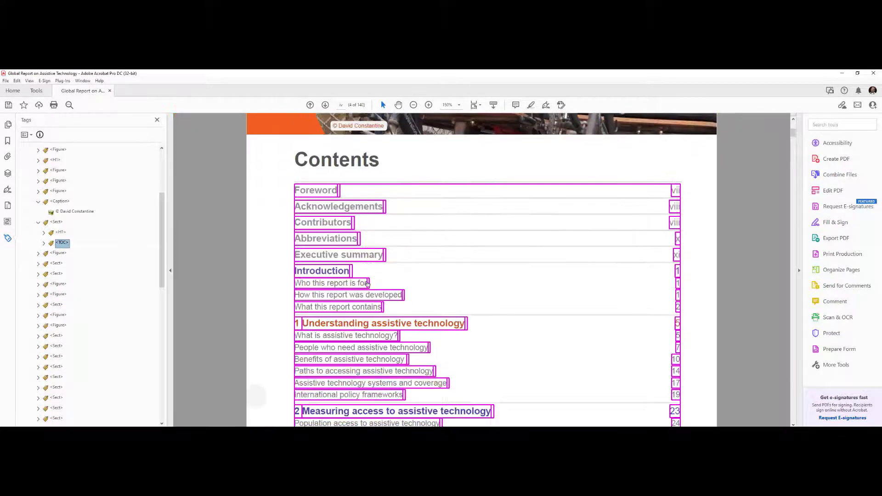
Switch to Colour Contrast Analyser and check the contrast of the grey Foreword entry in the Contents against white, closing the analyser when done
click(254, 228)
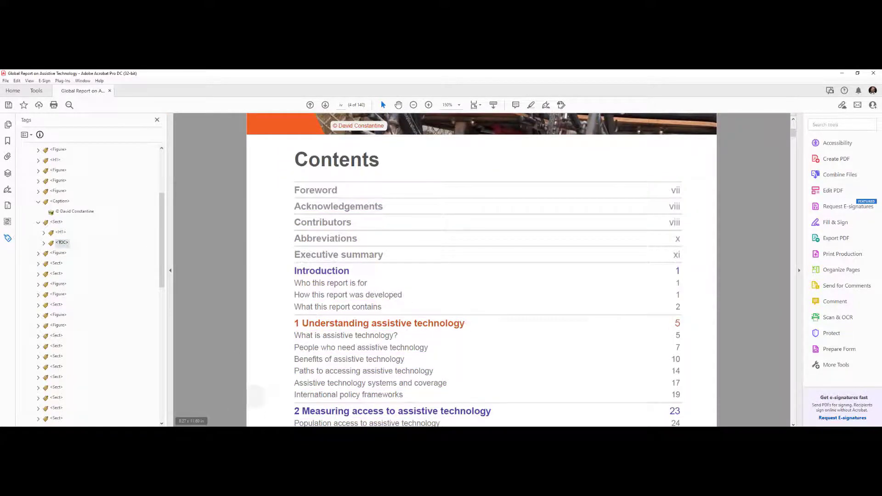
ctrl+scroll(307, 198, up, 2)
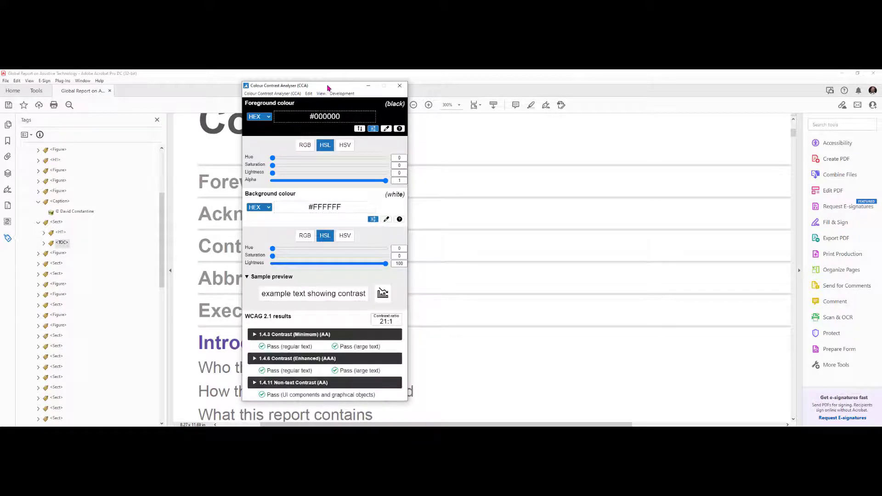
drag(328, 87, 466, 116)
click(523, 157)
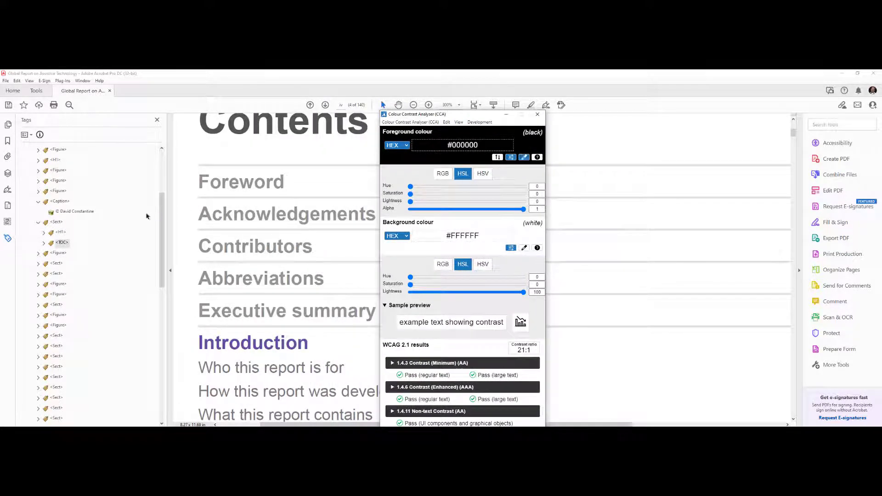
click(202, 181)
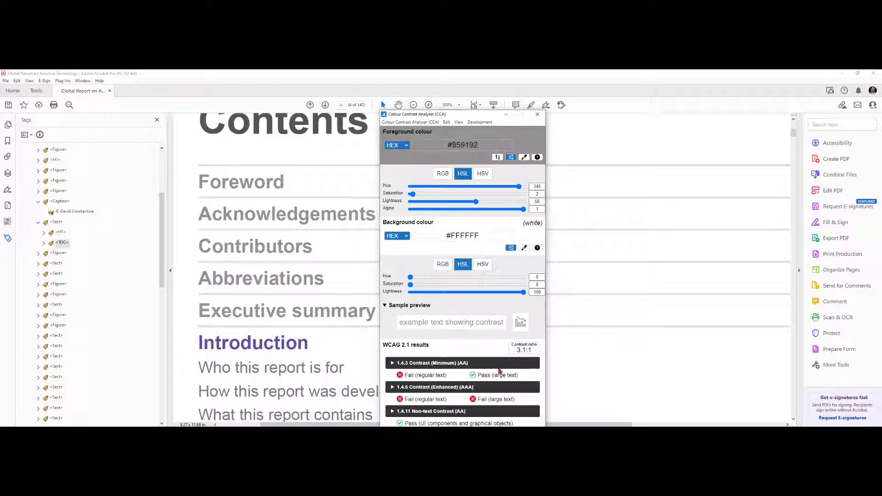
scroll(233, 375, down, 2)
scroll(233, 376, down, 6)
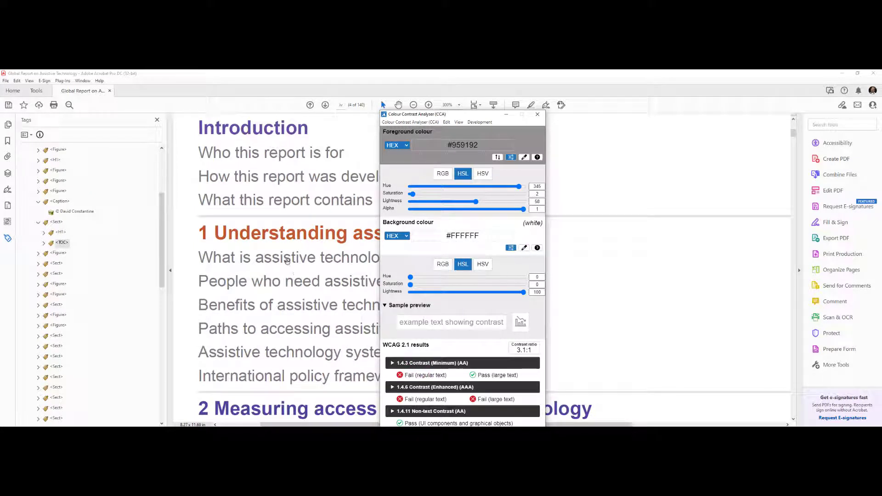
click(538, 114)
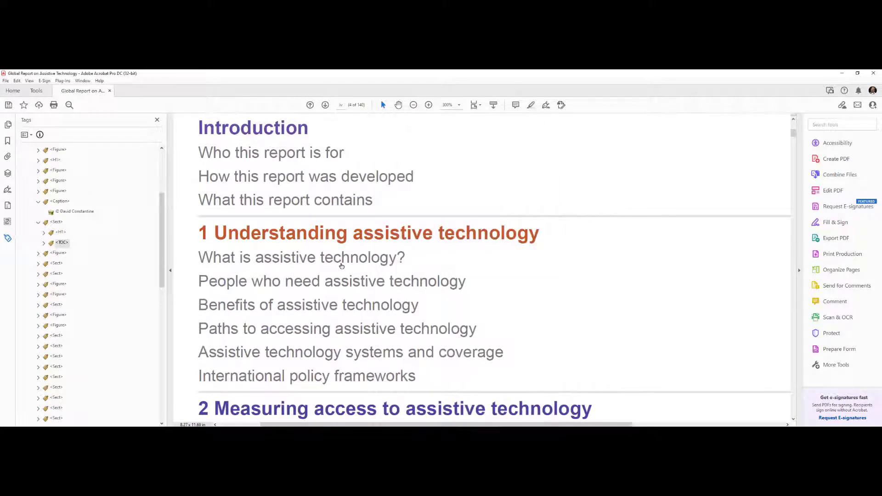
Check the font size of the "What is assistive technology?" and "Executive summary" contents entries in Edit PDF, and leave editing
click(832, 191)
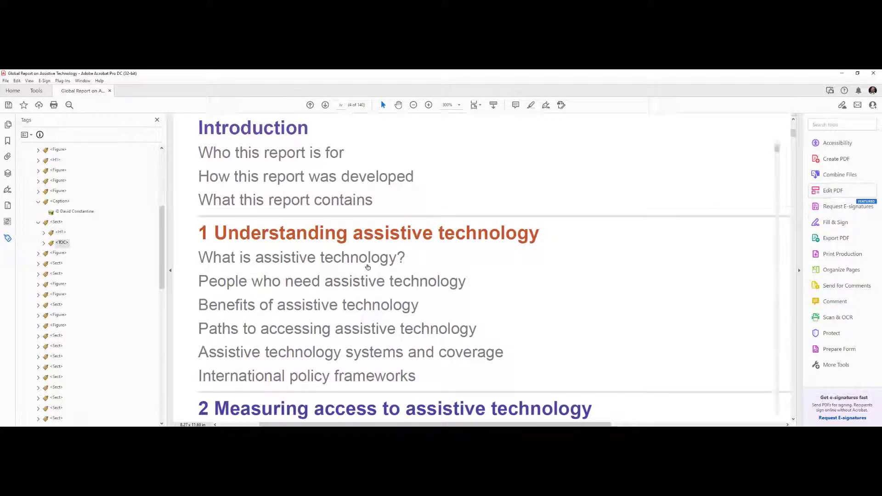
drag(404, 274, 380, 274)
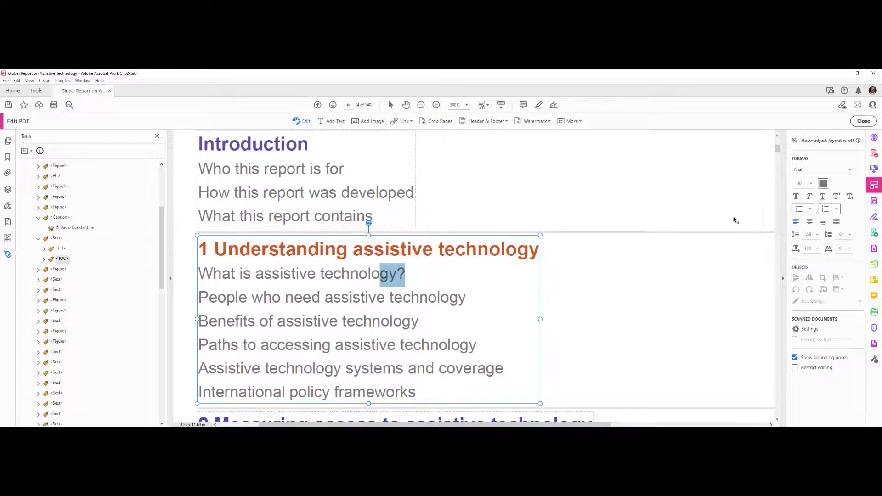
scroll(347, 271, up, 4)
click(301, 279)
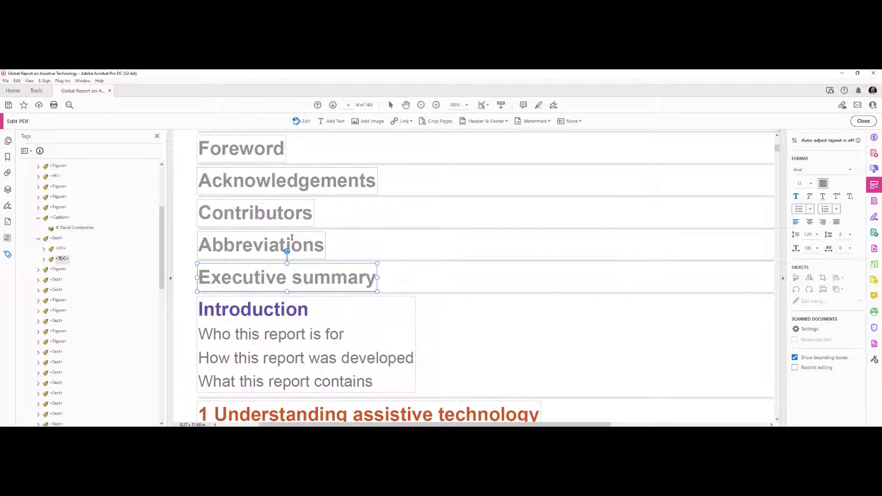
scroll(303, 240, up, 3)
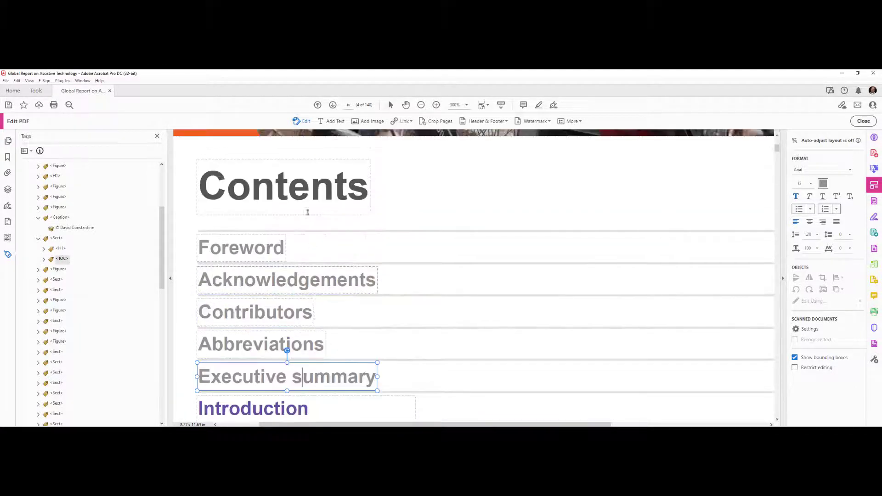
click(865, 123)
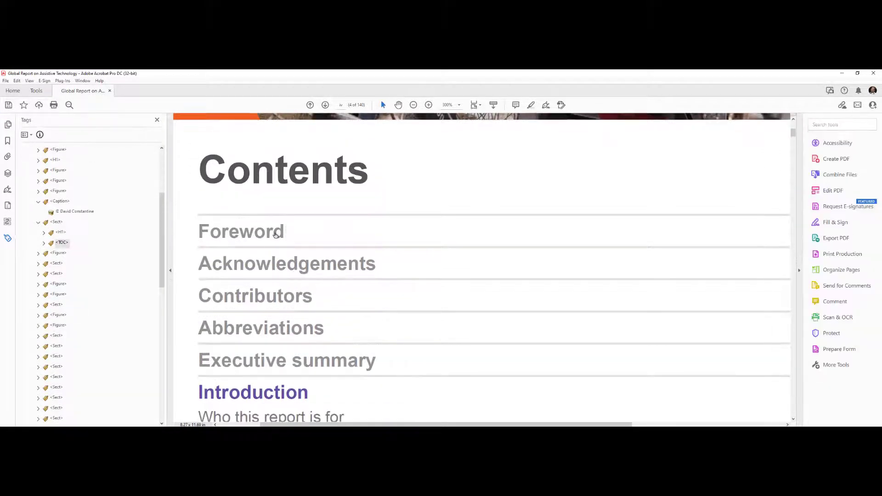
Expand the TOC tag and its first TOCI and Reference tags to inspect the structure of the Foreword entry
scroll(358, 289, down, 3)
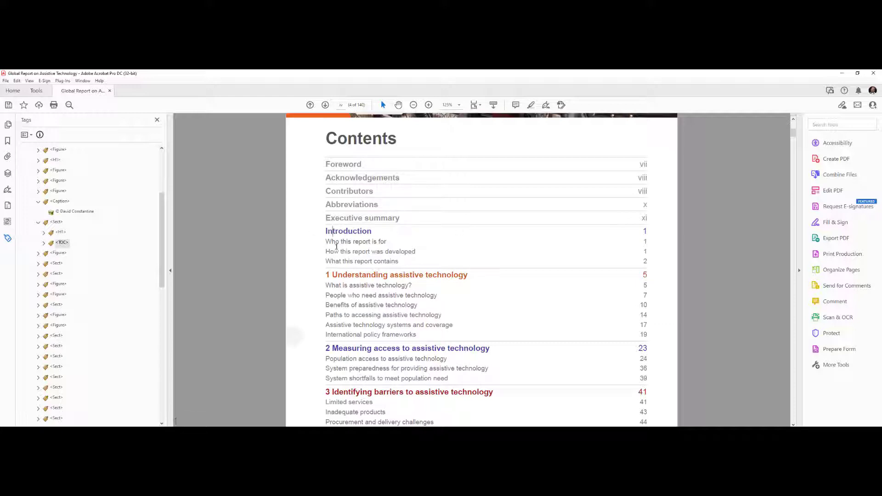
scroll(340, 299, down, 3)
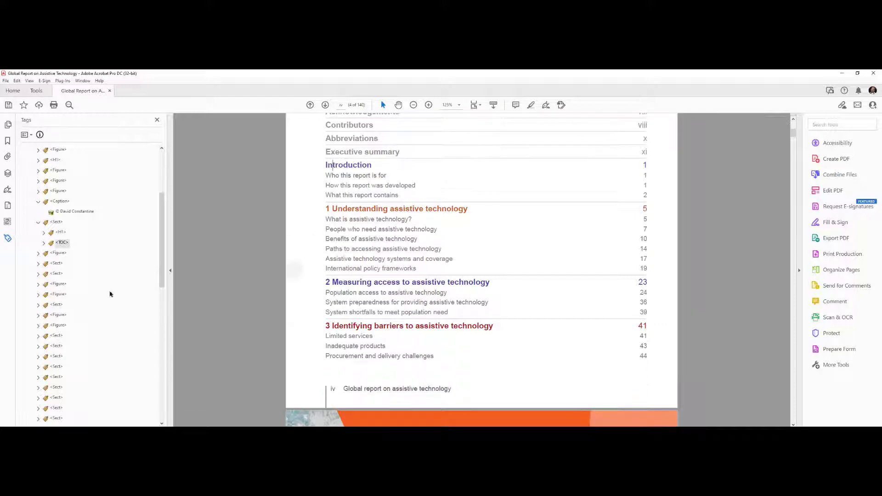
click(44, 243)
click(68, 252)
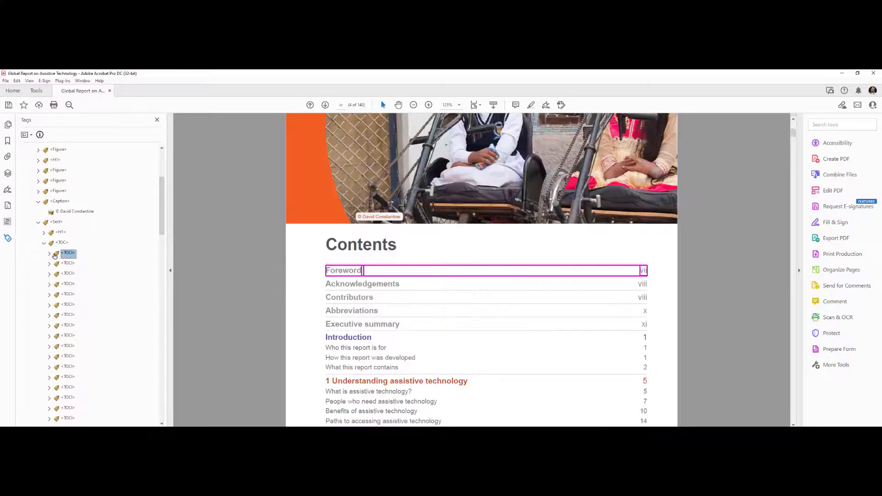
click(49, 254)
click(81, 264)
click(55, 265)
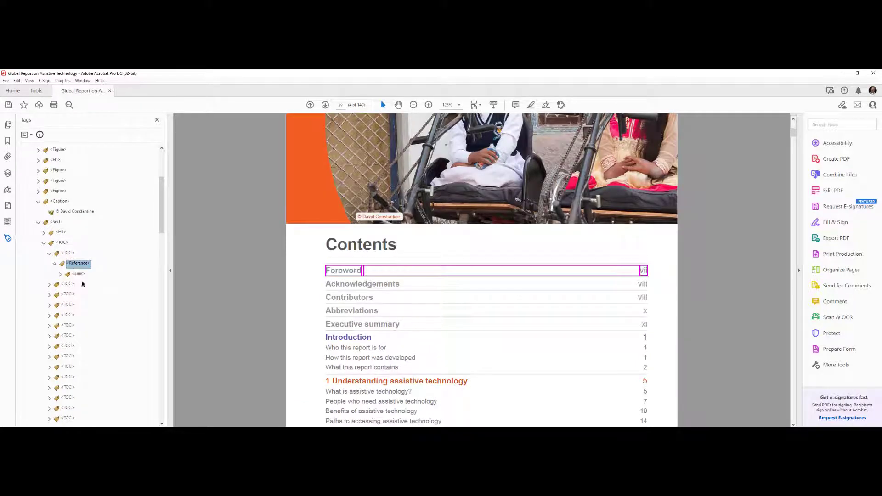
Inspect the Foreword entry's Link contents, then expand the Executive summary TOCI and Reference tags and collapse that TOCI
click(79, 275)
click(60, 275)
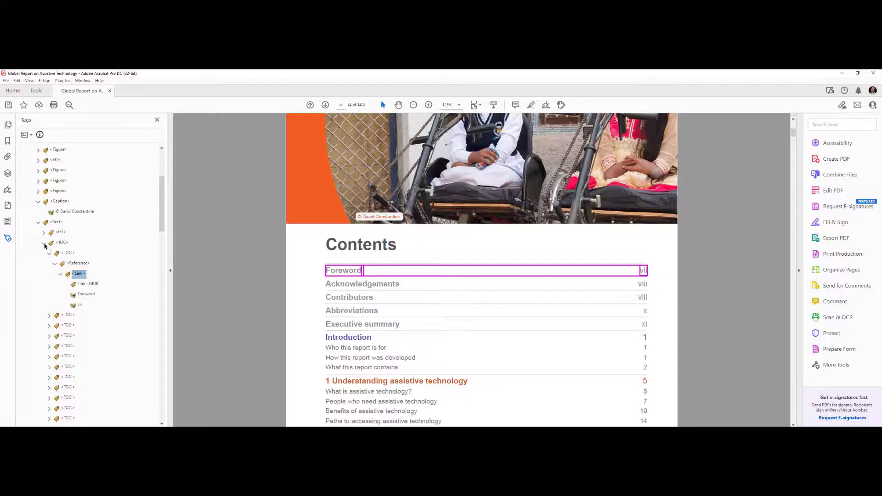
click(61, 243)
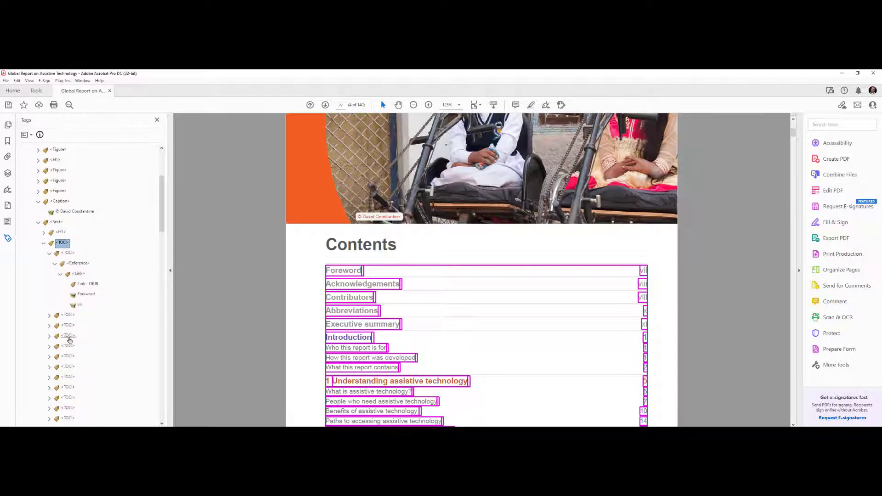
click(68, 345)
click(49, 346)
click(61, 356)
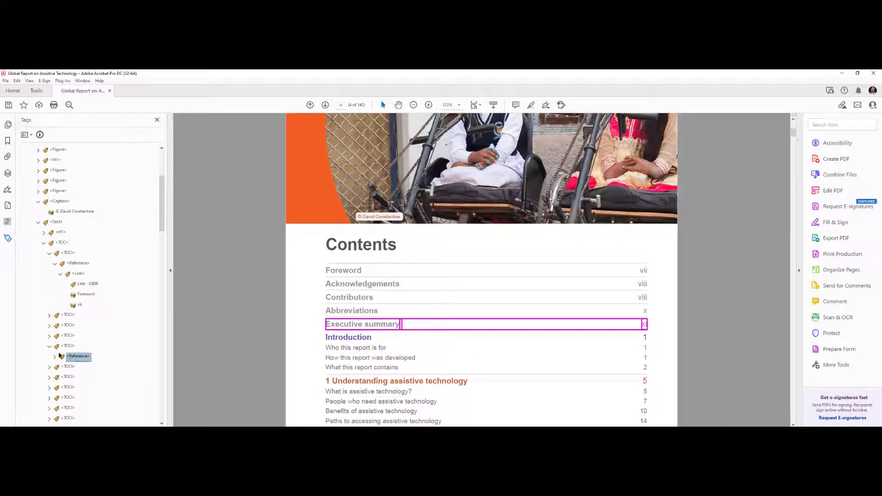
click(55, 357)
scroll(110, 290, down, 6)
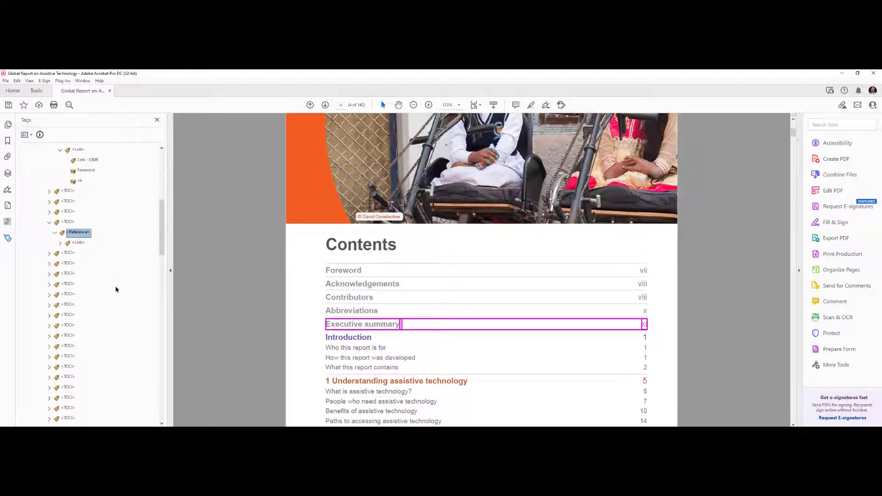
scroll(108, 296, up, 6)
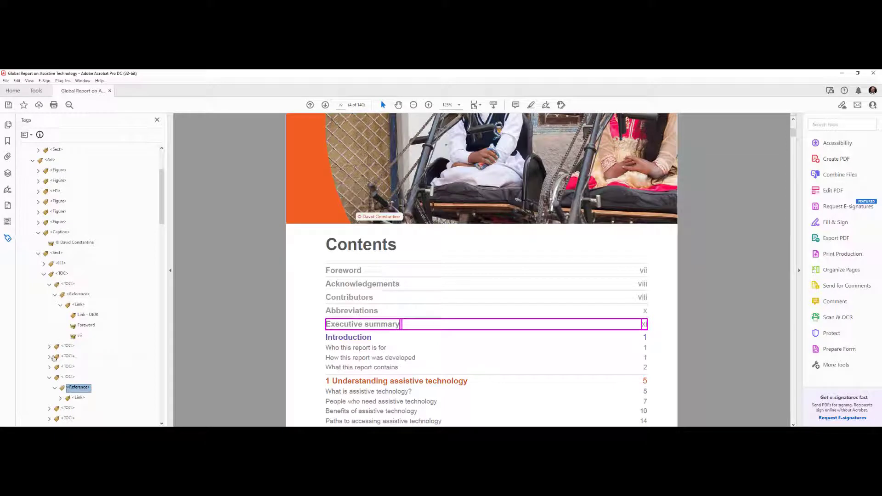
click(49, 378)
scroll(92, 354, down, 10)
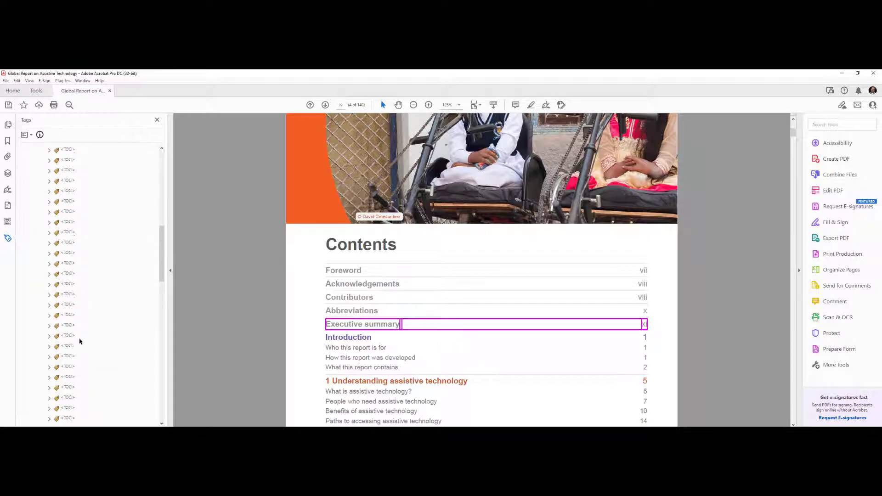
Collapse the TOC tag and locate the content of the Figure tag that follows the Contents Sect
scroll(80, 335, up, 6)
key(Left)
key(Down)
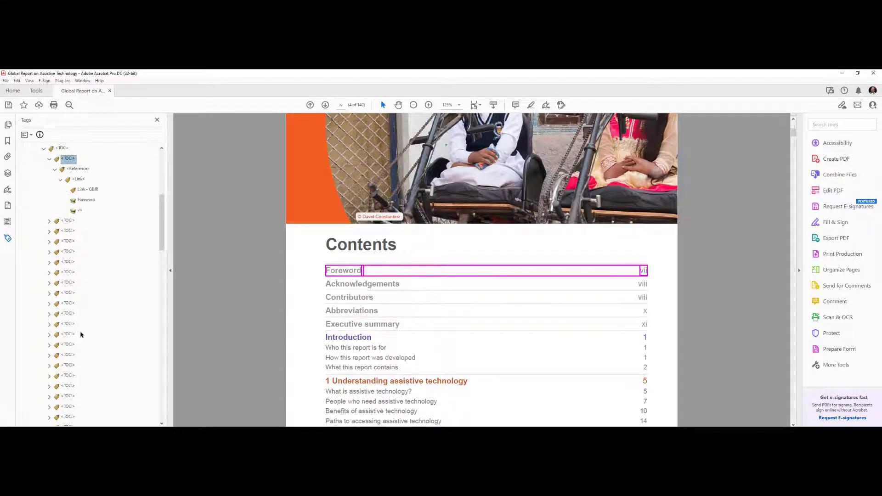
key(Left)
key(Left)
key(Left)
key(Down)
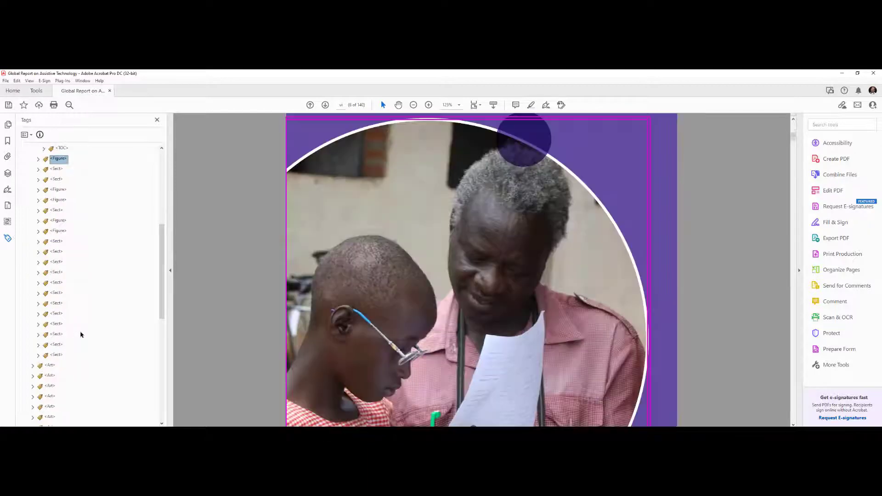
scroll(526, 307, down, 3)
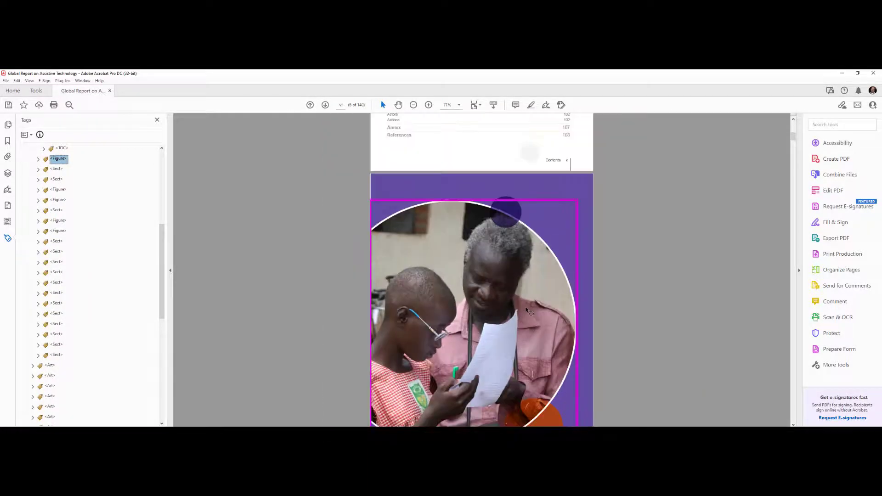
mouse_move(525, 307)
scroll(486, 303, down, 1)
mouse_move(485, 303)
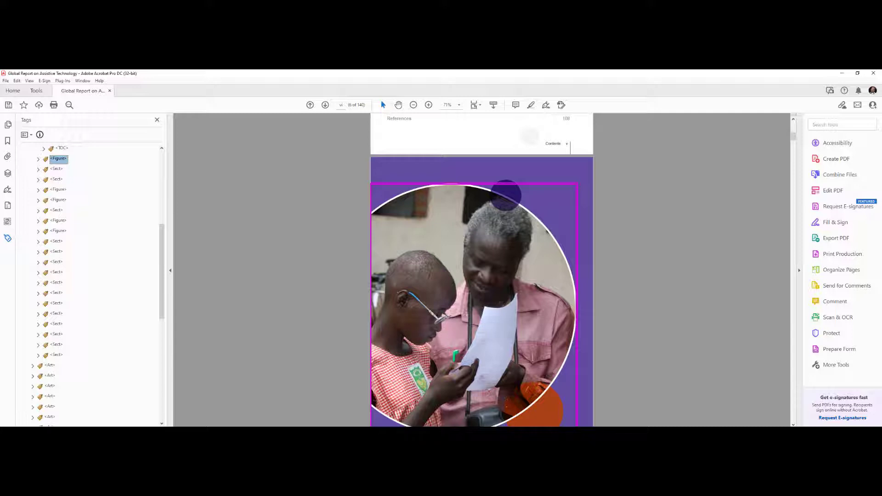
mouse_move(454, 299)
Retag the photo credit's H1 on page 6 as Caption and unwrap it from its Sect, placing it directly after the Figure
click(57, 169)
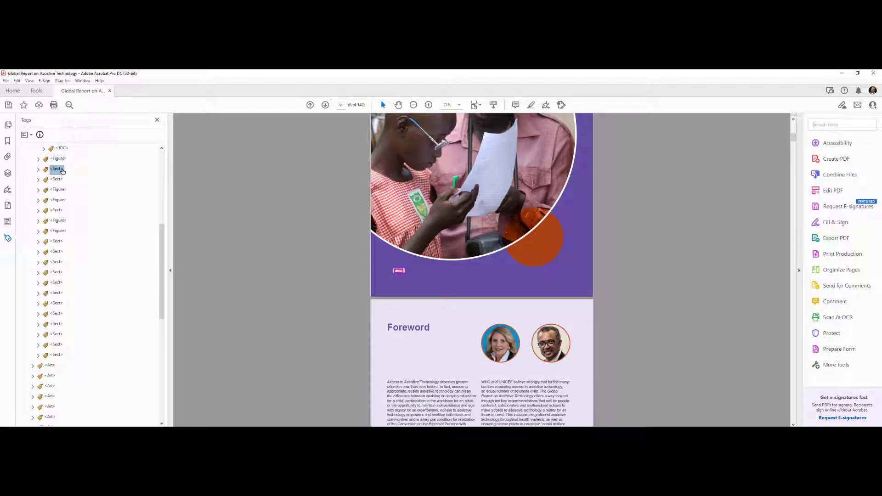
double_click(62, 171)
double_click(61, 181)
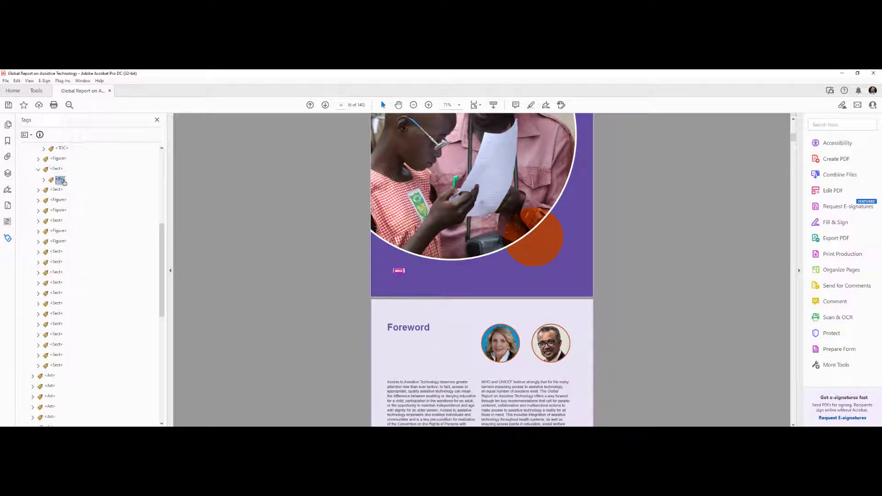
text(<Caption>)
key(Return)
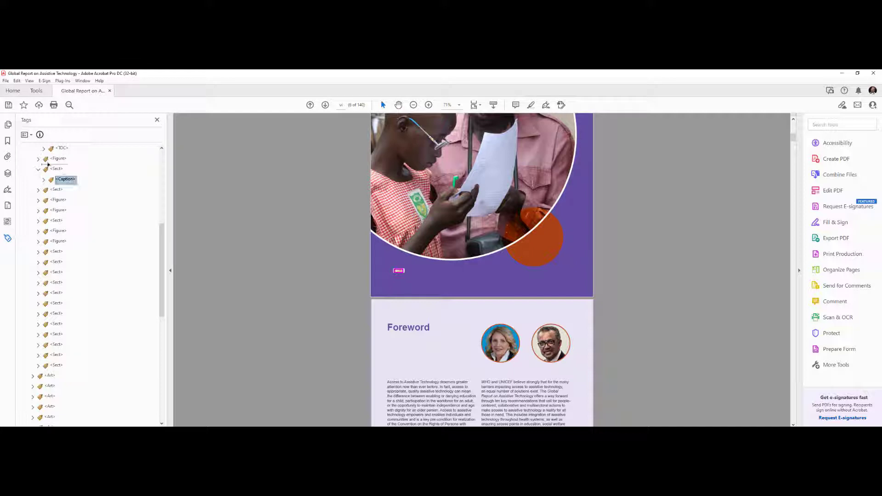
drag(48, 164, 48, 165)
key(Delete)
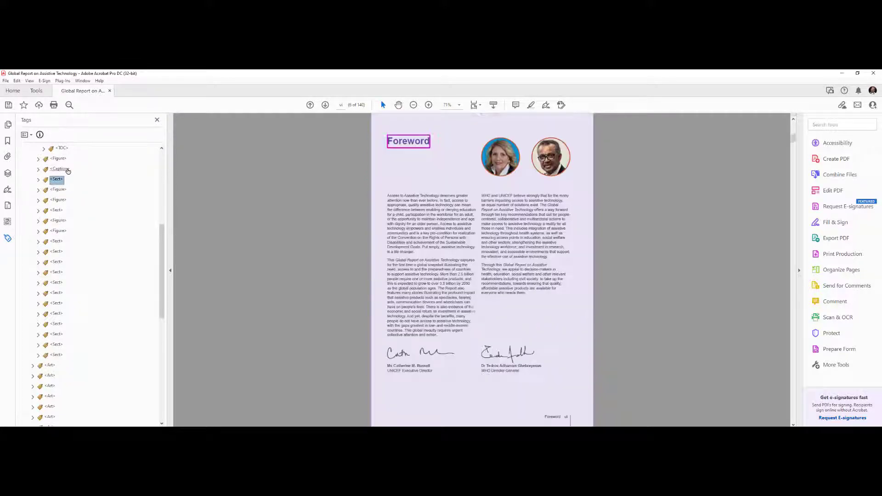
Expand the Foreword heading's Sect tag and check the alternate text of the two portrait Figures
key(Right)
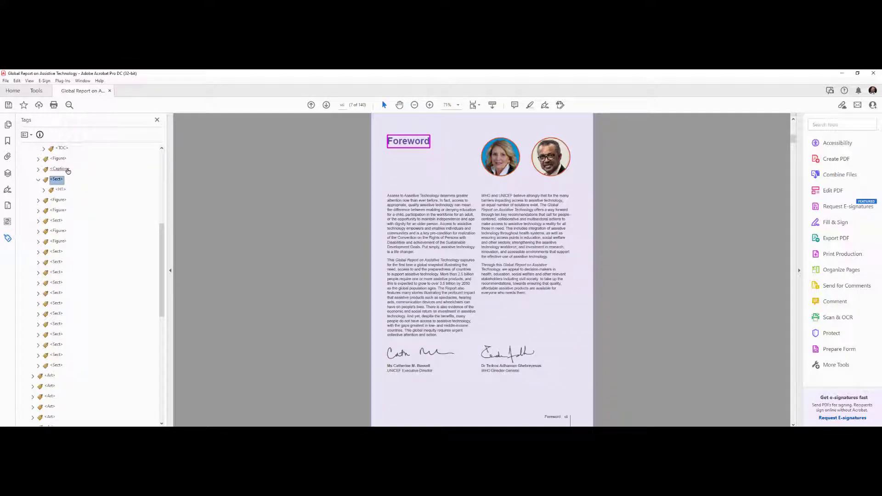
key(Down)
key(Down)
key(Down)
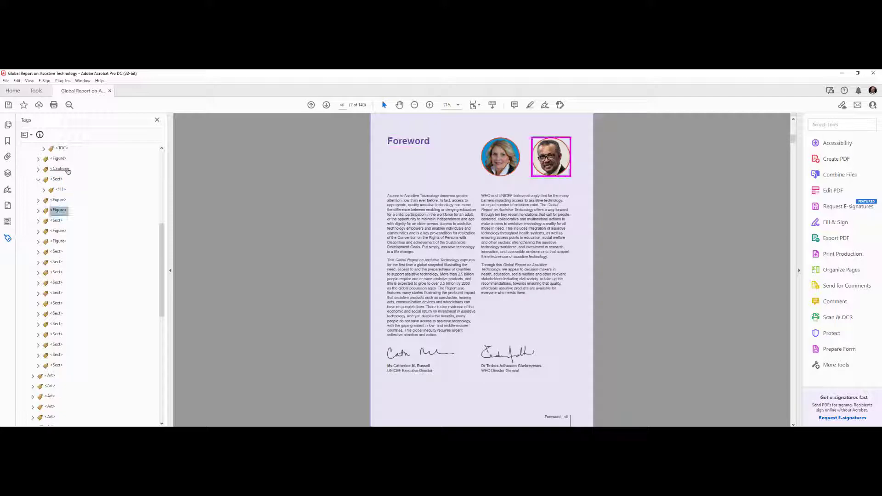
click(58, 201)
right_click(58, 201)
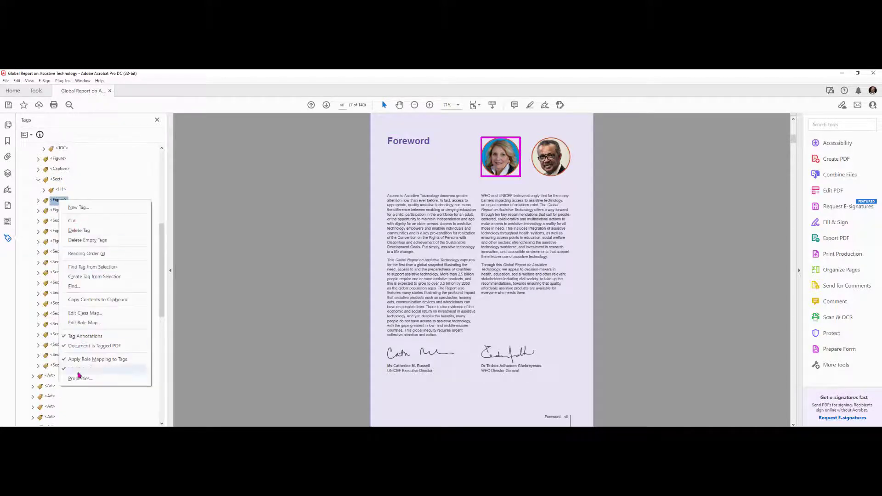
click(80, 372)
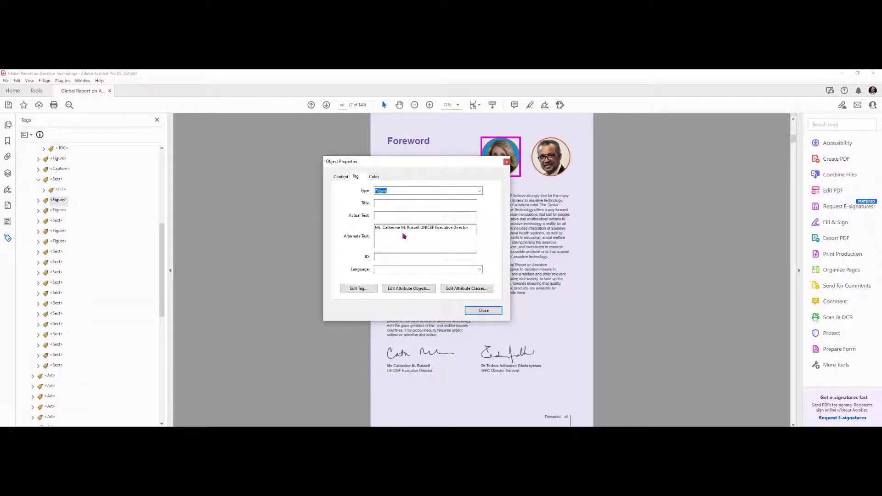
click(59, 200)
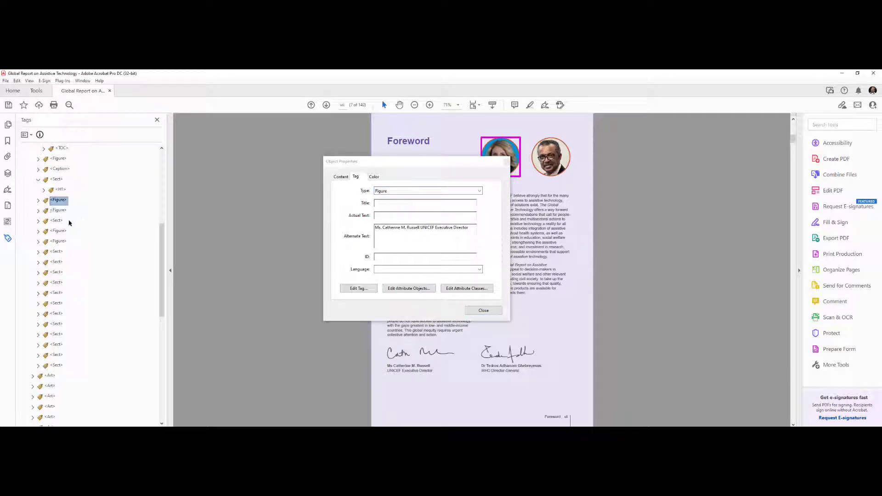
click(59, 210)
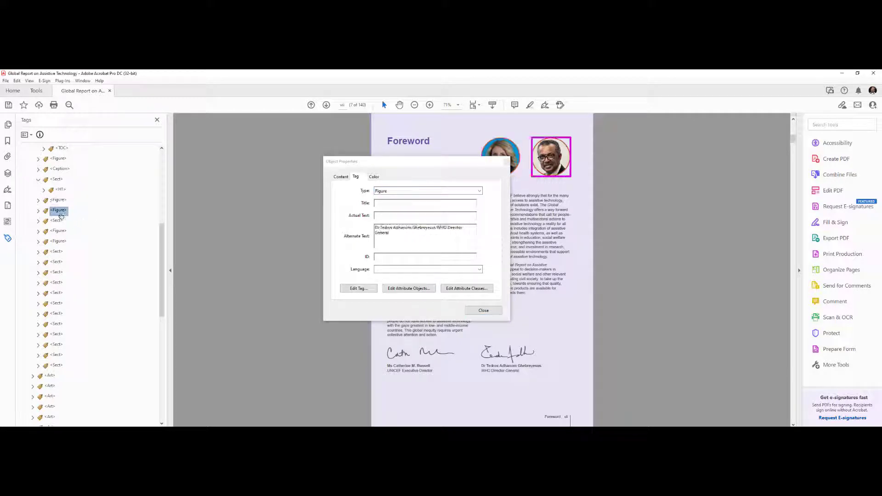
click(483, 310)
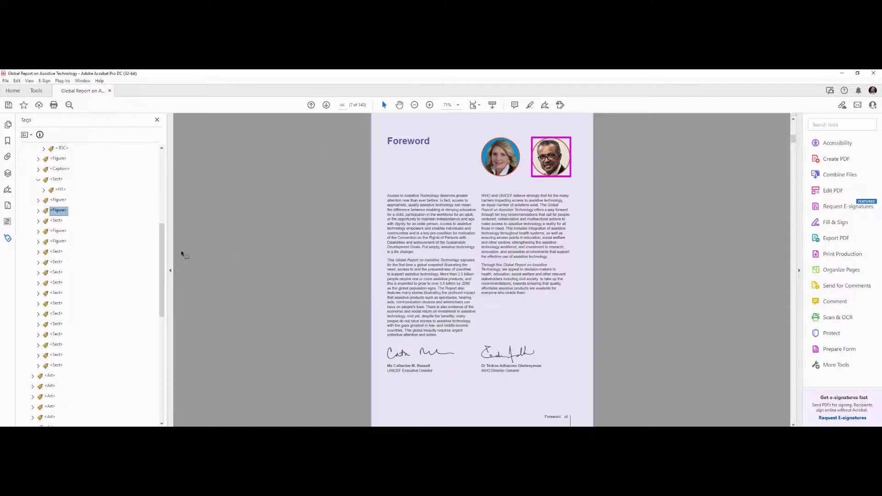
Move the Foreword H1 out of its Sect, keeping it ahead of the two portrait Figures, and delete the emptied Sect
shift+click(60, 201)
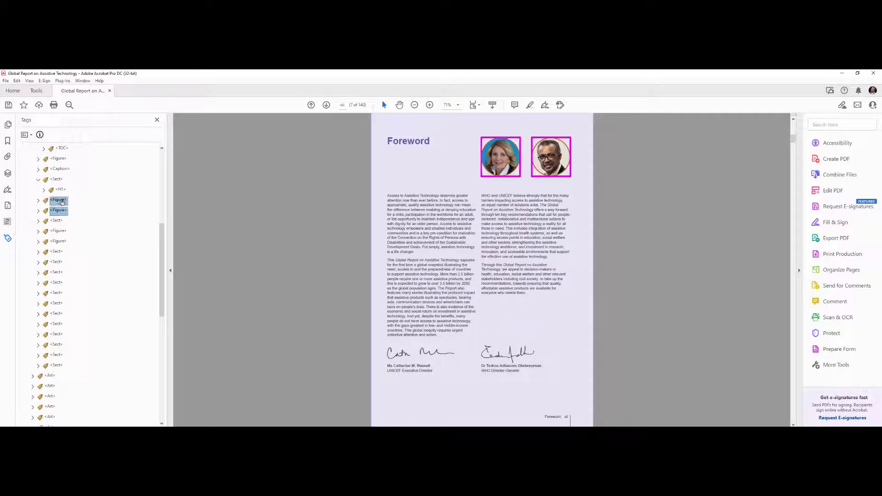
drag(57, 201, 43, 171)
click(61, 190)
shift+click(62, 212)
drag(54, 218, 59, 233)
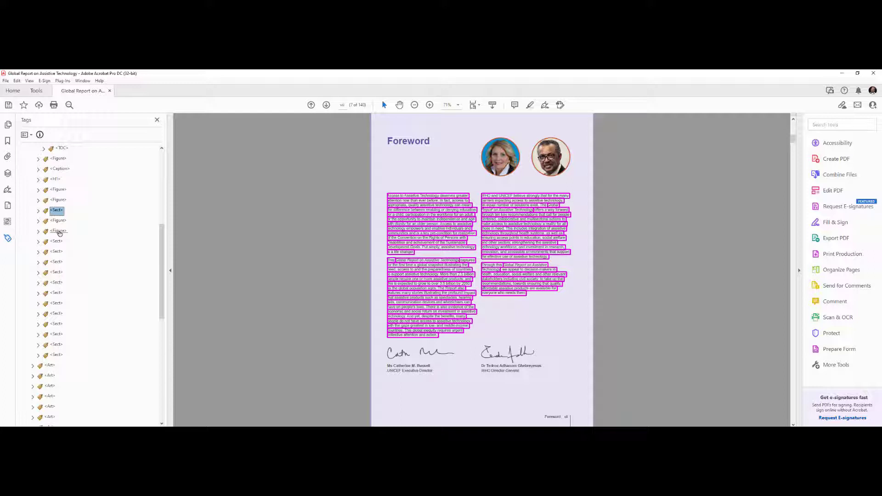
Check the four P tags in the Foreword body text's Sect, and move them out of it, deleting the emptied Sect
key(Right)
key(Down)
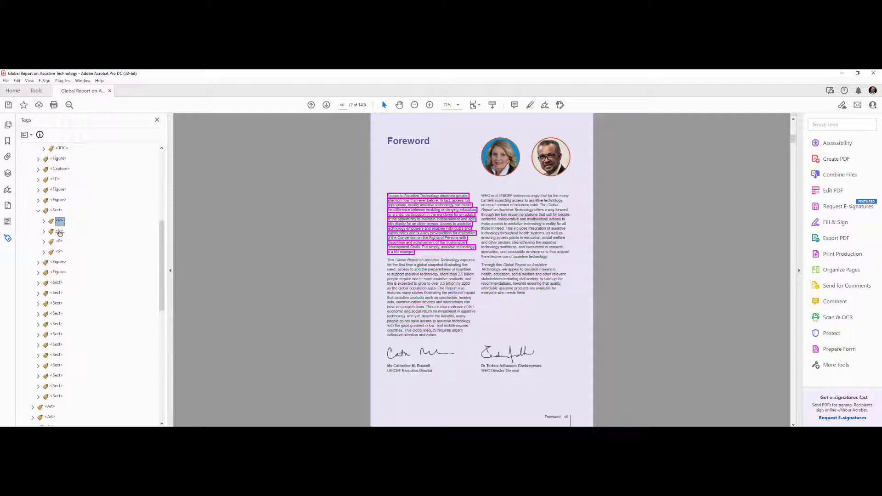
key(Down)
key(Down)
key(Down)
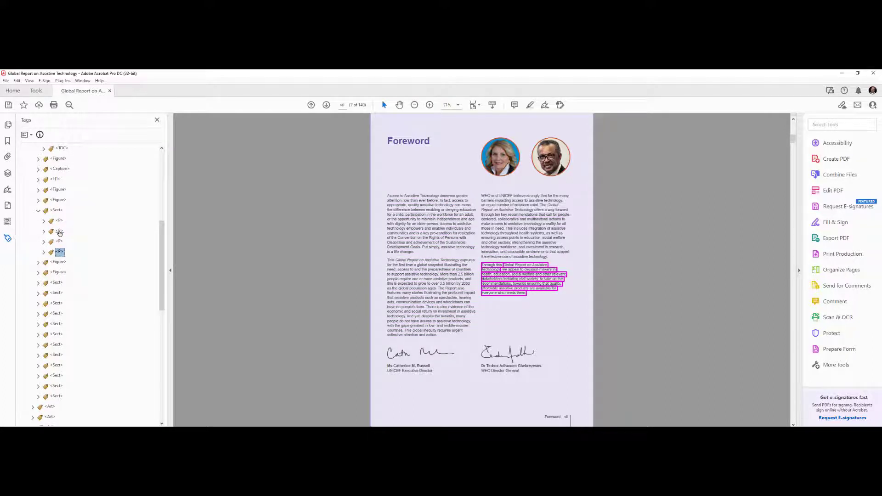
key(Up)
key(Up)
key(Up)
key(shift+Down)
key(shift+Down)
key(shift+Down)
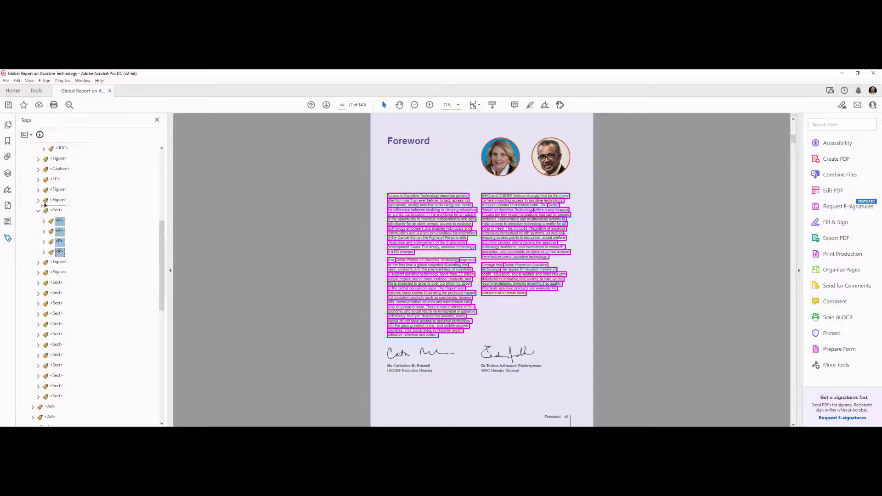
drag(59, 233, 59, 255)
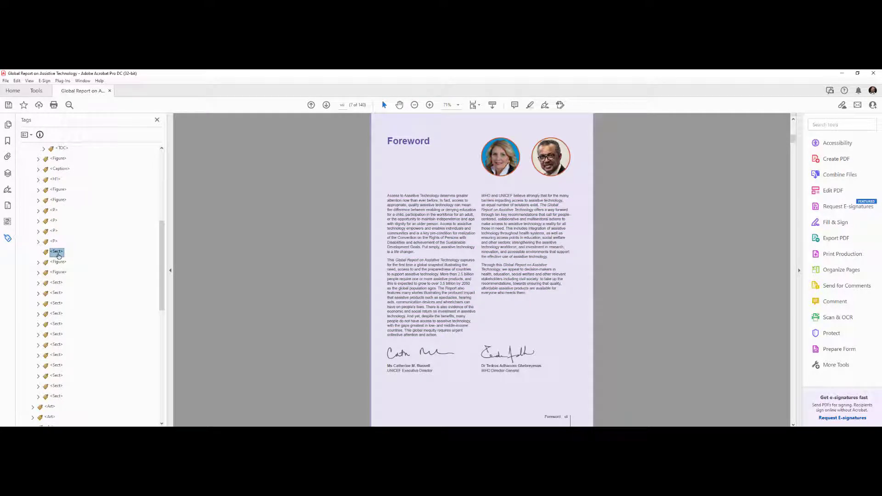
key(Delete)
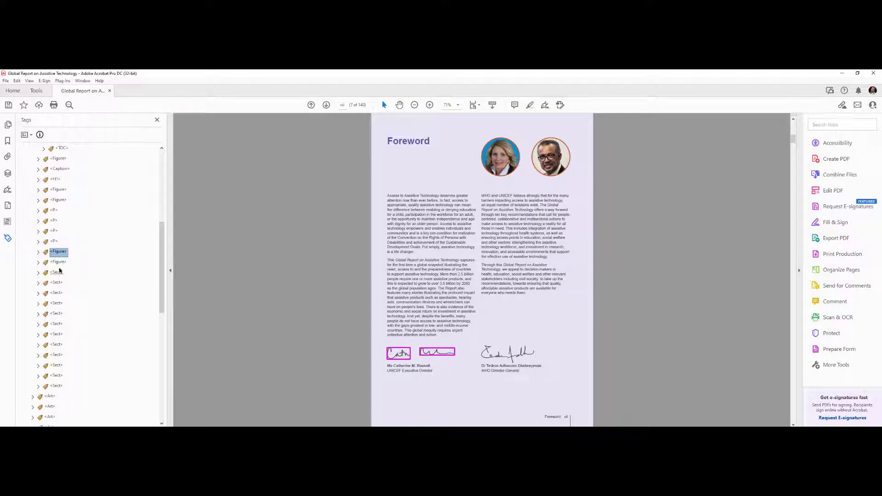
Check the alternate text of the two signature Figures on the Foreword page and close the properties
click(59, 262)
right_click(59, 252)
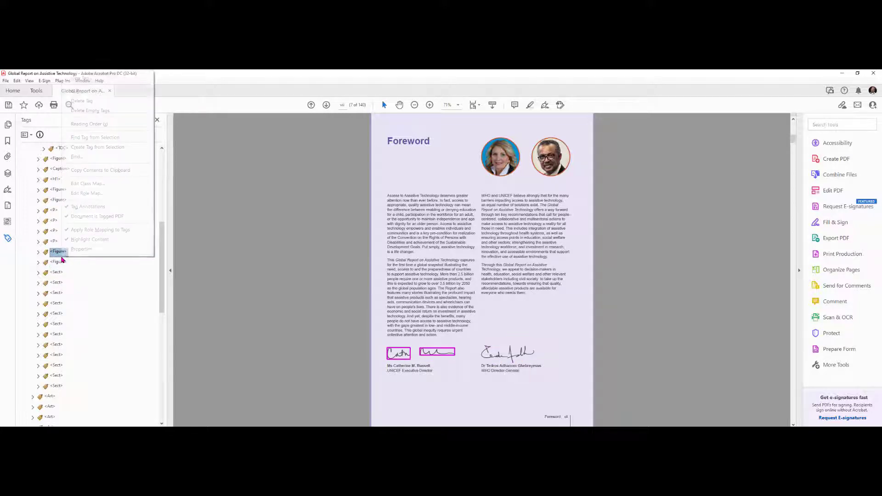
click(88, 251)
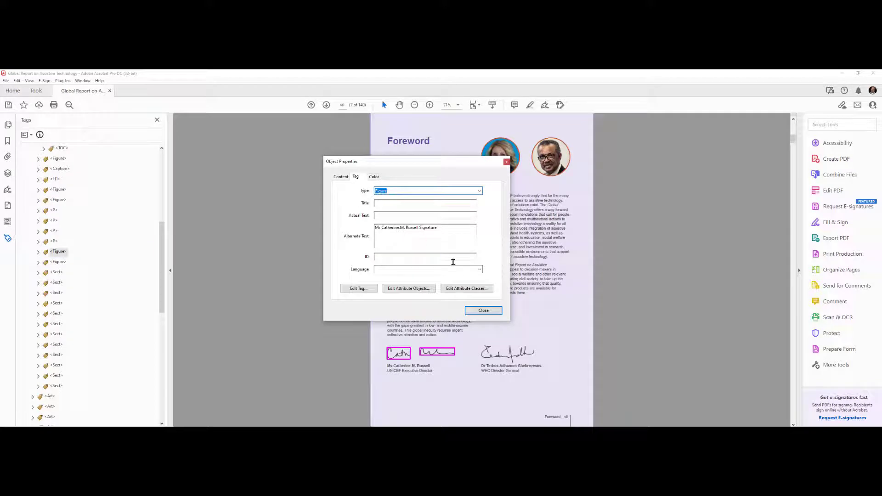
click(59, 262)
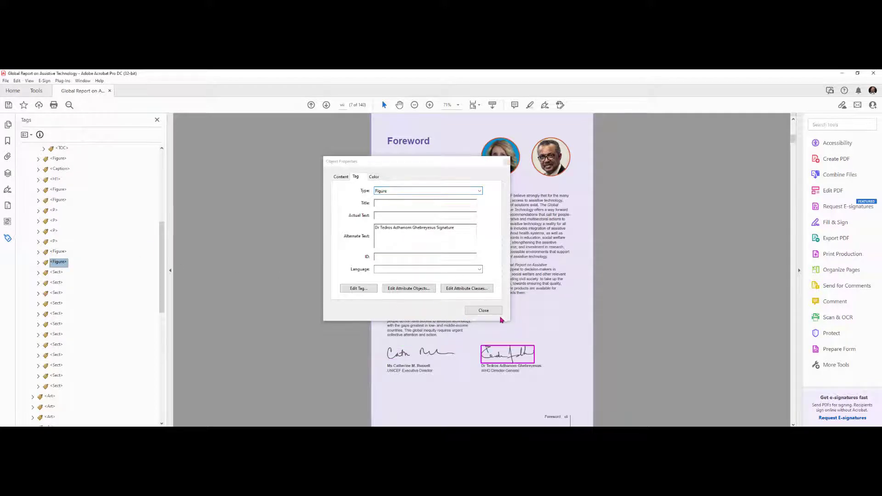
click(483, 311)
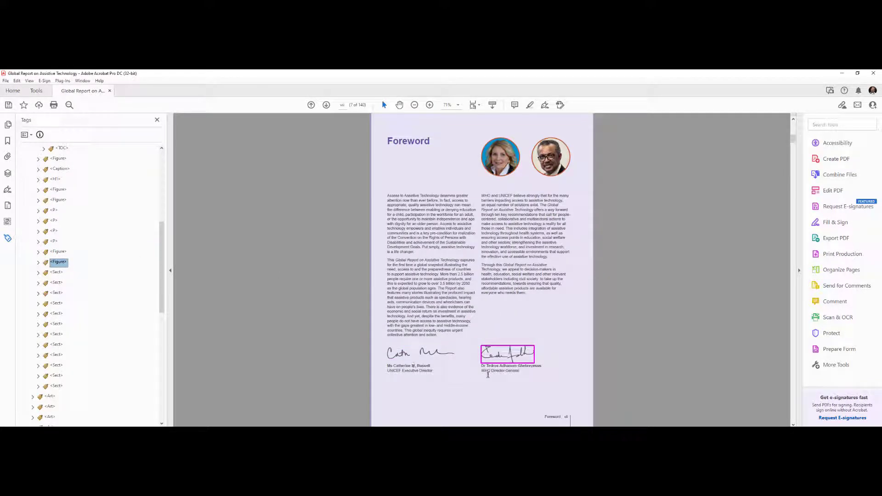
Recheck the alternate text of the UNICEF Executive Director's signature Figure against the name printed below it
click(60, 275)
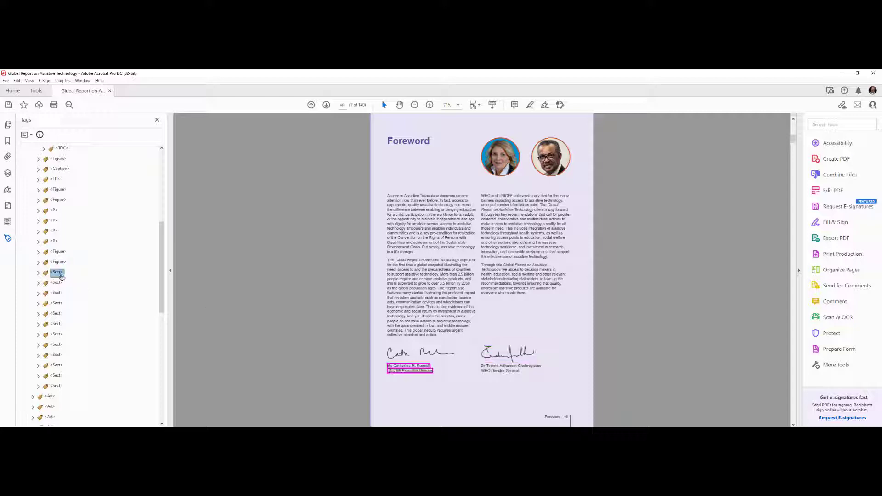
click(59, 251)
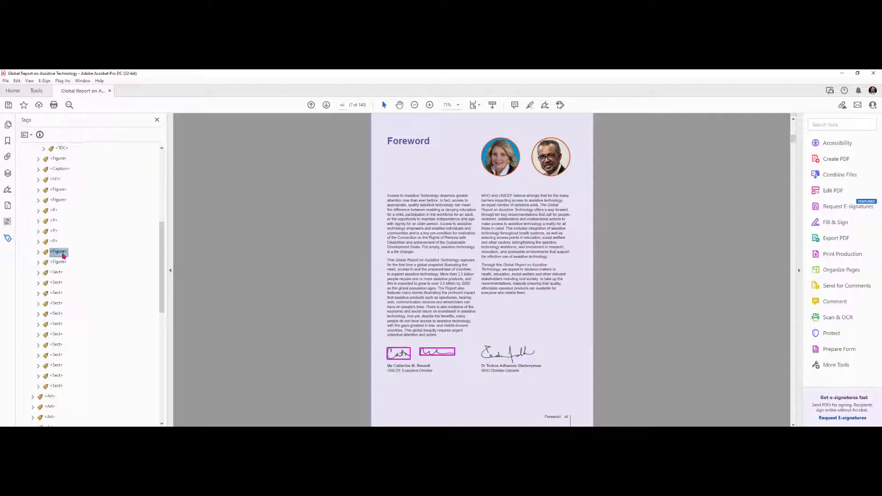
right_click(61, 252)
click(87, 417)
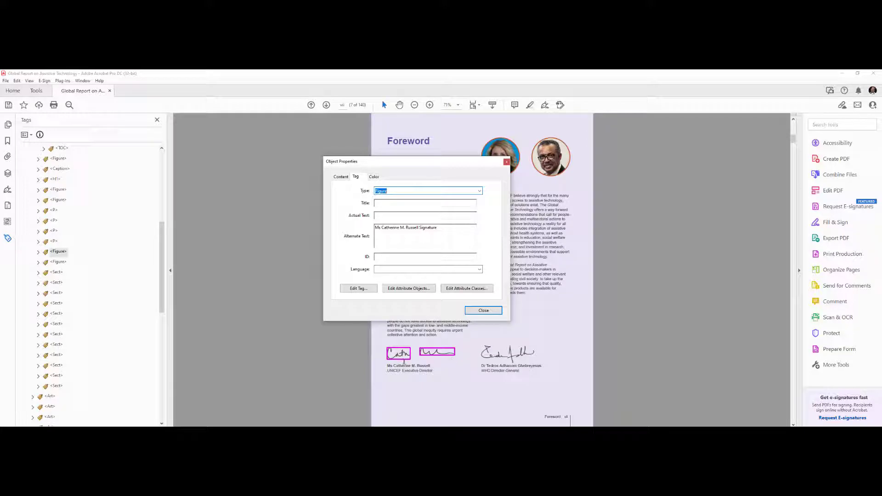
click(484, 310)
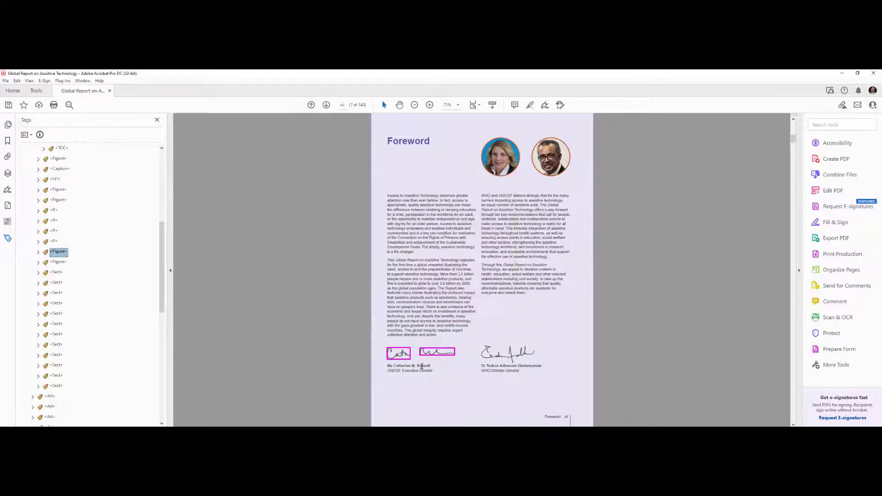
scroll(395, 364, up, 3)
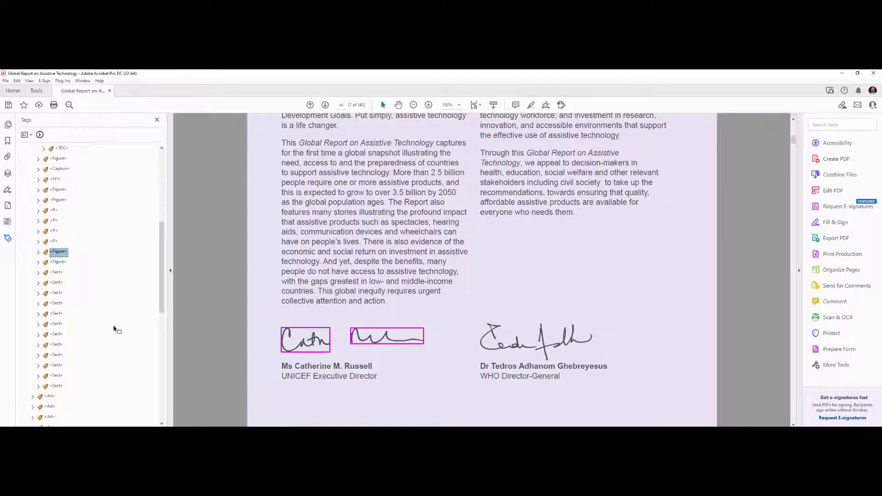
Expand the two Sects holding the signatories' names and titles, along with the P tag of each printed name
click(57, 273)
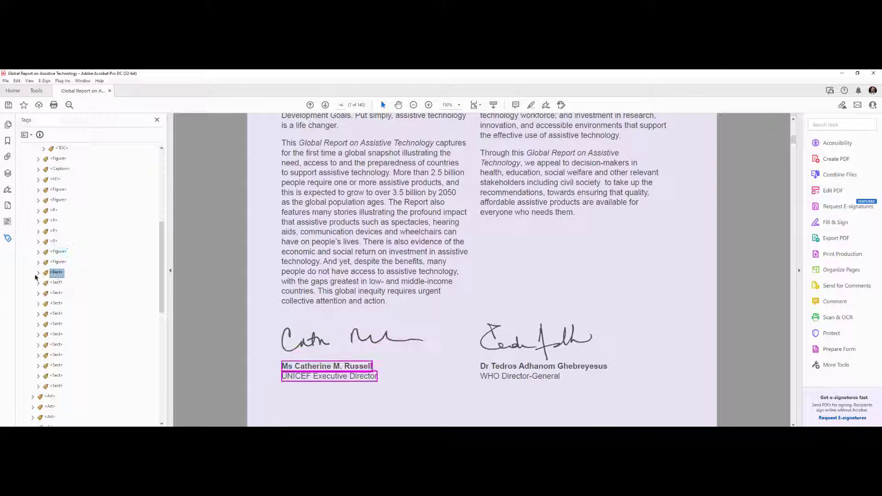
click(39, 272)
click(60, 283)
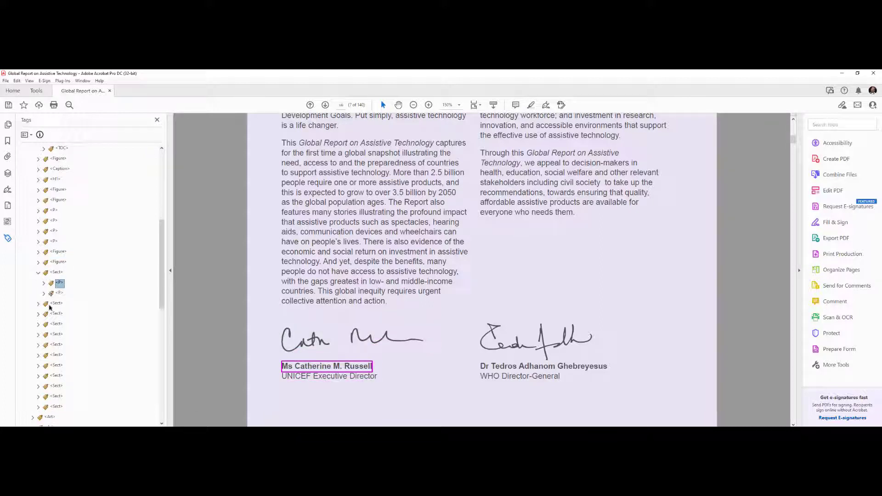
click(38, 304)
click(59, 315)
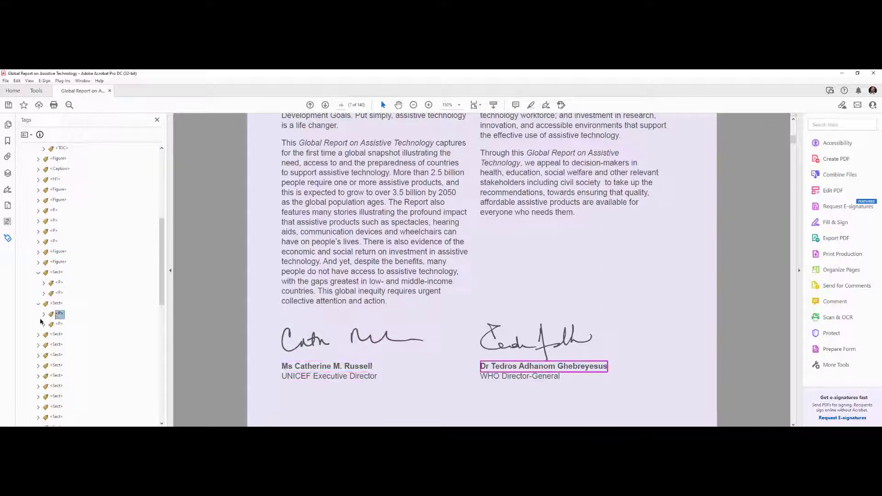
click(43, 315)
click(43, 283)
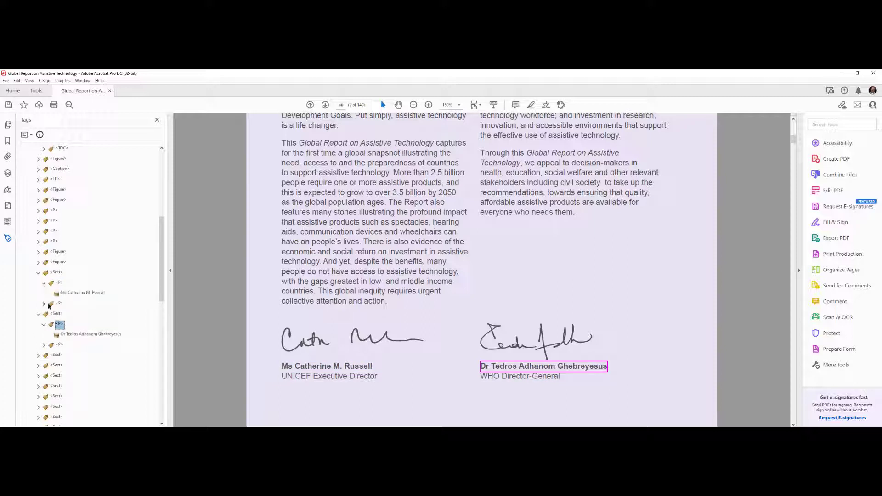
Change the two printed signatory names to artifacts of type Page, and delete their emptied P tags
click(82, 293)
ctrl+click(71, 335)
right_click(70, 335)
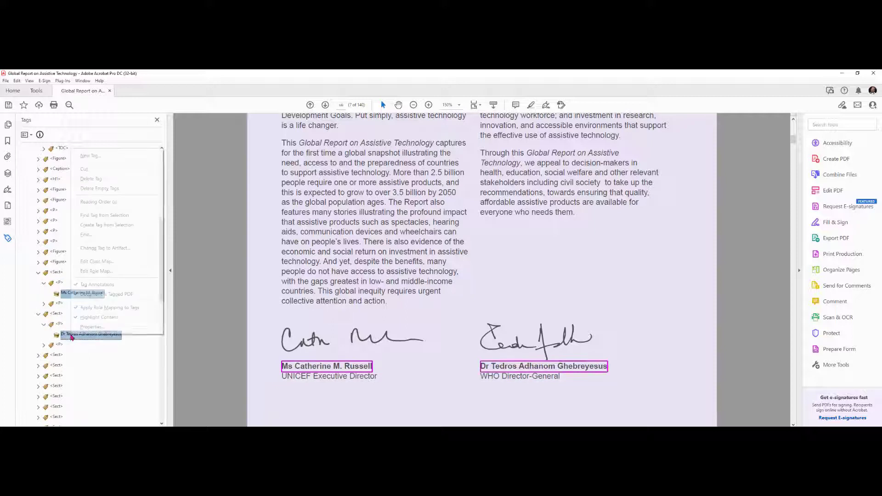
click(94, 249)
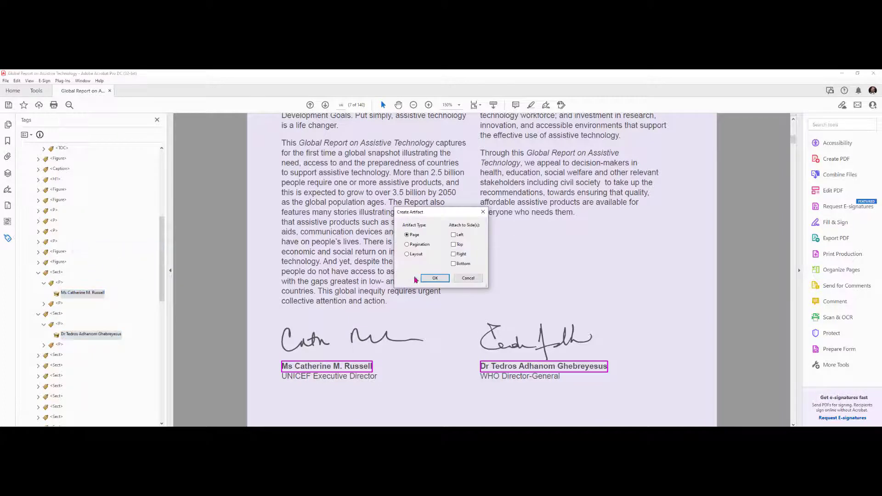
click(429, 279)
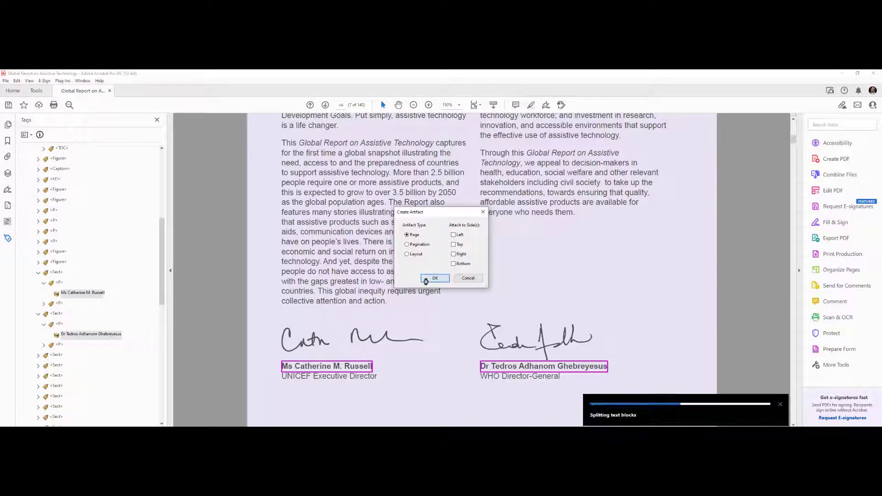
click(59, 285)
click(58, 317)
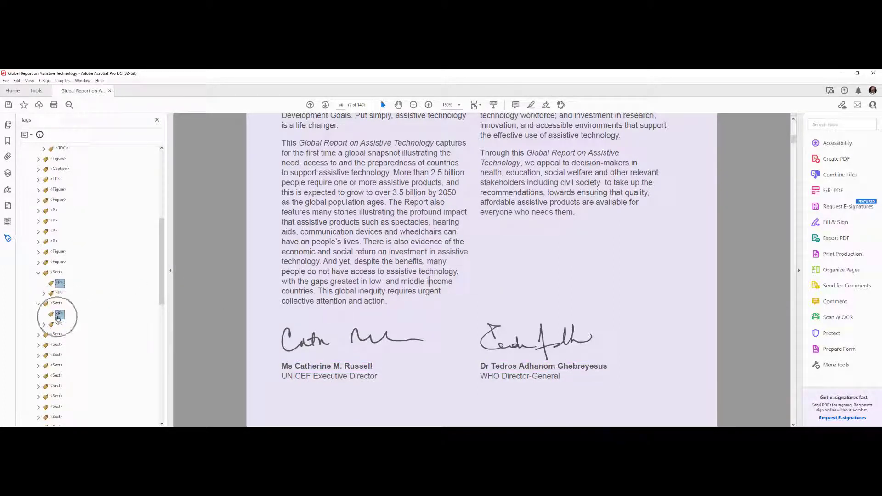
Move the two job-title P tags out of their Sects, placing each directly after its matching signature Figure
click(61, 283)
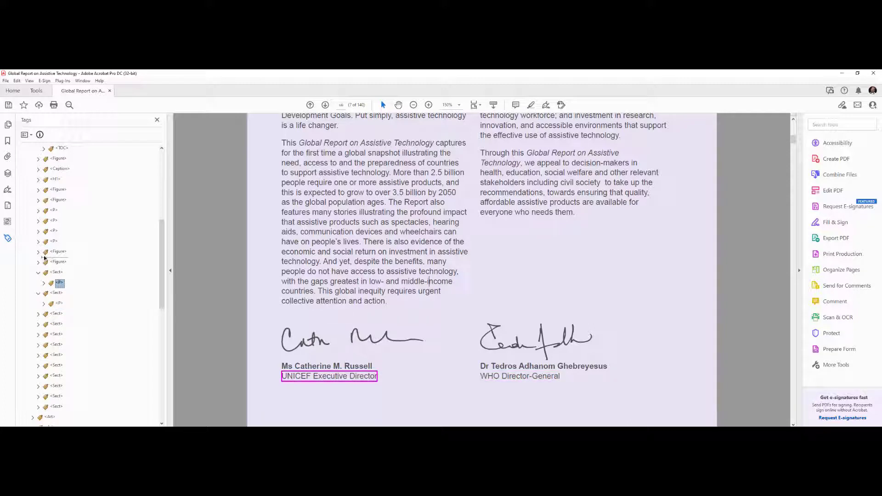
drag(45, 259, 44, 258)
click(59, 304)
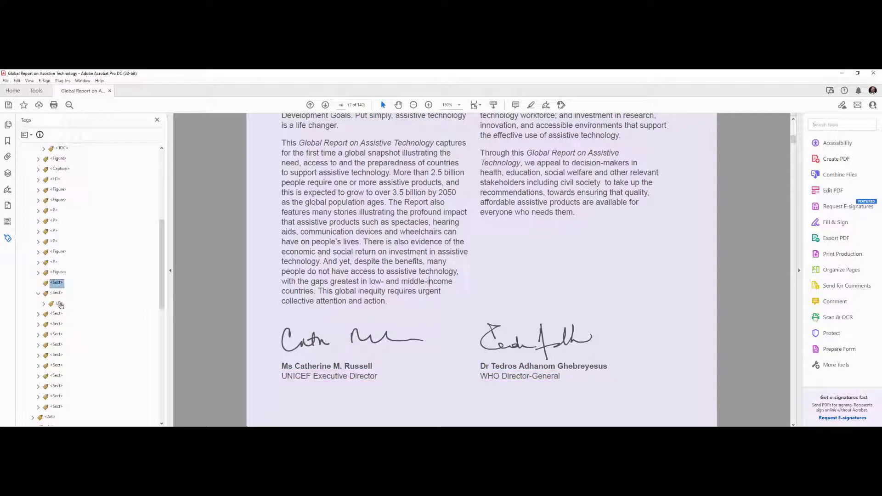
drag(48, 277, 49, 278)
Check the tag order of the two signature Figures and their job-title P tags against the page
click(54, 284)
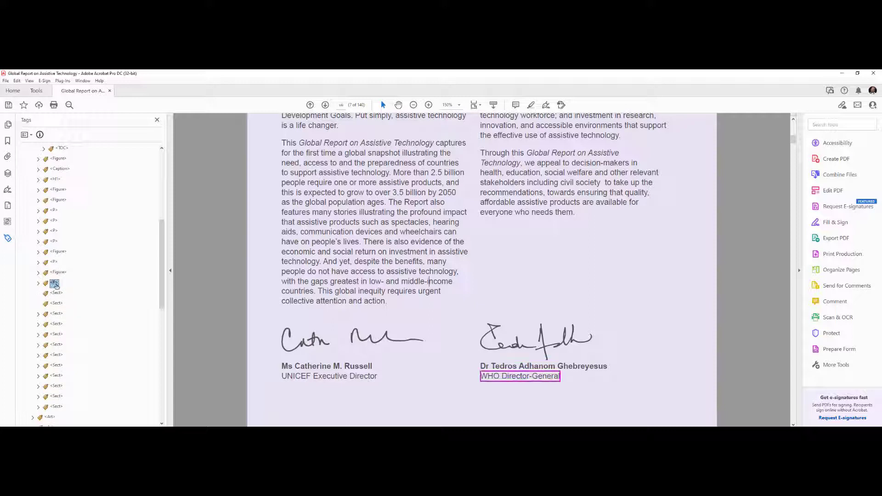
click(57, 273)
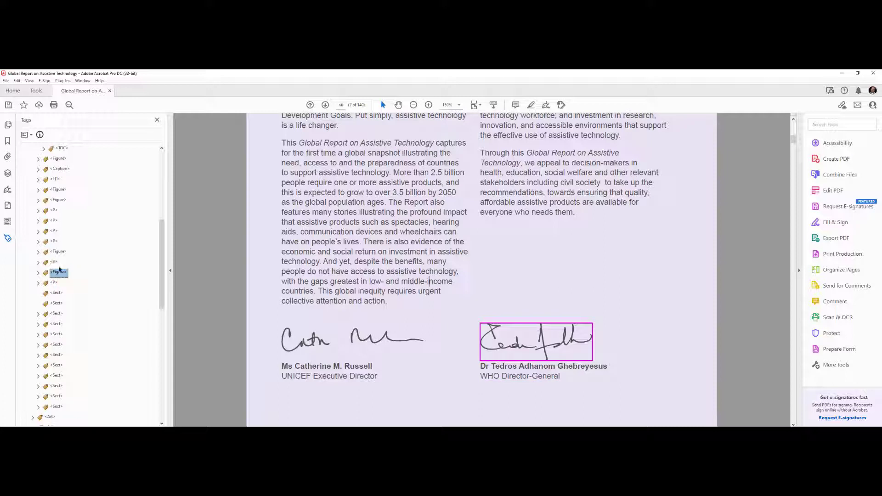
click(56, 252)
click(53, 263)
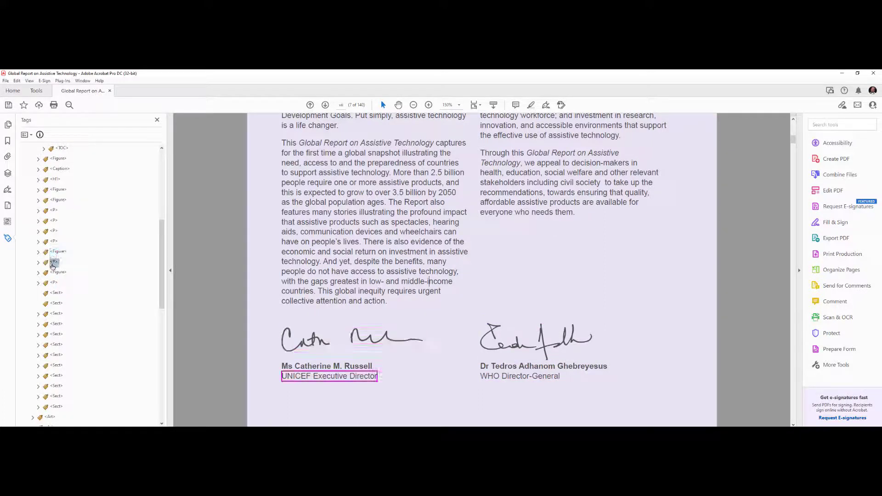
click(57, 274)
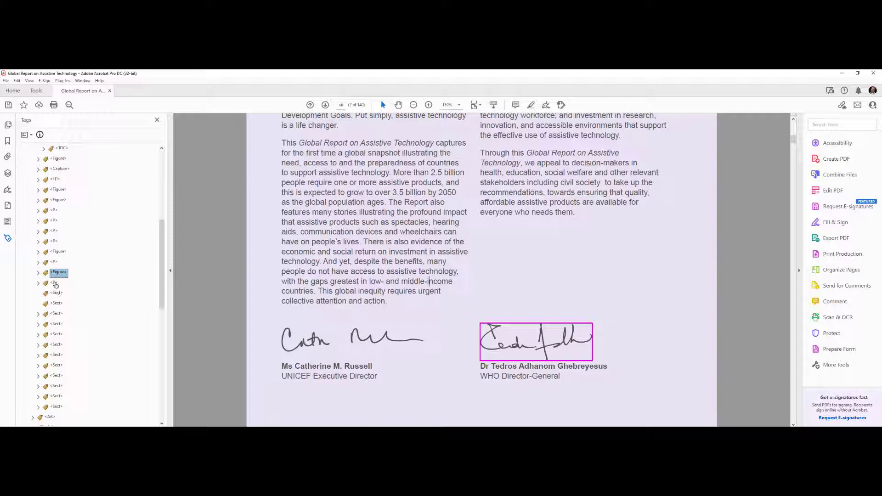
click(54, 283)
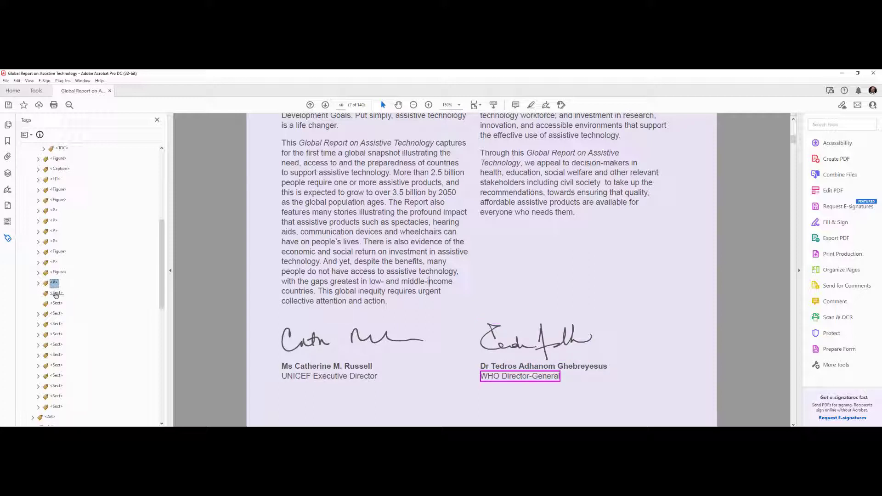
Delete the two emptied Sects that follow the WHO Director-General P tag
click(56, 295)
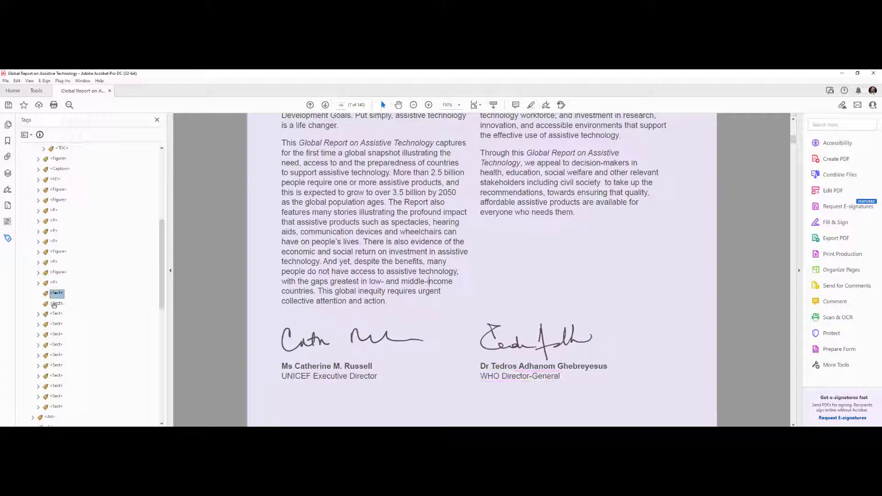
shift+click(54, 304)
key(Delete)
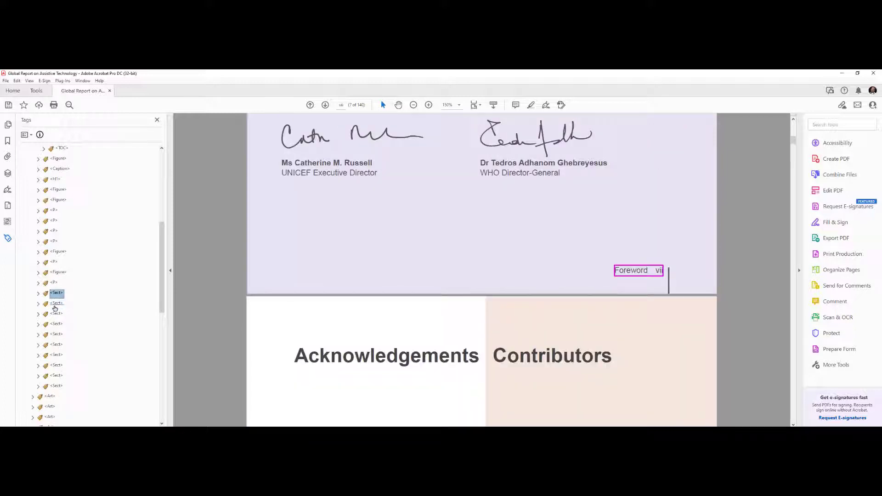
Expand the "Foreword vii" footer's Sect down to its content and change that content to an artifact of type Page
key(Right)
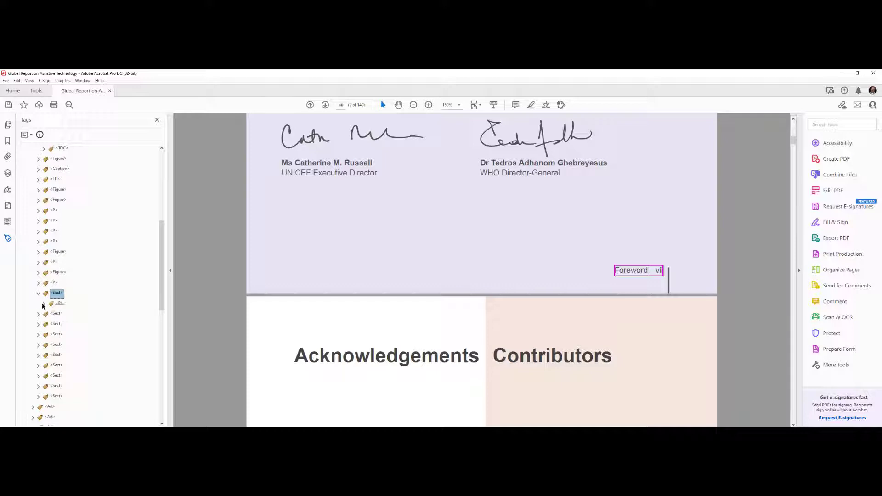
click(44, 304)
click(70, 315)
click(49, 314)
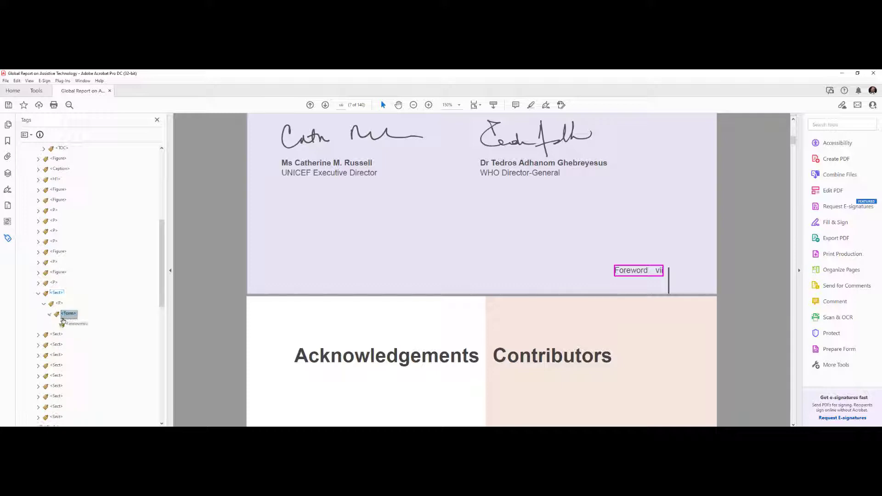
click(70, 324)
right_click(77, 324)
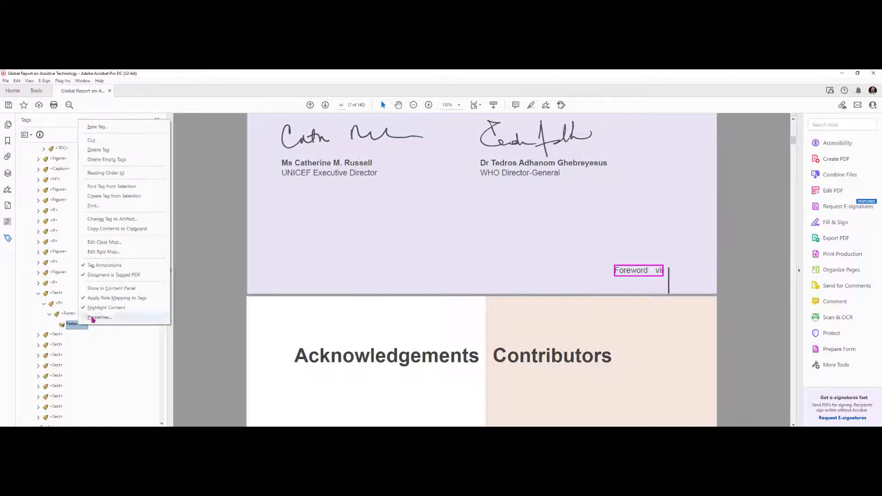
click(105, 223)
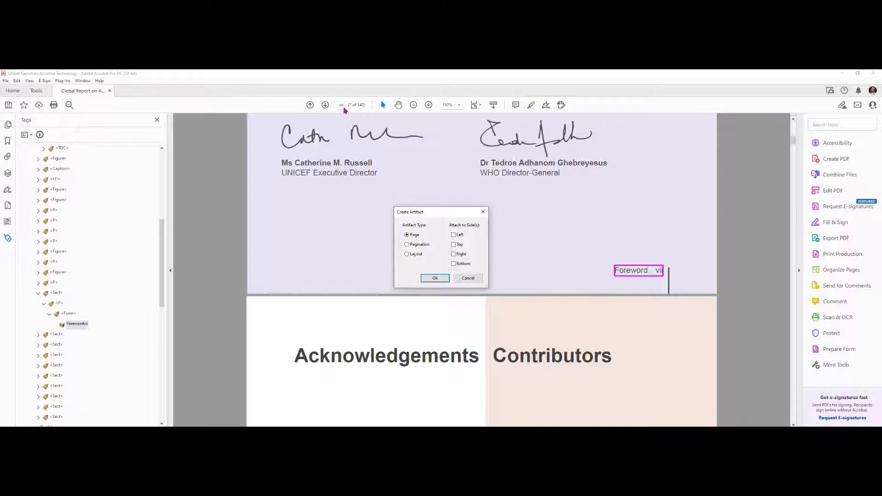
click(434, 280)
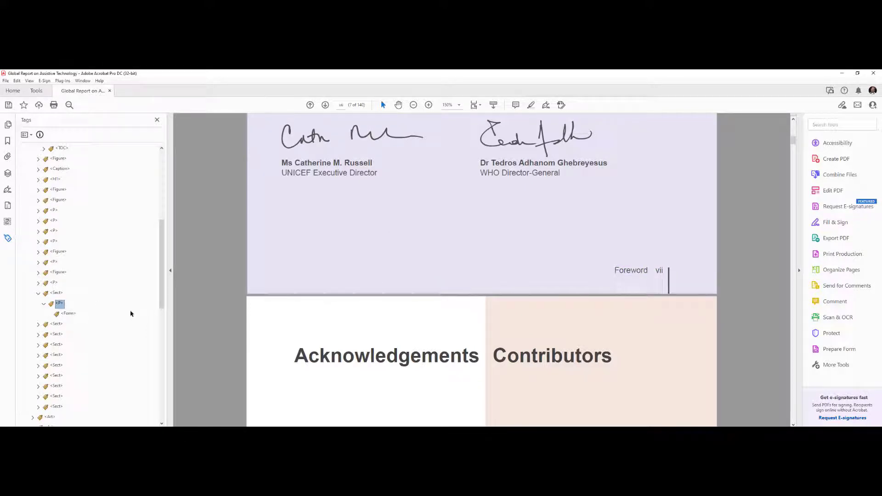
Delete the footer's emptied Form and P tags together with the Sect that contained them
right_click(68, 316)
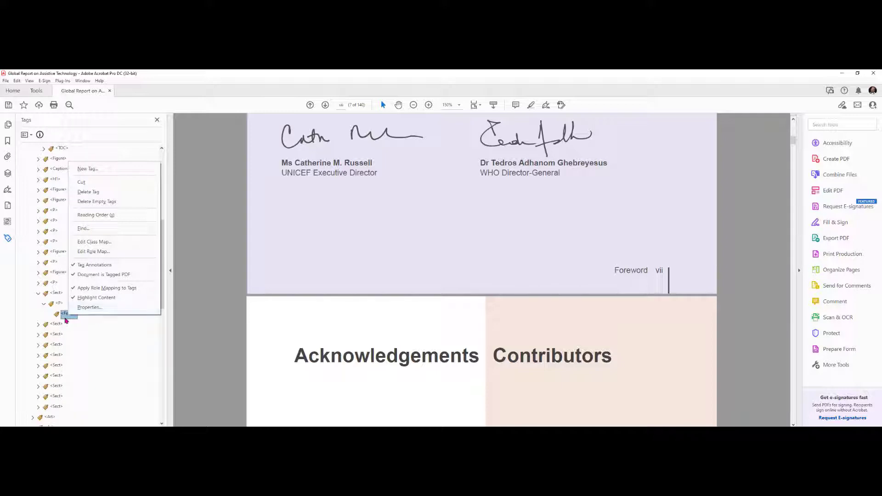
right_click(66, 316)
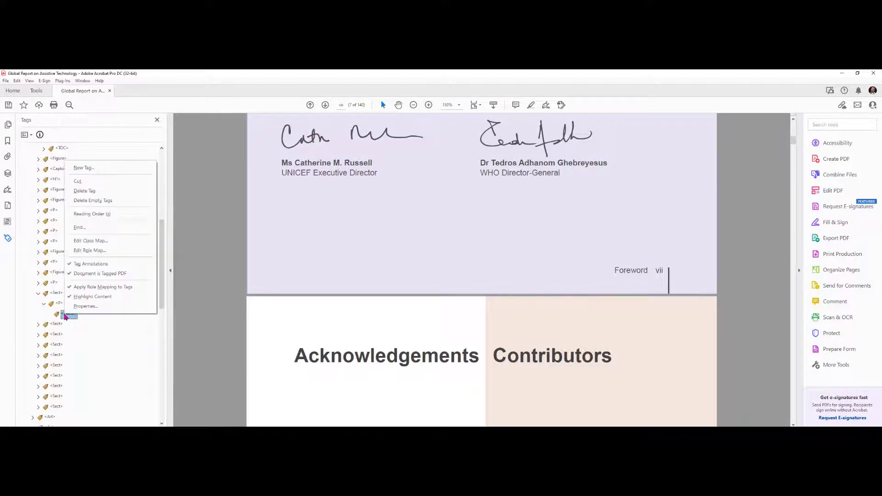
click(659, 269)
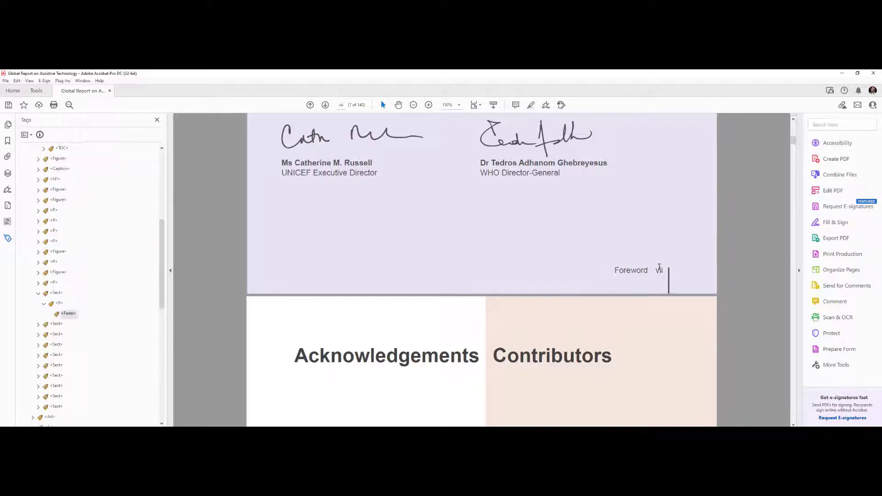
click(69, 315)
click(59, 305)
key(Delete)
key(Delete)
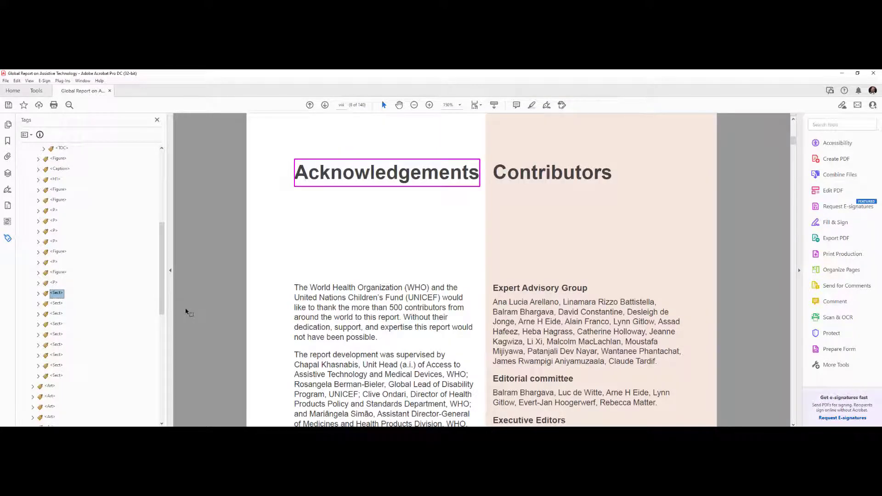
Expand the Acknowledgements Sect and the Sect after it, and compare their H1 tags with the Acknowledgements and Contributors pages
scroll(414, 234, down, 2)
scroll(409, 233, down, 2)
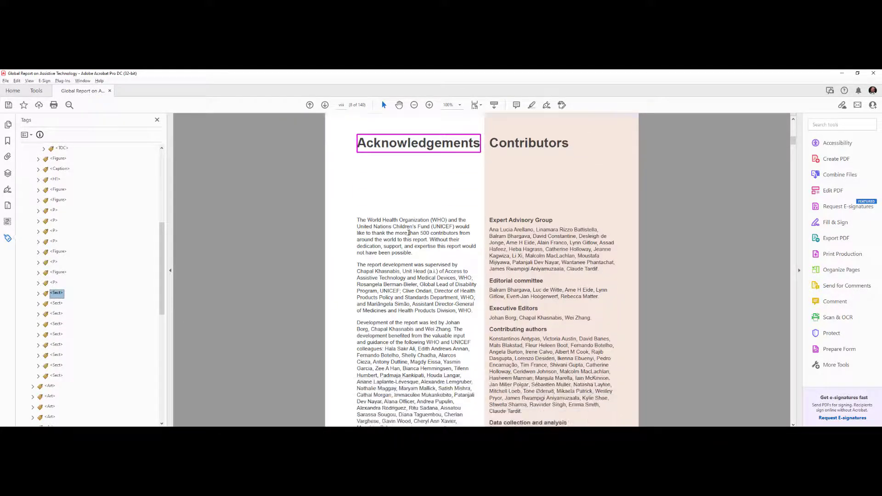
scroll(409, 233, down, 1)
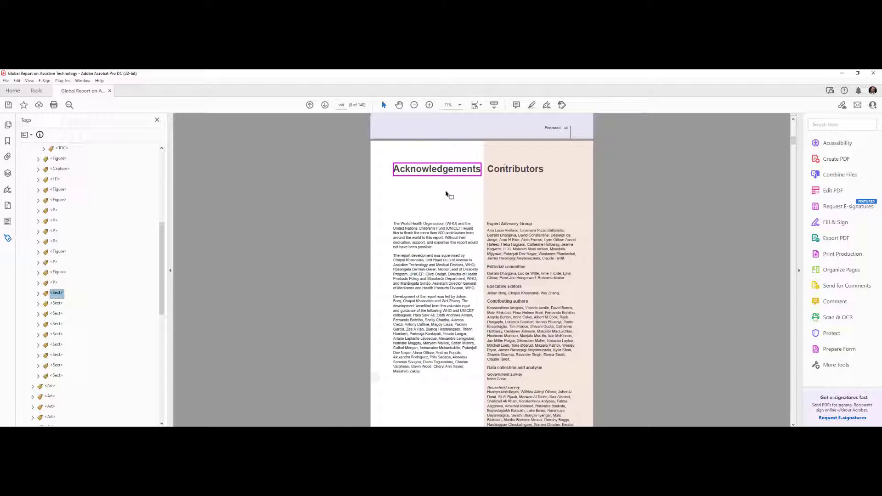
click(39, 294)
click(61, 304)
key(Down)
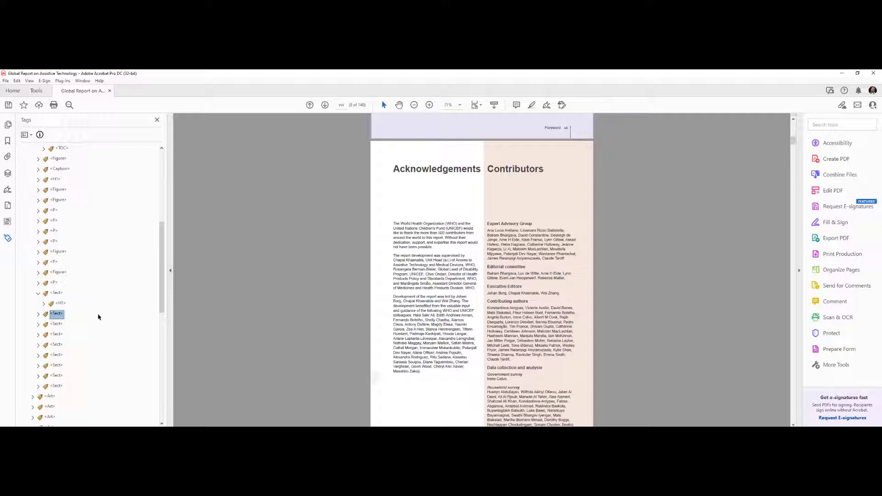
key(Right)
key(Down)
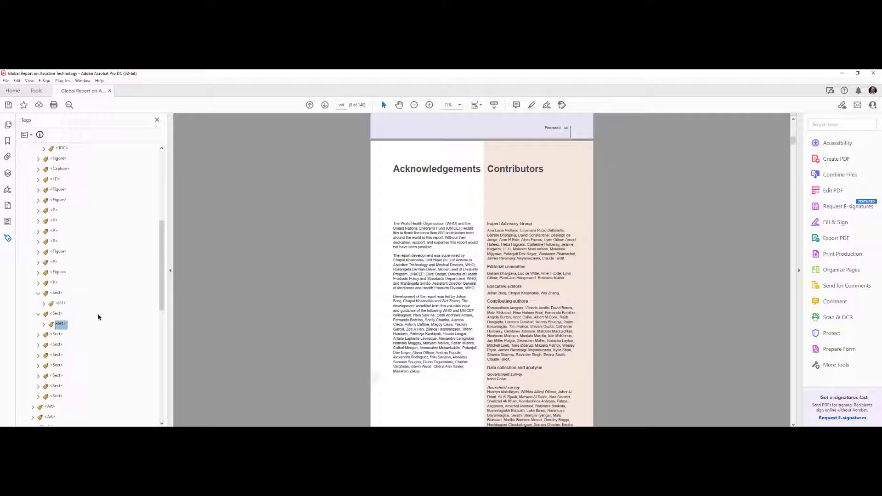
scroll(523, 255, down, 2)
scroll(522, 260, down, 5)
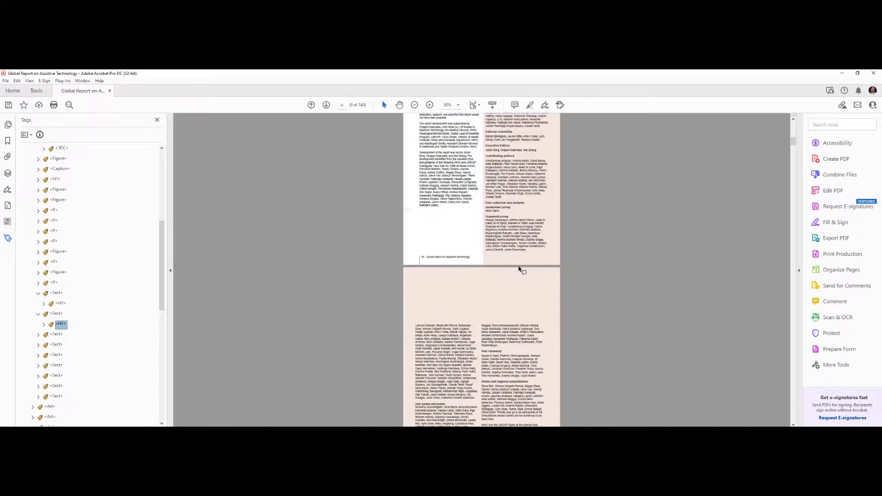
scroll(519, 270, down, 5)
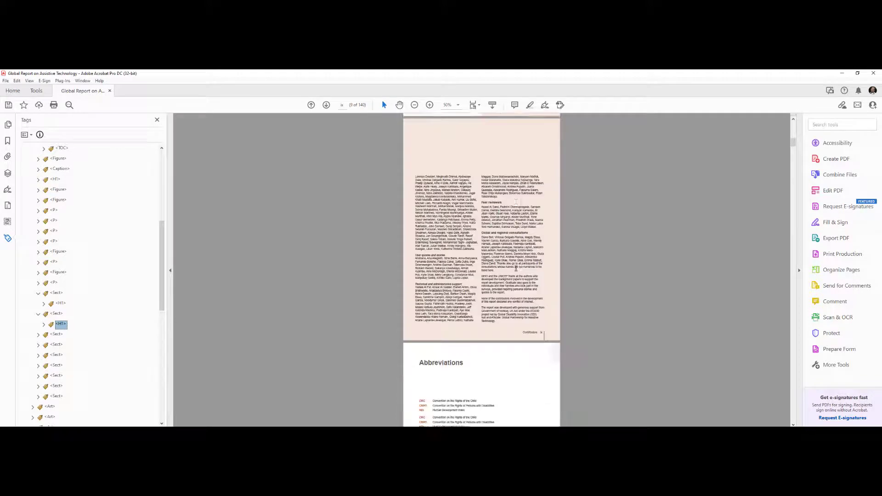
Change the second H1's empty content to an artifact of type Page and delete that H1 together with its Sect
click(44, 325)
click(57, 335)
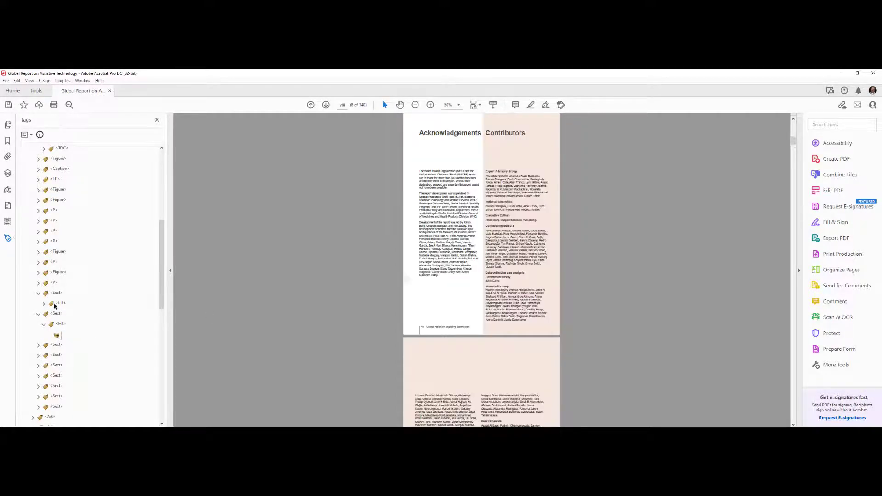
click(57, 345)
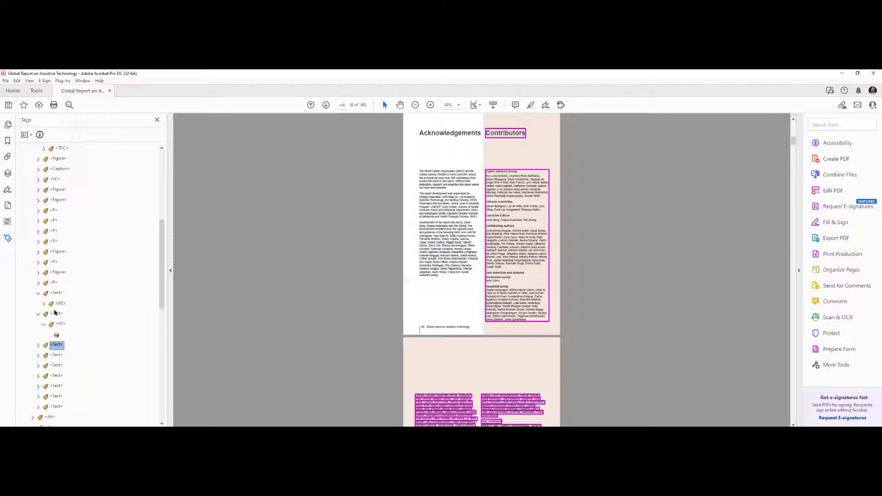
right_click(58, 336)
key(a)
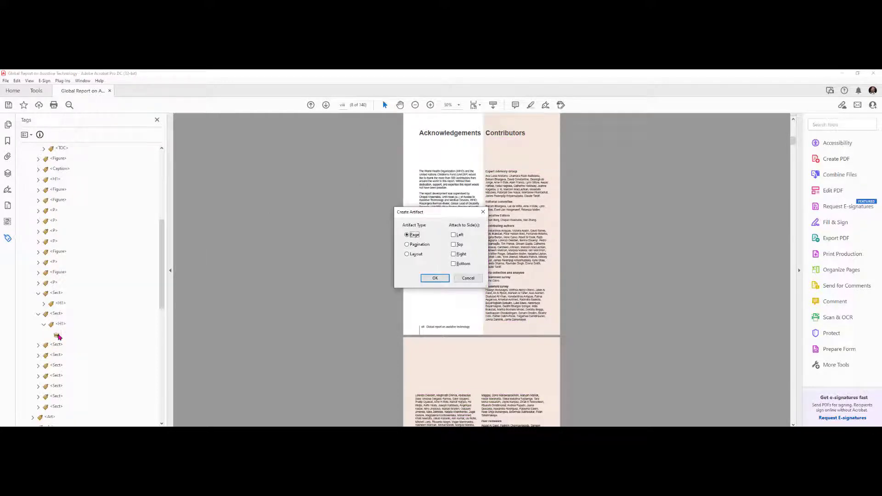
key(Return)
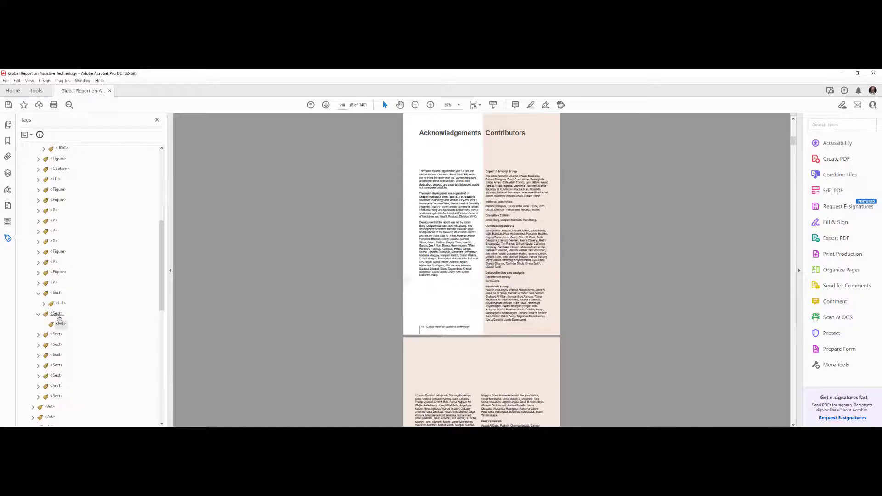
click(57, 314)
key(Delete)
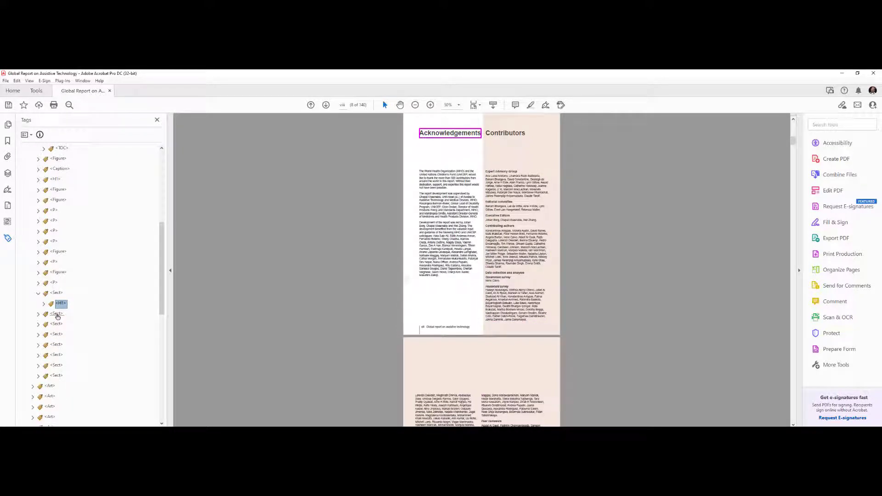
Move the three Acknowledgements body P tags into the Sect directly after the Acknowledgements H1, and delete their emptied Sect
click(57, 315)
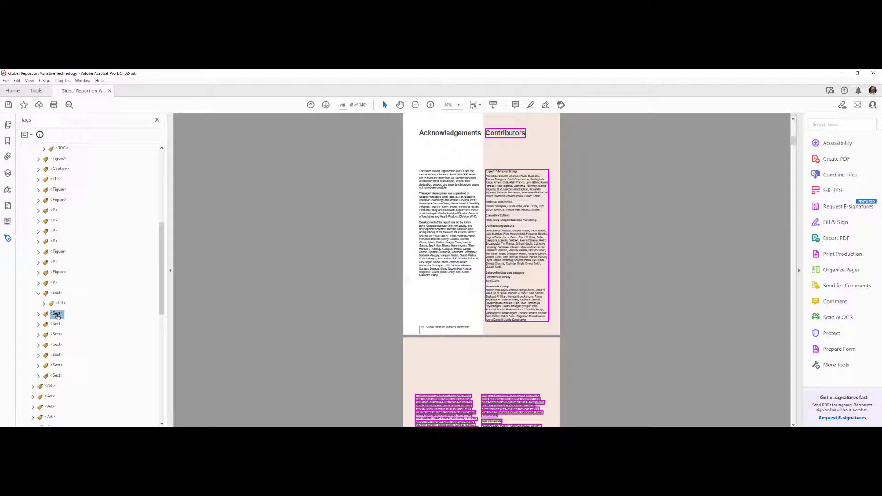
key(Down)
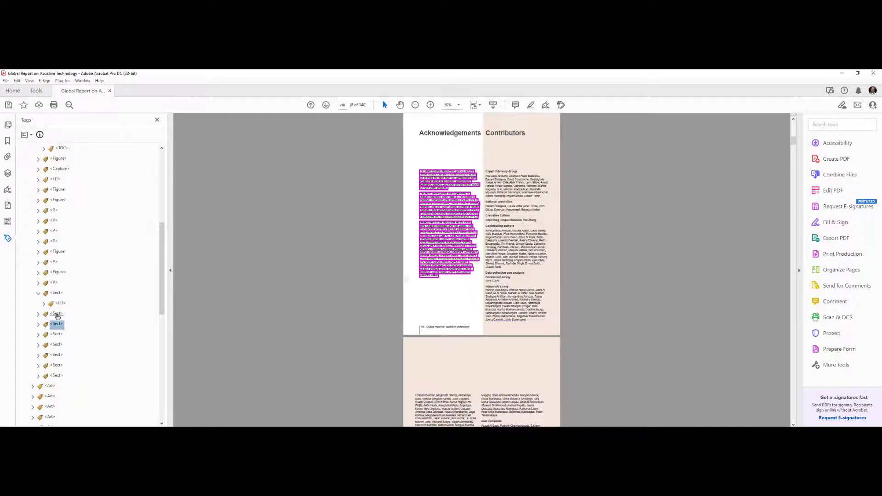
key(Right)
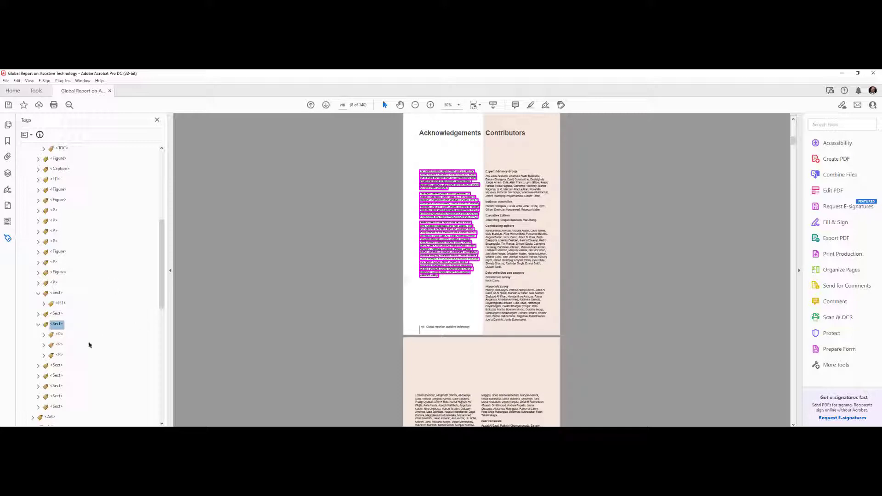
click(59, 335)
shift+click(59, 356)
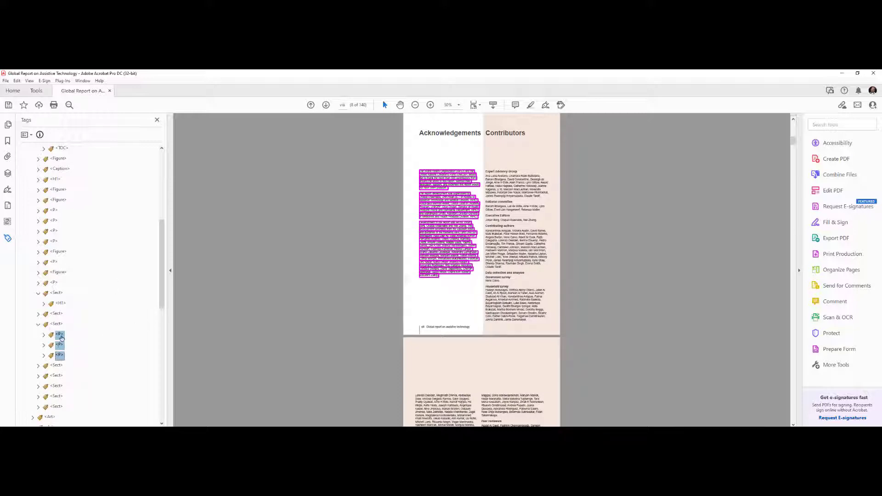
drag(61, 338, 61, 311)
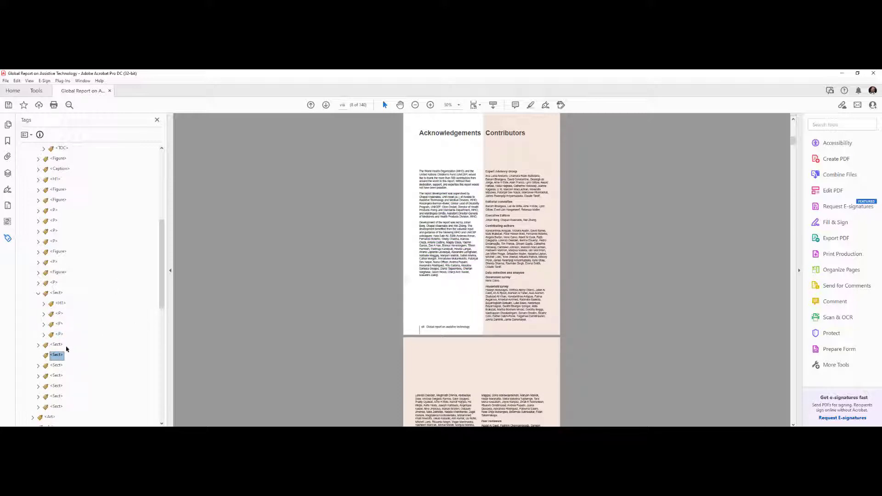
key(Delete)
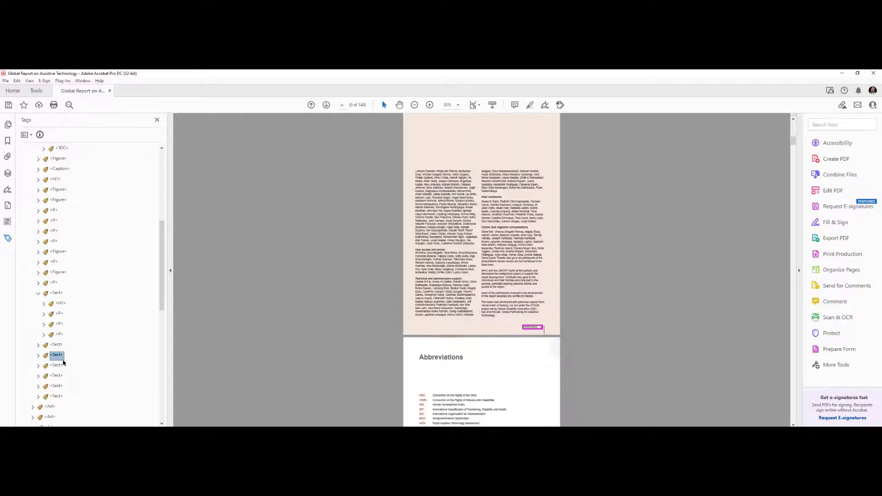
Expand the Contributors Sect and recheck the order of the Acknowledgements H1 and P tags leading up to it
key(Down)
key(Down)
key(Down)
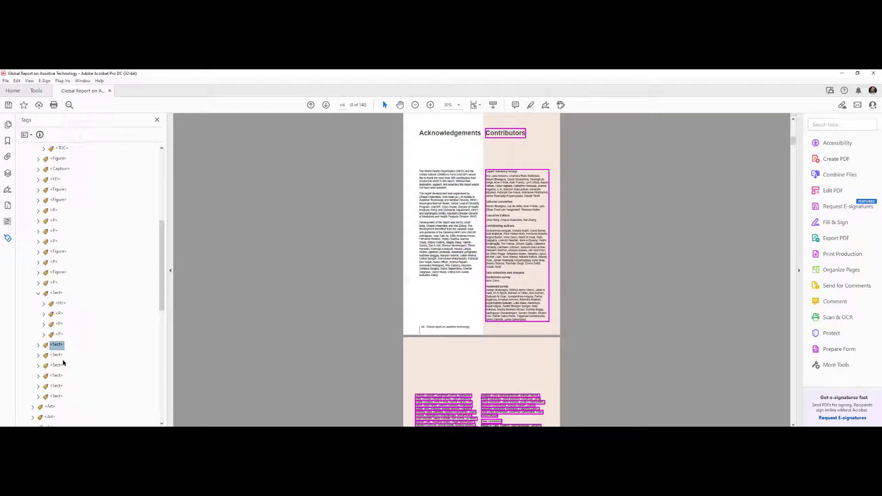
key(Right)
key(Down)
key(Up)
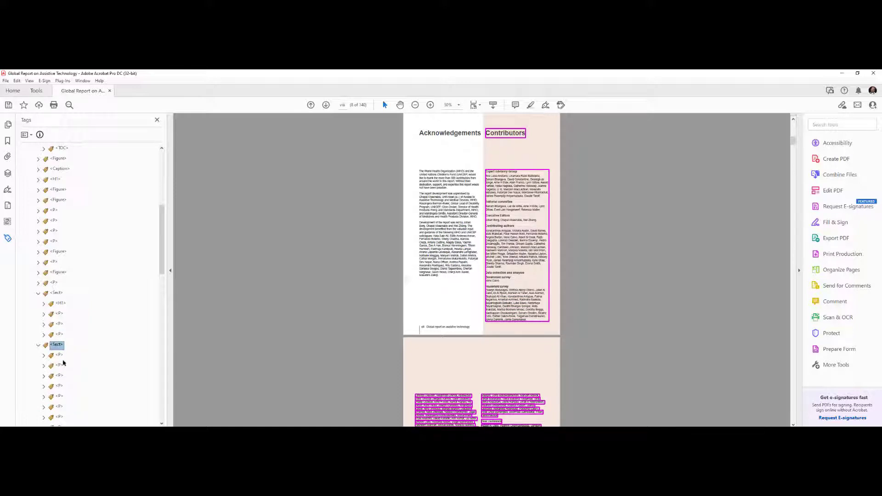
key(Up)
key(Up)
key(Up)
key(Up)
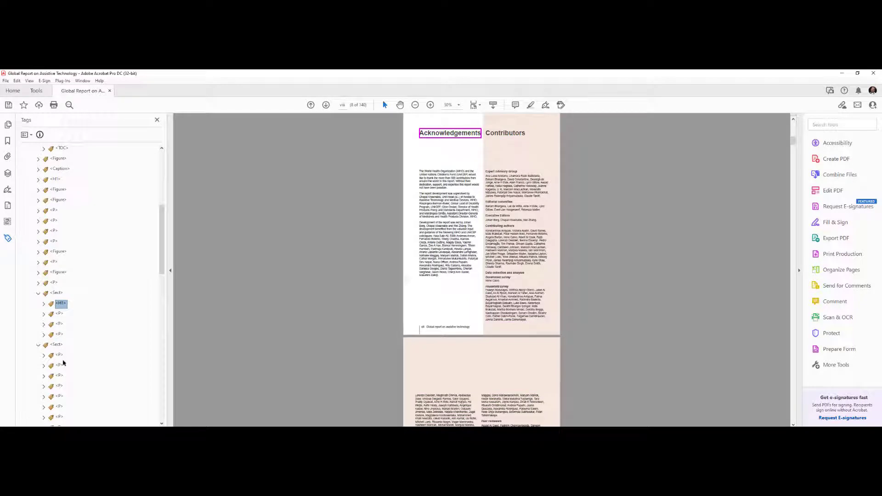
key(Down)
key(Down)
key(Down)
key(Down)
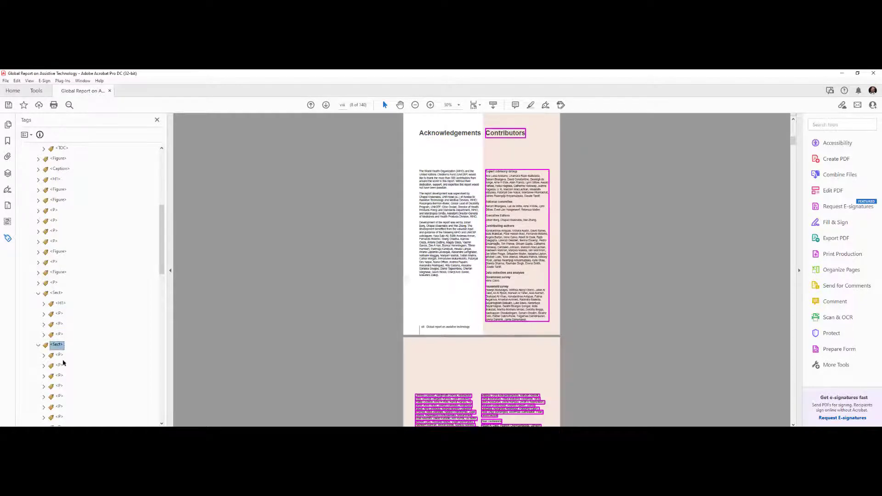
Go through the first P tags in the Contributors Sect to check which page content each one marks
scroll(106, 272, down, 3)
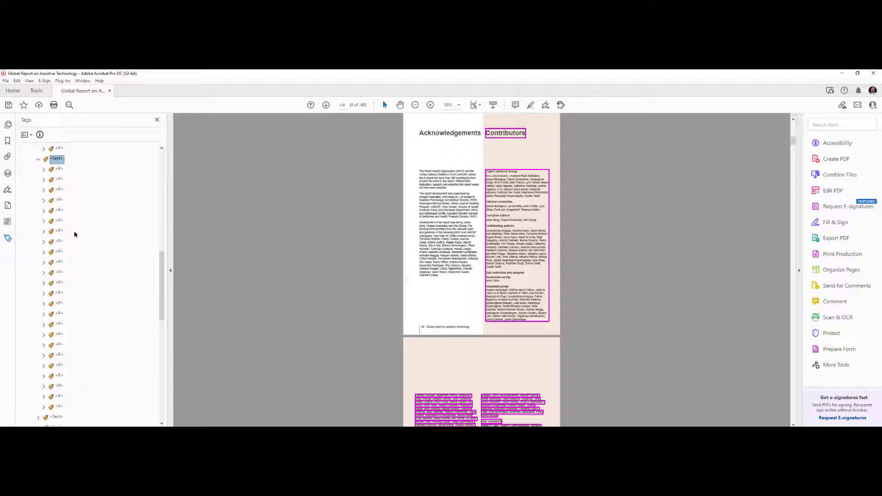
key(Down)
key(Down)
key(Down)
key(Down)
key(Down)
key(Down)
key(Down)
key(Down)
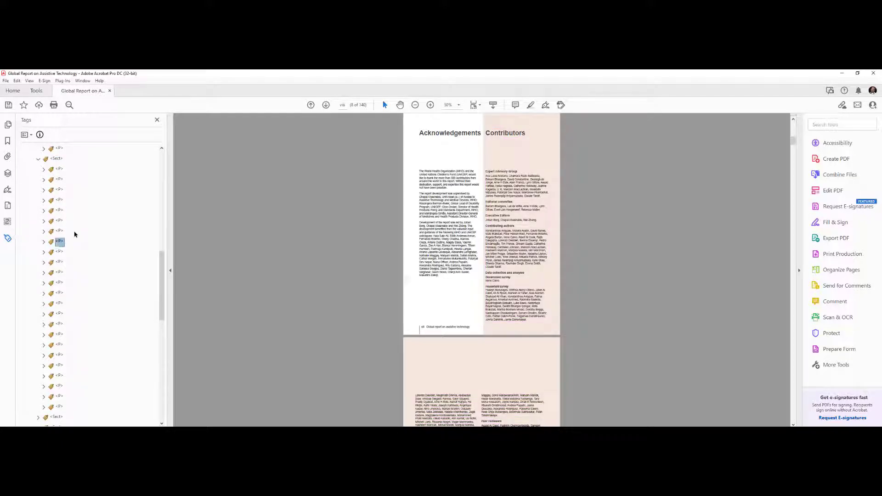
key(Down)
key(Down)
key(Down)
key(Down)
key(Up)
key(Up)
key(Up)
key(Up)
key(Up)
key(Up)
key(Up)
key(Up)
key(Up)
key(Up)
key(Up)
Expand the first P tags in the Contributors Sect and examine the Spans and content items inside them
key(Right)
key(Down)
key(Down)
key(Down)
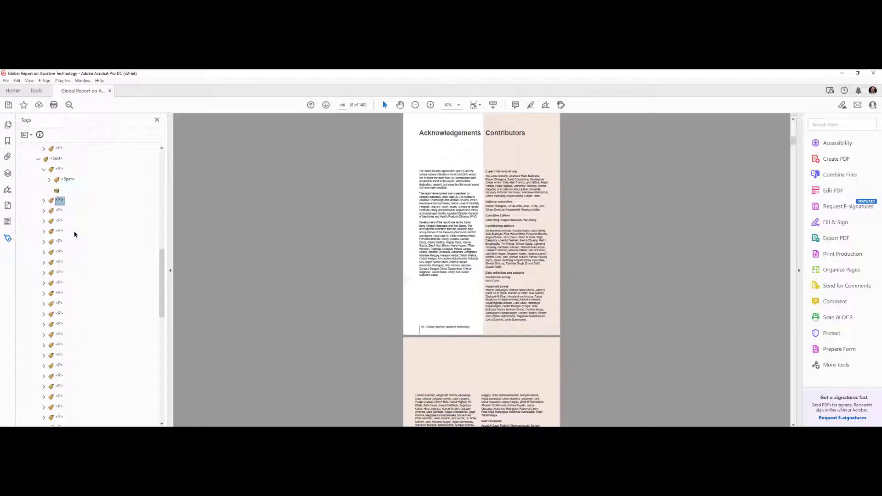
key(Right)
key(Down)
key(Down)
key(Down)
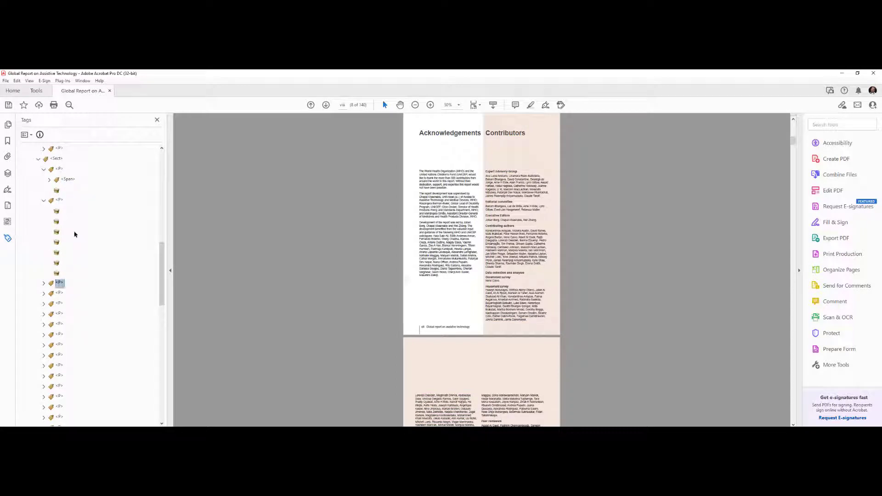
key(Right)
key(Down)
key(Down)
key(Right)
key(Down)
key(Up)
key(Up)
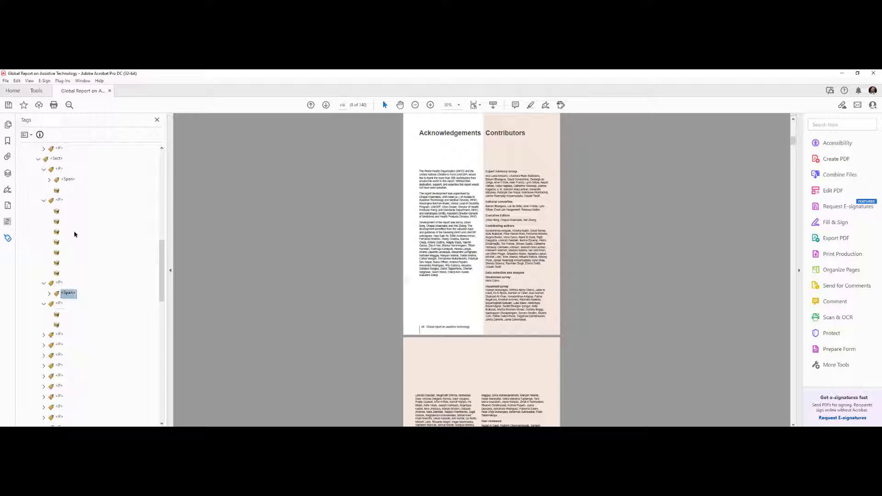
key(Right)
key(Down)
key(Down)
key(Down)
key(Down)
key(Down)
key(Right)
key(Down)
key(Down)
key(Right)
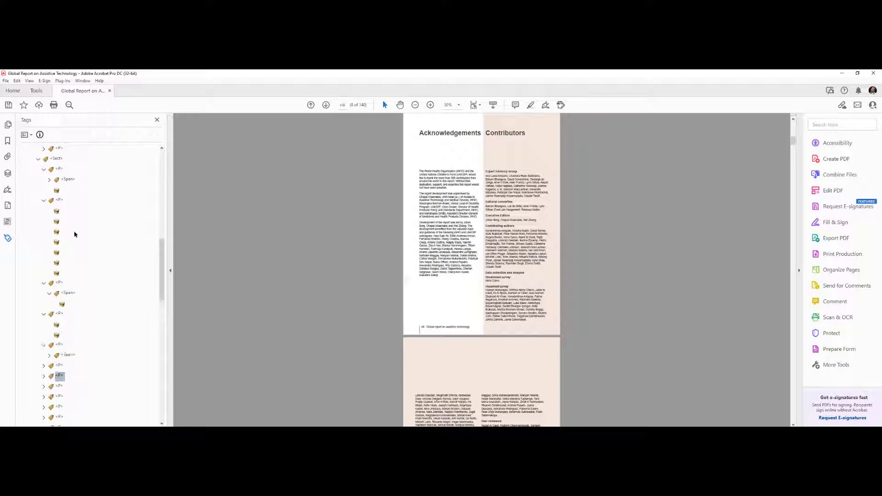
key(Down)
key(Down)
key(Right)
Check the following P tags in the Contributors Sect for the one that marks the contributors' text on both pages
scroll(74, 310, down, 4)
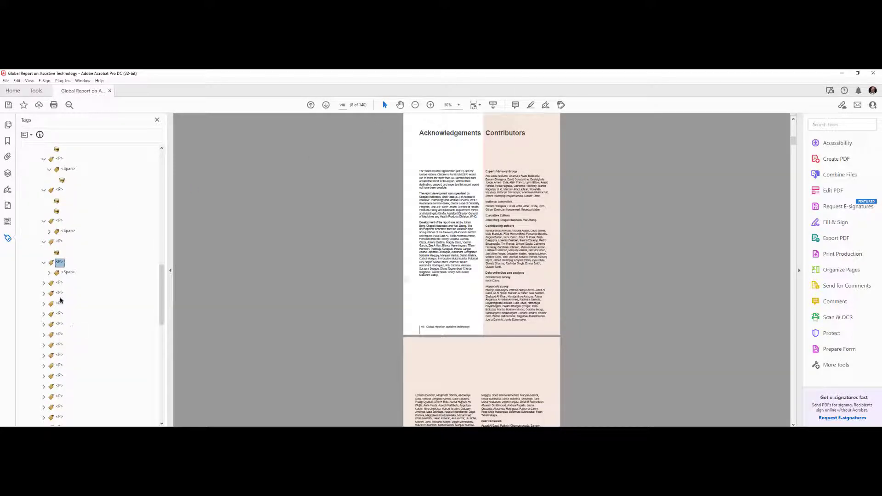
key(Down)
key(Down)
key(Down)
key(Down)
key(Down)
key(Down)
key(Down)
key(Down)
key(Up)
key(Up)
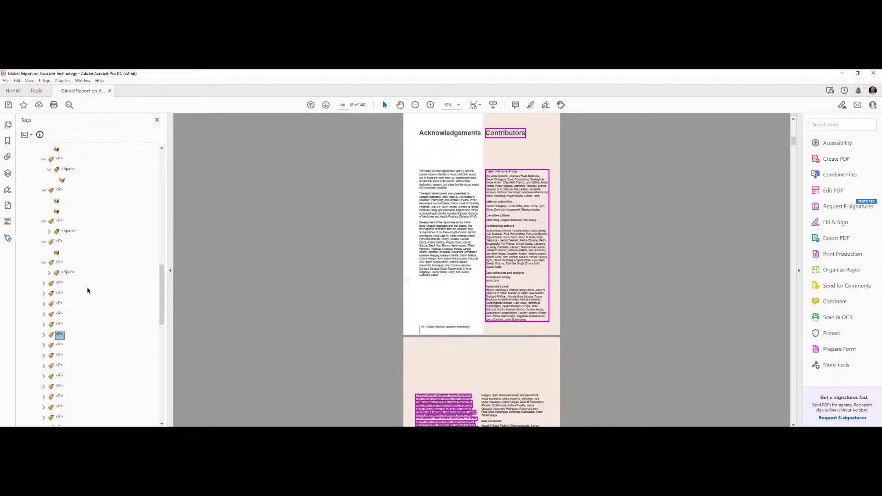
key(Down)
key(Up)
Expand the P tag marking the contributors' text and change the nine empty content items at its start to artifacts of type Page
key(Right)
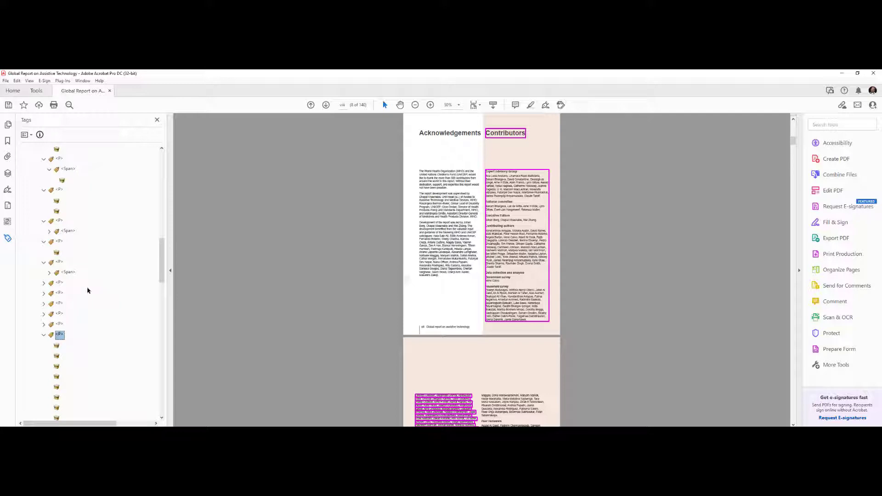
scroll(79, 316, down, 3)
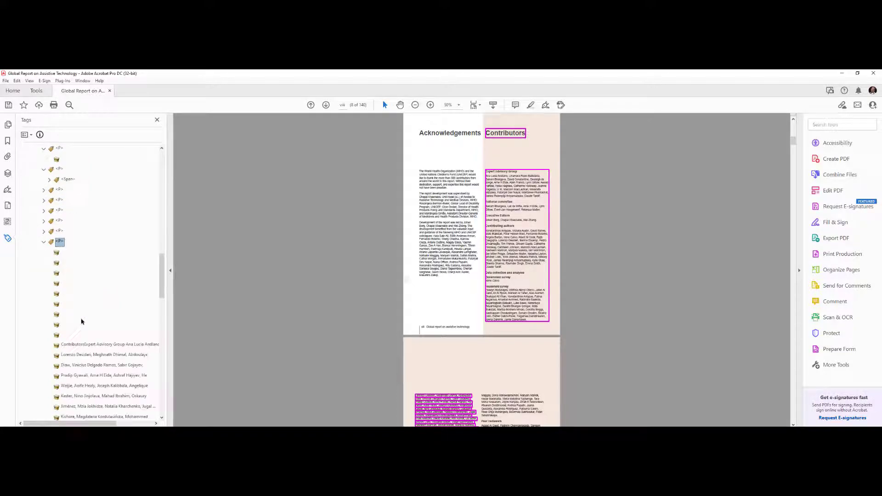
click(58, 337)
ctrl+click(57, 326)
ctrl+click(56, 316)
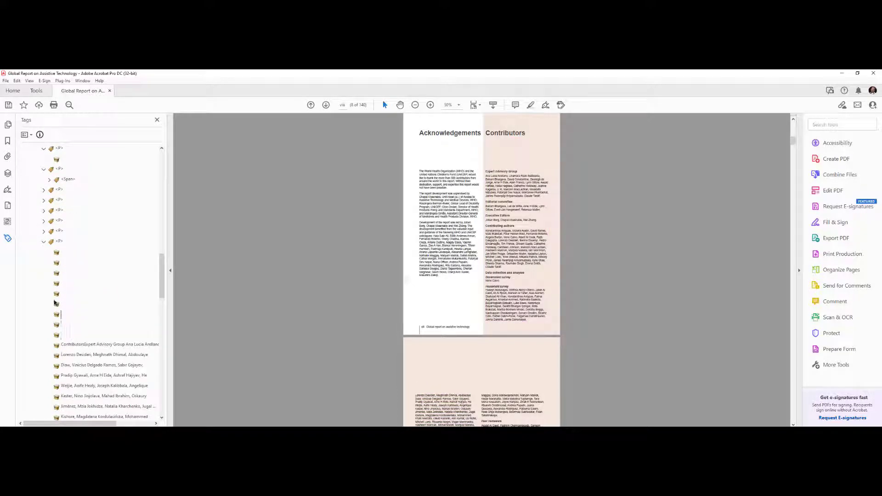
click(56, 337)
ctrl+click(57, 326)
ctrl+click(57, 317)
ctrl+click(56, 306)
ctrl+click(57, 295)
ctrl+click(57, 285)
ctrl+click(57, 275)
ctrl+click(57, 264)
right_click(56, 253)
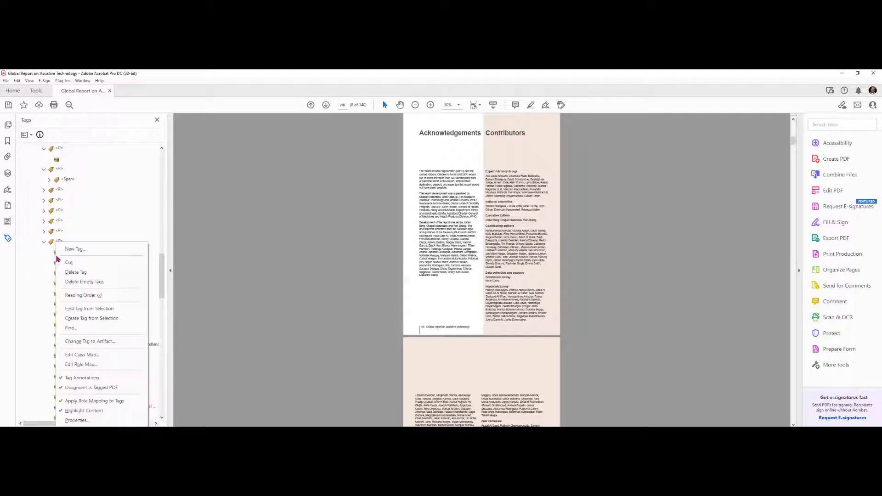
click(76, 345)
click(435, 278)
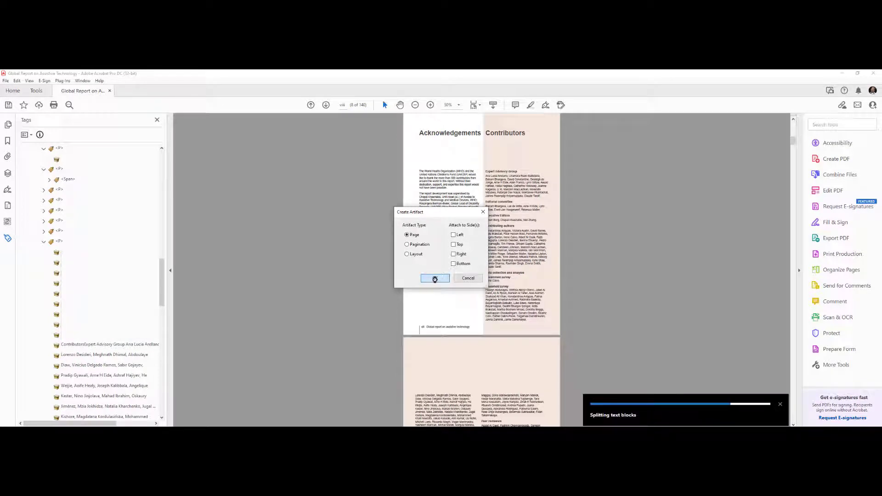
click(56, 234)
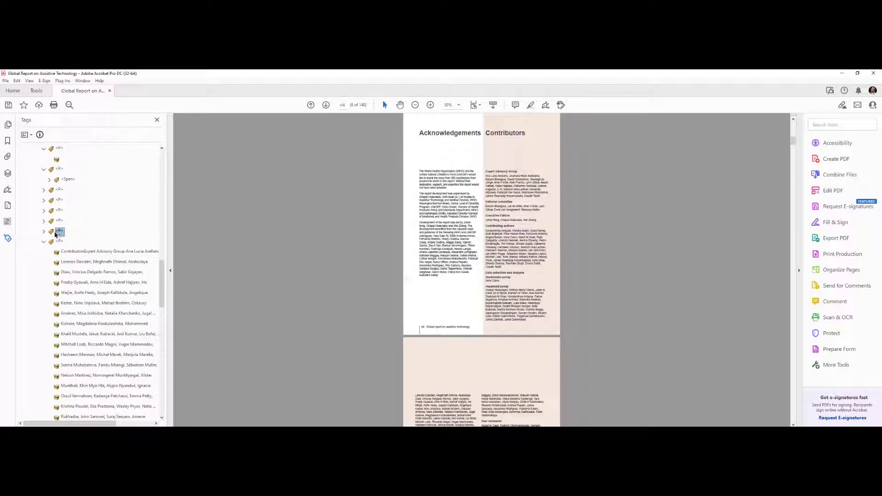
Expand the P tags and Spans ahead of the contributors' text in the Contributors Sect down to their content items
key(Right)
key(Up)
key(Right)
key(Up)
key(Right)
key(Up)
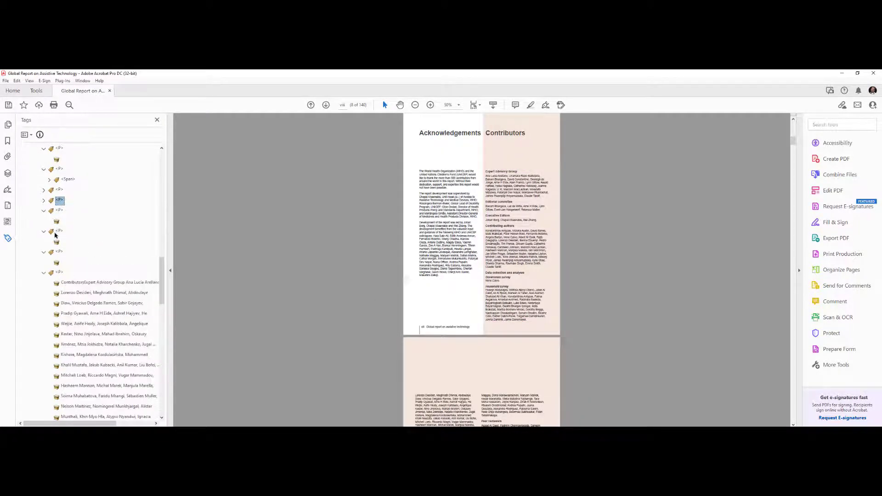
key(Right)
key(Up)
key(Up)
key(Down)
key(Right)
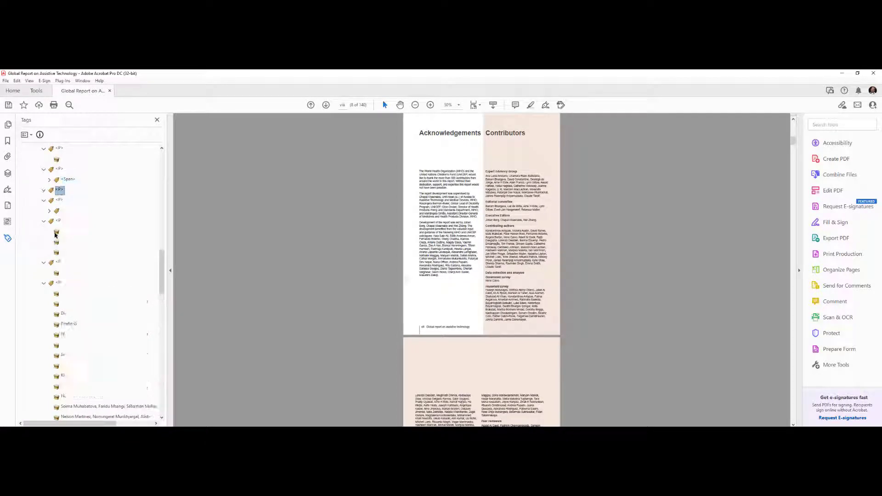
key(Up)
key(Right)
key(Down)
key(Down)
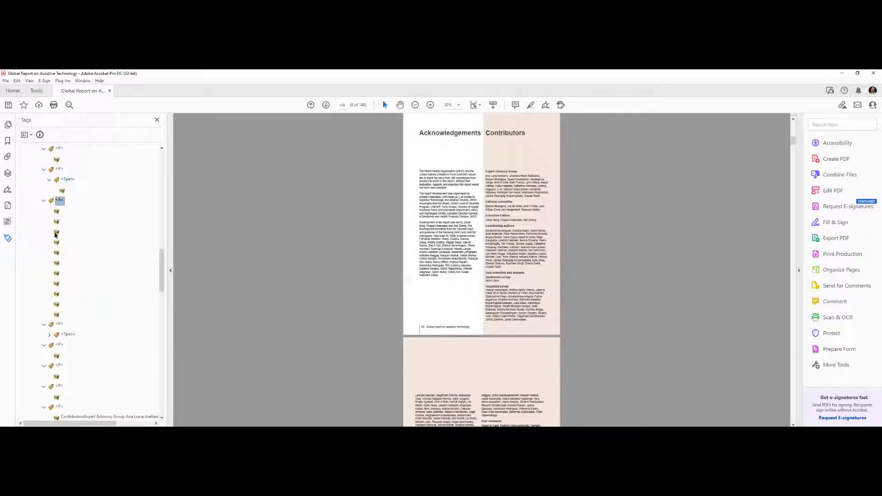
scroll(118, 239, up, 3)
scroll(118, 239, up, 3)
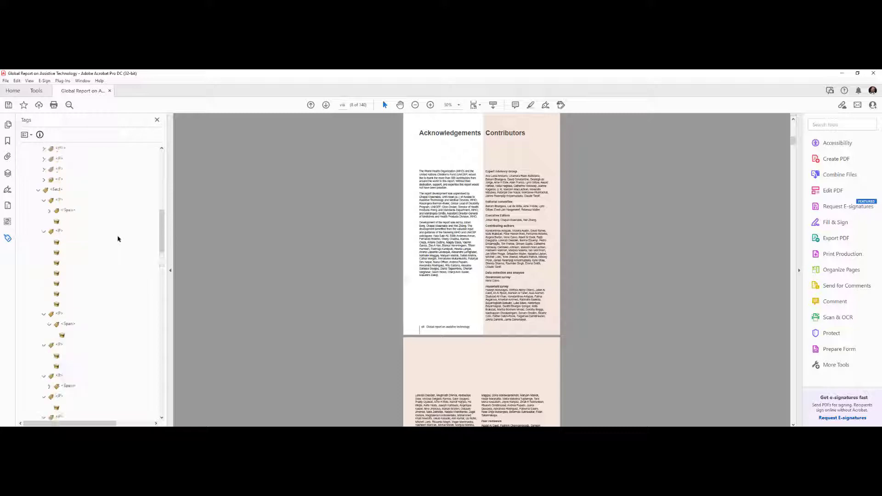
click(49, 210)
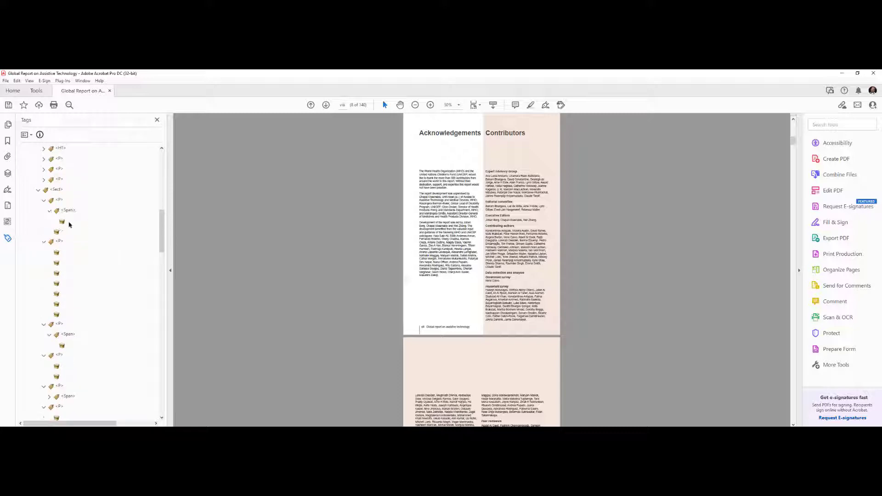
Change the empty content items in the first four P tags of the Contributors Sect, including those in Spans, to artifacts
click(69, 225)
click(61, 224)
drag(57, 233, 62, 262)
click(57, 233)
click(62, 223)
click(56, 304)
click(56, 293)
click(56, 285)
click(62, 346)
click(56, 366)
right_click(57, 377)
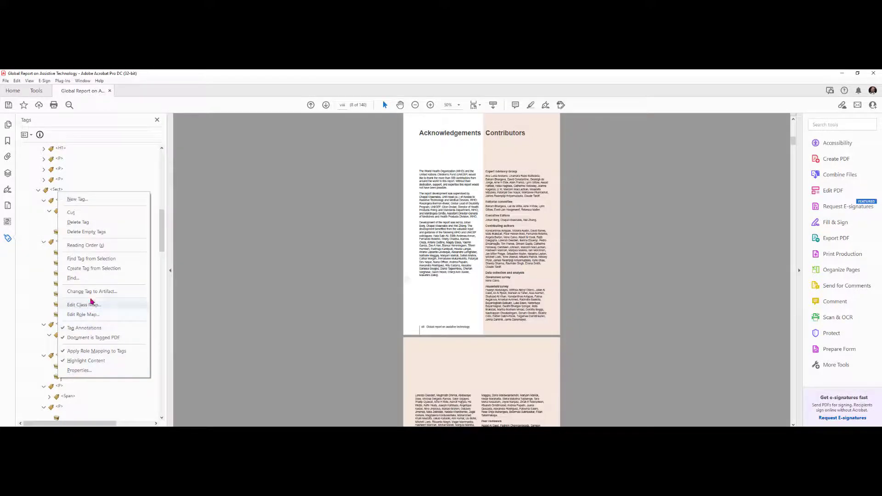
click(91, 293)
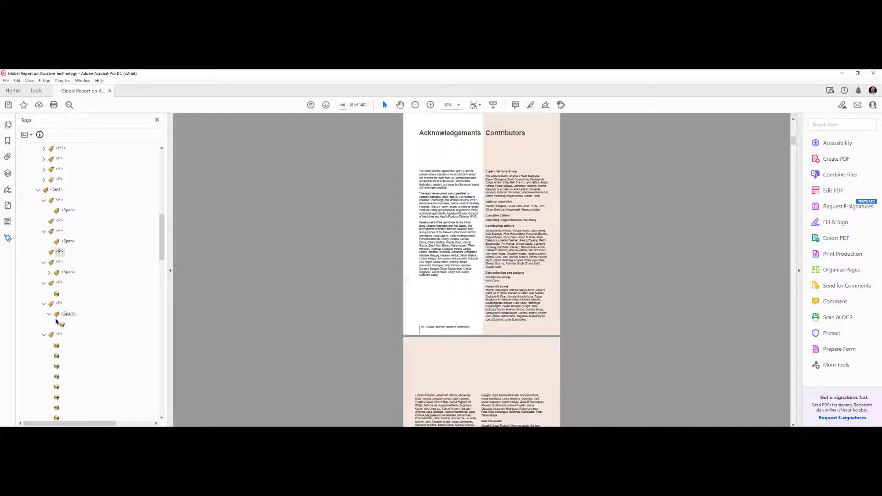
Change the content item in the next expanded Span and the empty items in the long P tag after it to artifacts
scroll(65, 321, down, 3)
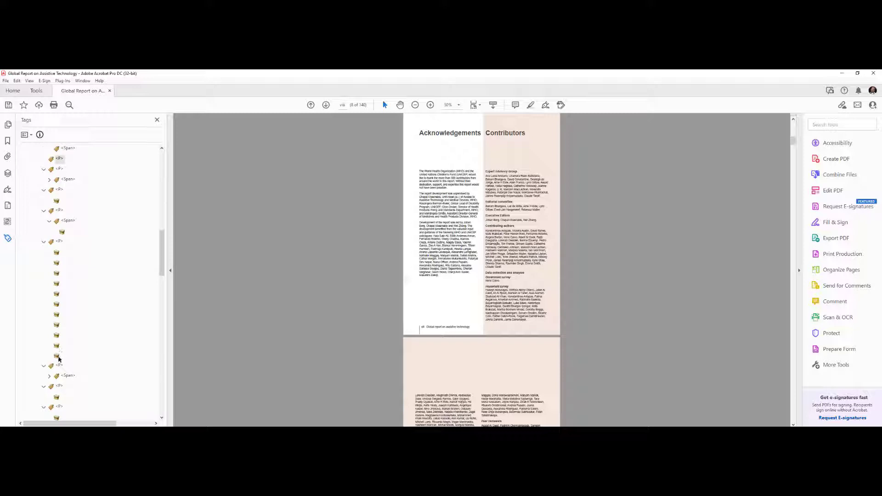
ctrl+click(58, 325)
ctrl+click(57, 315)
ctrl+click(57, 306)
ctrl+click(57, 294)
ctrl+click(57, 284)
ctrl+click(57, 275)
ctrl+click(56, 264)
ctrl+click(57, 253)
right_click(61, 234)
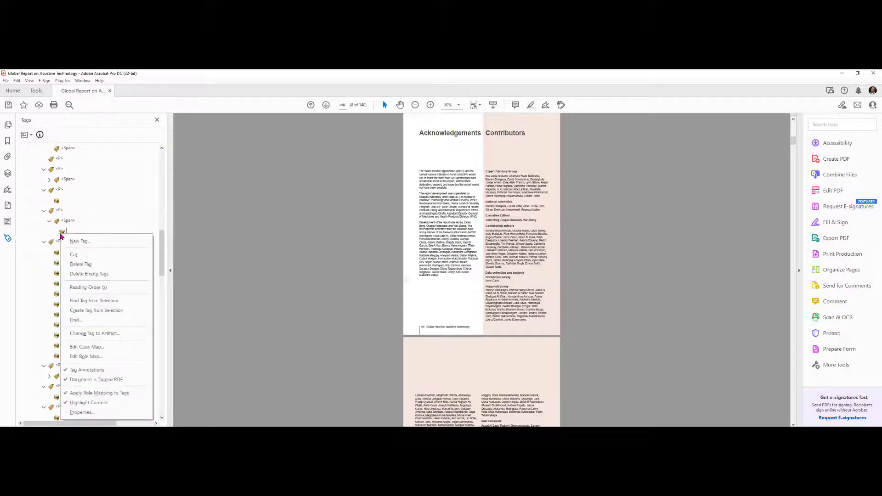
key(g)
key(Return)
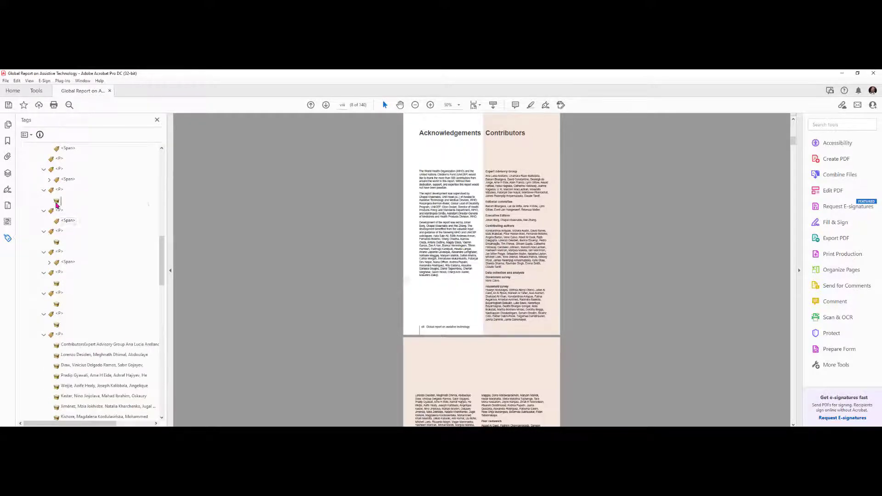
Artifact the empty content items in the P above the emptied Span and in the P directly before the contributors' text, using type Page
right_click(55, 203)
key(g)
key(Return)
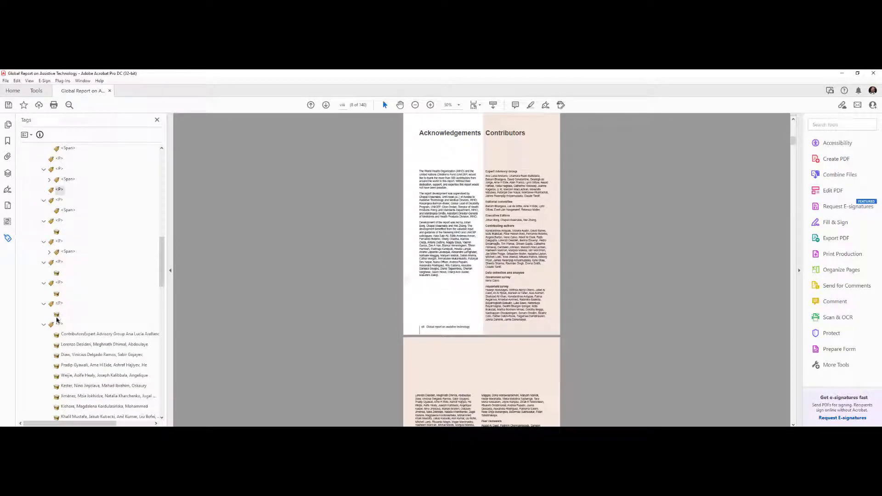
click(56, 317)
right_click(56, 318)
key(g)
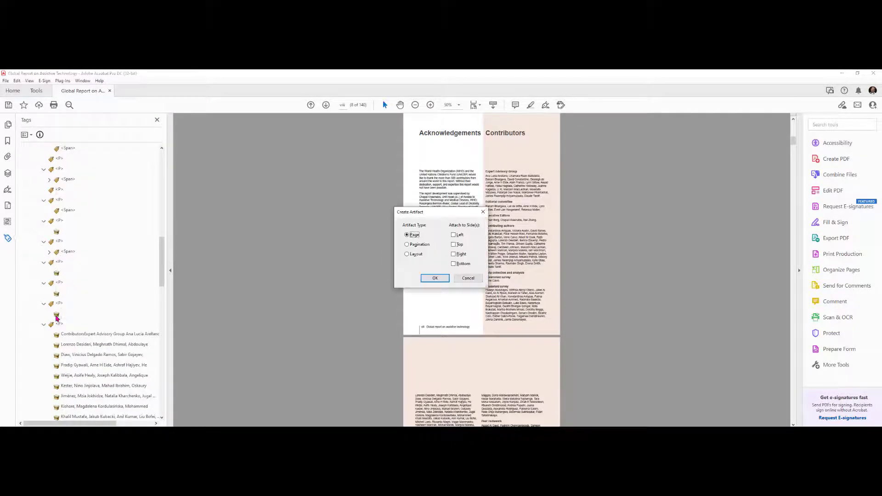
key(Return)
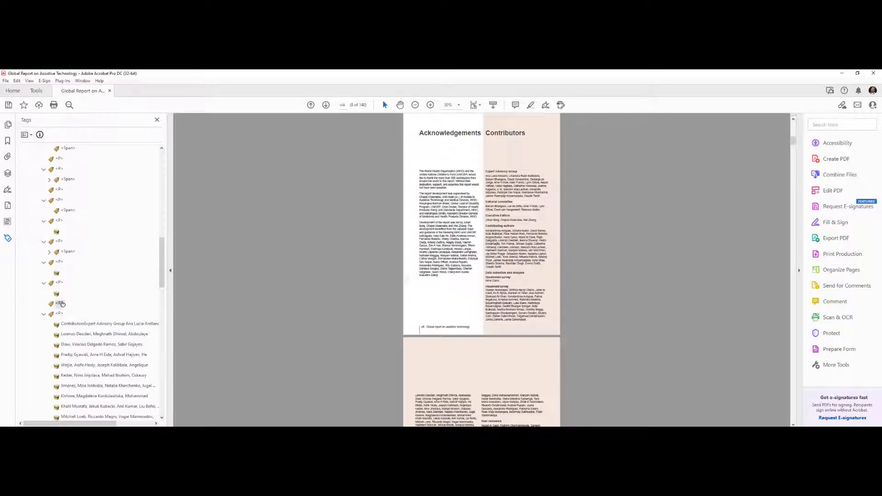
Change the empty content items in the two P tags above the last emptied one to artifacts of type Page
right_click(59, 294)
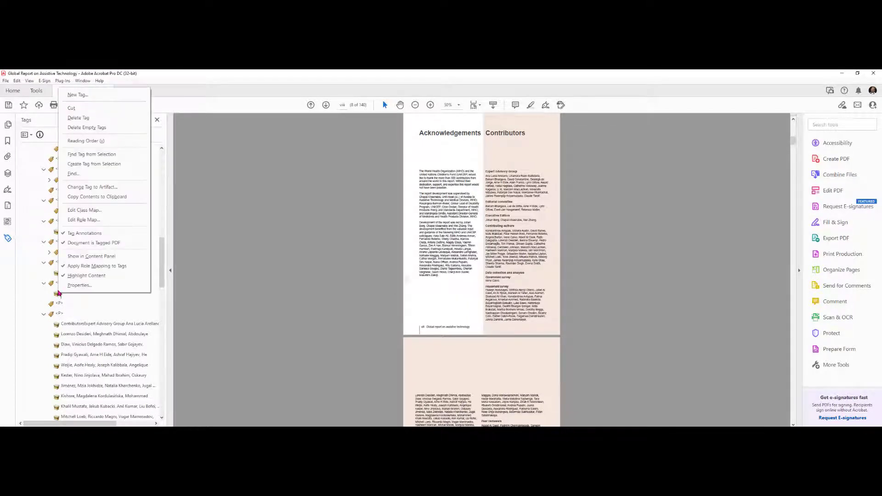
key(Escape)
right_click(57, 272)
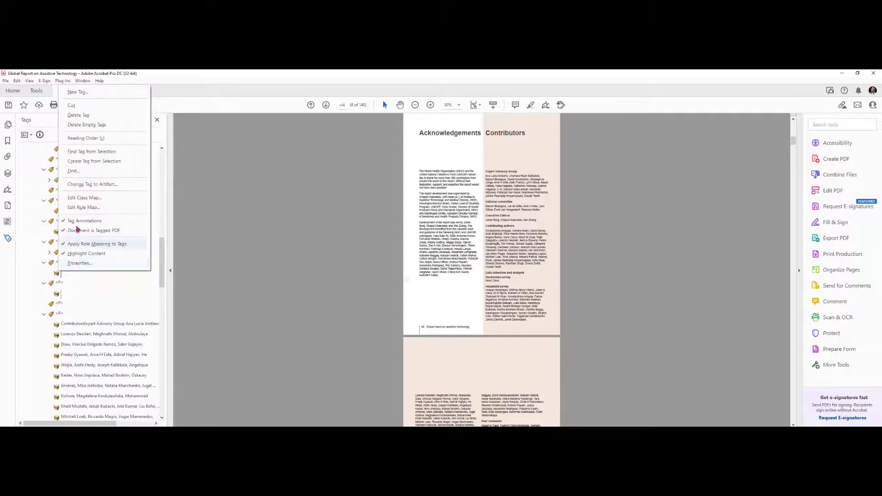
key(g)
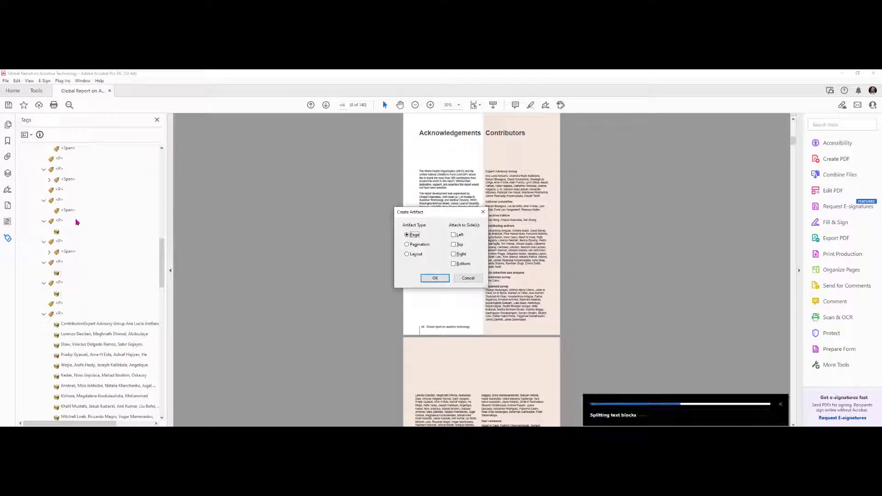
key(Return)
Change the remaining content item of the long P tag and the one inside the following Span to artifacts of type Page
click(60, 232)
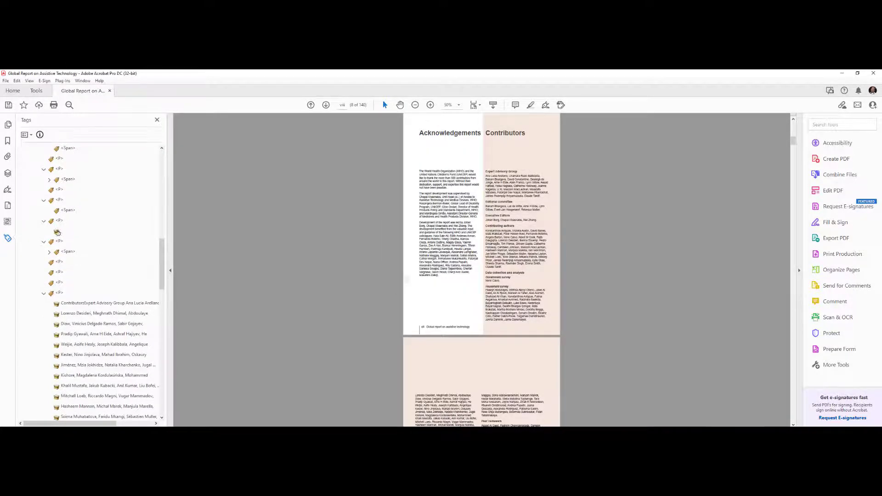
right_click(60, 233)
key(g)
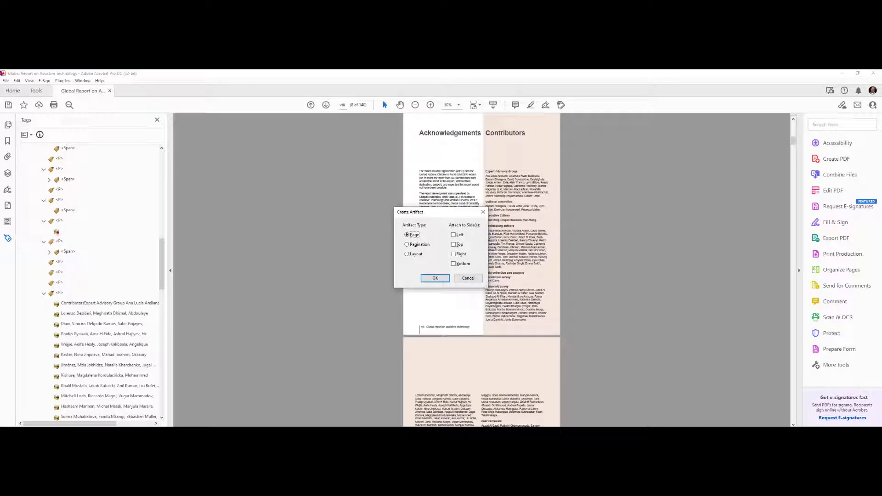
key(Return)
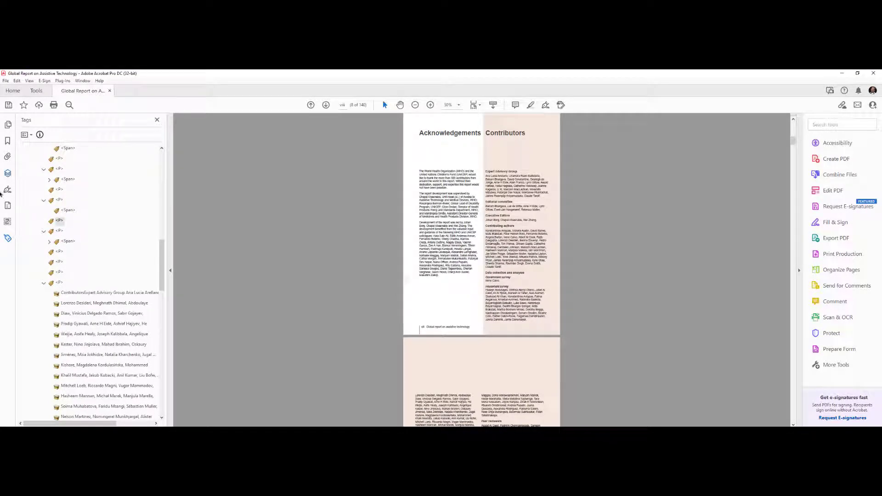
click(50, 241)
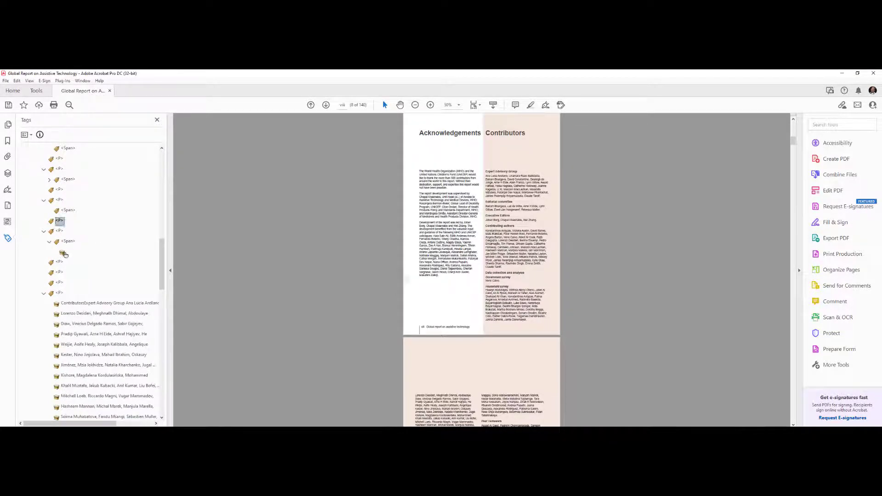
right_click(64, 254)
key(g)
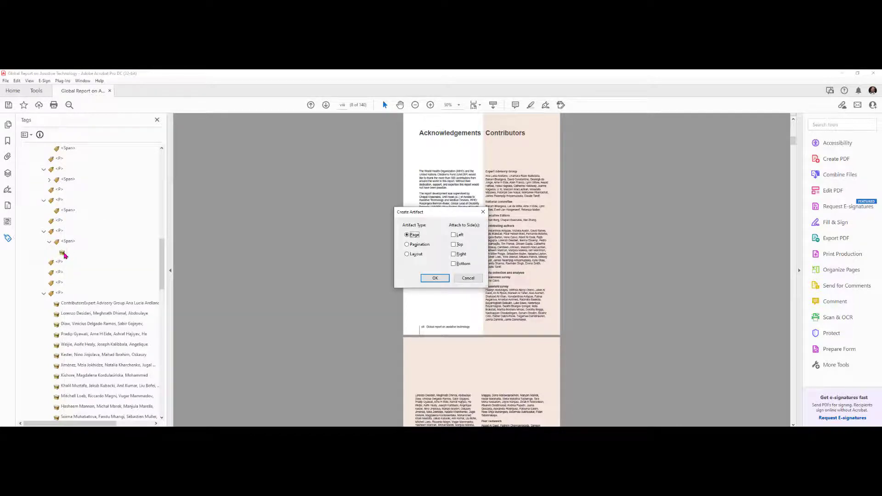
key(Return)
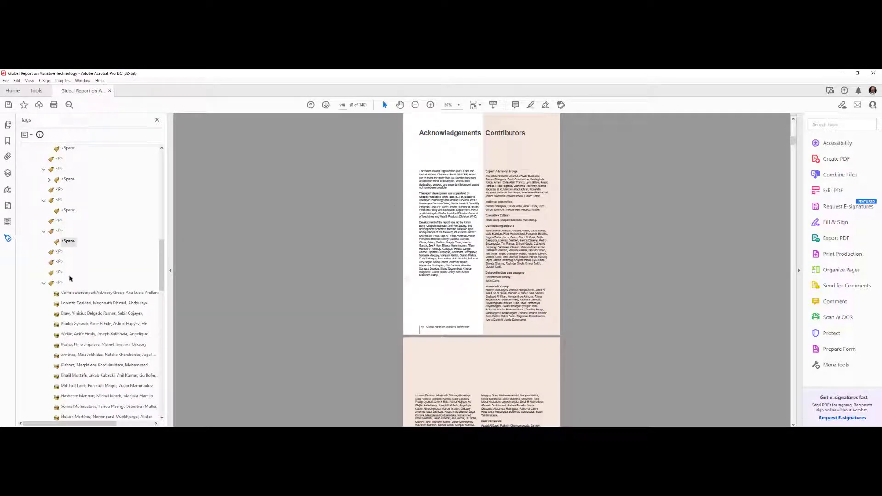
Delete the emptied P tags at the start of the Contributors Sect, keeping one empty P before the contributors' text
scroll(91, 251, up, 4)
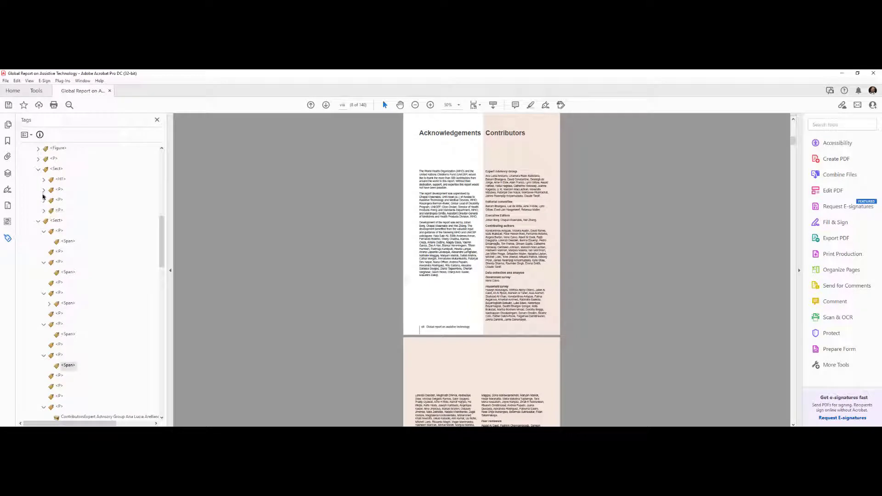
click(59, 232)
shift+click(60, 263)
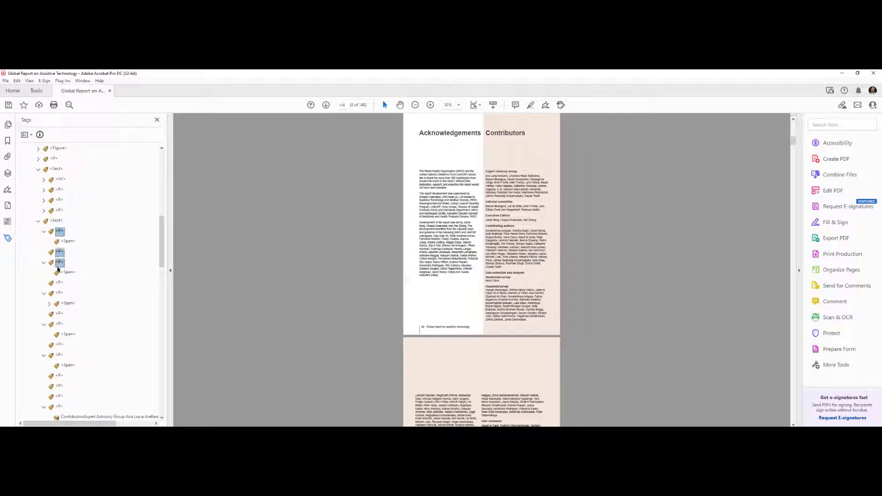
shift+click(59, 356)
key(Delete)
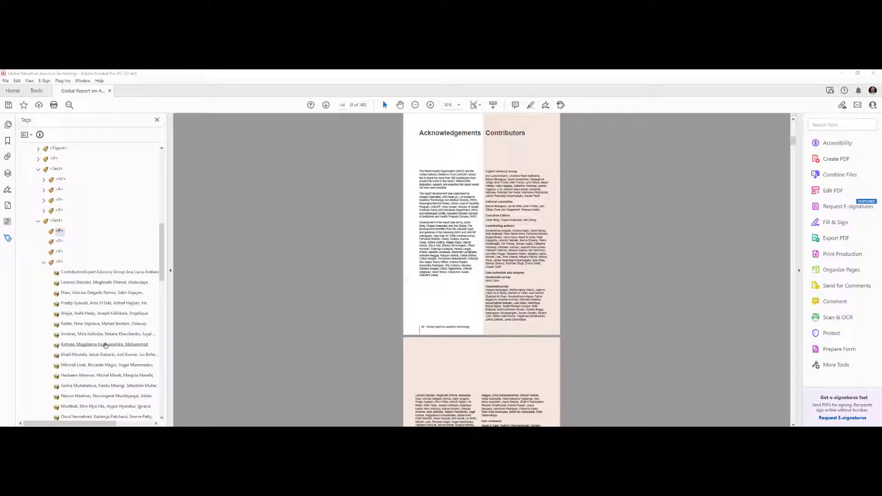
click(60, 231)
click(59, 242)
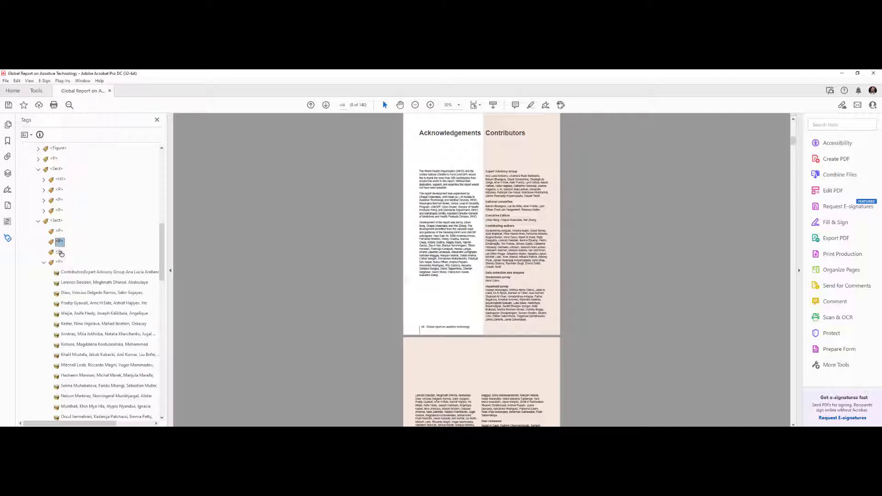
shift+click(61, 252)
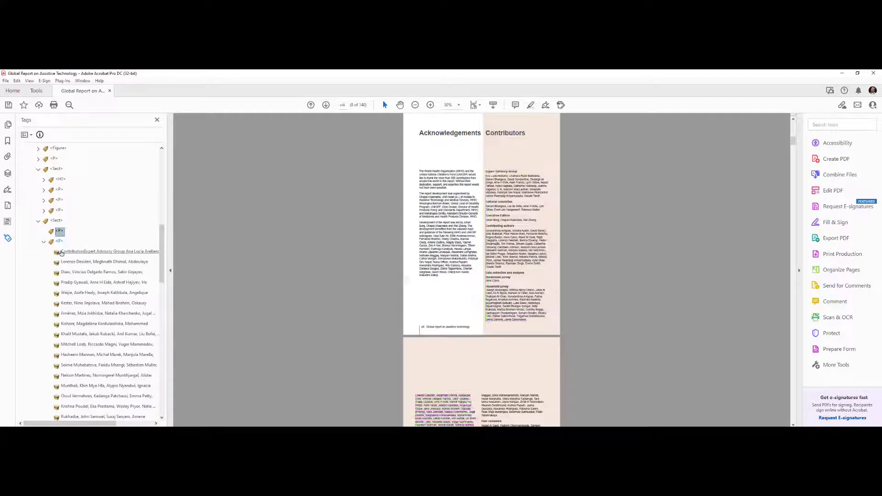
key(Delete)
Retag the remaining empty P as H1 and move the page's "Contributors" heading text into it
click(80, 229)
text(H1)
key(Return)
drag(486, 132, 526, 134)
right_click(61, 232)
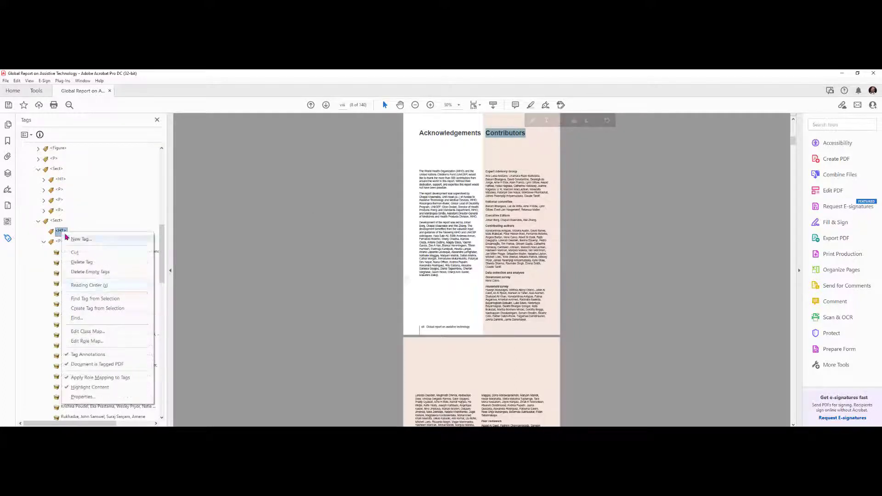
click(92, 309)
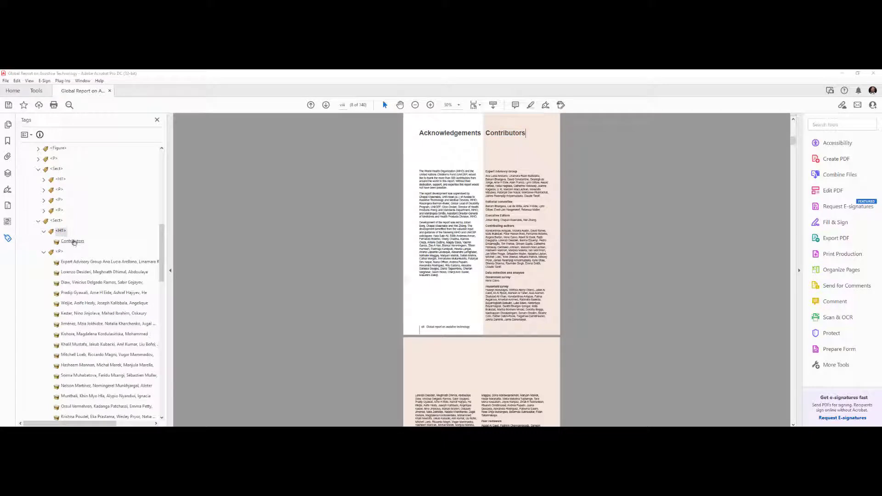
Select the P tag holding the contributors' text and examine at 125% which subheadings and name lists it encloses
click(57, 253)
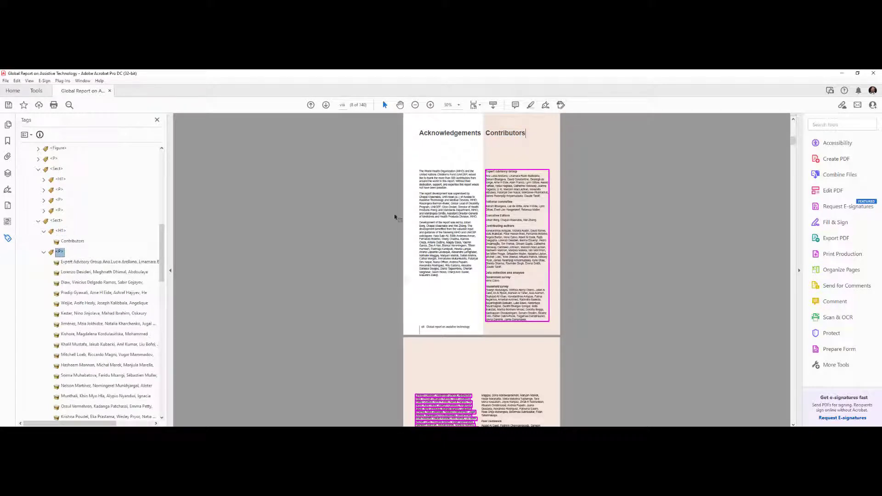
key(ctrl+equal)
key(ctrl+equal)
key(ctrl+equal)
key(ctrl+equal)
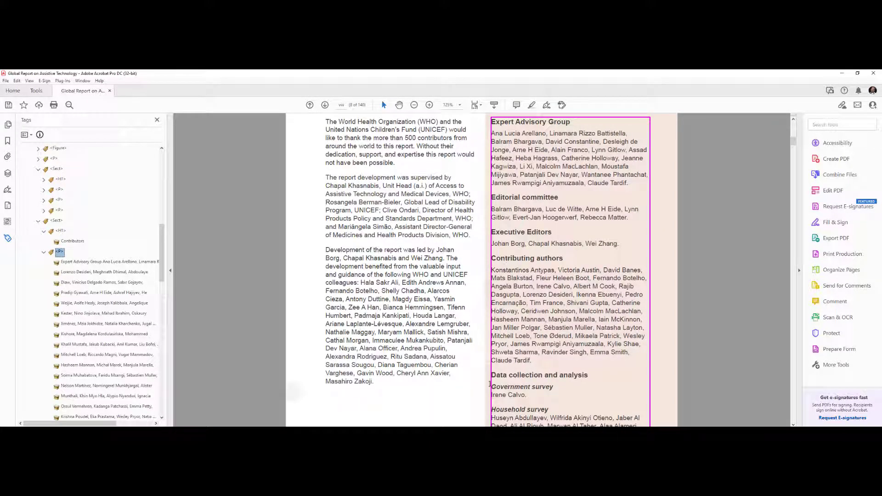
scroll(560, 380, down, 1)
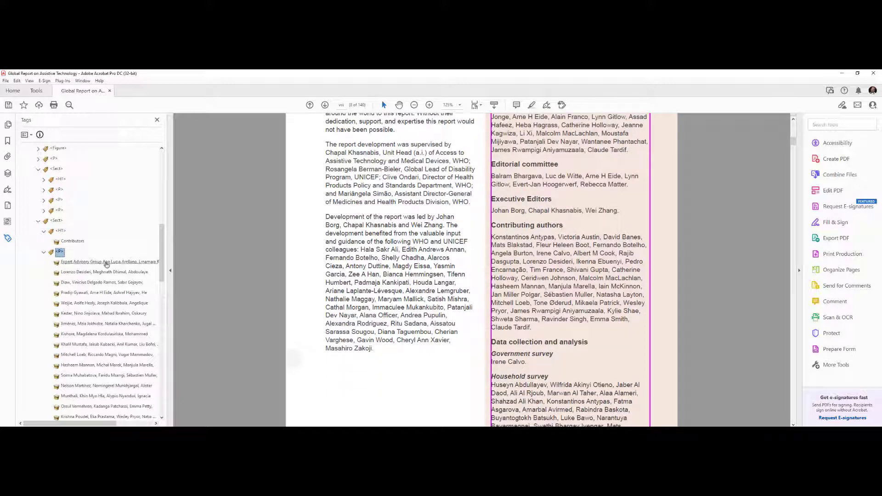
scroll(526, 174, up, 2)
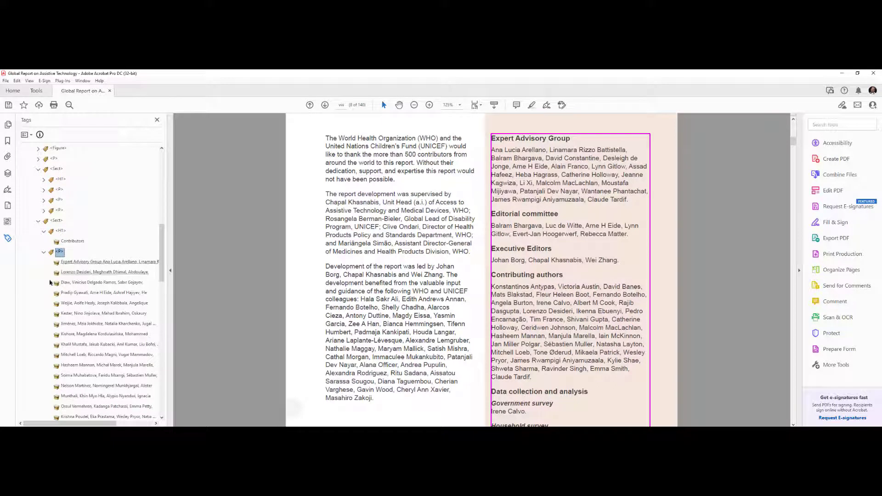
scroll(98, 263, down, 1)
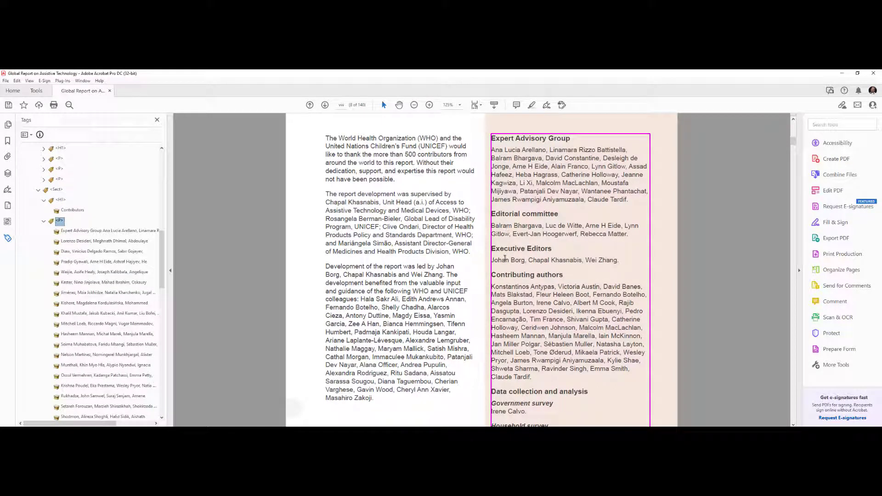
scroll(505, 322, down, 1)
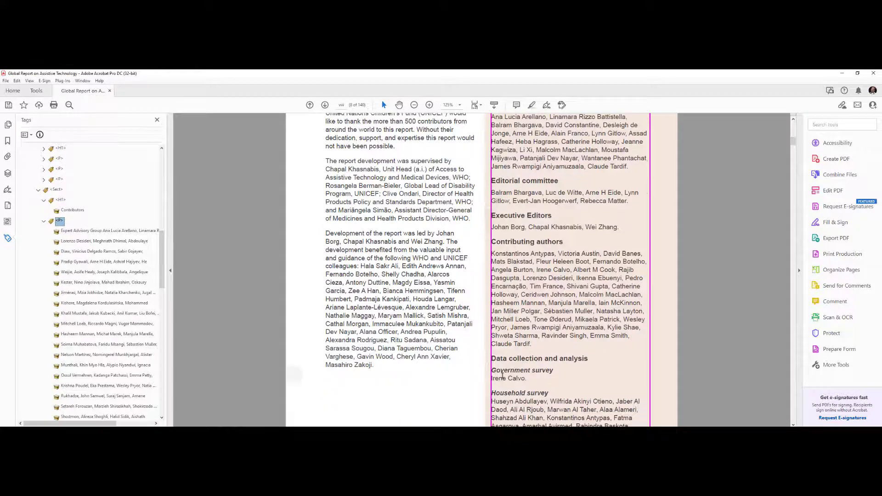
Add an empty H2 tag after the Contributors H1 for the "Expert Advisory Group" subheading
scroll(502, 375, down, 1)
scroll(501, 368, down, 3)
scroll(540, 193, up, 7)
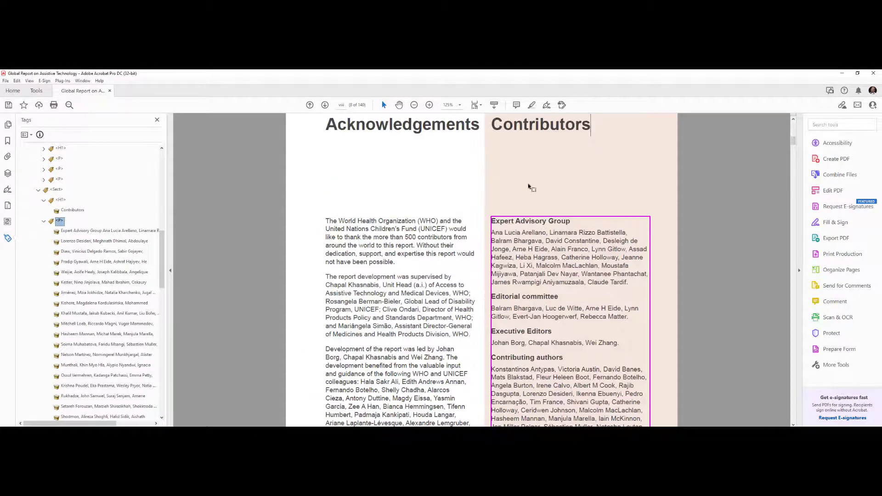
double_click(515, 128)
triple_click(519, 229)
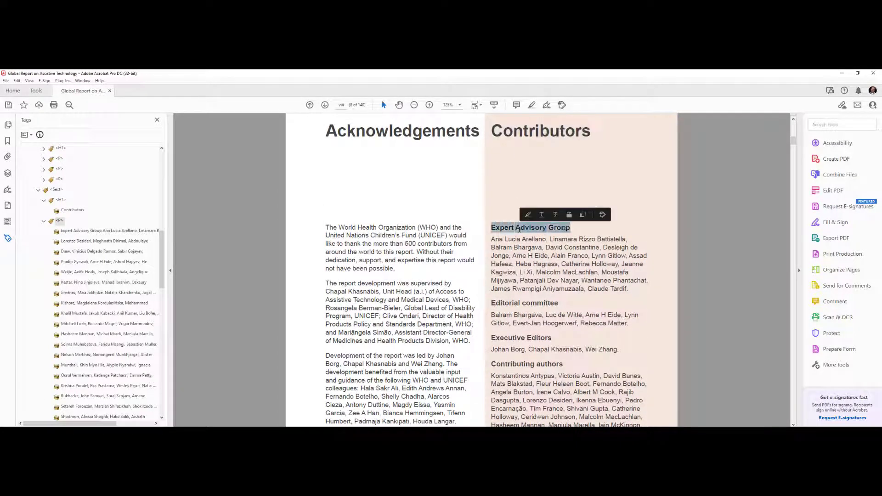
right_click(62, 201)
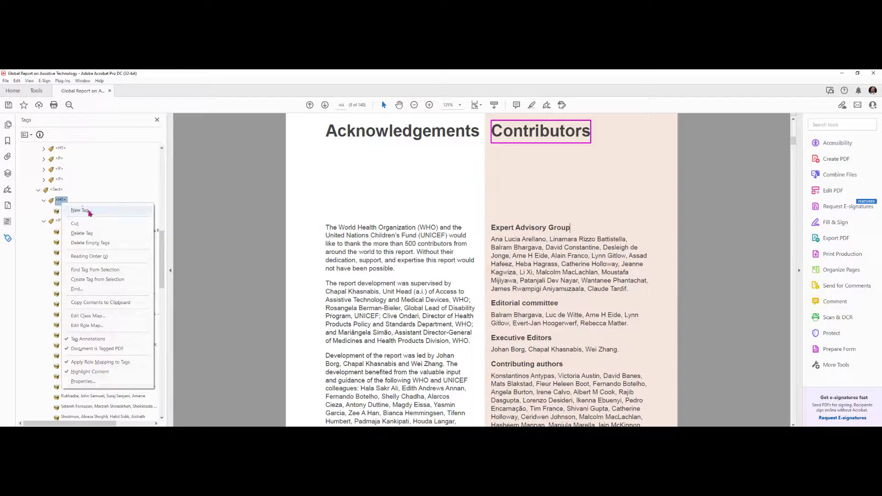
click(90, 212)
key(Return)
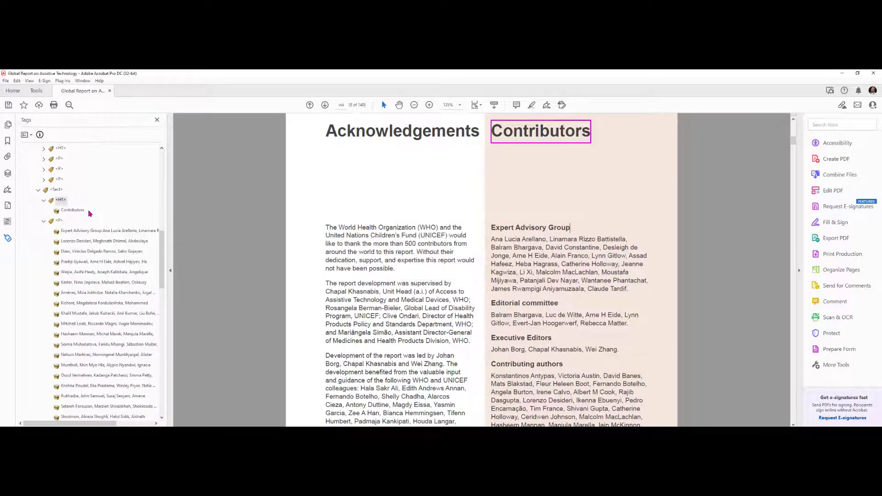
Add six more empty H2 tags directly after the H1 in the Contributors Sect
click(56, 189)
right_click(61, 201)
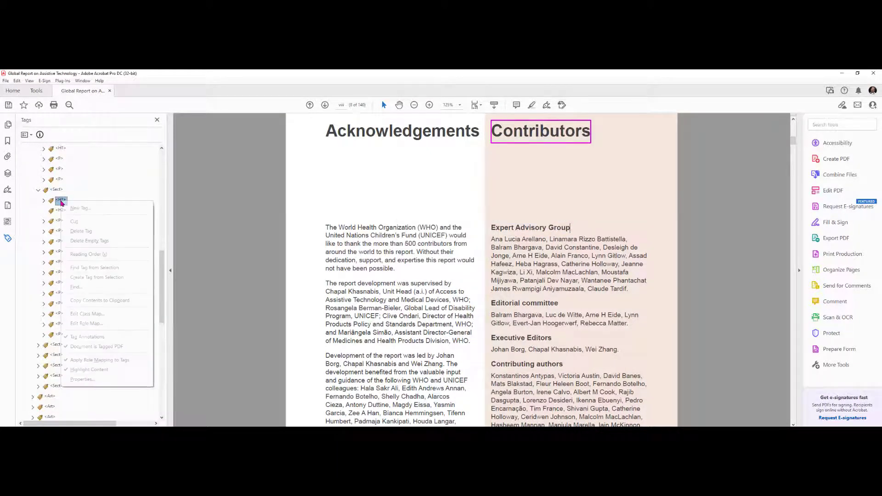
click(61, 204)
key(Return)
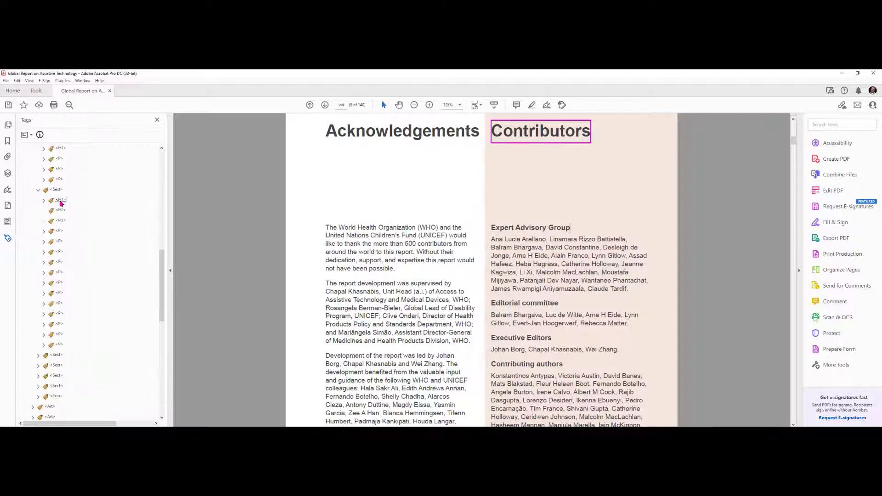
right_click(61, 202)
key(n)
key(Return)
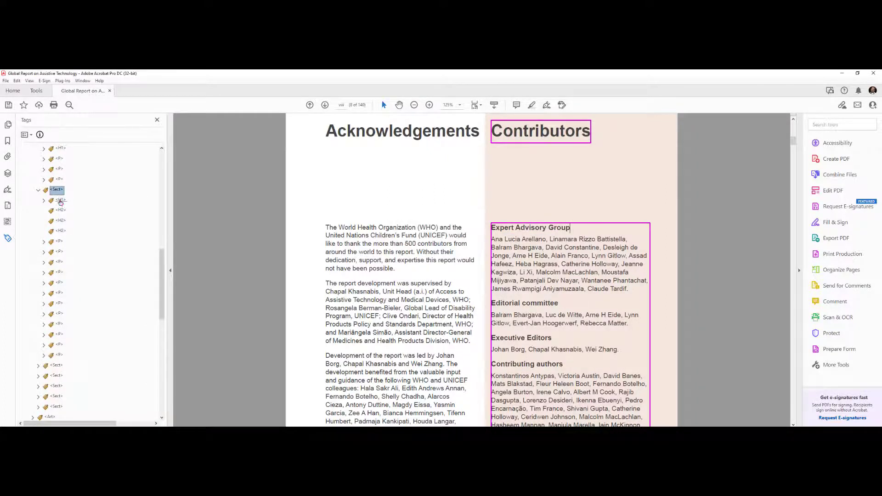
right_click(61, 202)
key(n)
key(Return)
right_click(61, 202)
key(n)
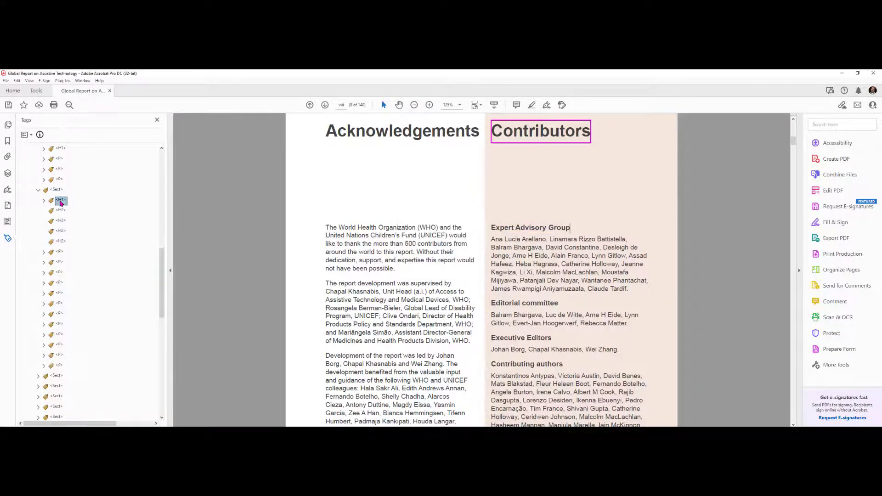
key(Return)
right_click(61, 202)
key(n)
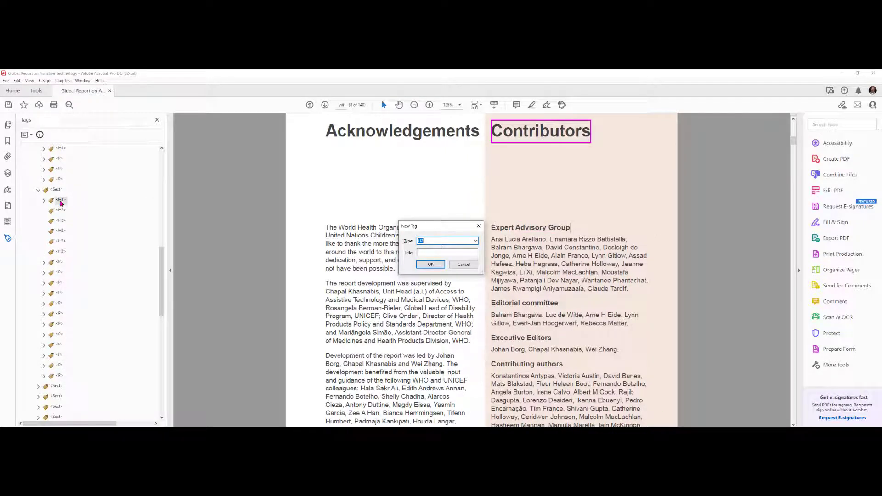
key(Return)
right_click(61, 203)
key(n)
key(Return)
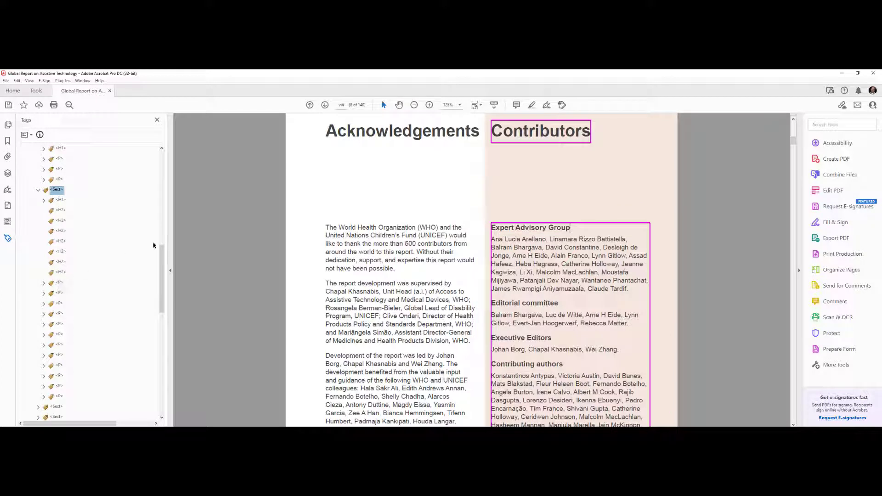
Assign the page's "Expert Advisory Group" subheading text to the first empty H2 tag
click(61, 210)
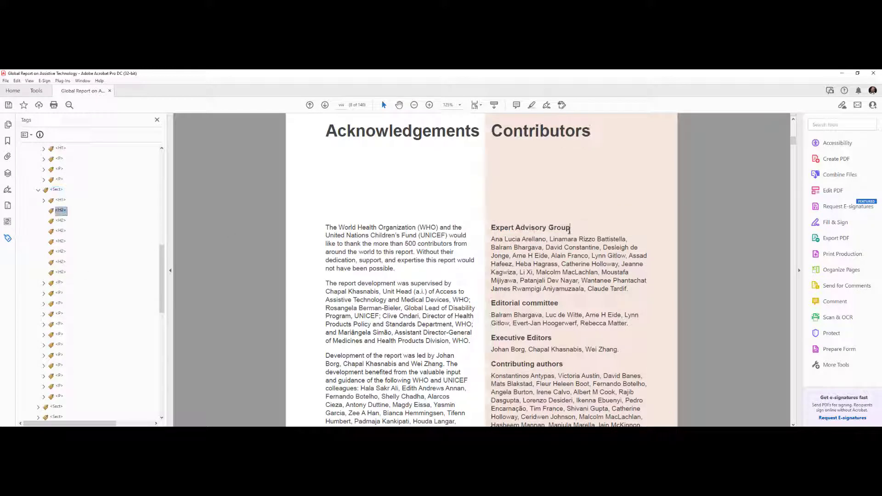
drag(569, 230, 492, 229)
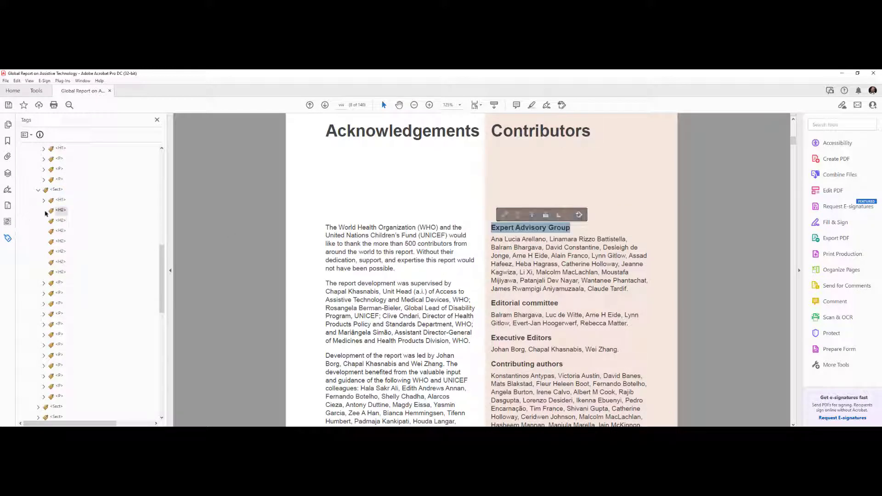
Assign the headings "Expert Advisory Group" and "Editorial committee" to the first two empty H2 tags in the Contributors section
right_click(62, 211)
click(88, 287)
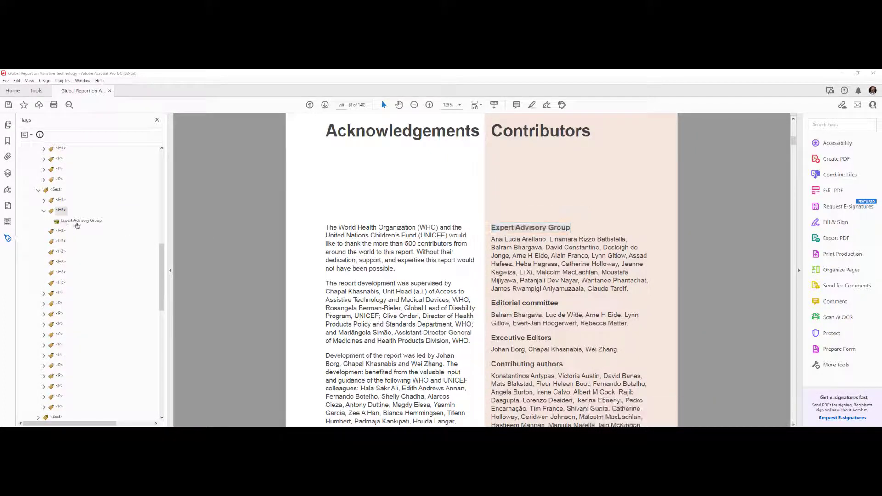
click(77, 225)
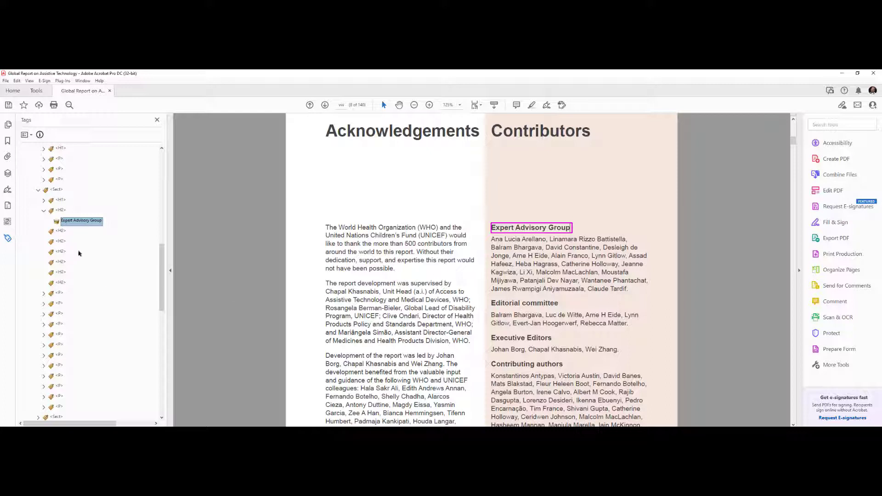
click(61, 231)
drag(559, 305, 492, 305)
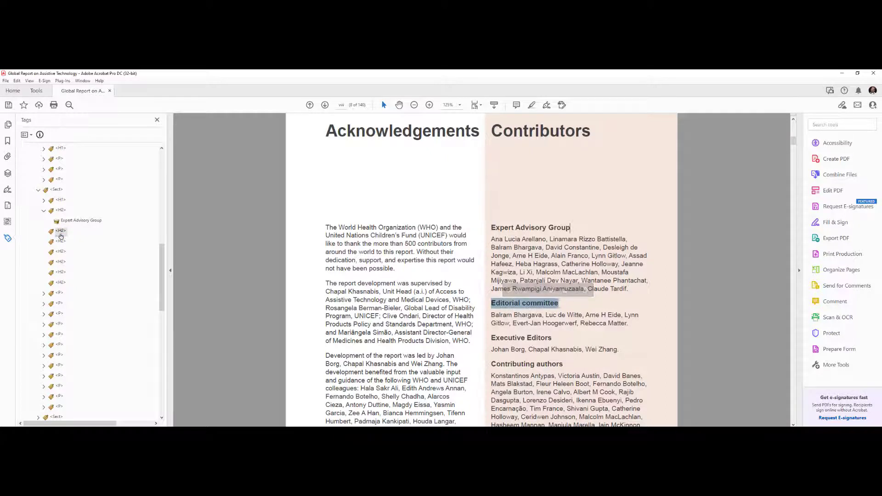
click(60, 234)
key(ctrl+shift+t)
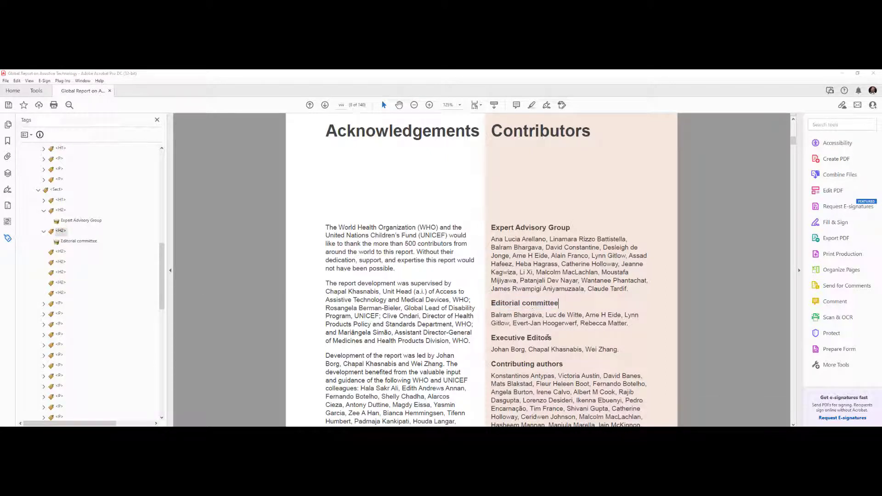
Assign the headings "Executive Editors" and "Contributing authors" to the next two empty H2 tags, one heading per tag
drag(553, 338, 538, 339)
click(63, 252)
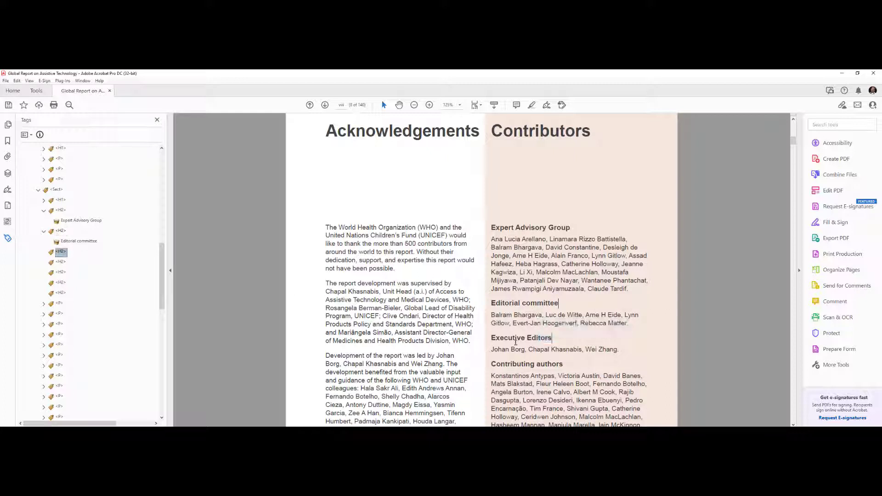
right_click(61, 252)
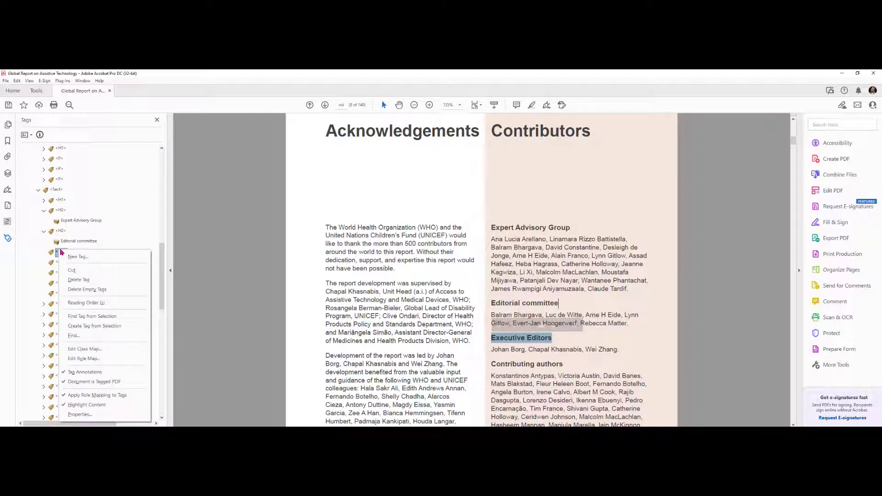
click(95, 326)
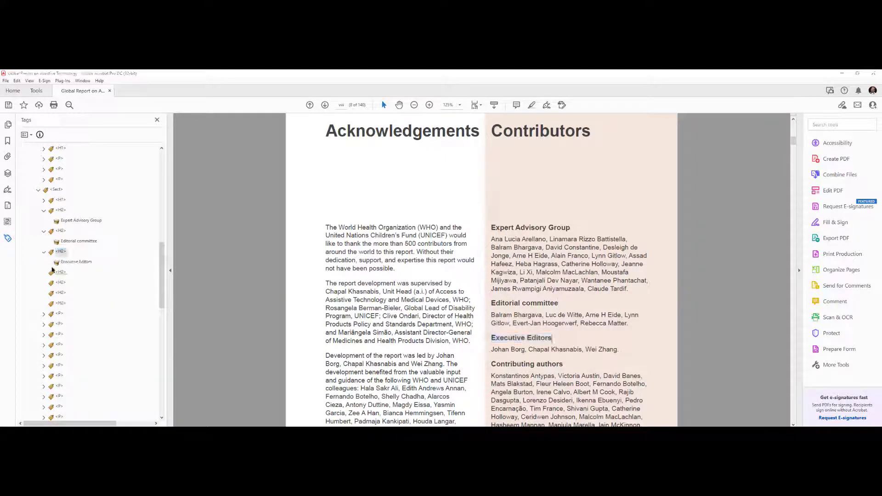
click(62, 274)
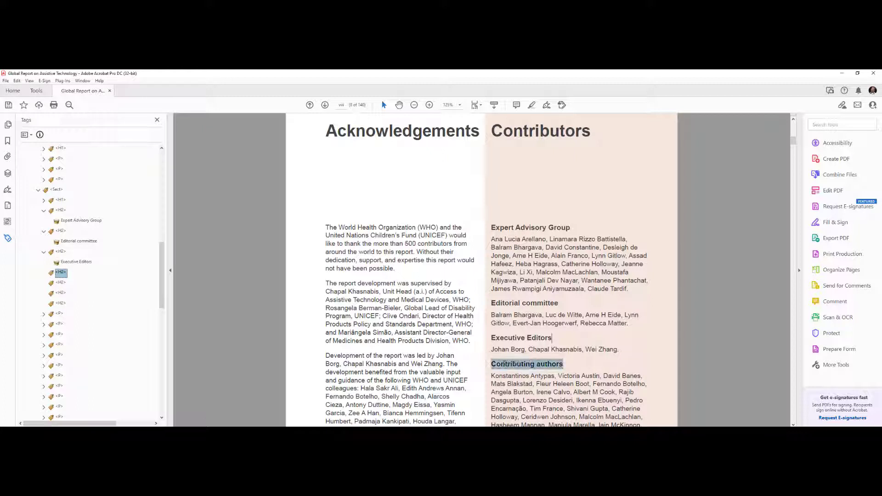
right_click(65, 274)
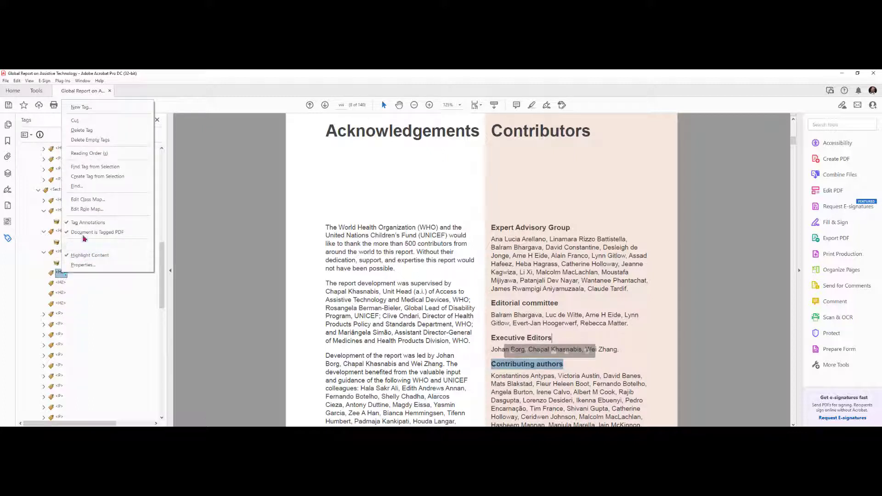
click(93, 181)
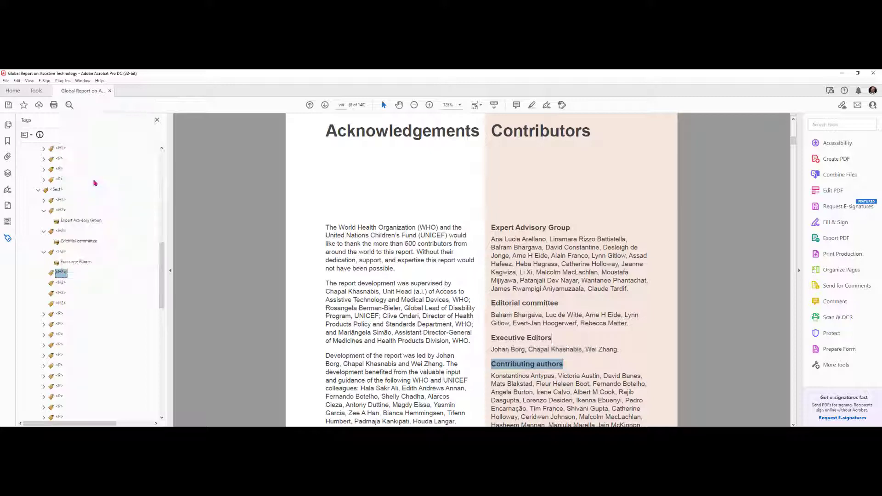
Assign the heading "Data collection and analysis" to the empty H2 tag following the Contributing authors tag
click(61, 293)
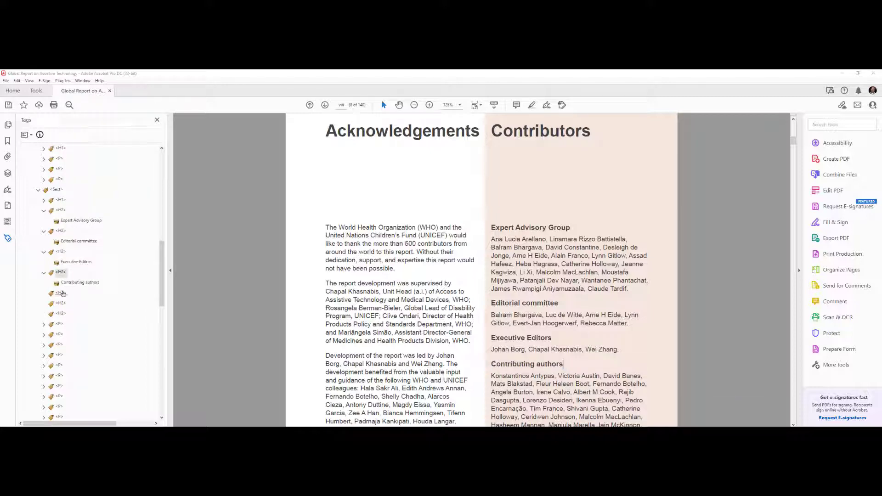
scroll(592, 333, down, 3)
scroll(592, 334, down, 2)
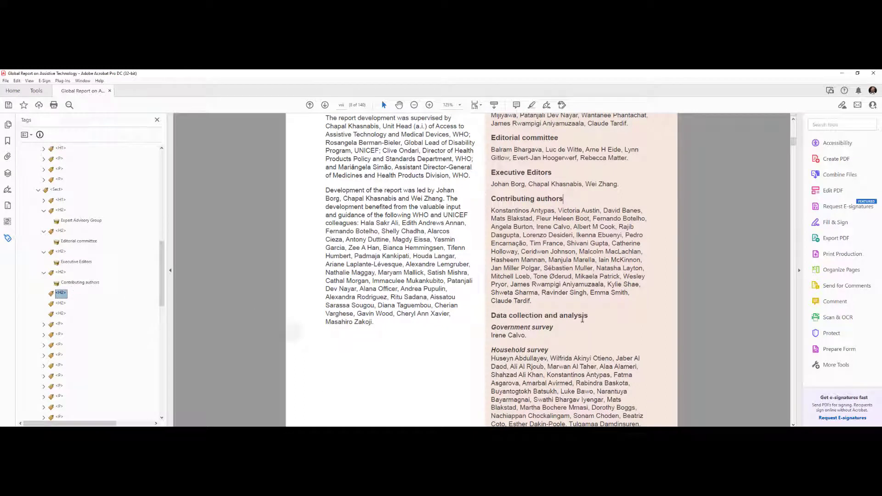
scroll(561, 323, down, 2)
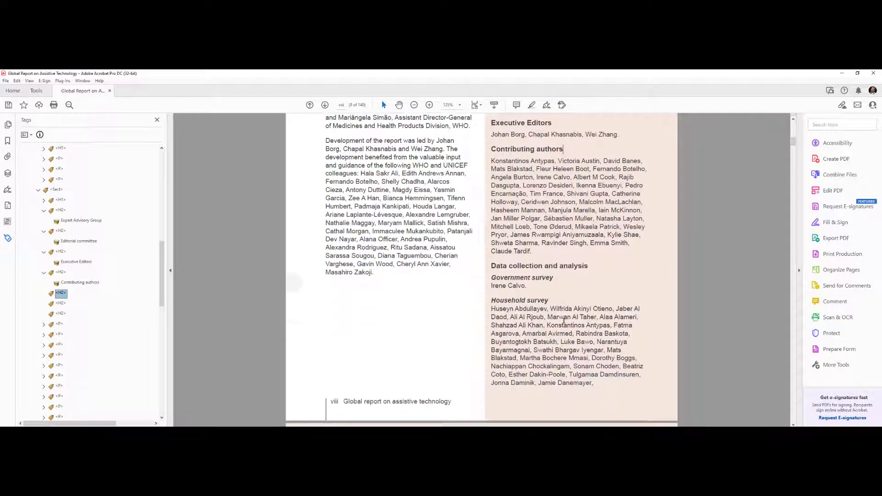
triple_click(570, 267)
double_click(533, 278)
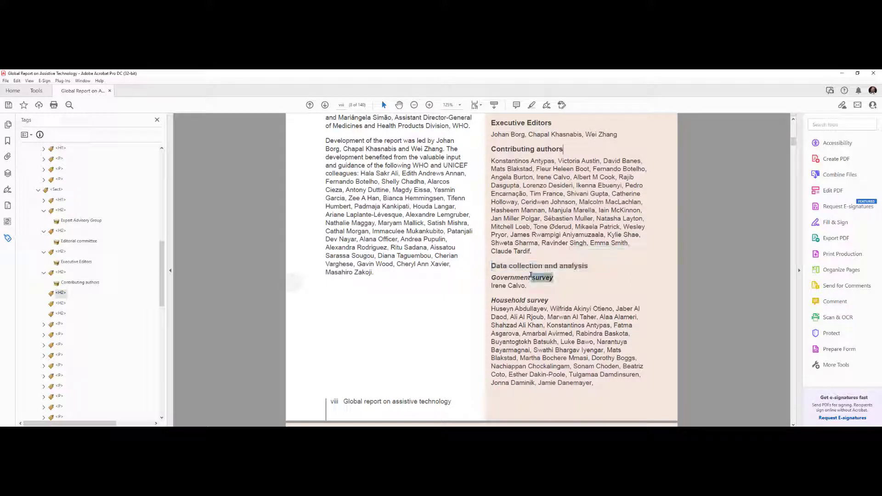
click(67, 297)
drag(589, 266, 493, 266)
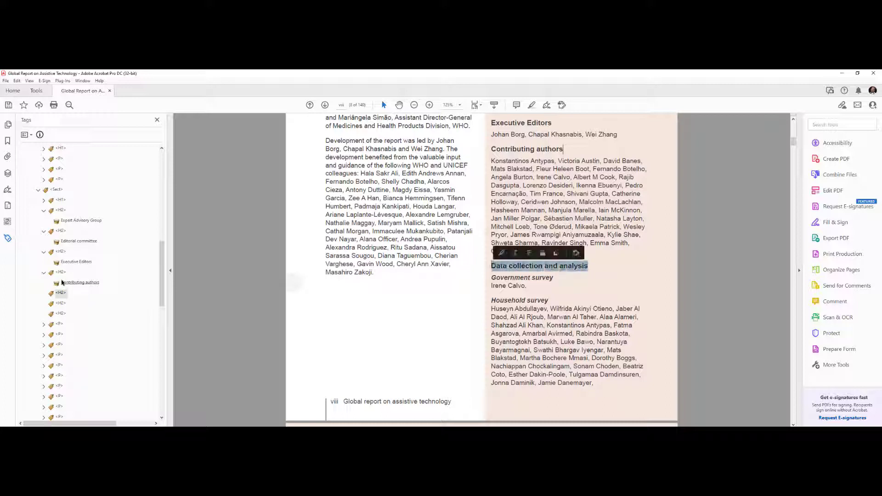
right_click(64, 295)
key(Escape)
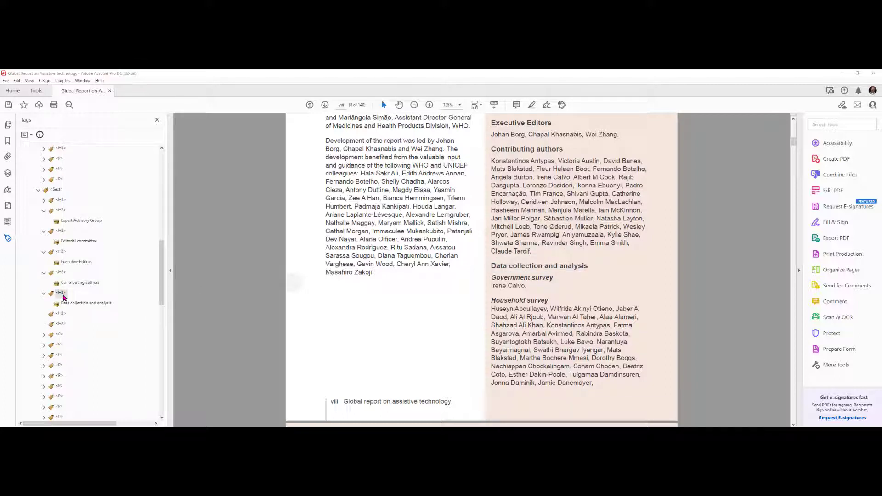
Change the two remaining empty H2 tags below the Data collection and analysis tag to H3
click(61, 315)
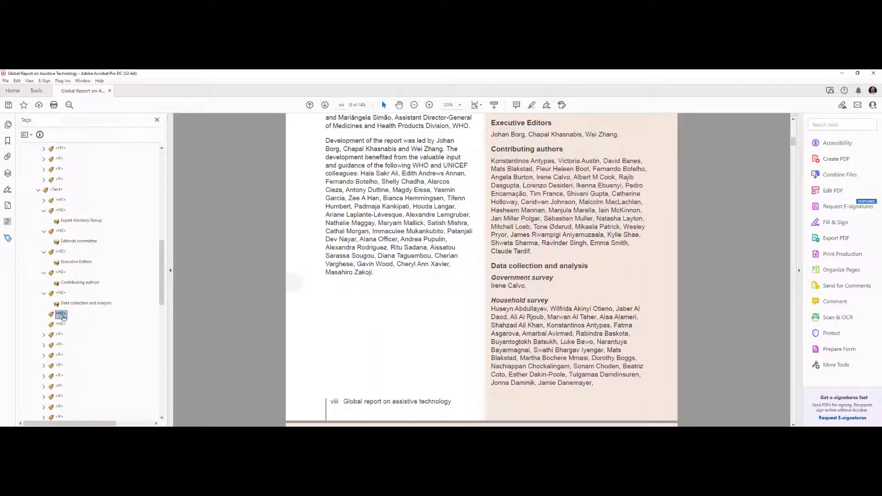
click(64, 318)
text(<H3>)
key(Return)
click(66, 326)
click(67, 326)
text(<H3>)
key(Return)
Assign the subheadings "Government survey" and "Household survey" to the two empty H3 tags, in that order
click(63, 314)
drag(491, 279, 554, 278)
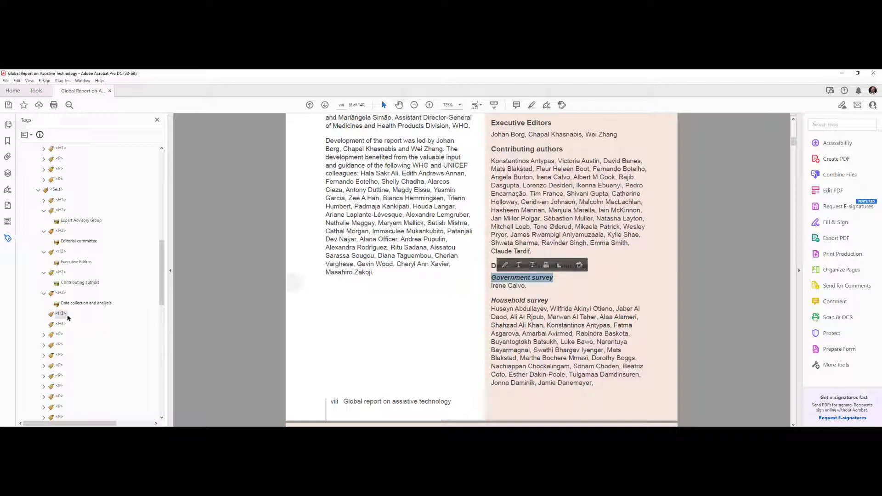
right_click(62, 317)
key(c)
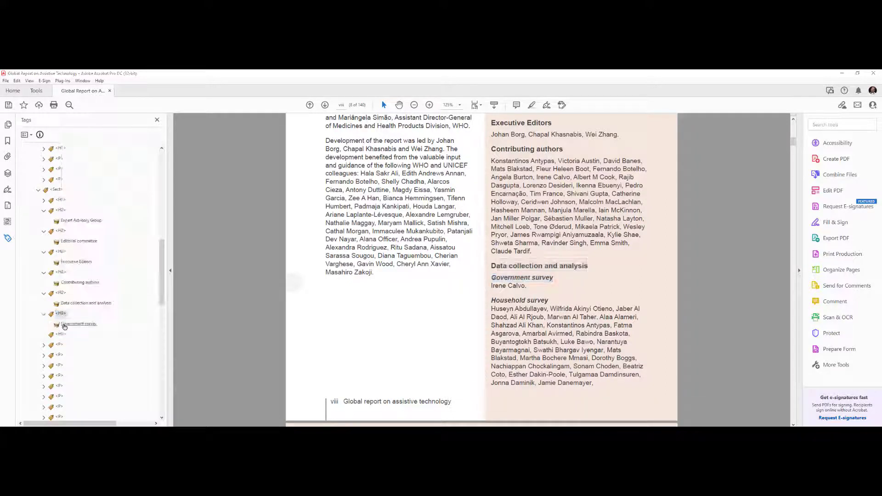
click(62, 335)
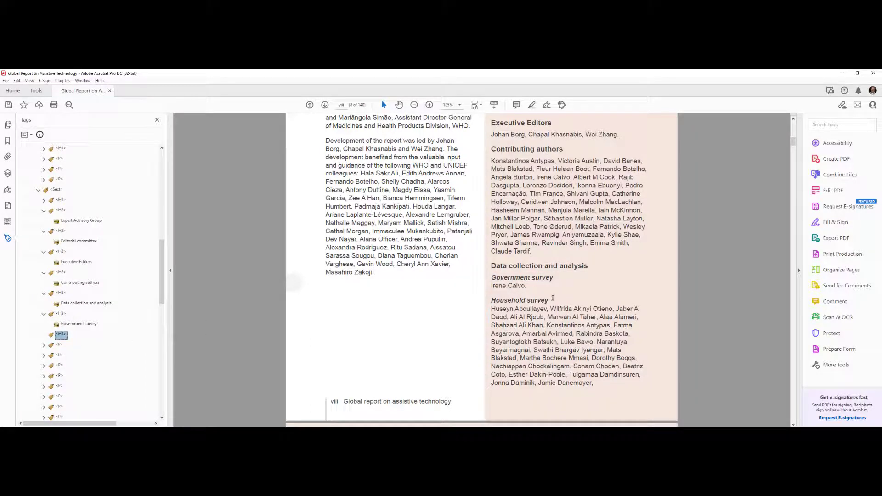
drag(553, 299, 491, 300)
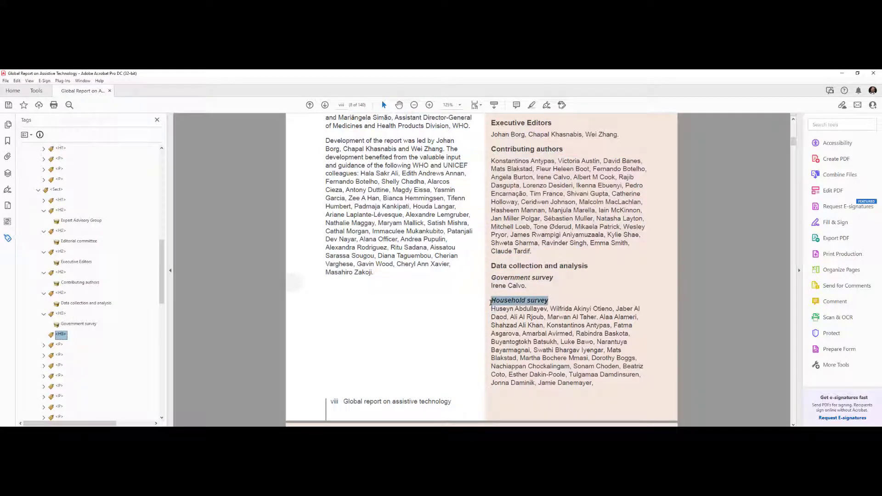
right_click(59, 335)
key(c)
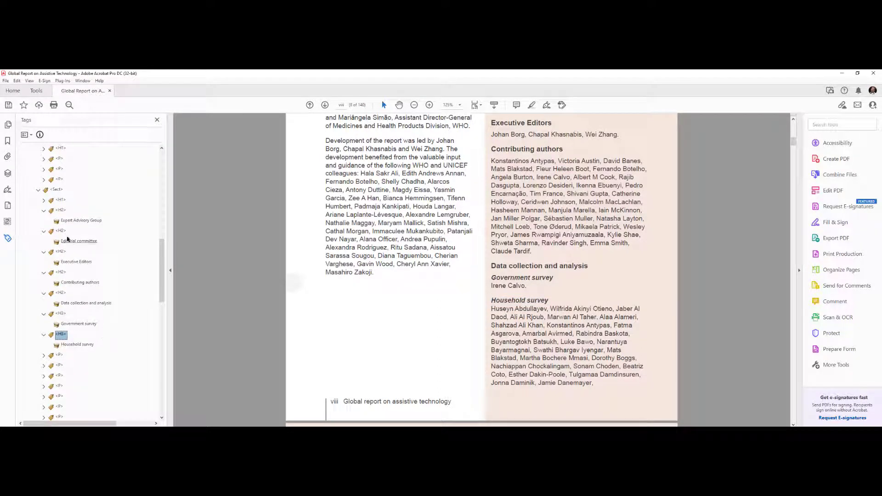
Inspect the combined contributor names paragraph tag and insert a new P tag after the Expert Advisory Group H2 tag
click(60, 357)
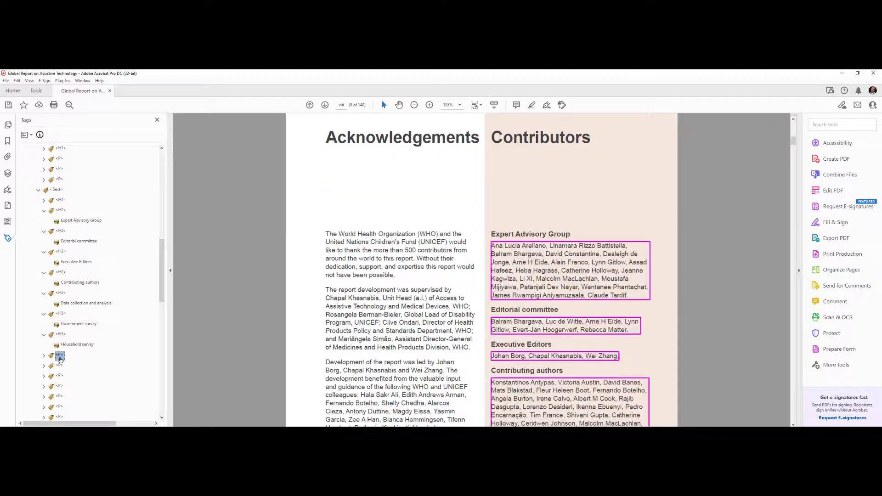
scroll(431, 336, down, 3)
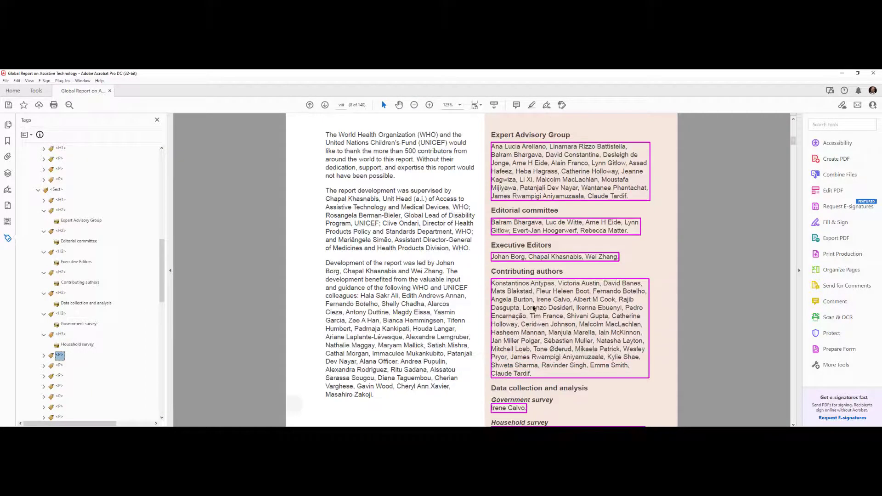
click(44, 358)
scroll(106, 366, down, 4)
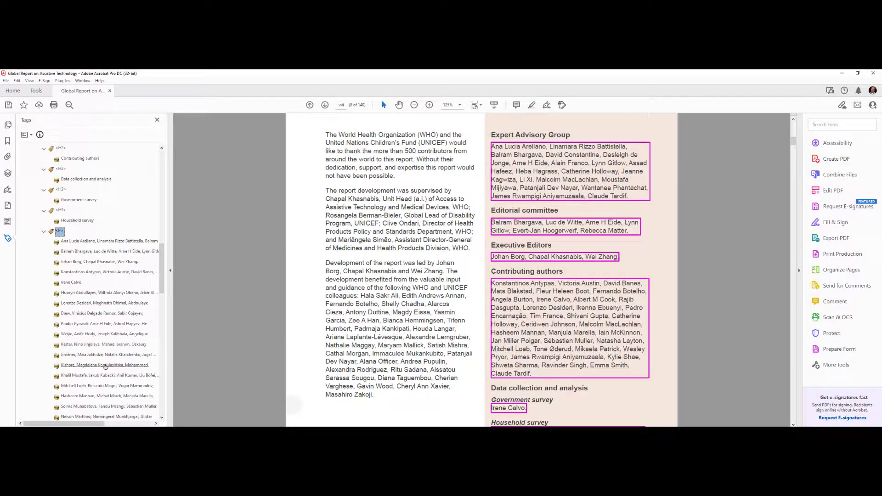
scroll(106, 366, up, 4)
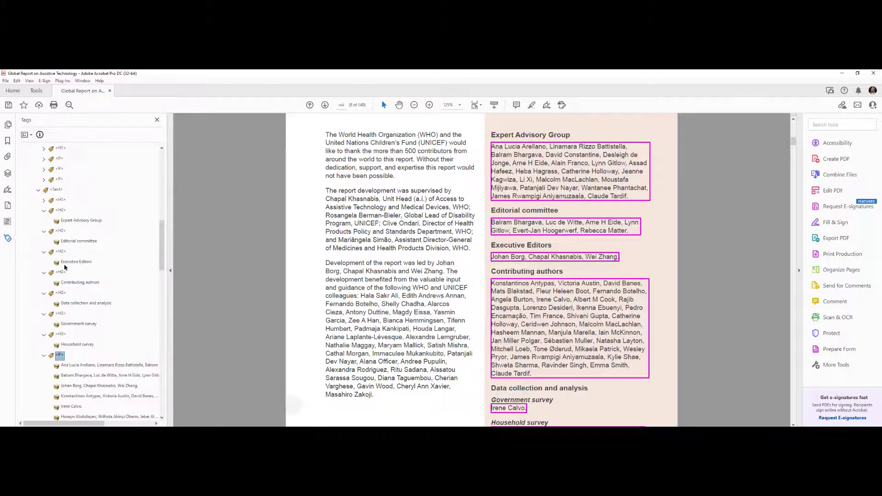
click(61, 211)
right_click(61, 210)
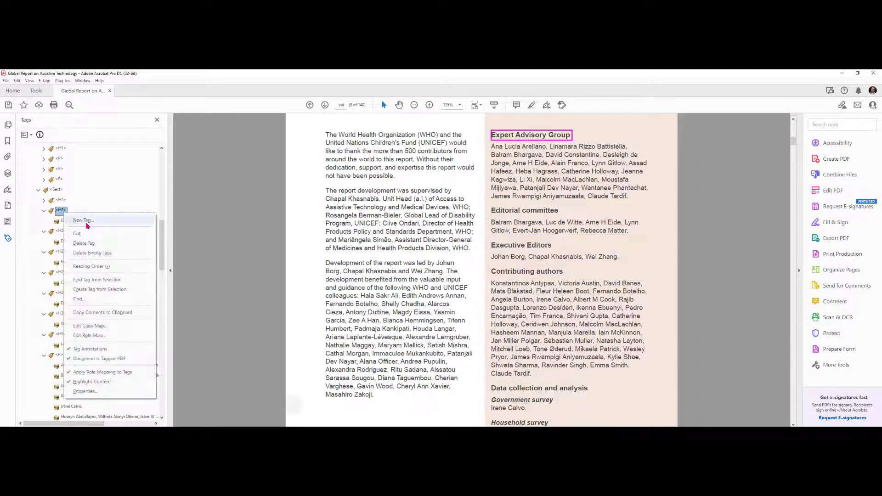
click(88, 226)
text(P)
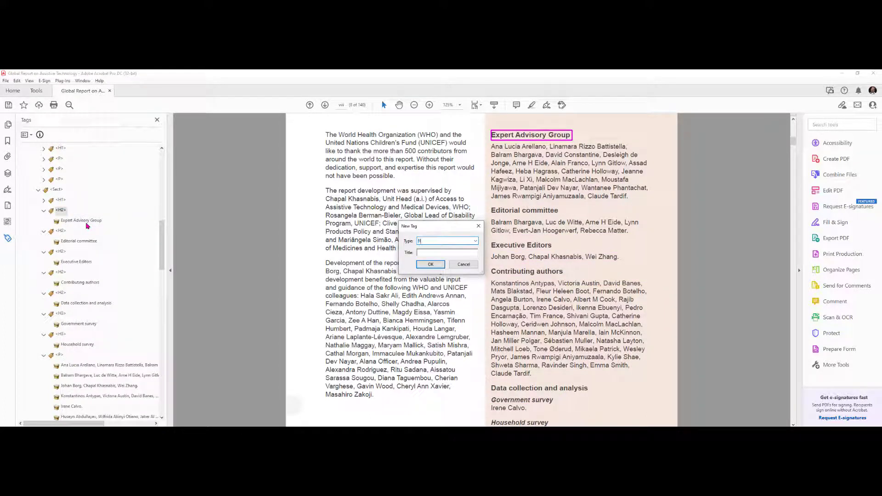
key(Return)
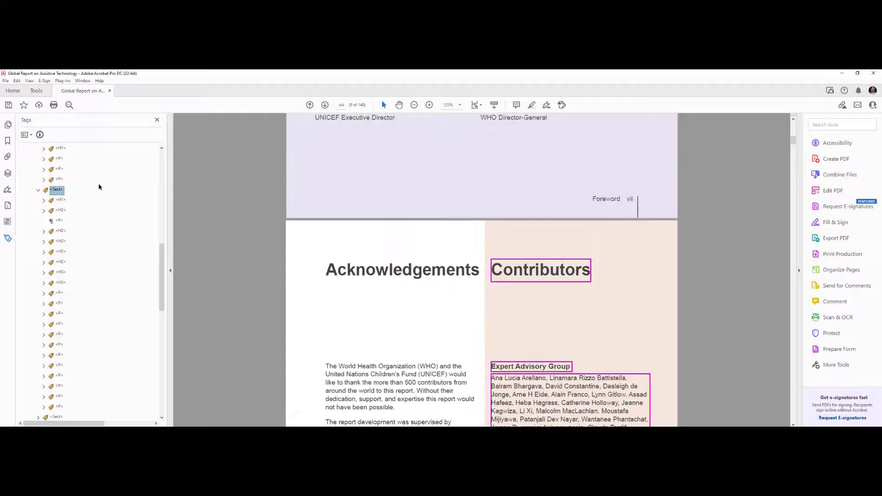
Insert a new P tag after the Editorial committee H2 tag
click(62, 231)
right_click(63, 234)
click(67, 241)
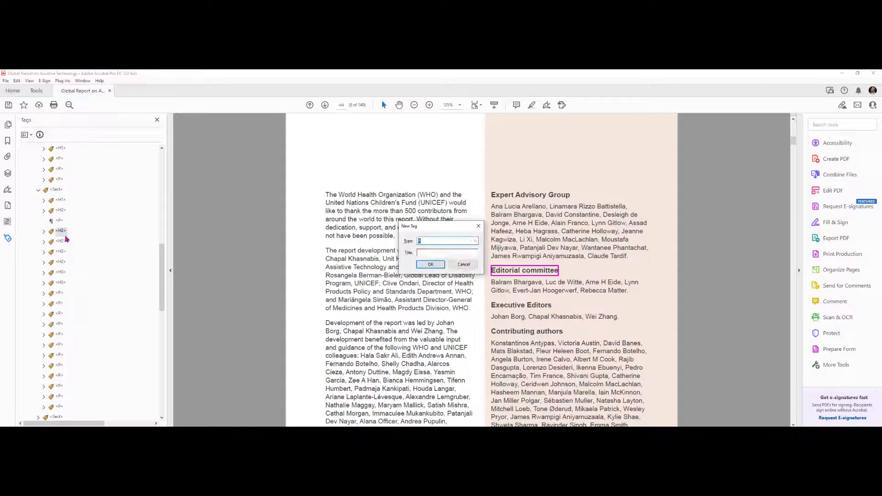
text(P)
key(Return)
Insert a new P tag after each of the Executive Editors and Contributing authors H2 tags
click(62, 252)
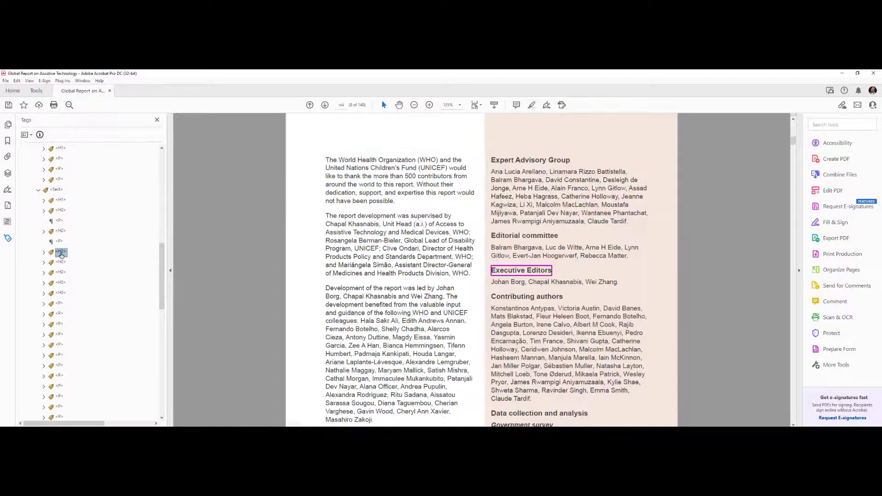
key(shift+F10)
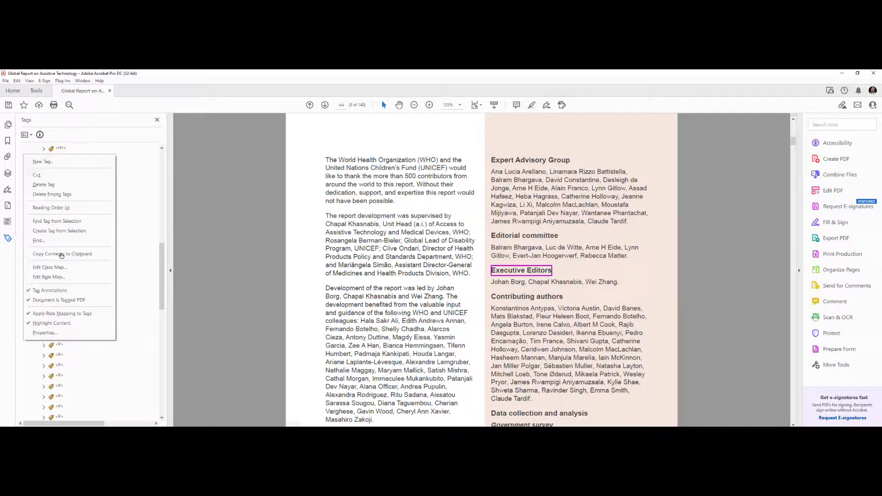
key(n)
key(Return)
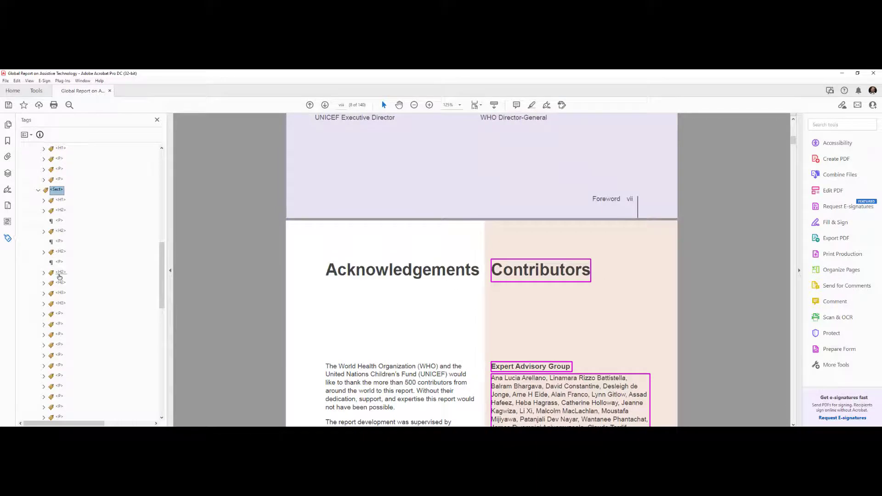
click(59, 275)
key(shift+F10)
key(n)
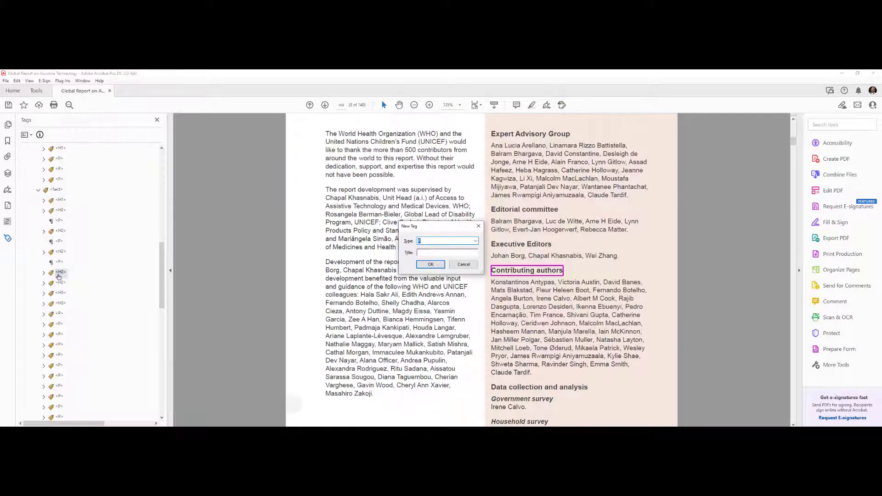
key(Return)
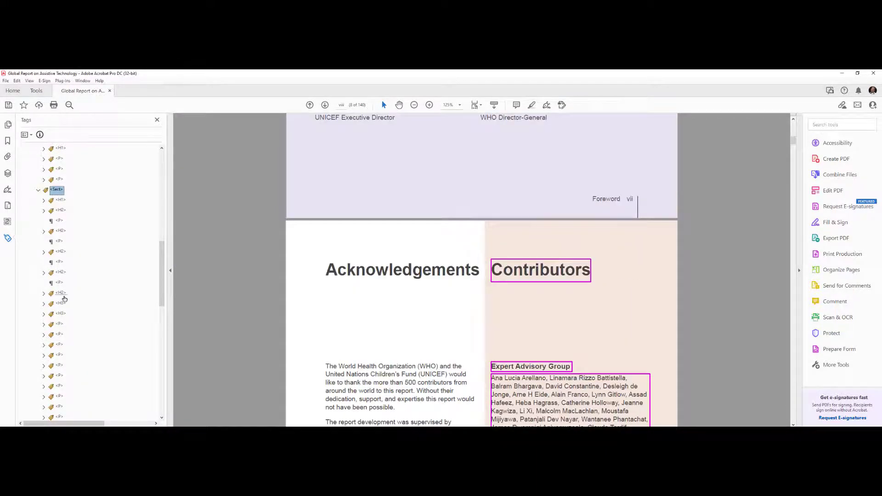
Insert a new P tag after the Data collection and analysis H2 tag and another after the Government survey H3 tag
click(61, 293)
right_click(65, 299)
key(n)
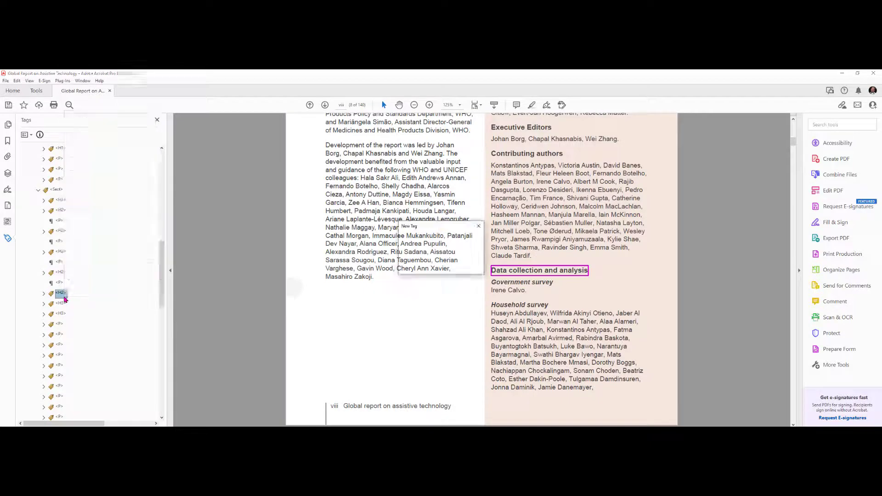
key(Return)
right_click(64, 314)
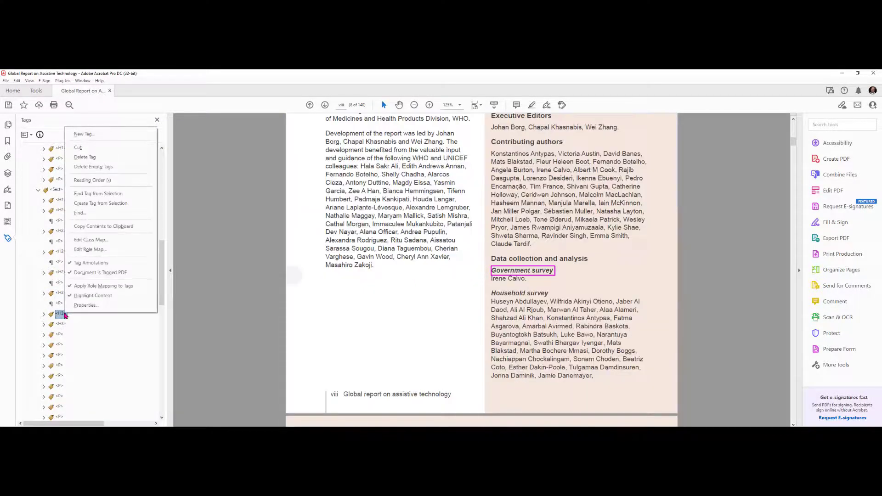
key(n)
key(Return)
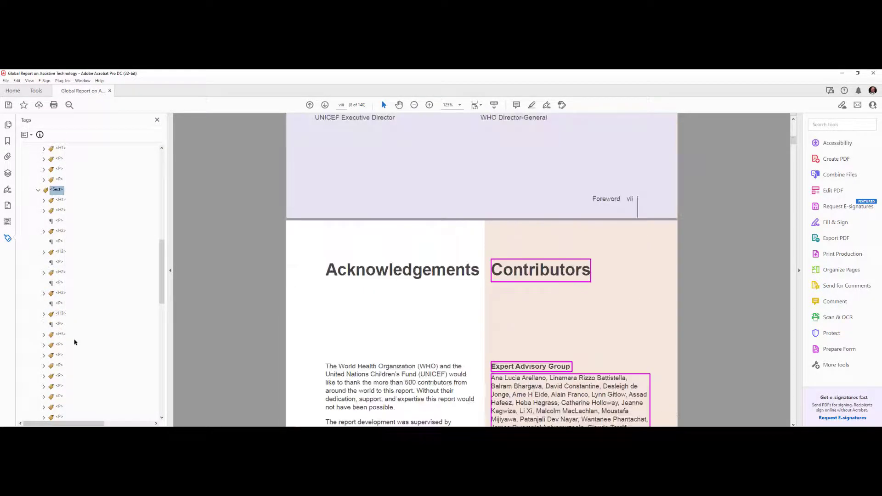
click(62, 335)
right_click(63, 338)
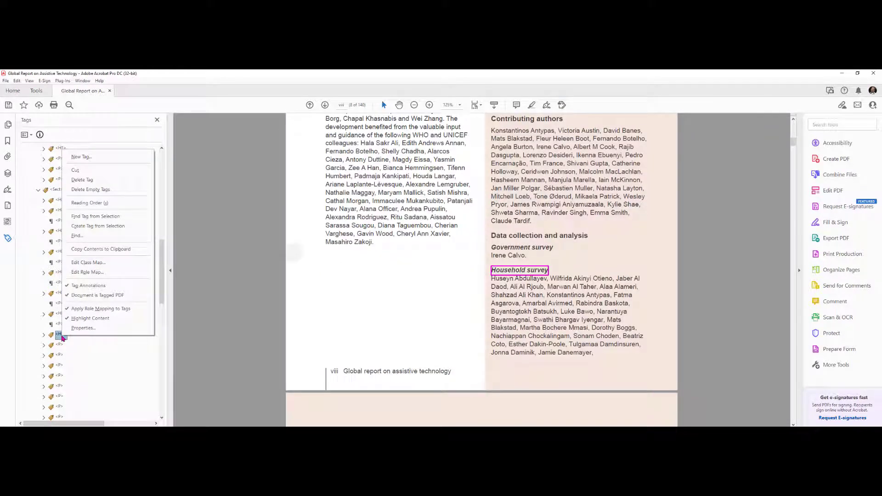
key(Escape)
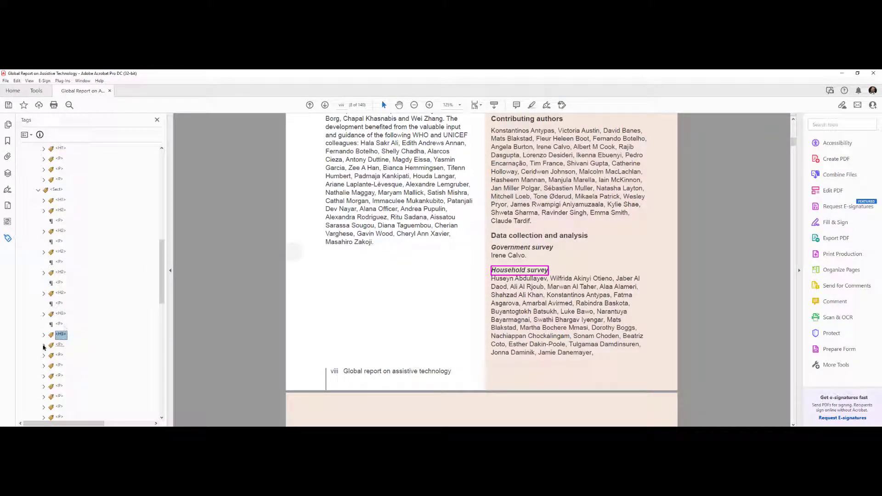
Expand the combined names paragraph and move the Expert Advisory Group names into the empty P tag after that group's heading
click(44, 346)
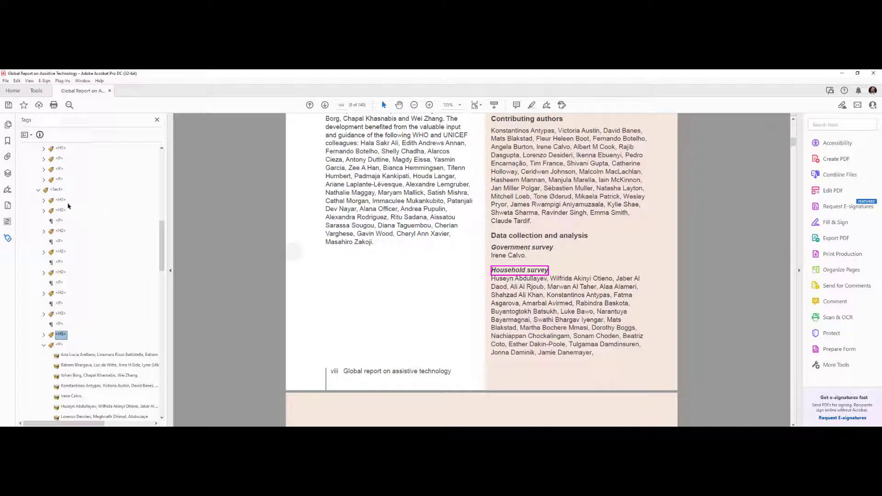
scroll(511, 221, up, 1)
scroll(510, 221, up, 4)
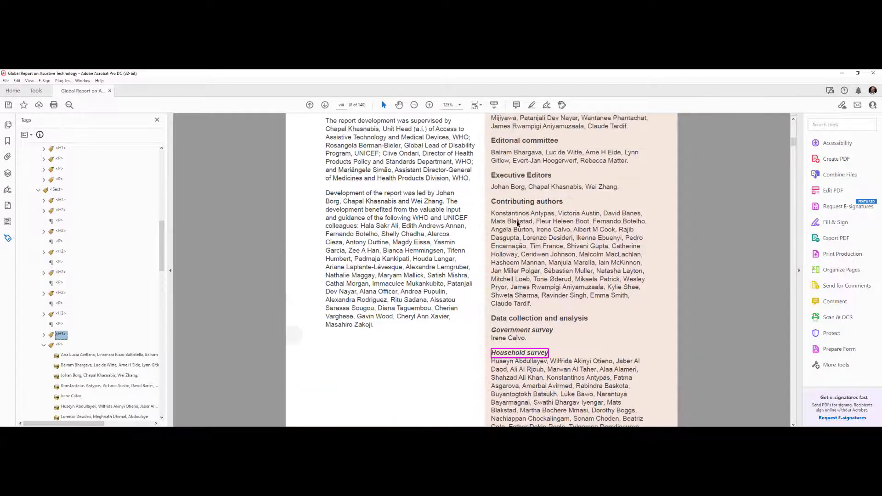
click(94, 360)
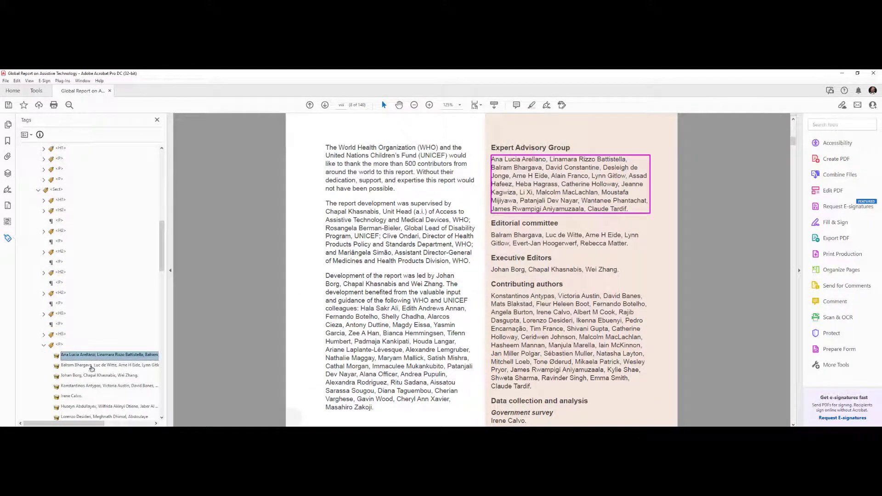
shift+click(94, 366)
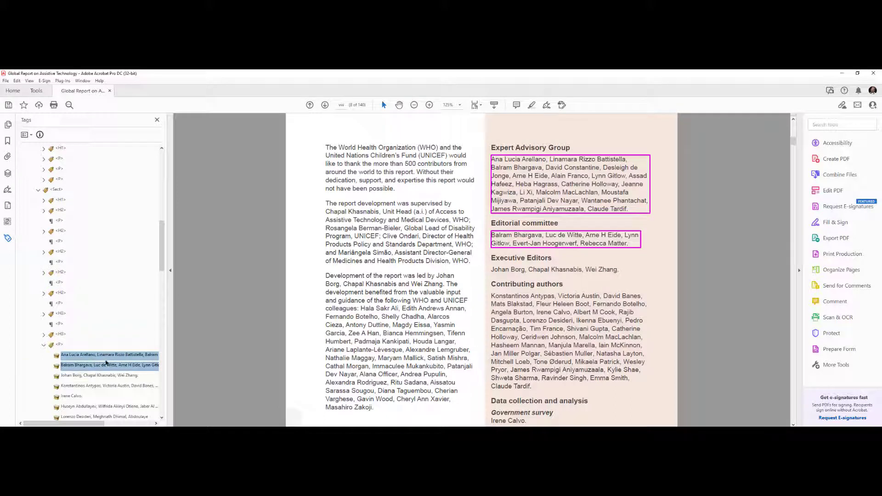
click(110, 356)
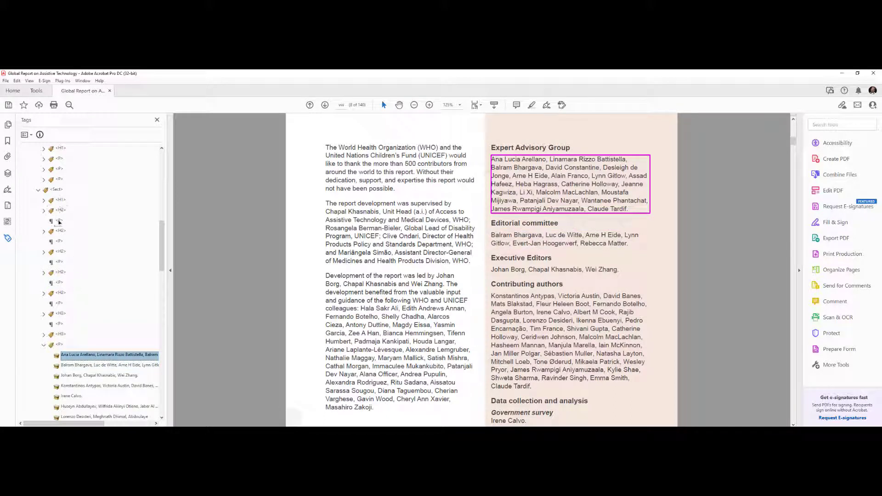
drag(59, 222, 59, 222)
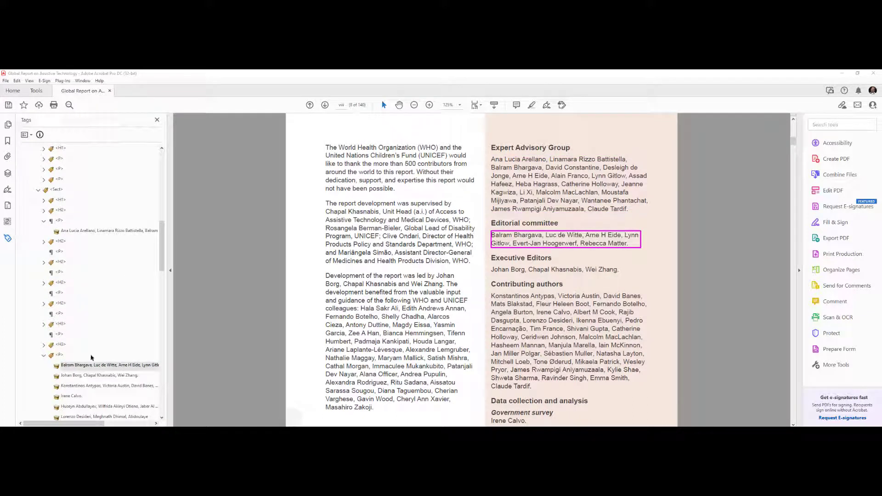
Move the Editorial committee names from the combined paragraph into the empty P tag after the Editorial committee heading
click(83, 376)
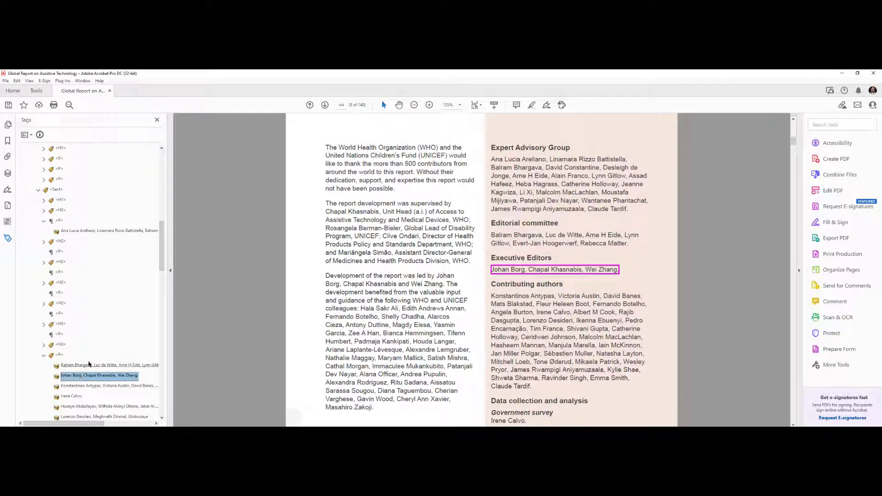
click(85, 369)
drag(85, 369, 58, 252)
Move the Executive Editors, Contributing authors and Government survey names into the empty P tags after their respective headings
click(85, 375)
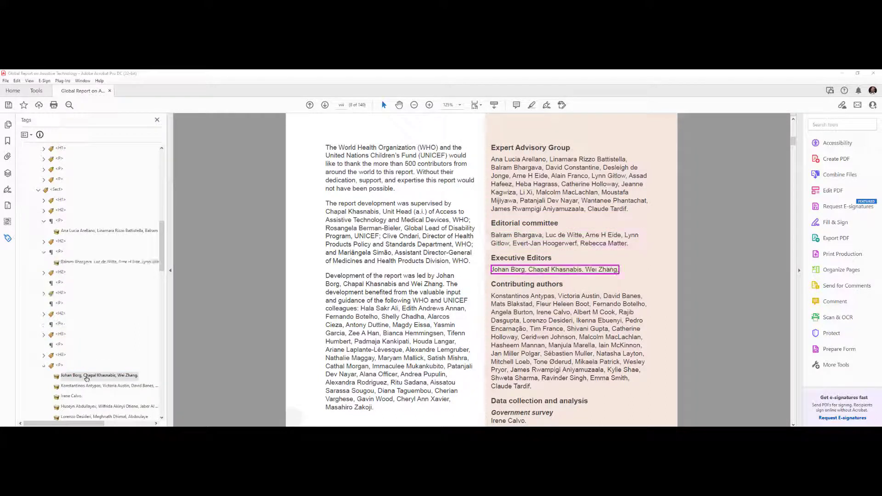
drag(86, 378, 61, 316)
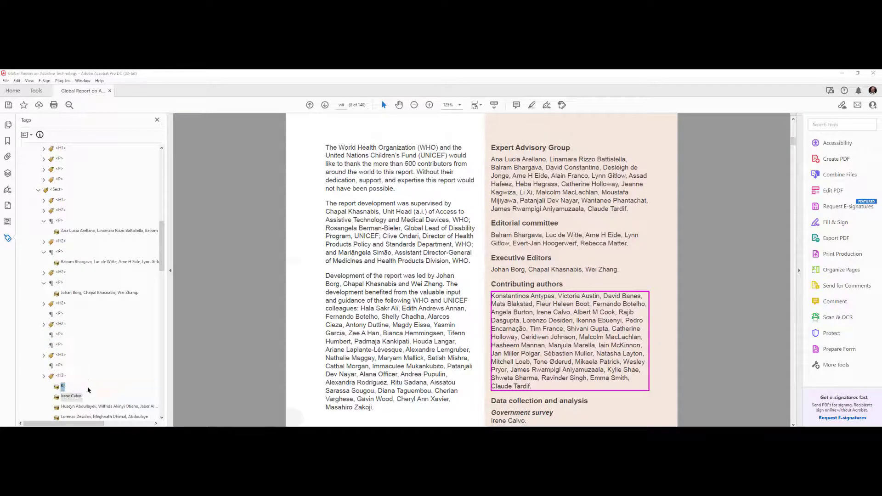
mouse_move(70, 362)
mouse_down()
mouse_move(67, 347)
mouse_move(63, 368)
mouse_up()
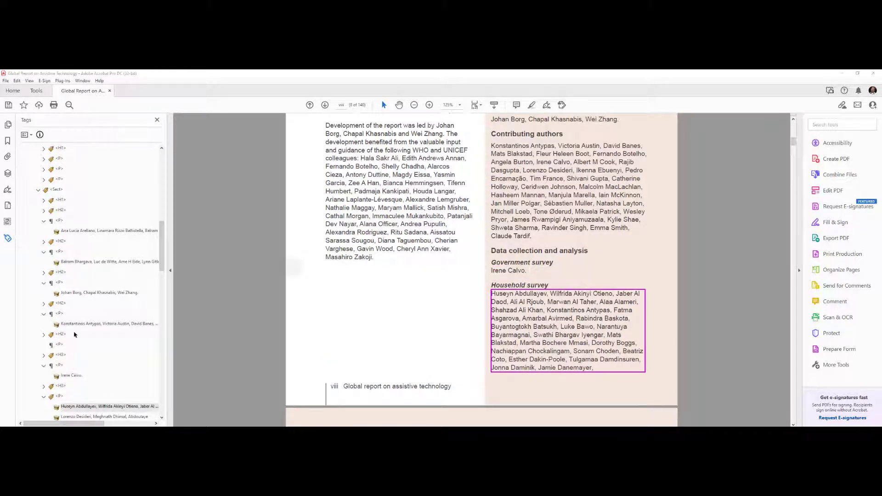
Check the heading and names tags in order from Expert Advisory Group to Contributing authors, collapsing each P tag along the way
click(88, 327)
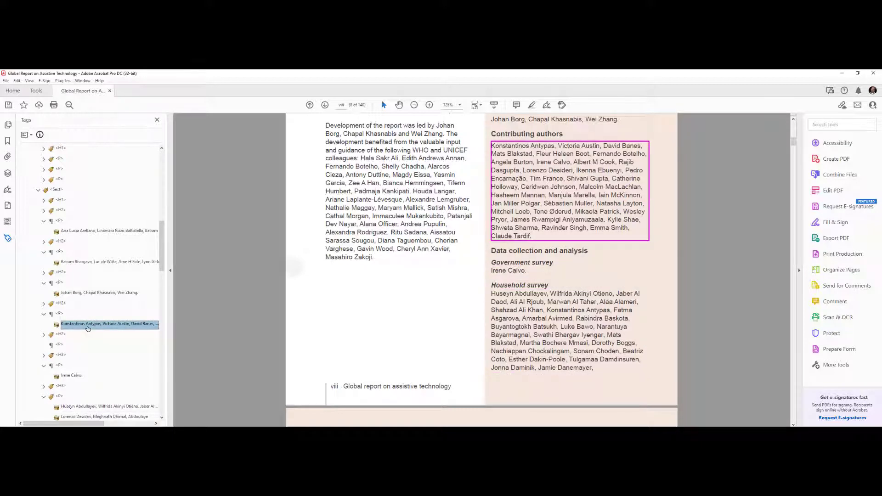
click(65, 212)
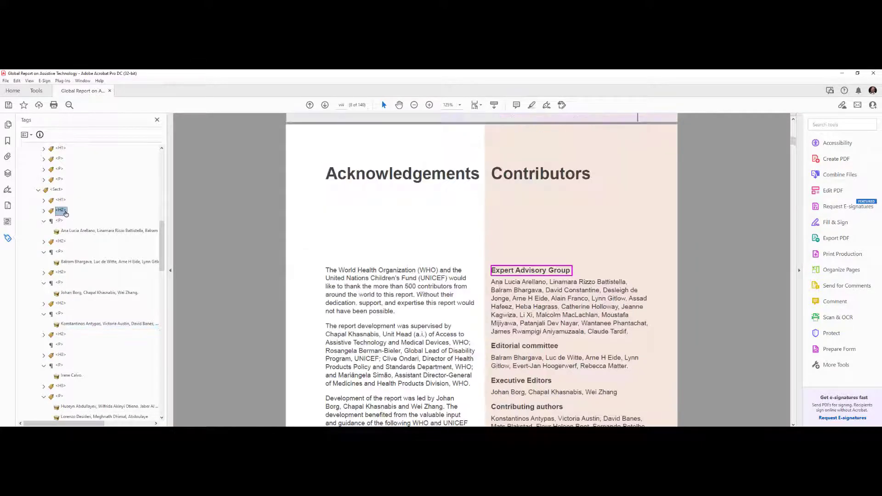
key(Down)
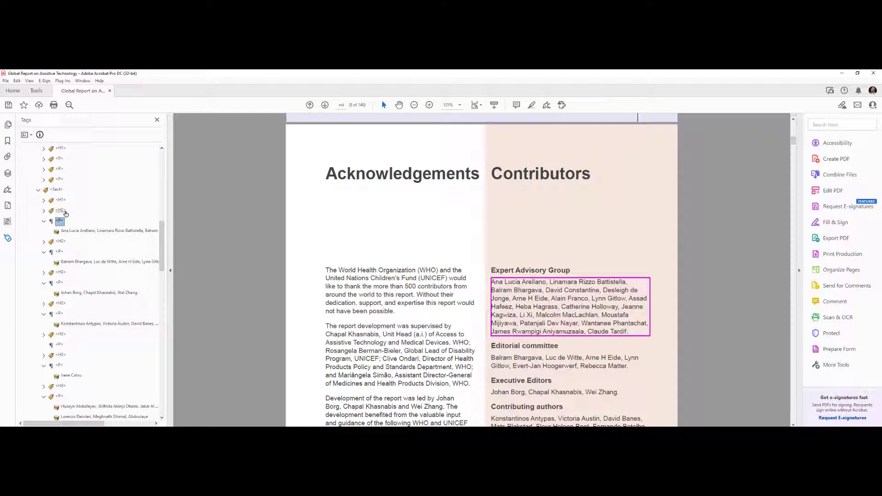
key(Left)
key(Down)
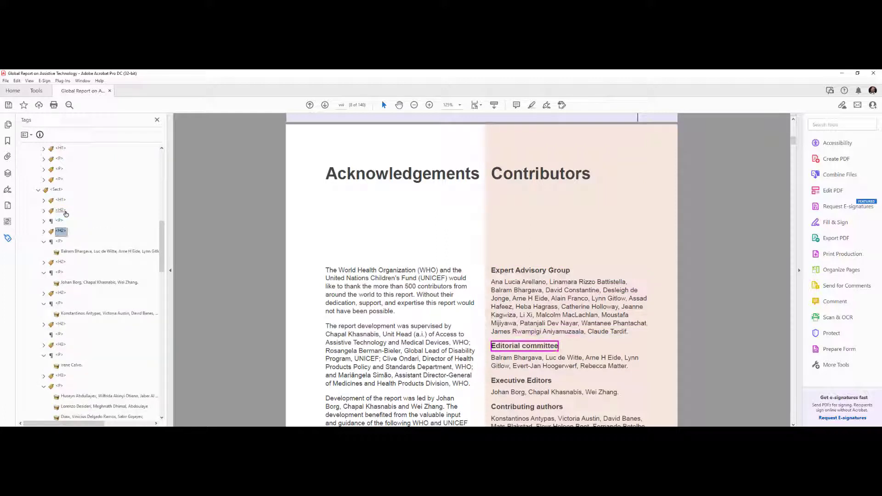
key(Down)
key(Left)
key(Down)
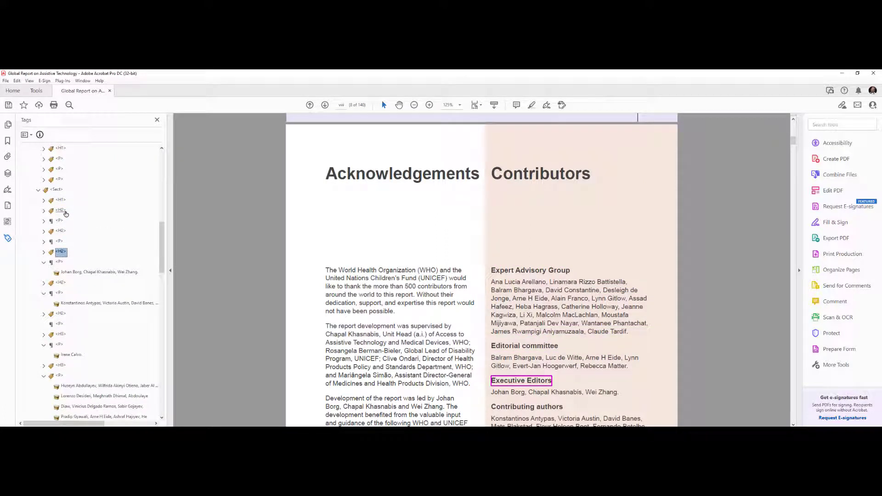
key(Down)
key(Left)
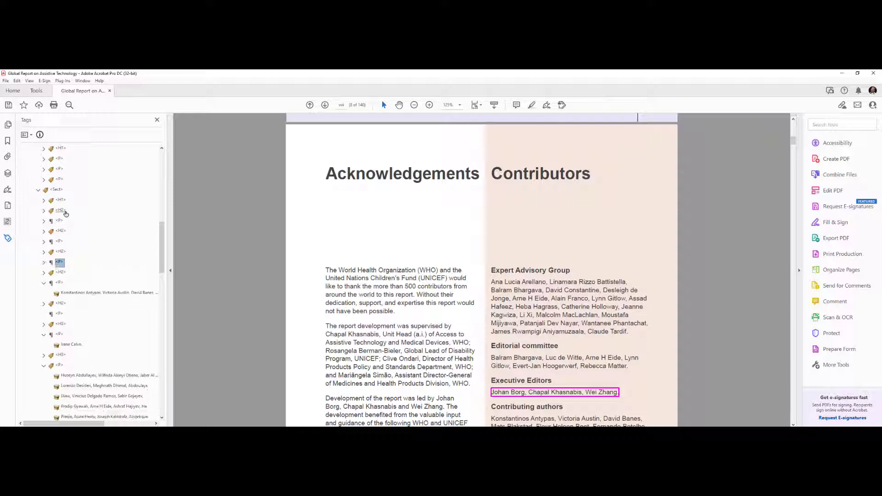
key(Down)
key(Down)
key(Left)
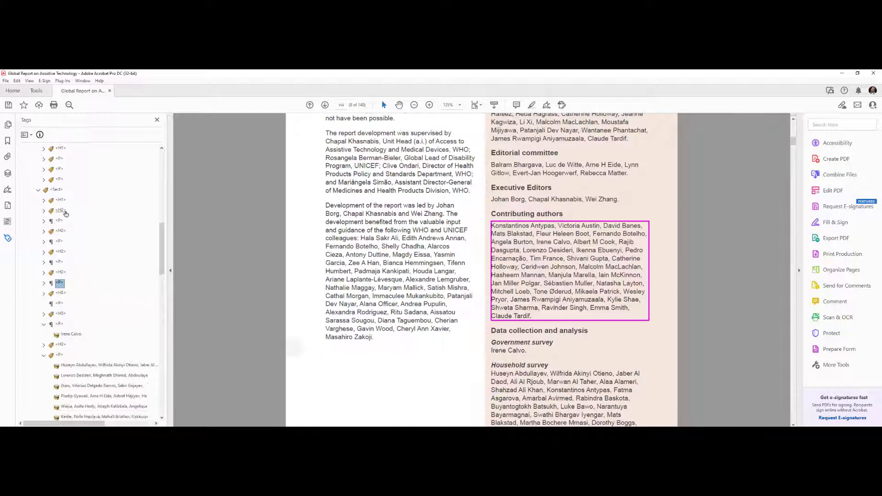
Delete the empty P tag after the Data collection and analysis H2 tag
key(Down)
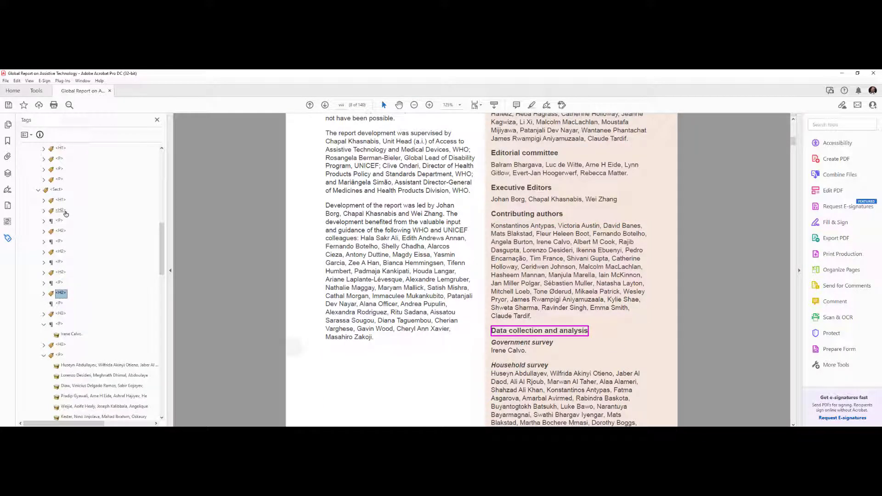
key(Down)
key(Delete)
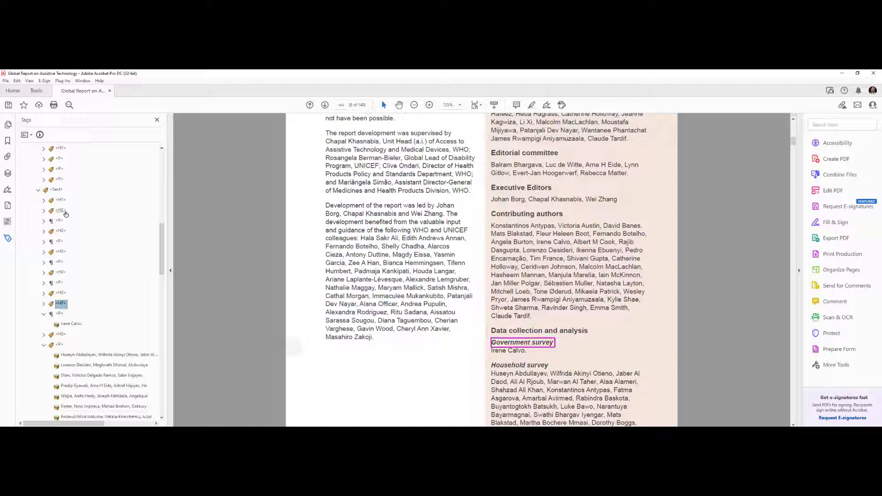
Check the Government survey and Household survey tags, collapse their P tags, and examine the Household survey names across both pages
key(Down)
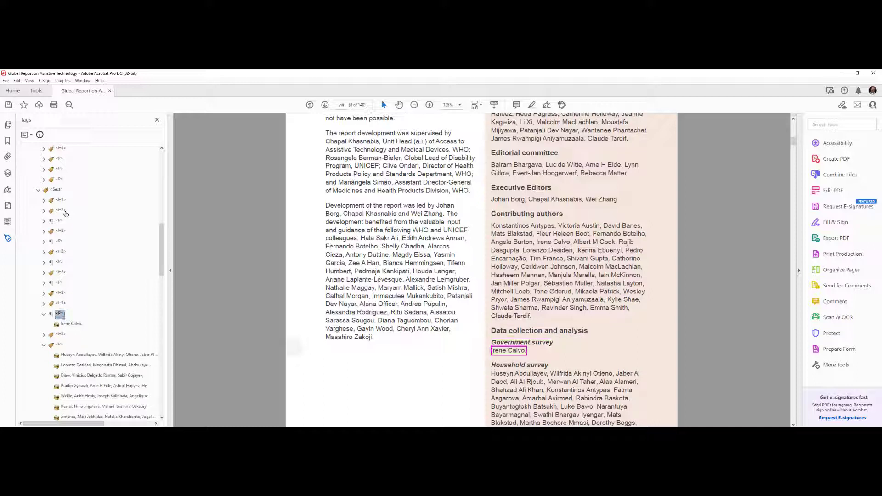
key(Left)
key(Down)
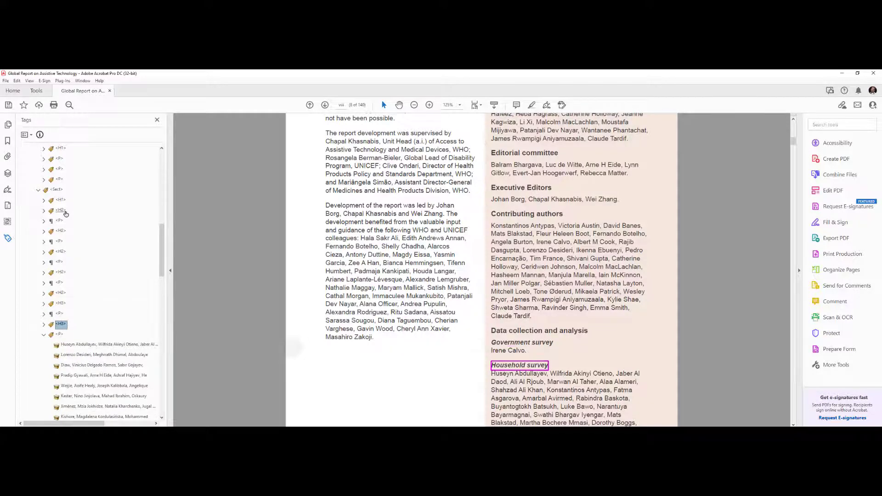
key(Down)
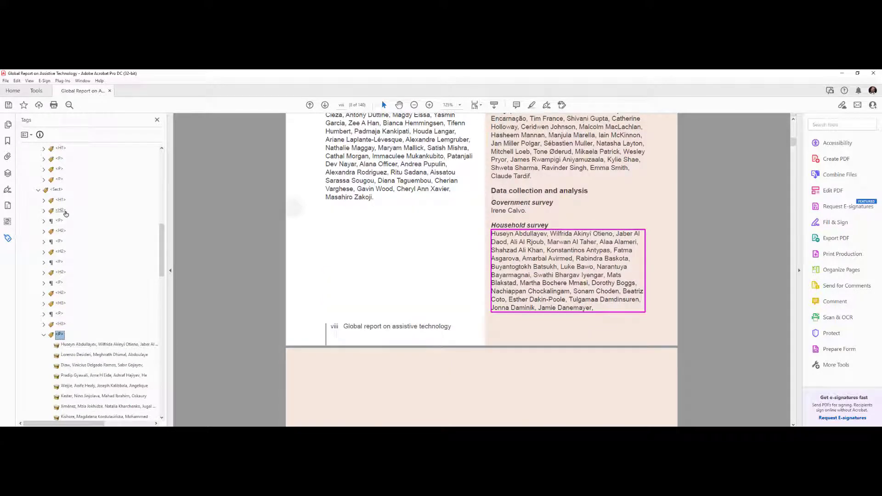
key(Left)
scroll(641, 169, down, 4)
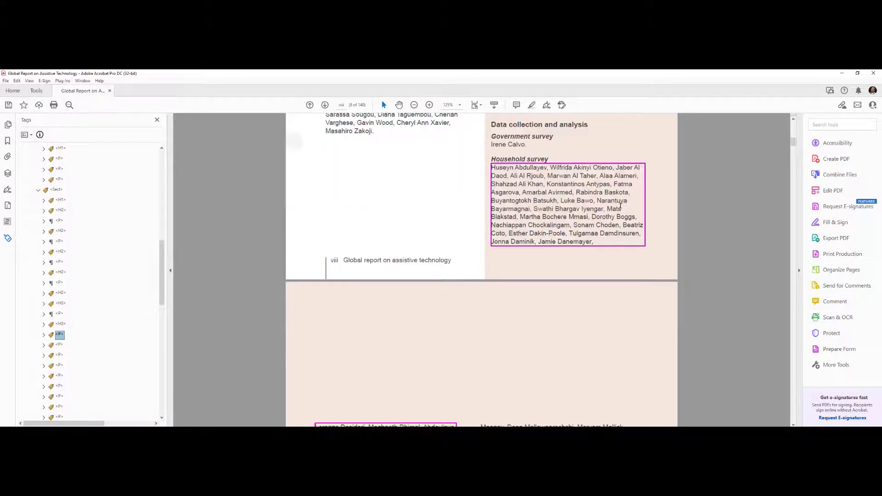
scroll(444, 326, down, 4)
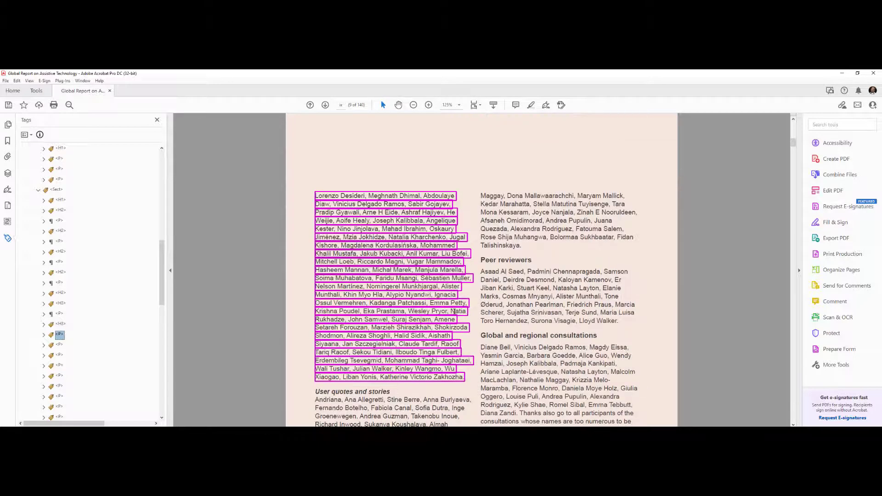
scroll(452, 302, up, 6)
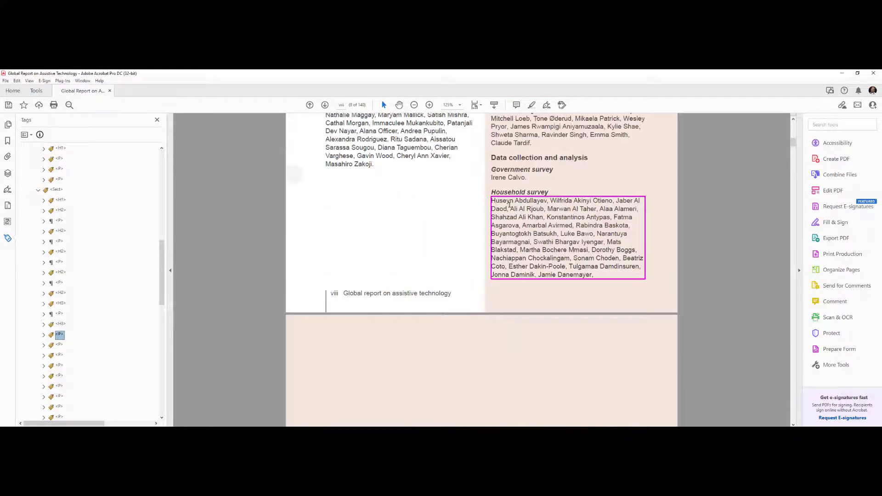
scroll(522, 233, down, 8)
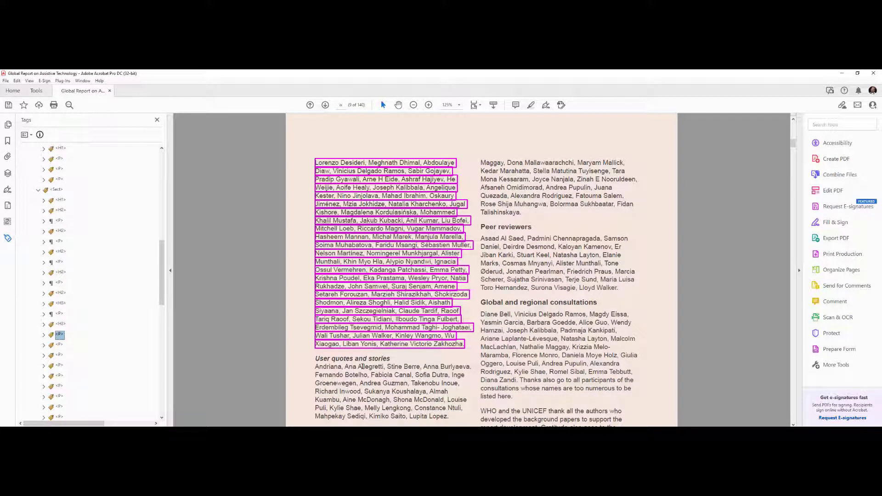
Change the User quotes and stories heading's tag from P to H2
scroll(73, 338, down, 3)
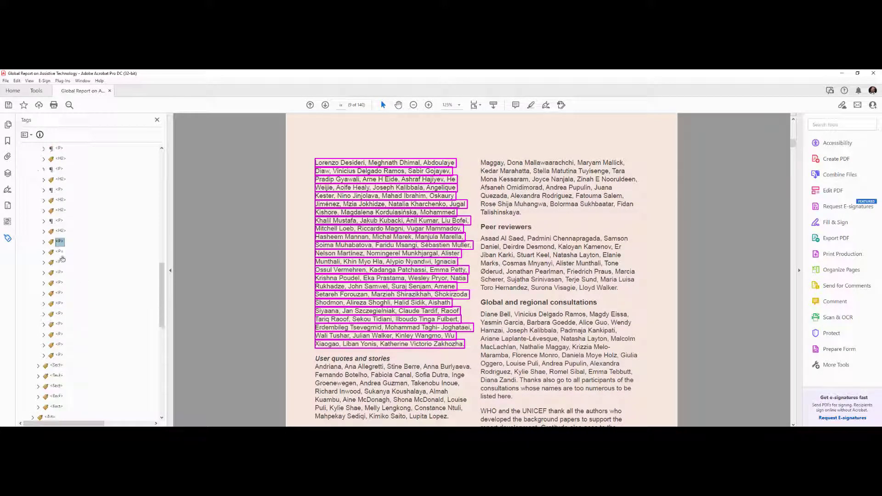
click(60, 252)
click(60, 253)
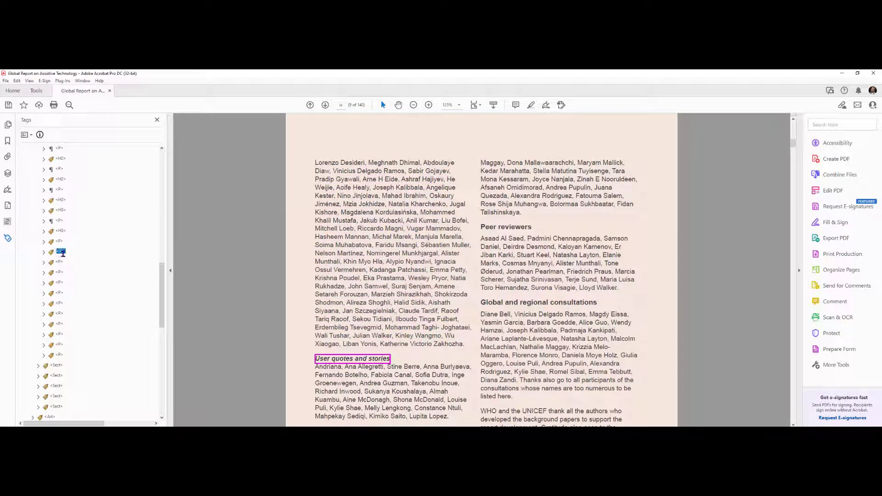
text(<H)
scroll(581, 259, up, 5)
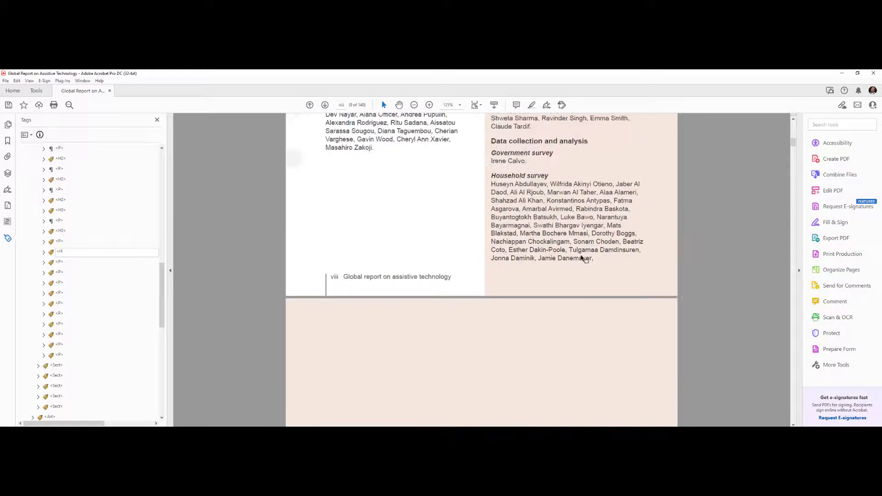
scroll(581, 256, down, 5)
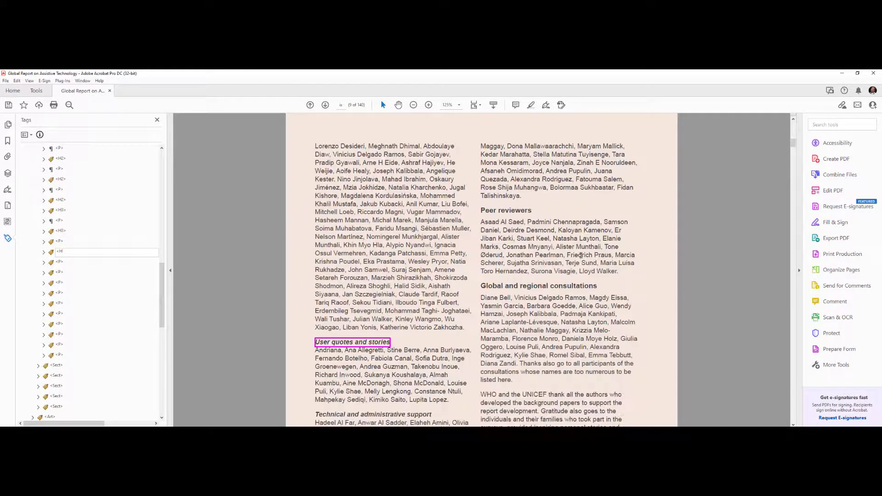
text(2>)
key(Return)
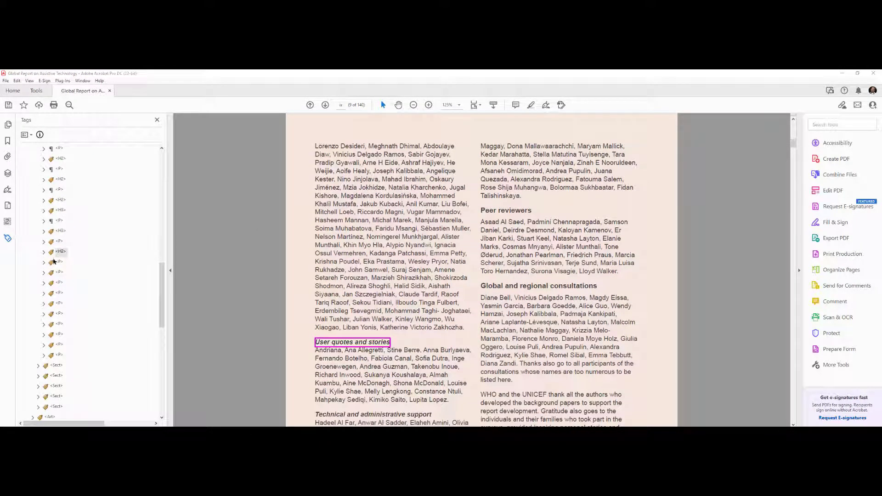
Change the Technical and administrative support, Peer reviewers, and Global and regional consultations P tags to Heading Level 2 together
click(59, 262)
click(62, 274)
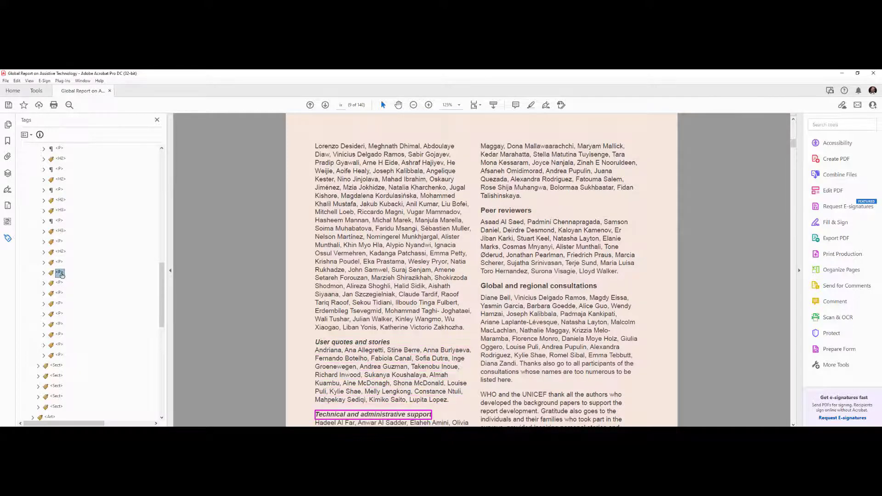
scroll(233, 239, down, 2)
scroll(233, 239, down, 3)
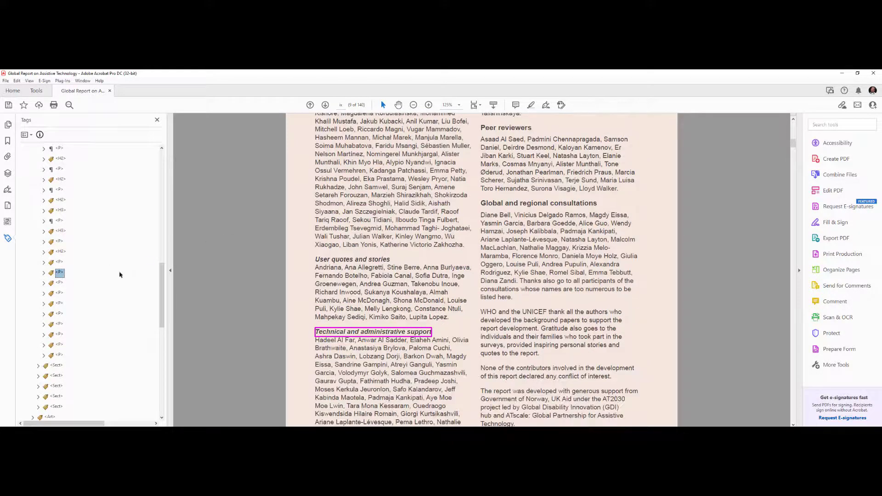
ctrl+click(60, 293)
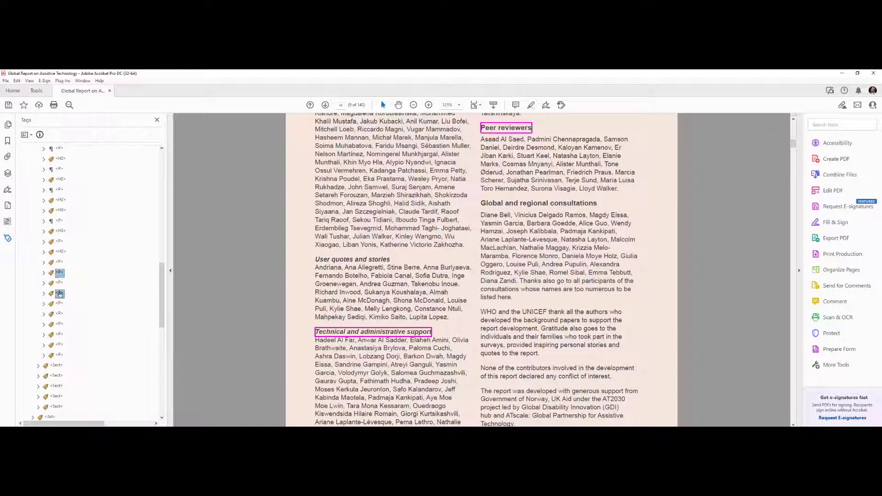
ctrl+click(61, 314)
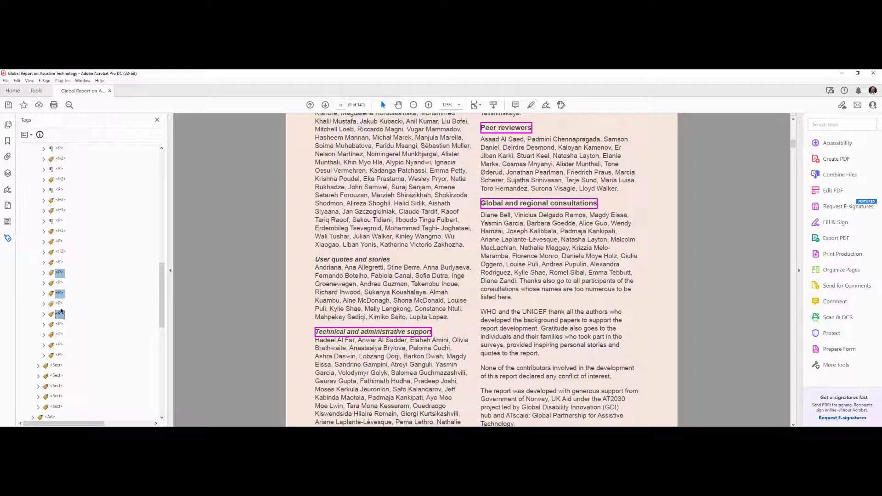
right_click(59, 301)
click(88, 294)
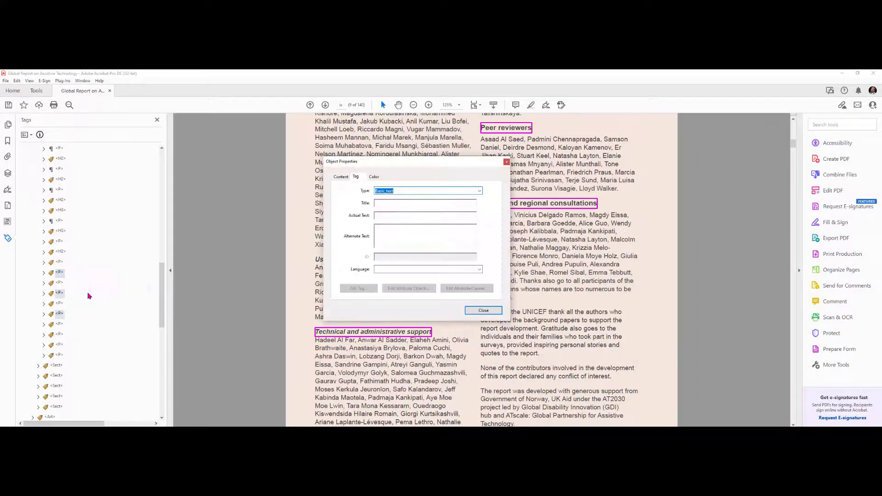
text(H2)
key(Return)
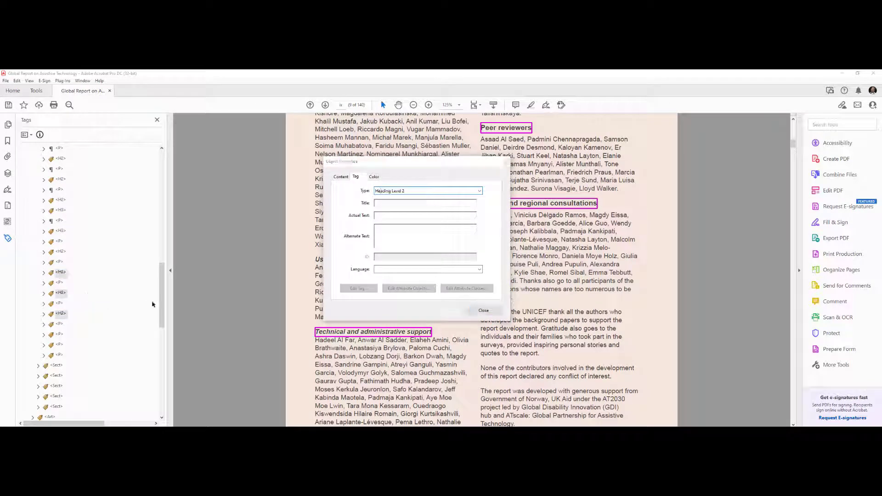
click(483, 311)
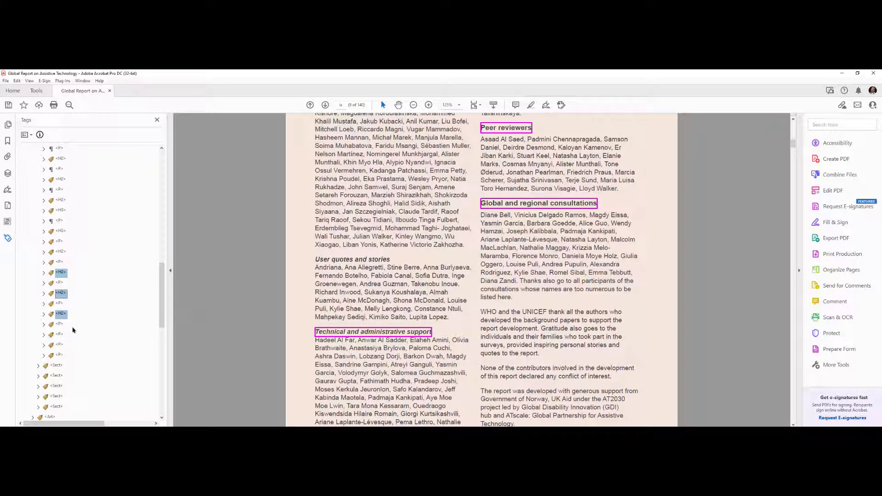
Check the remaining P tags after the Global and regional consultations heading, down to the Sect tag holding the page footer
click(61, 325)
key(Down)
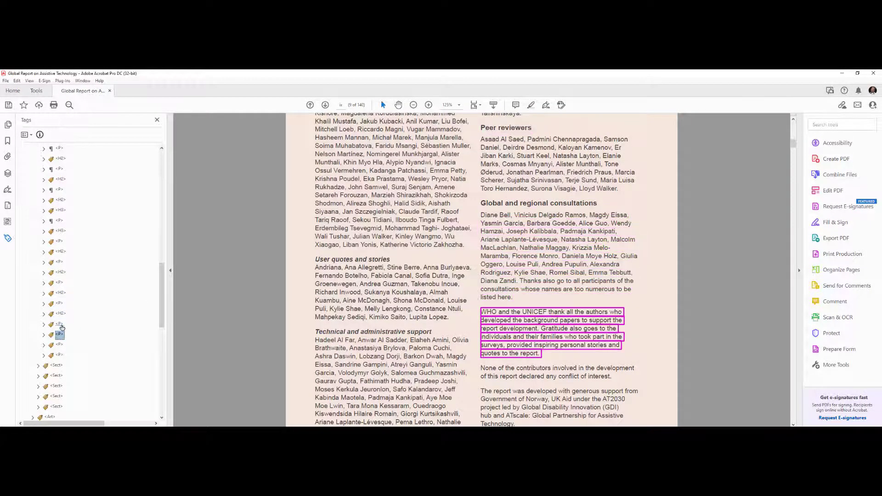
key(Down)
key(Down)
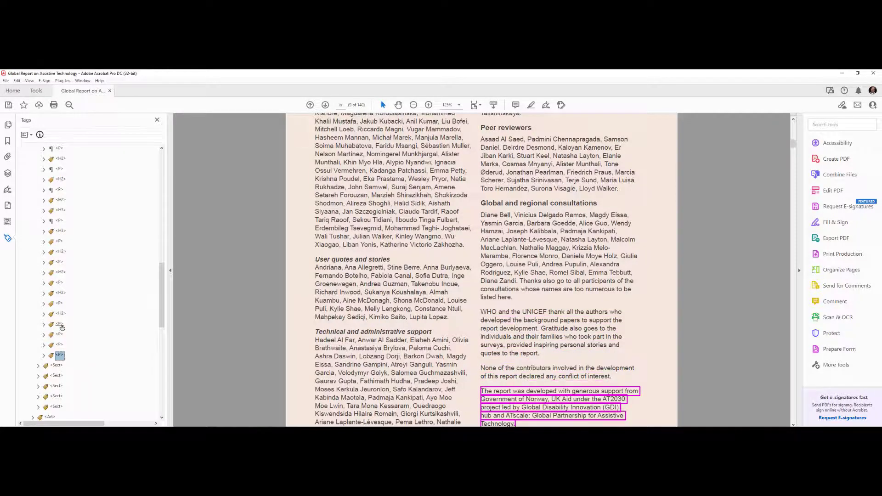
key(Down)
key(Up)
key(Down)
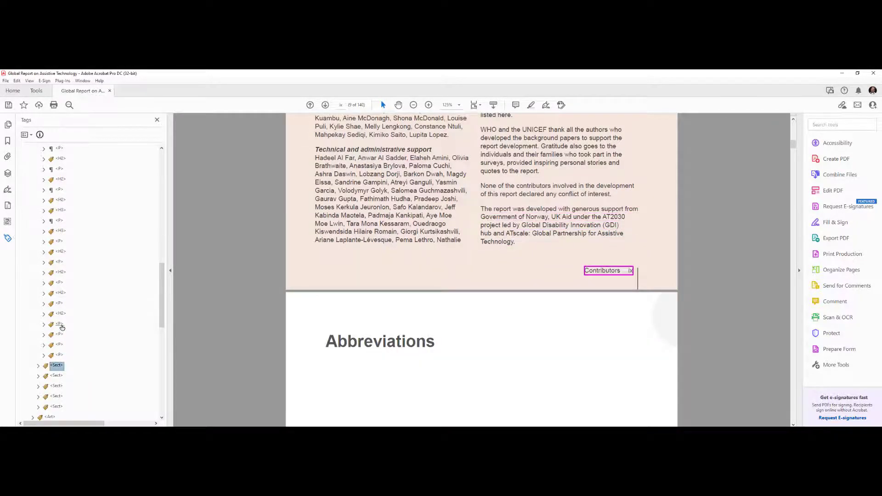
Expand the footer's Sect, P and Form tags and change the Contributors page footer to a Page artifact
key(Right)
key(Down)
key(Right)
key(Down)
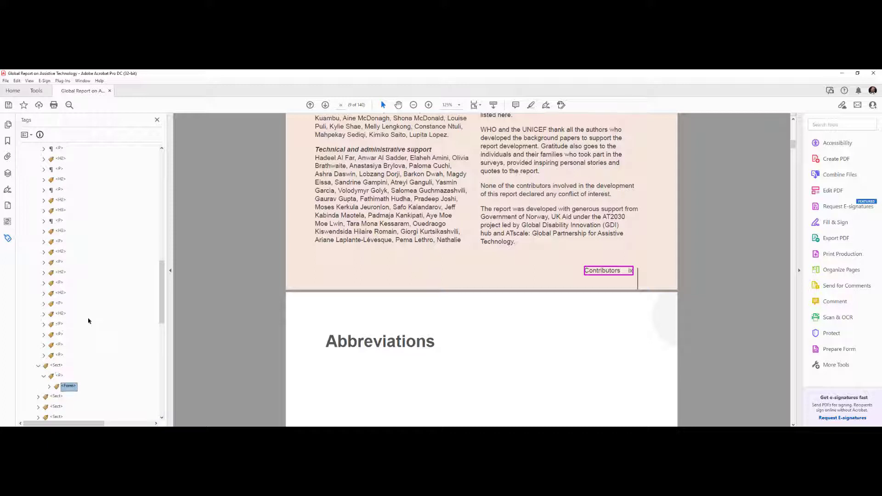
key(Right)
right_click(95, 397)
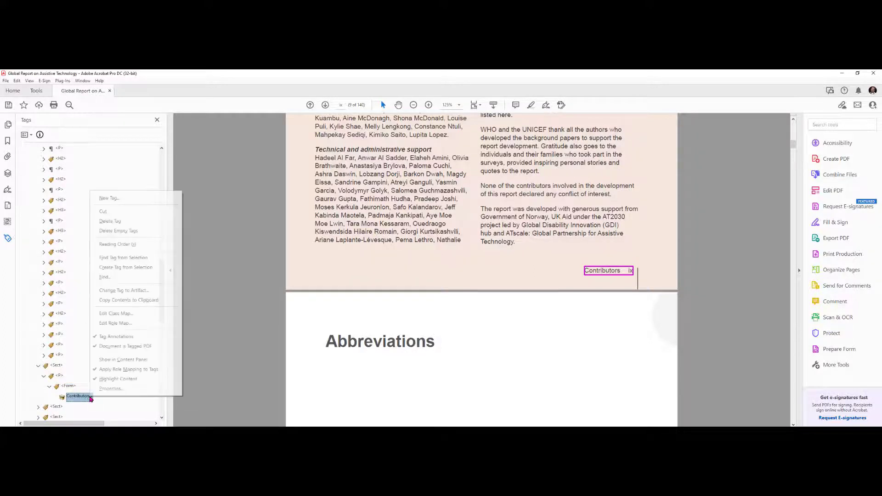
key(g)
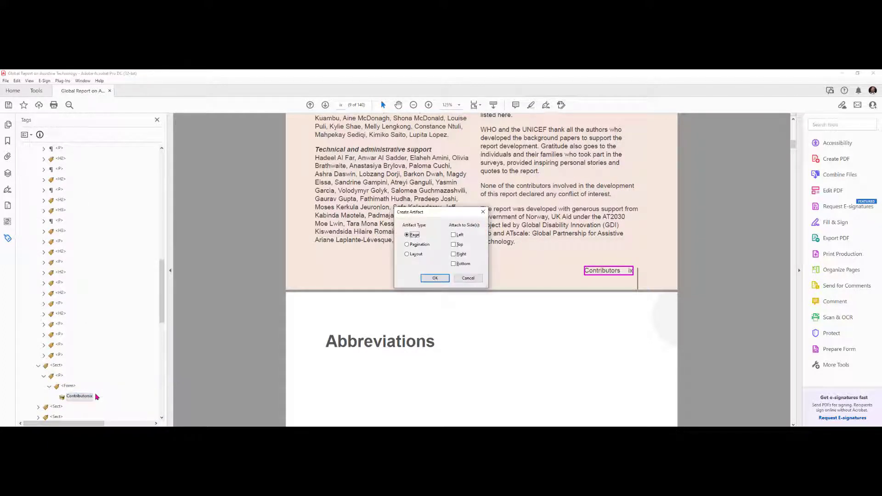
key(Return)
Delete the emptied Sect tag that held the Contributors page footer
click(61, 376)
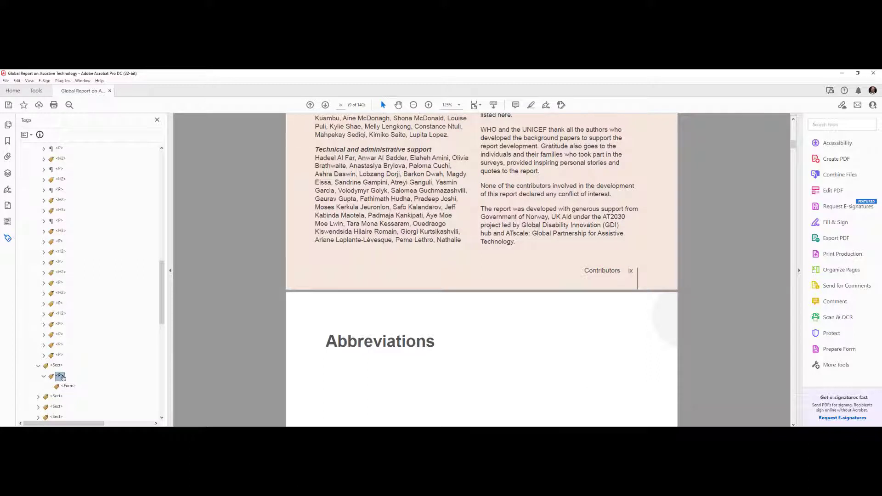
key(Up)
key(Left)
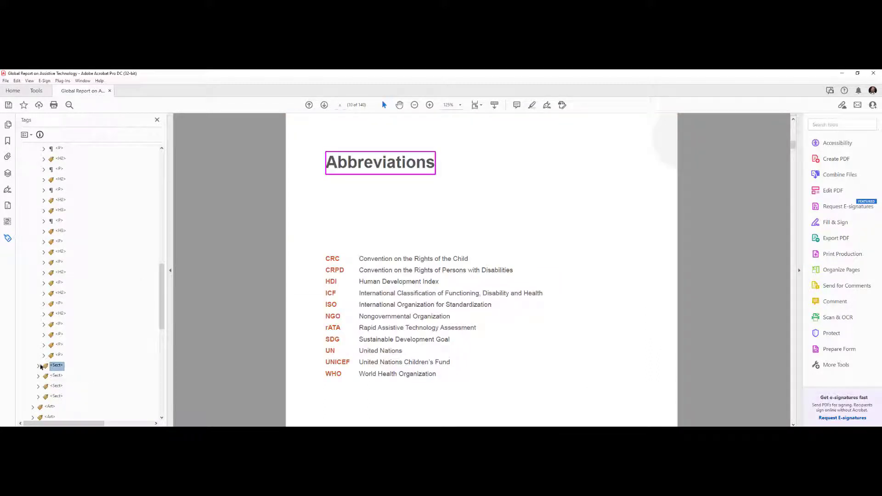
Label the Sect tag of the Contributors section as "Contributors" and collapse it
scroll(83, 212, up, 6)
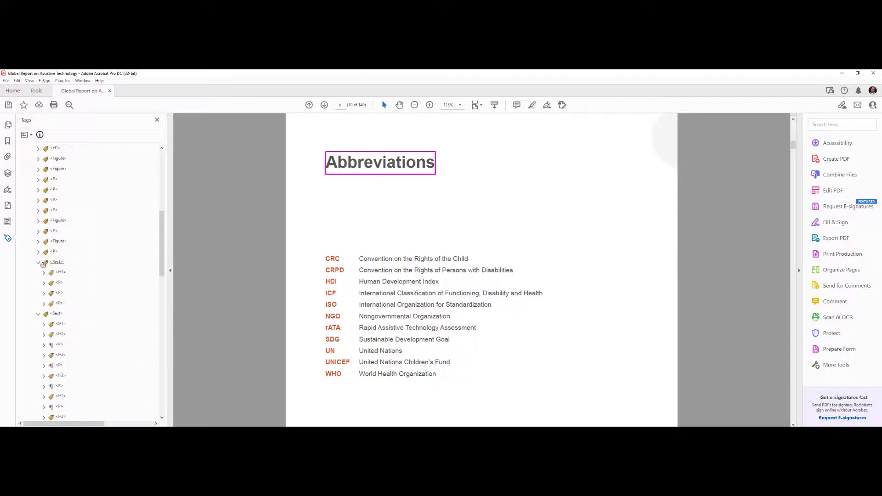
click(59, 315)
click(66, 314)
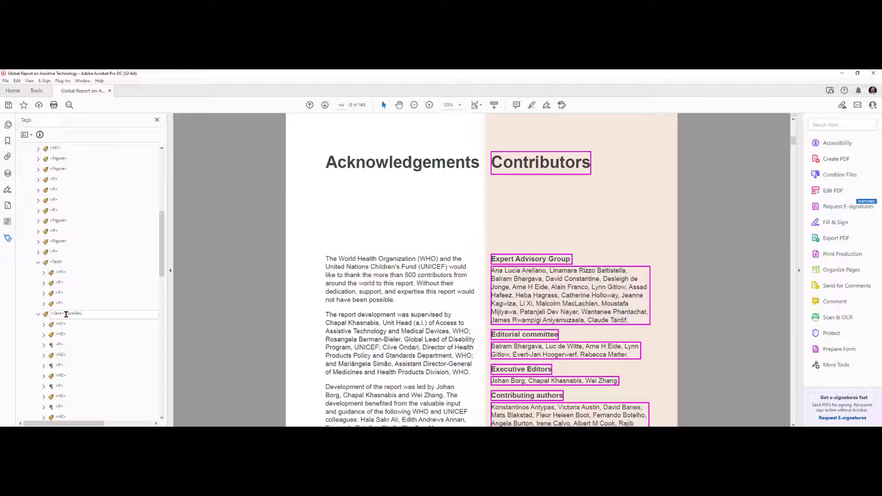
text(Contributors)
key(Return)
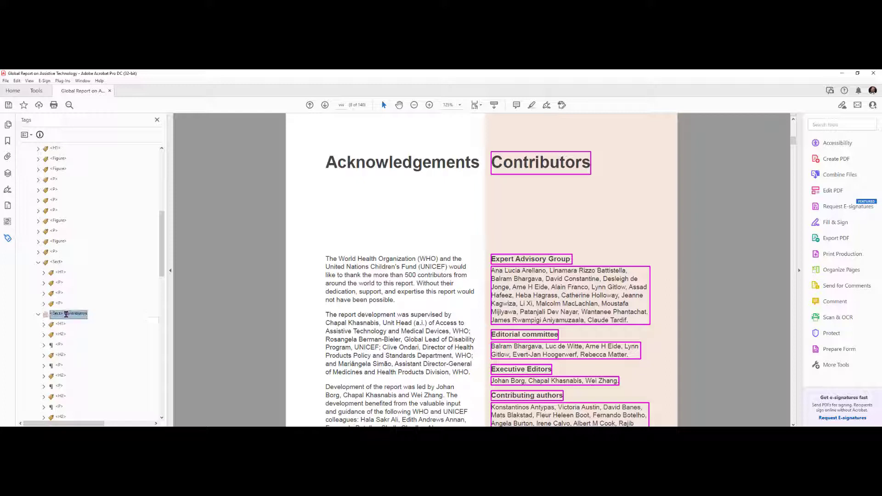
key(Left)
Label the Sect tag above Contributors as "Acknowledgements" and collapse it
key(Up)
key(Up)
key(Up)
key(Up)
key(Up)
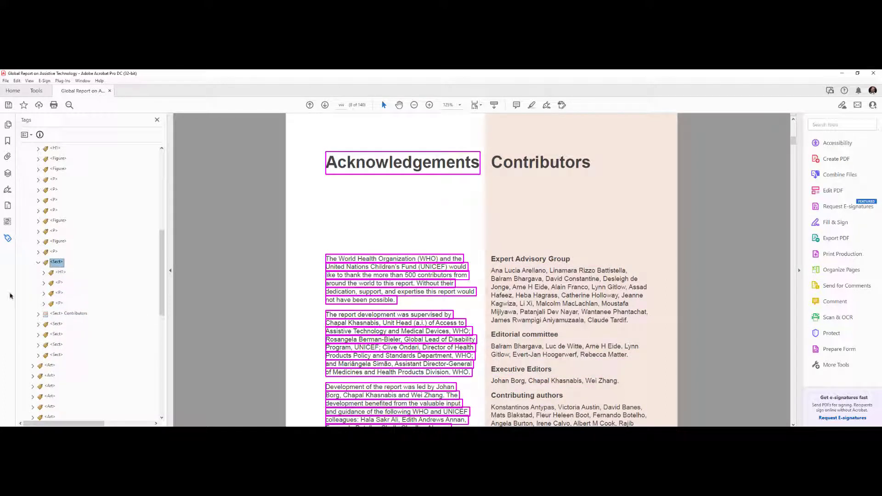
click(67, 263)
click(68, 265)
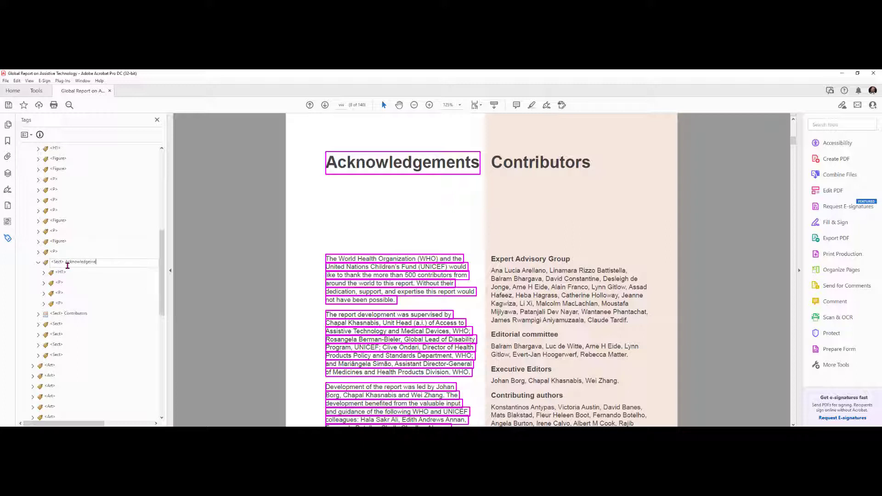
key(Return)
key(Left)
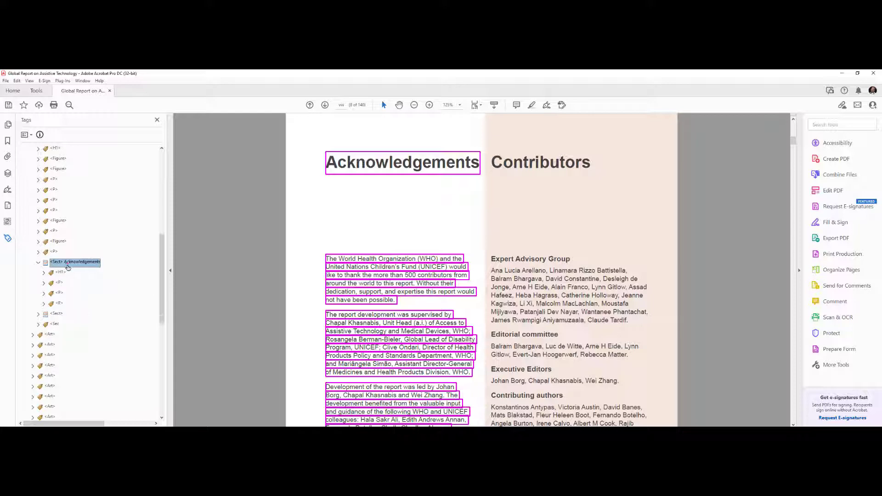
Check the Figure tags preceding the Acknowledgements section, and collapse the expanded Caption and table-of-contents Sect tags
key(Up)
key(Up)
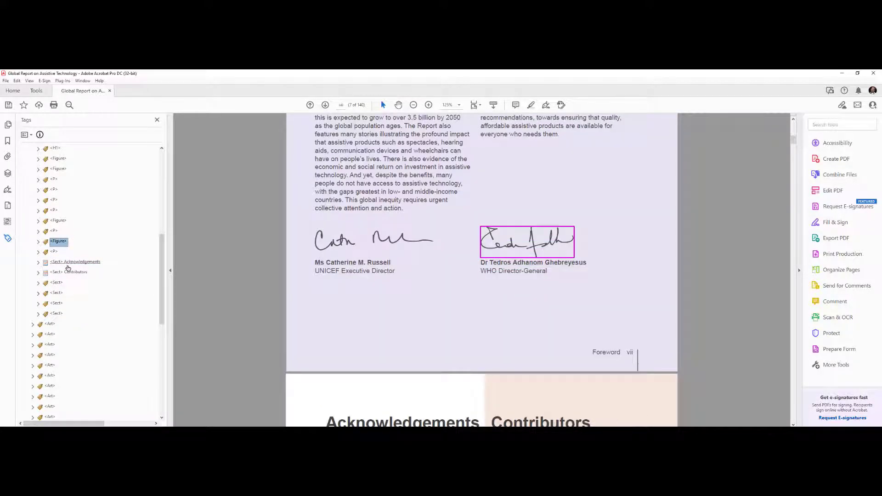
scroll(68, 268, up, 3)
click(58, 221)
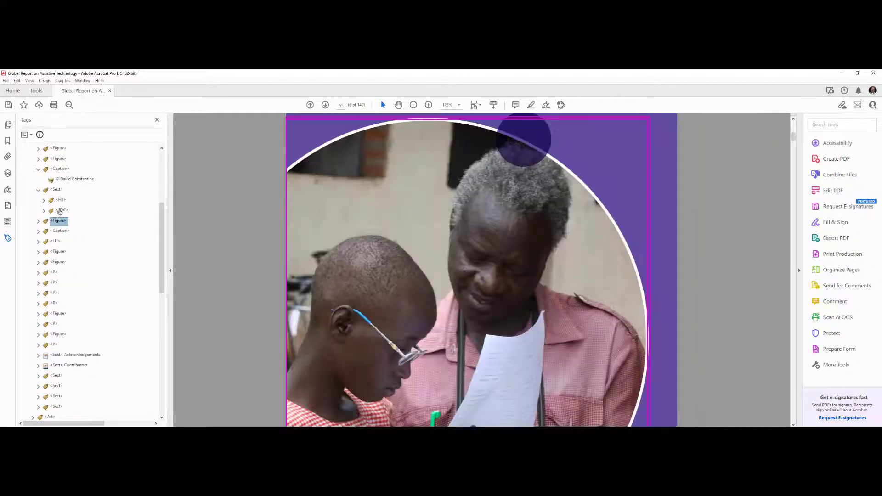
scroll(90, 302, down, 1)
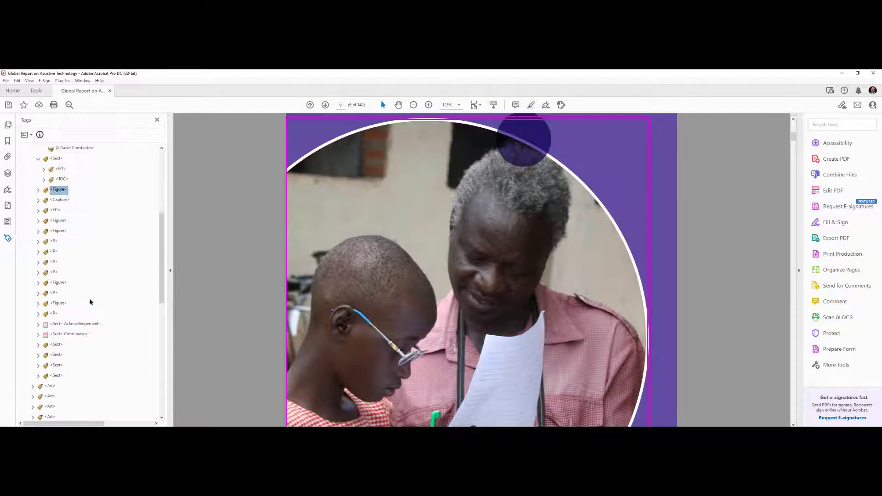
scroll(59, 239, up, 2)
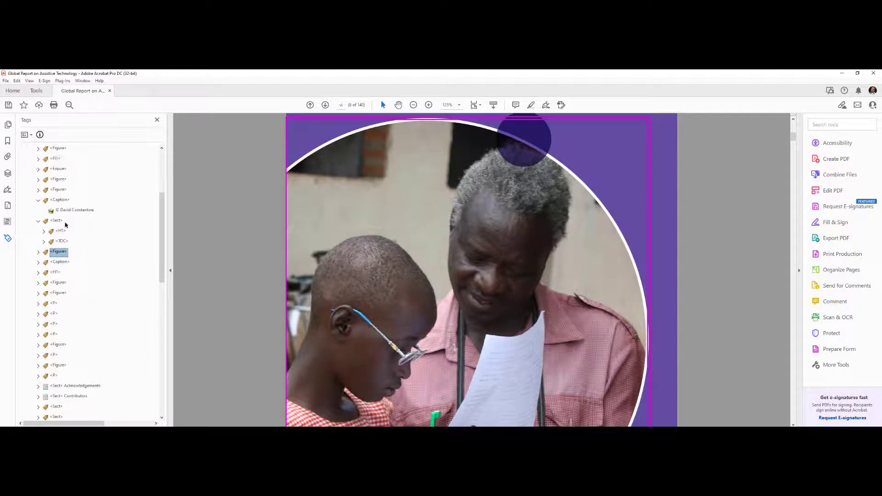
click(38, 201)
click(39, 210)
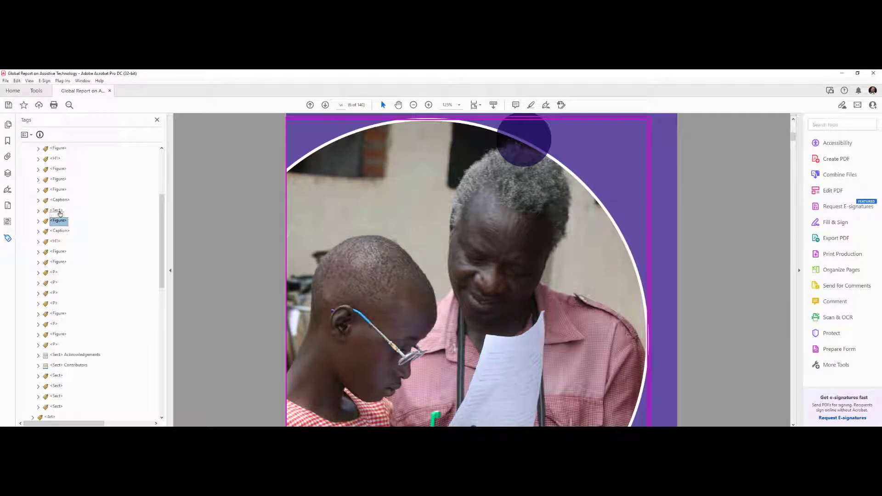
Label the Sect tag holding the table of contents as "Contents"
click(57, 213)
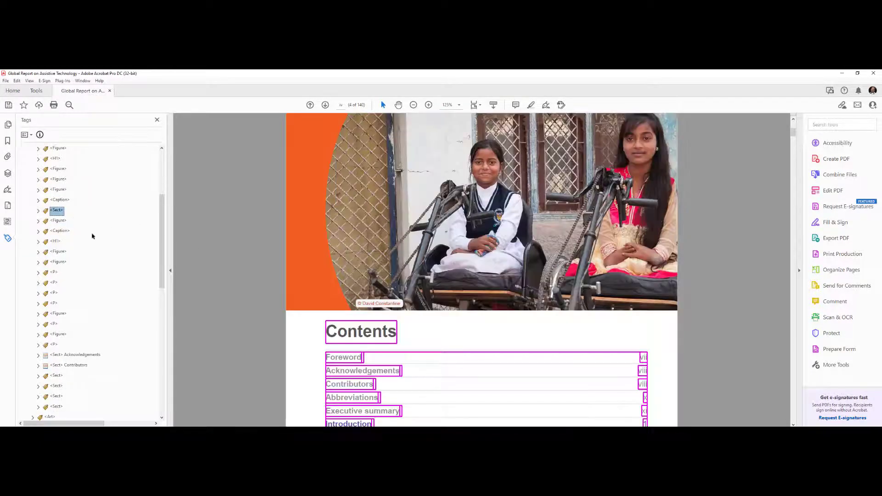
click(65, 211)
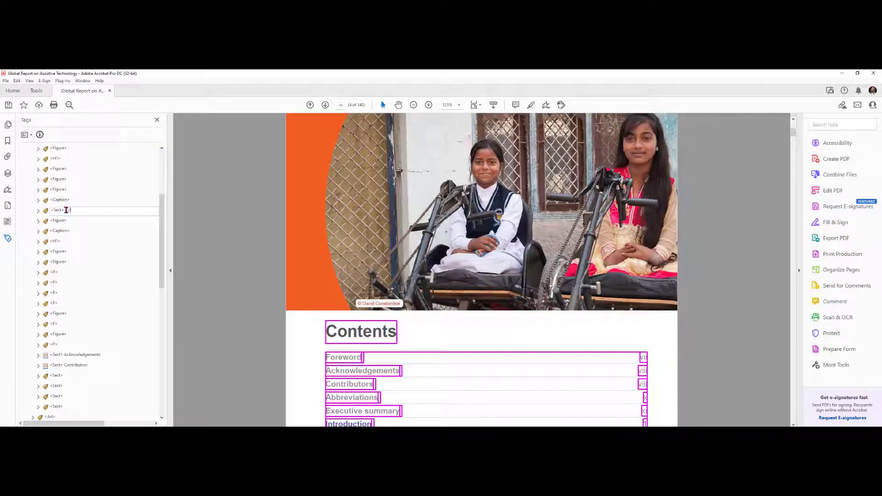
key(Return)
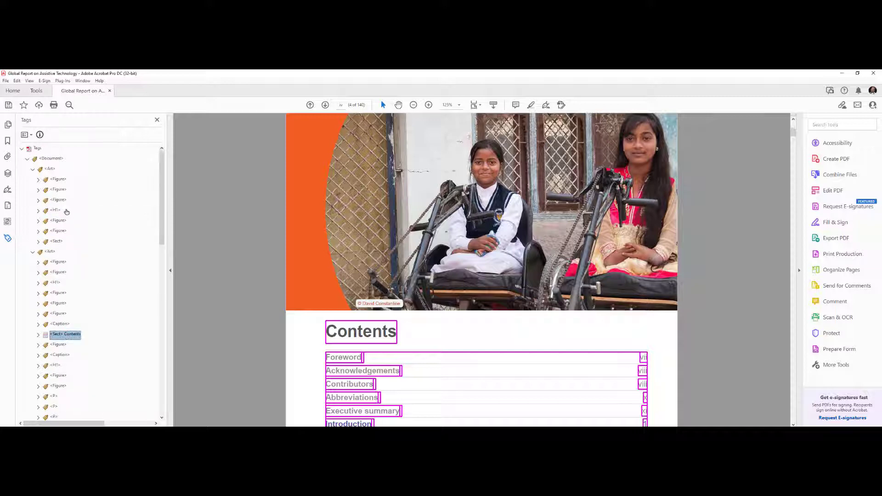
Examine which pages the second and third Art tags under Document cover, collapsing the first two Art tags for overview
click(50, 253)
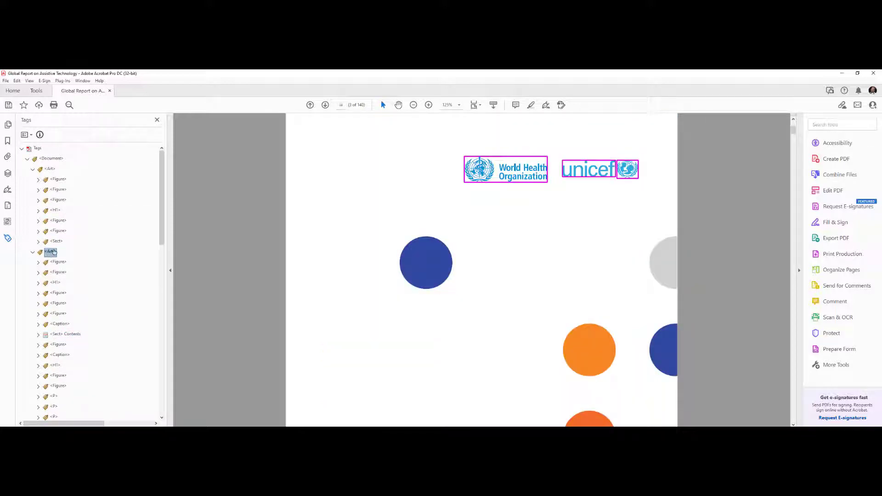
scroll(405, 311, down, 5)
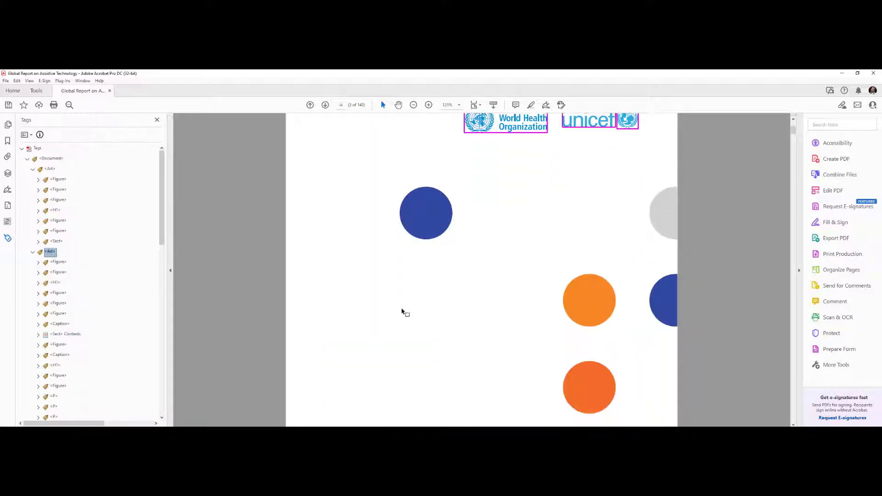
scroll(402, 312, down, 5)
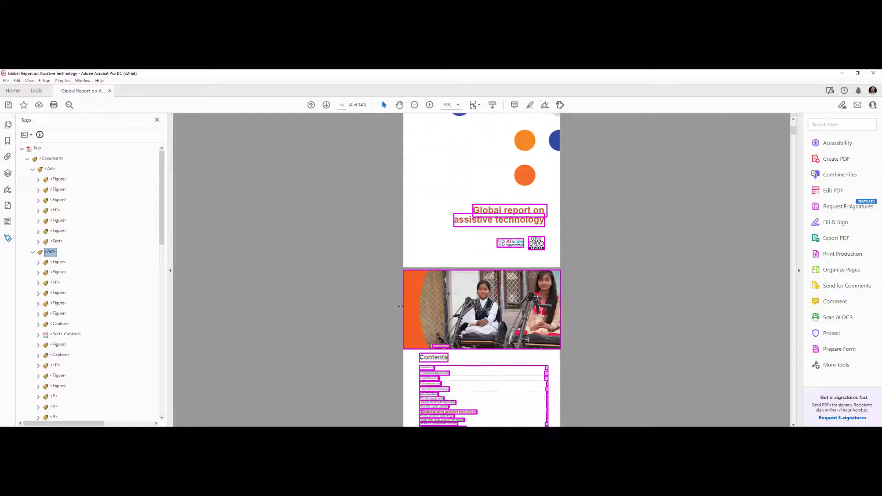
click(35, 254)
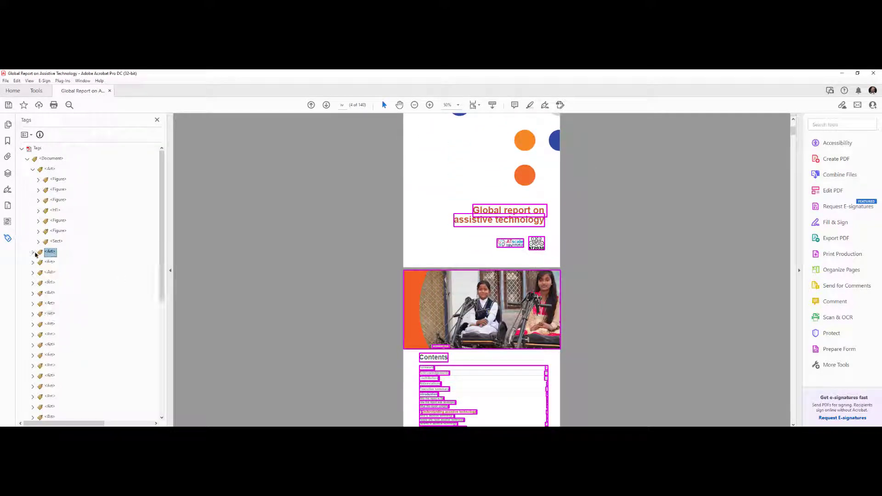
click(32, 169)
click(49, 190)
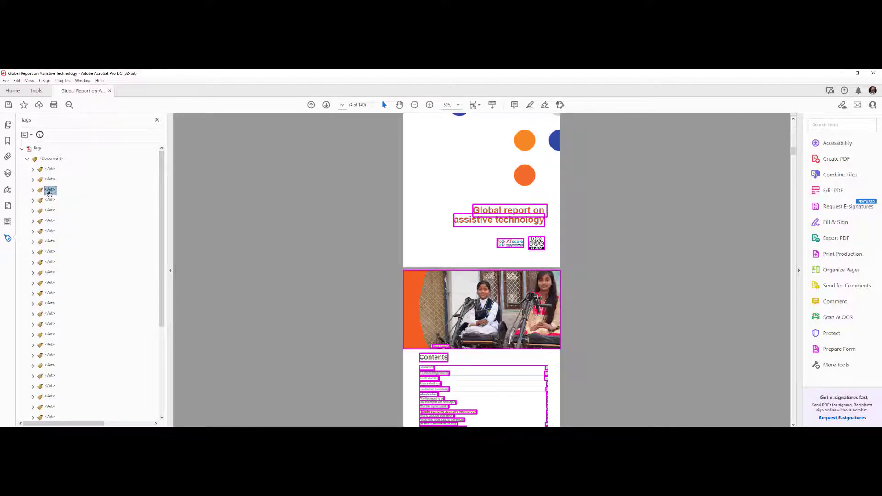
click(50, 180)
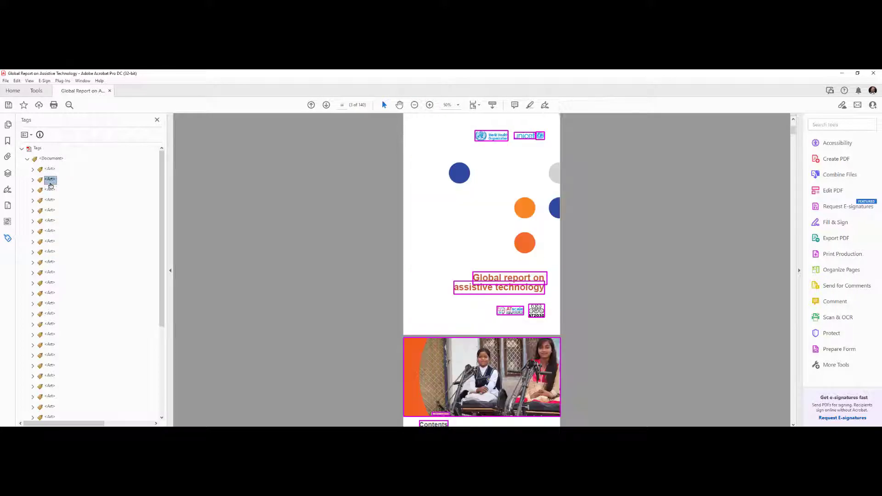
double_click(51, 187)
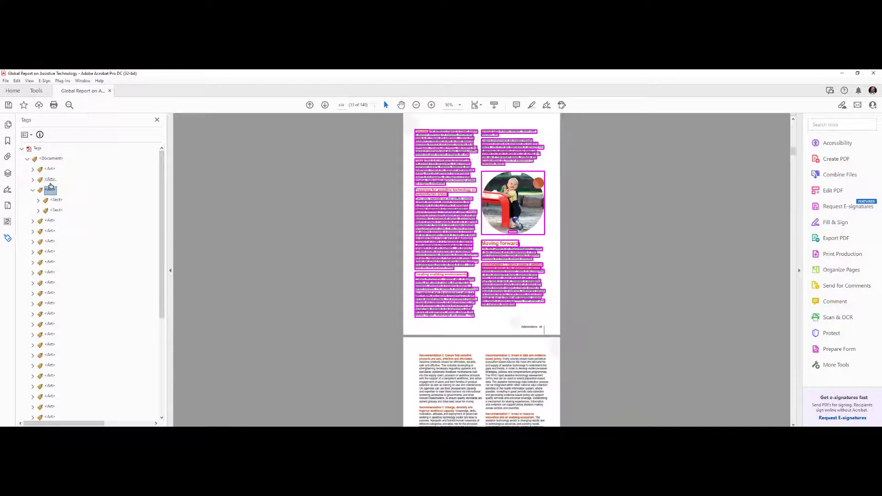
double_click(50, 182)
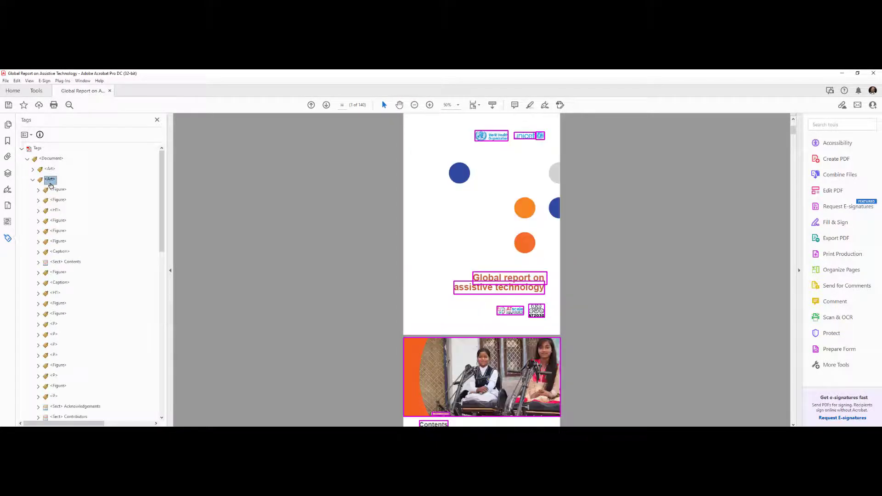
Label the Sect tag following Contributors, which holds the Abbreviations heading, as "Abbreviations"
scroll(55, 346, down, 4)
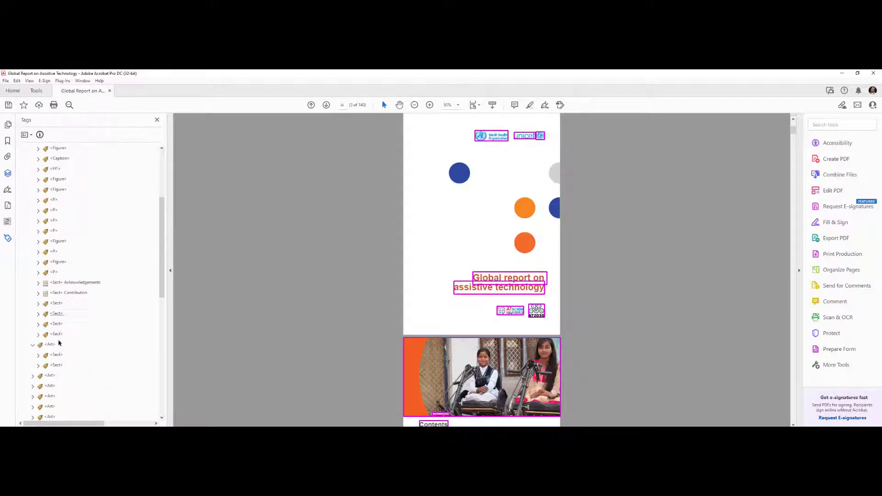
click(50, 345)
click(56, 304)
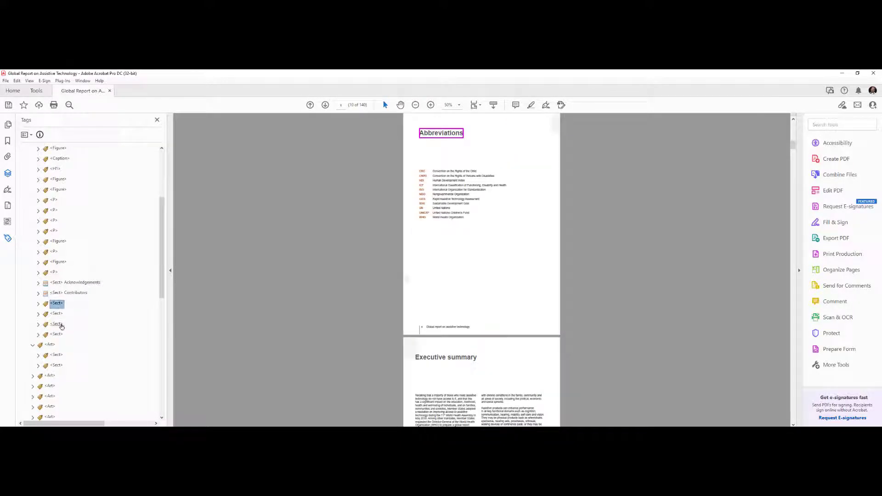
click(57, 303)
text(Abbreviations)
key(Return)
Move all P tags of the following Sect into the Abbreviations Sect after its H1, and delete the emptied Sect
click(65, 314)
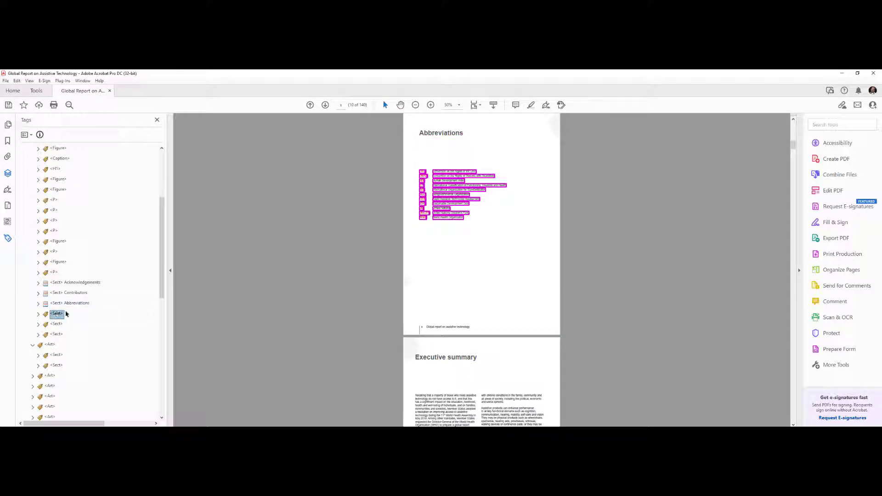
click(38, 304)
click(39, 325)
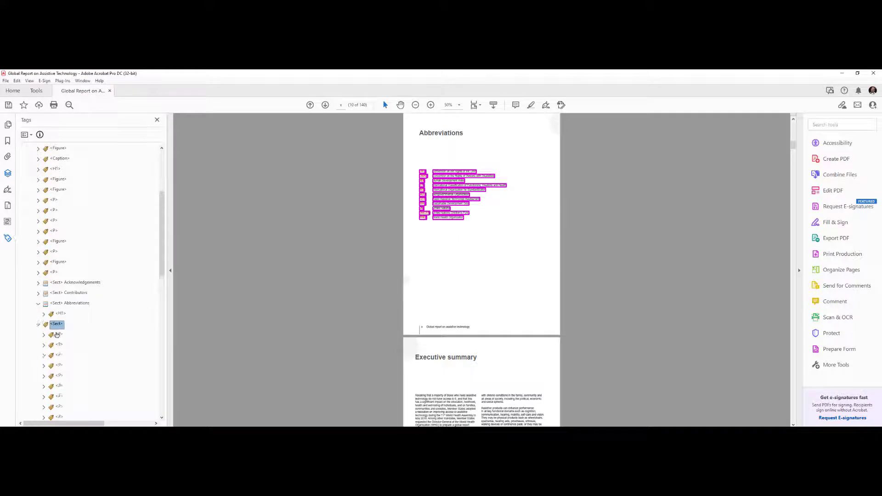
click(58, 334)
scroll(76, 347, down, 3)
shift+click(60, 345)
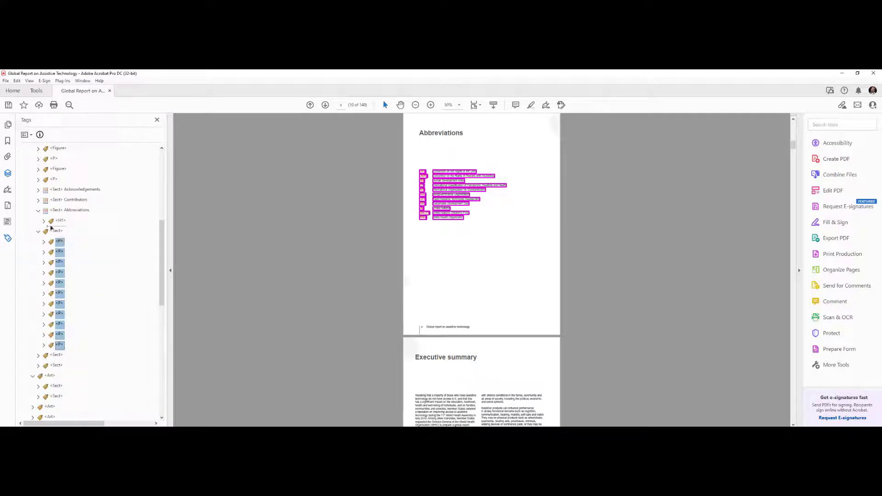
drag(52, 227, 52, 228)
click(57, 344)
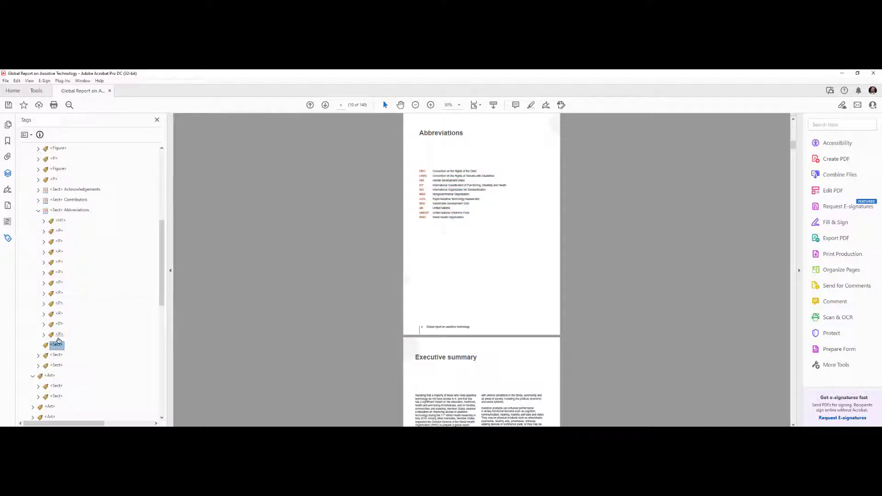
key(Delete)
Check the moved P tags one by one against the abbreviations list, and examine the CRC abbreviation and its definition on the page
key(Up)
key(Up)
key(Up)
key(Up)
key(Up)
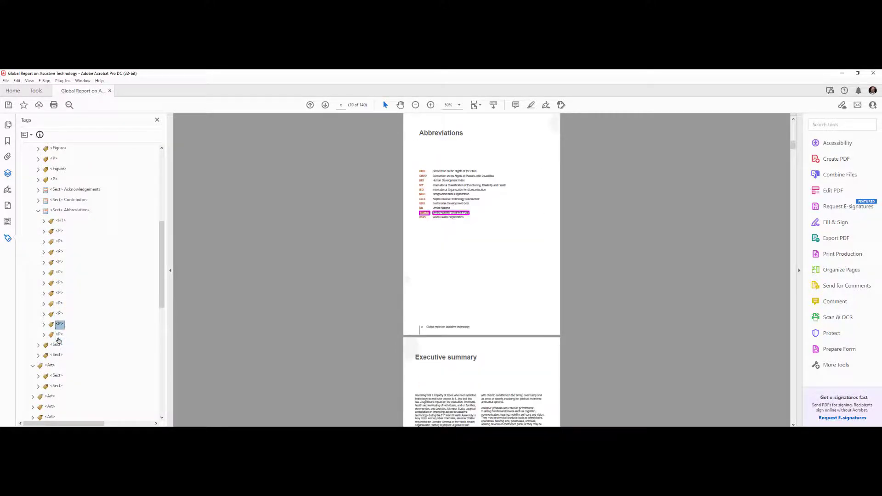
key(Up)
key(Up)
key(Up)
key(Up)
key(Up)
key(Up)
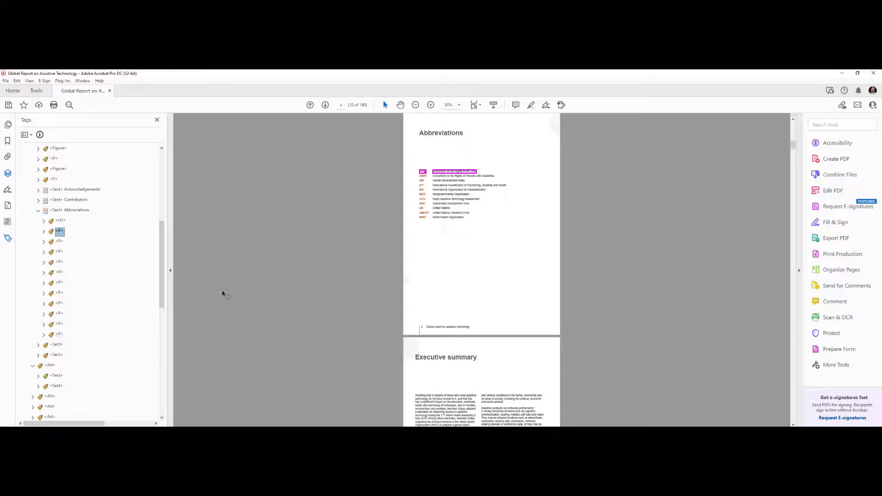
scroll(422, 163, up, 5)
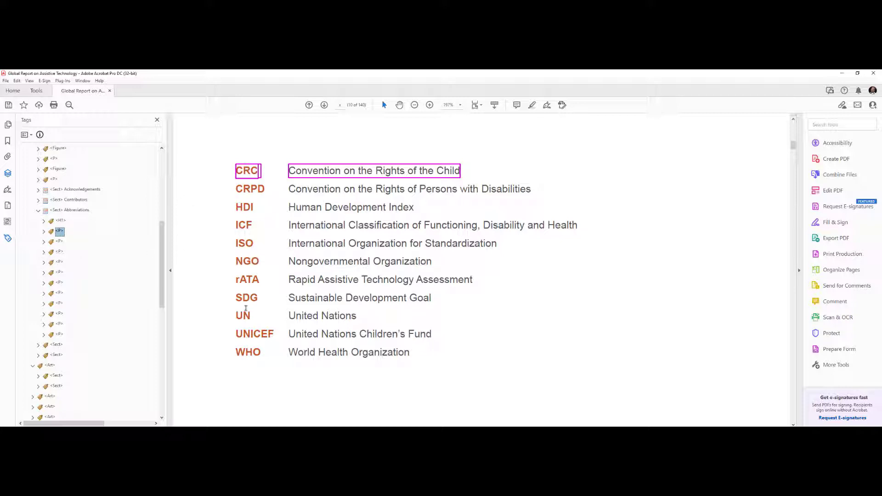
double_click(255, 171)
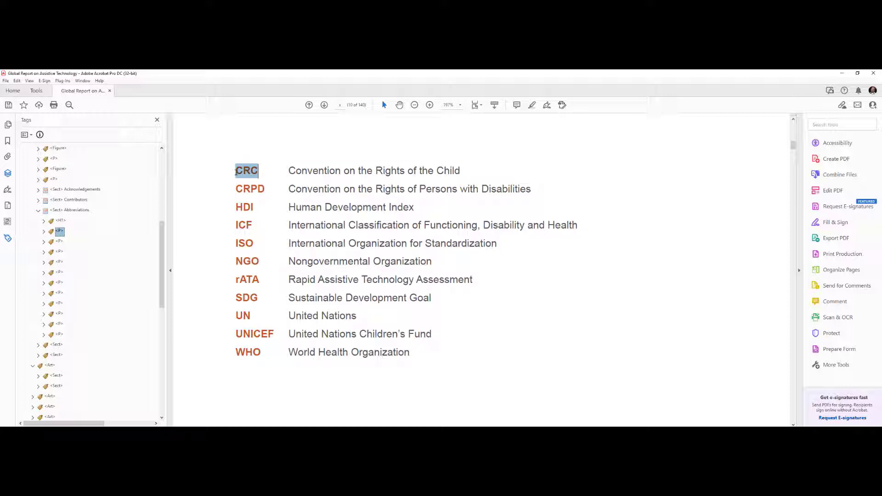
drag(288, 171, 440, 172)
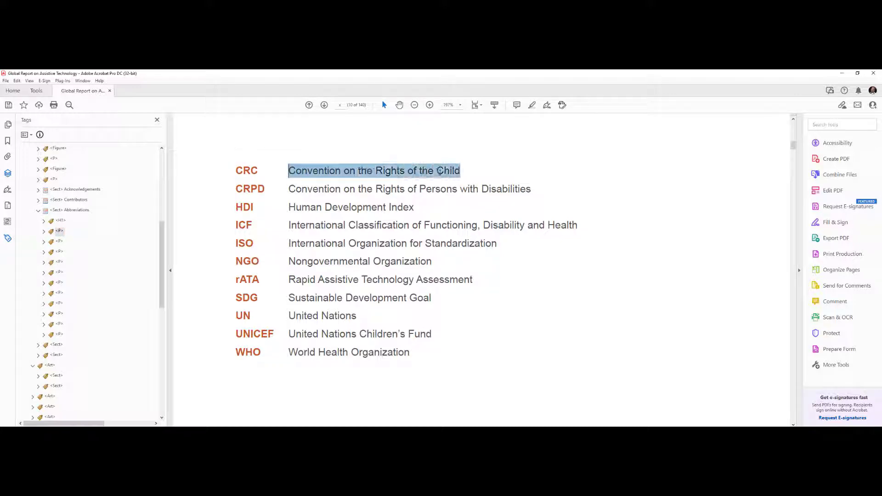
Expand every P tag in the Abbreviations section to examine how each abbreviation and its definition are contained
click(44, 232)
click(66, 244)
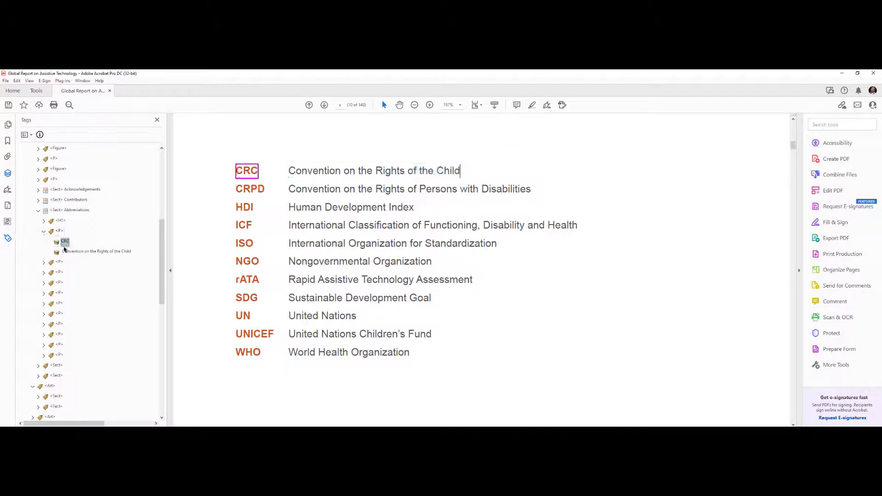
click(56, 263)
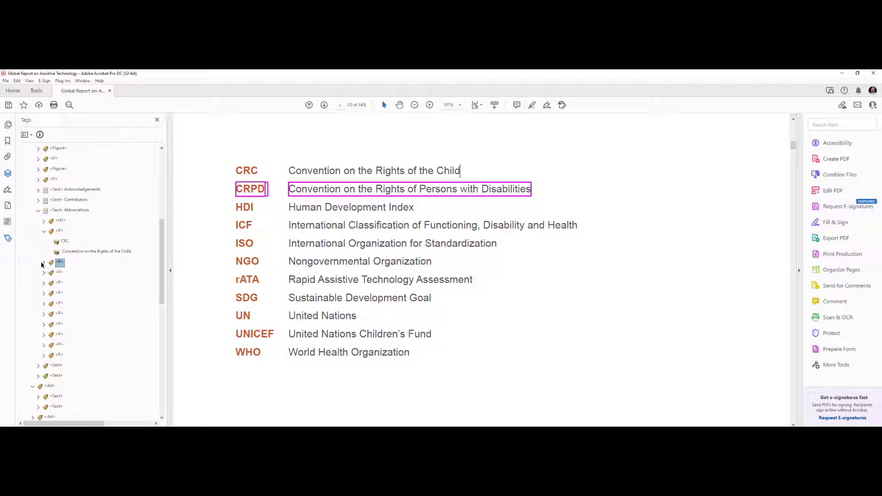
click(44, 262)
click(43, 376)
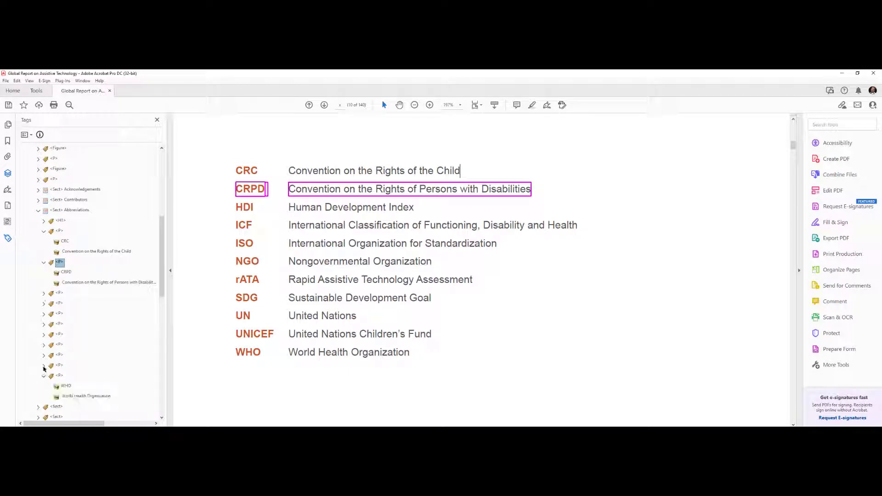
click(44, 365)
click(44, 355)
click(44, 344)
click(45, 334)
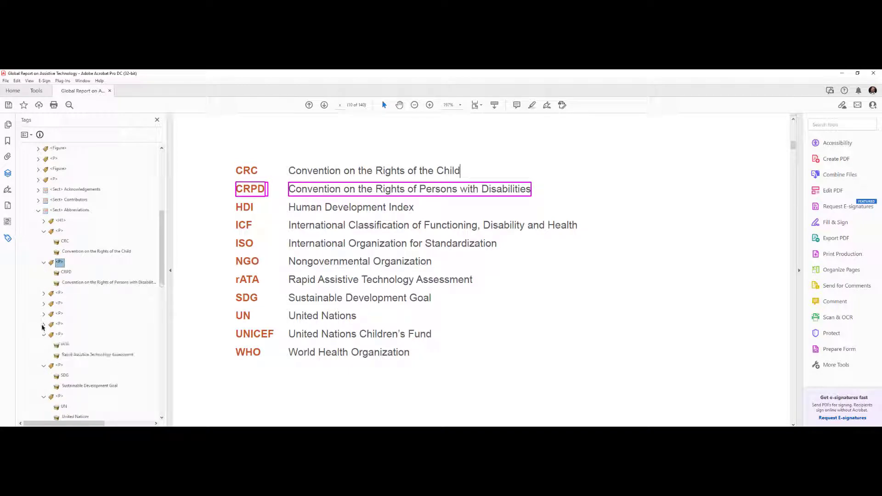
click(44, 325)
click(44, 314)
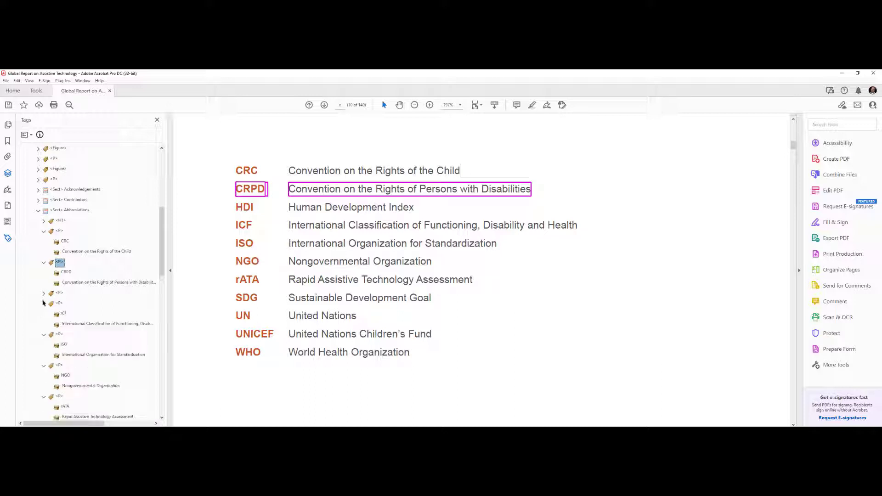
click(43, 304)
click(44, 293)
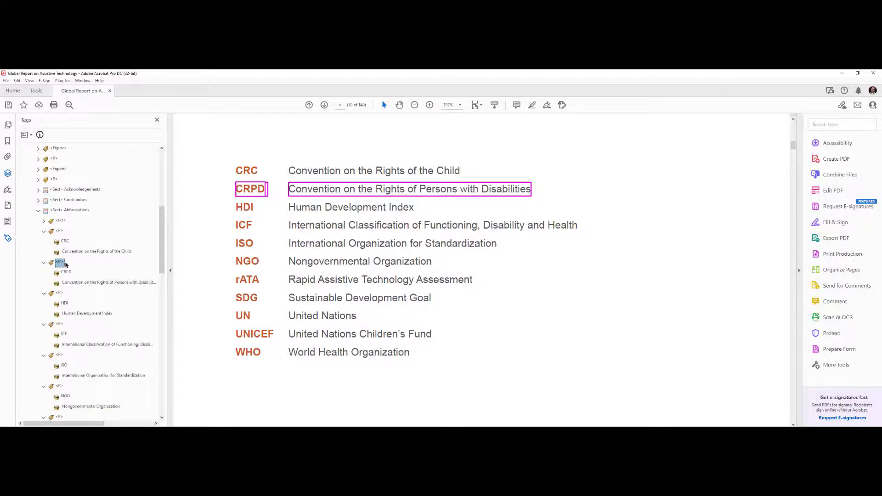
Create a new LI tag directly after the CRC entry's P tag in the Abbreviations section
click(60, 232)
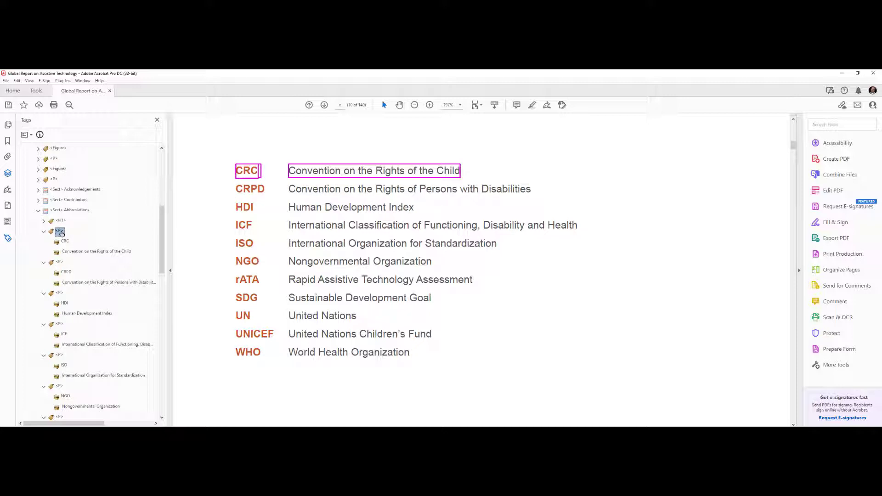
right_click(61, 233)
click(93, 242)
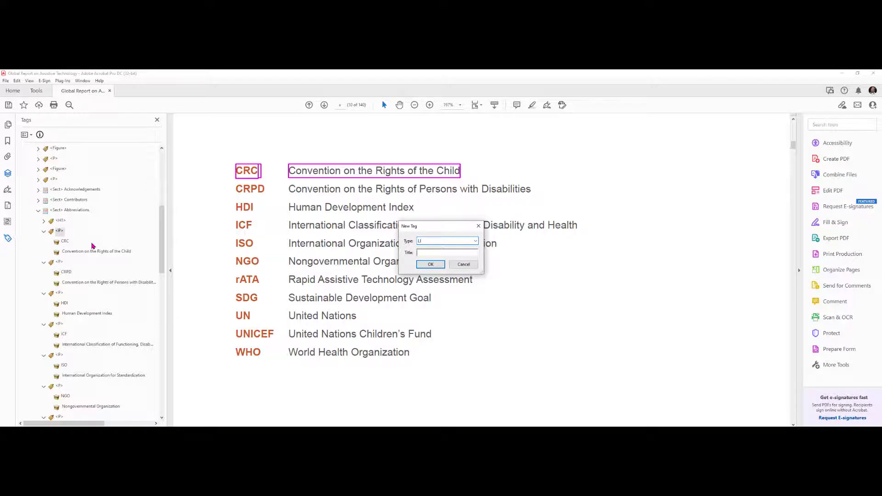
key(Return)
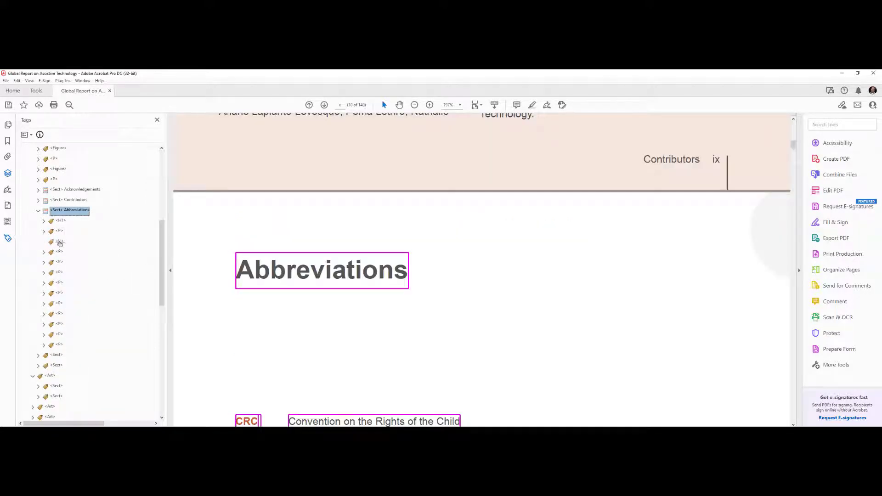
Add nine more LI tags between the P tags of the CRC and CRPD entries in the Abbreviations section
right_click(60, 242)
key(n)
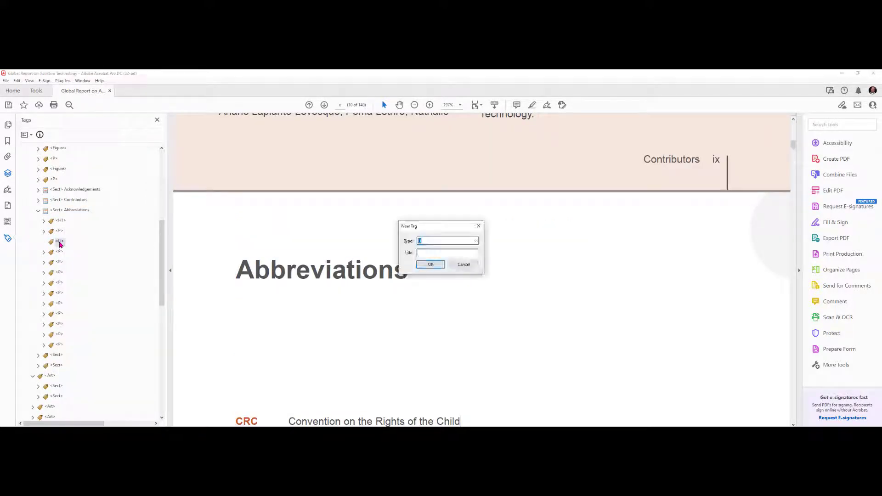
key(Return)
right_click(60, 253)
key(n)
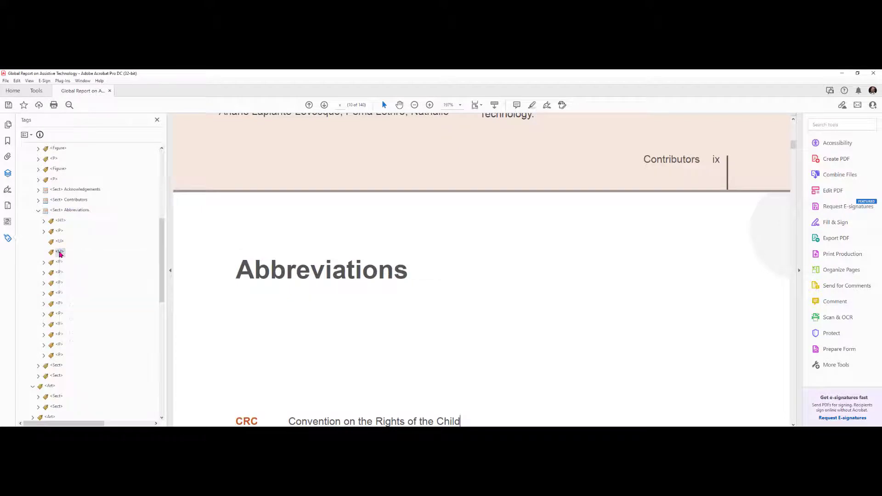
right_click(60, 253)
key(n)
key(Return)
right_click(60, 253)
key(n)
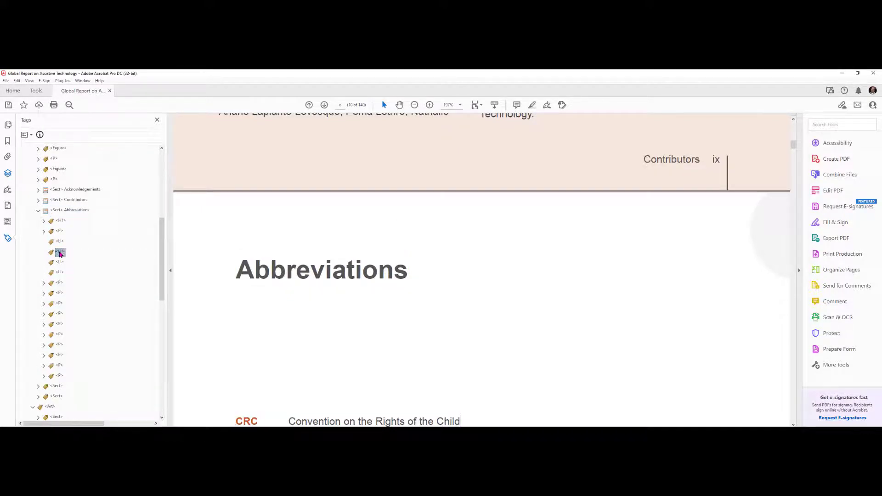
key(Return)
right_click(60, 253)
key(n)
key(Return)
right_click(59, 253)
key(n)
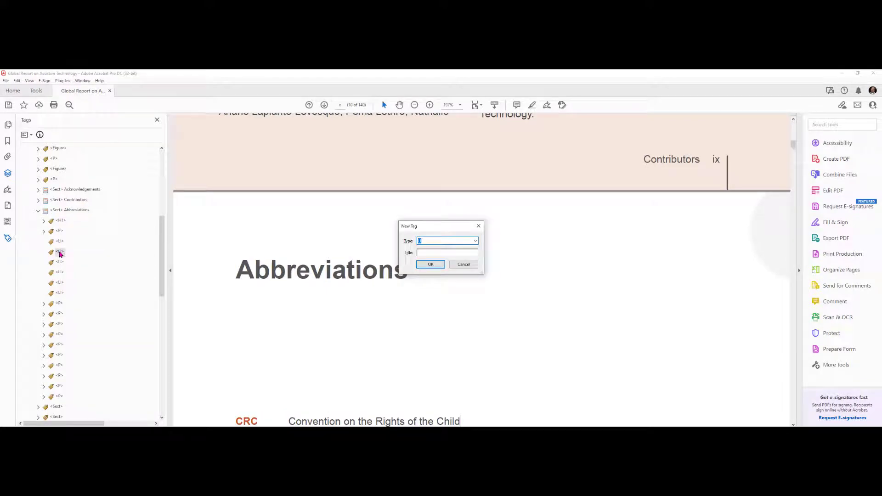
key(Return)
right_click(59, 253)
key(n)
key(Return)
right_click(59, 252)
key(n)
key(Return)
right_click(60, 253)
key(n)
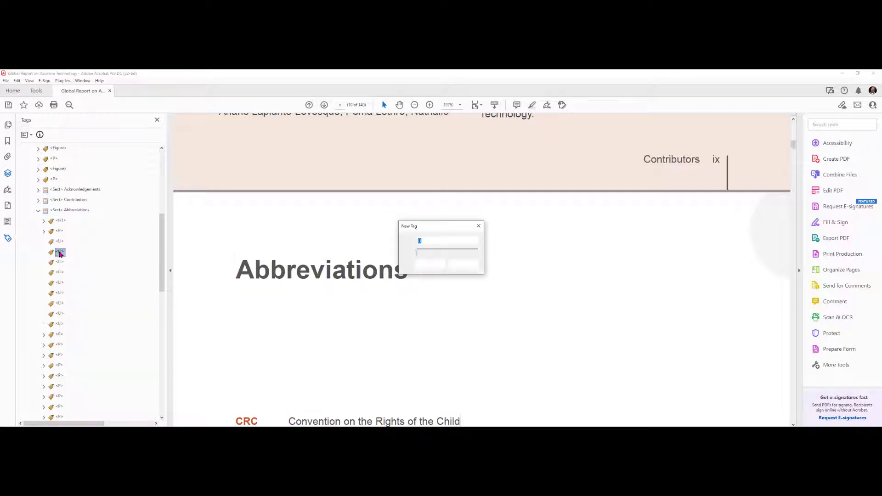
key(Return)
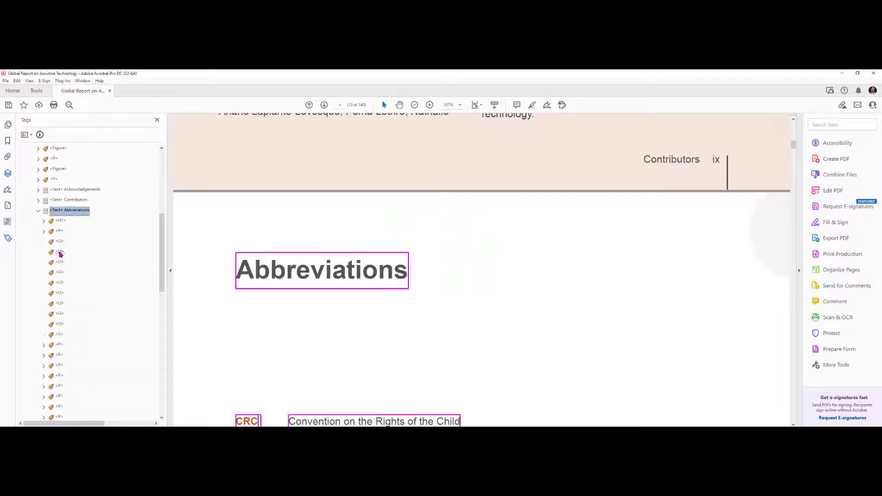
click(60, 345)
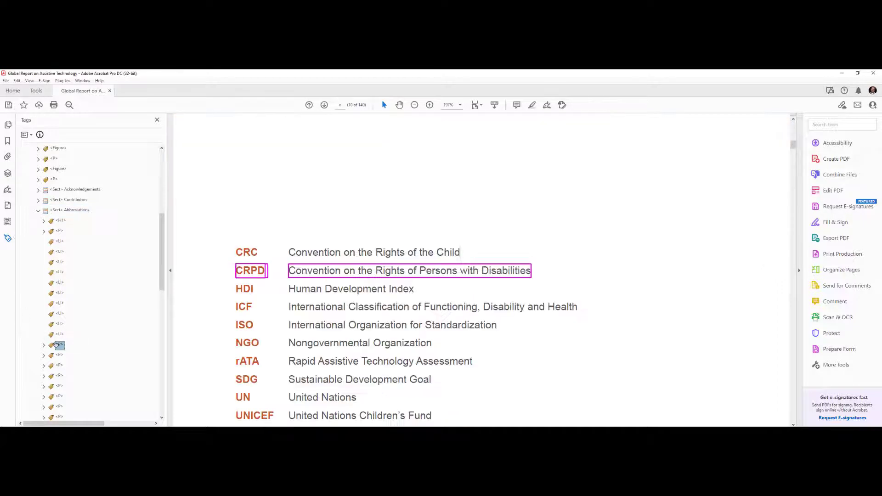
Change the type of all P tags from the CRPD entry to the end of the Abbreviations section to LBody
scroll(74, 317, down, 3)
shift+click(59, 346)
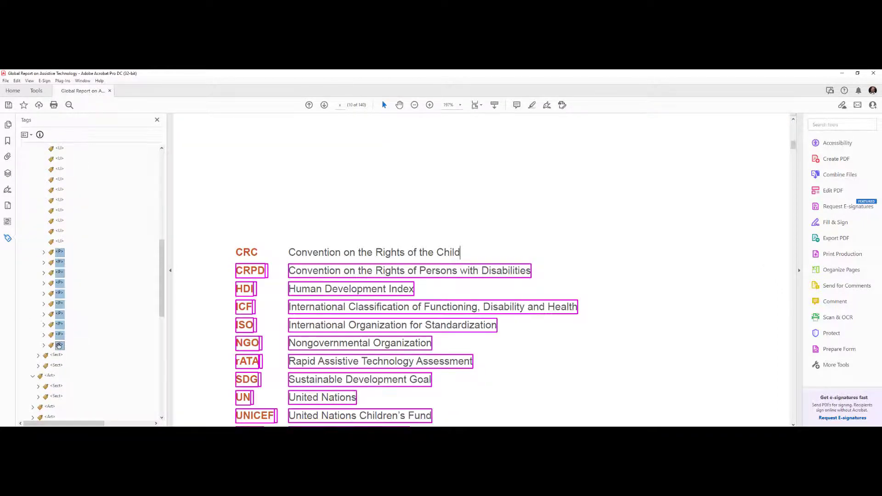
right_click(59, 345)
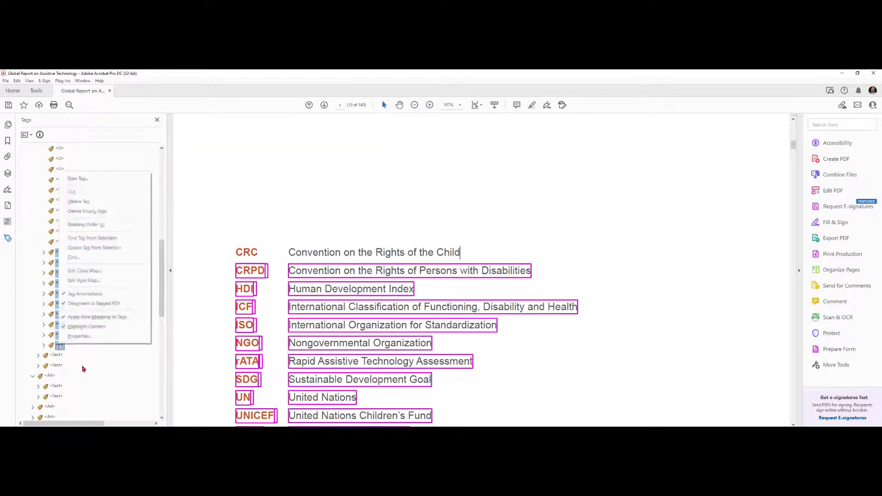
click(81, 337)
text(LBody)
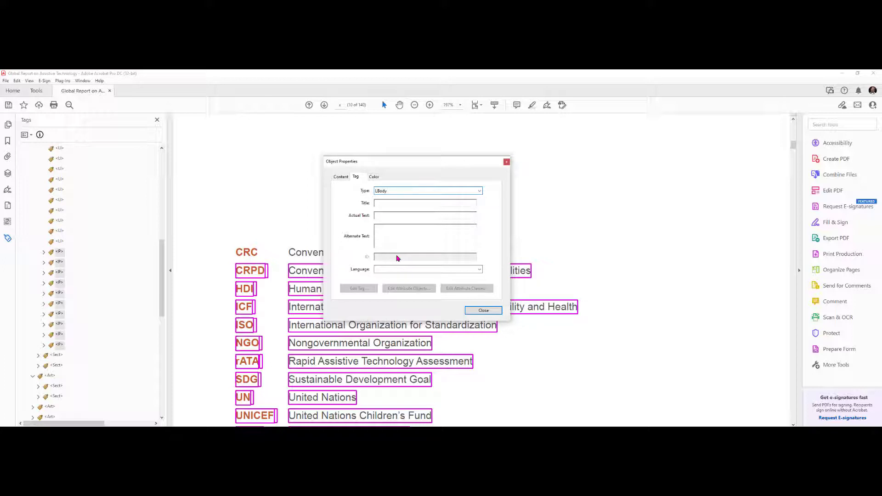
key(Return)
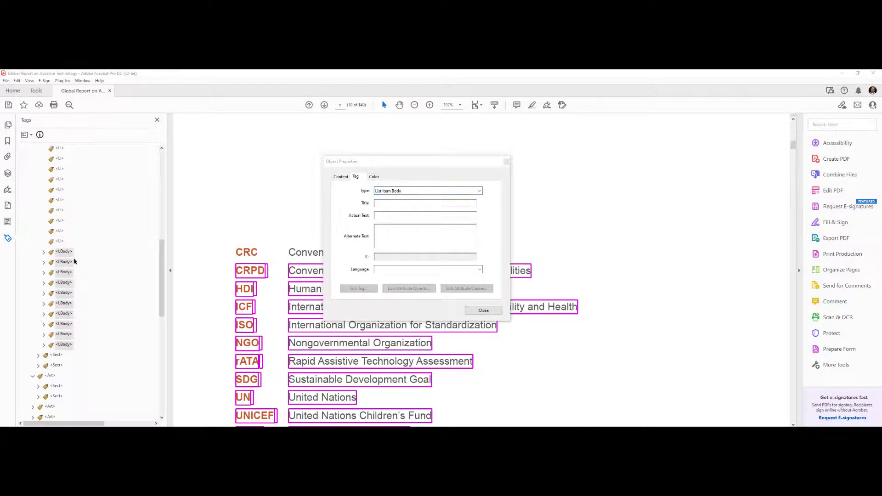
Check the contents of the CRPD entry's LBody tag and create an Lbl tag directly after the first LI tag
scroll(69, 208, up, 2)
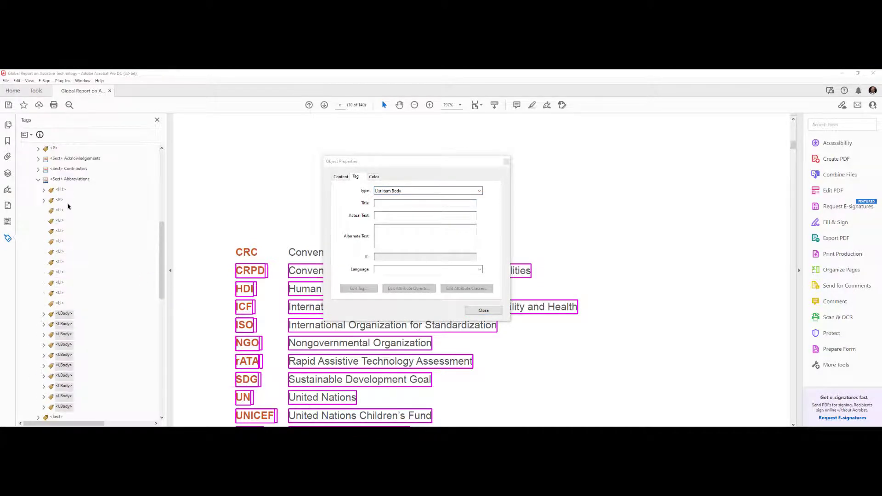
click(44, 315)
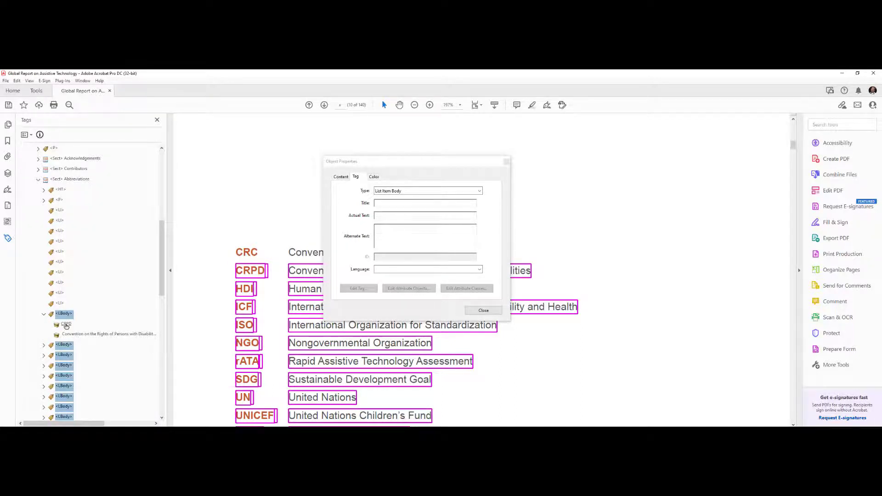
click(68, 335)
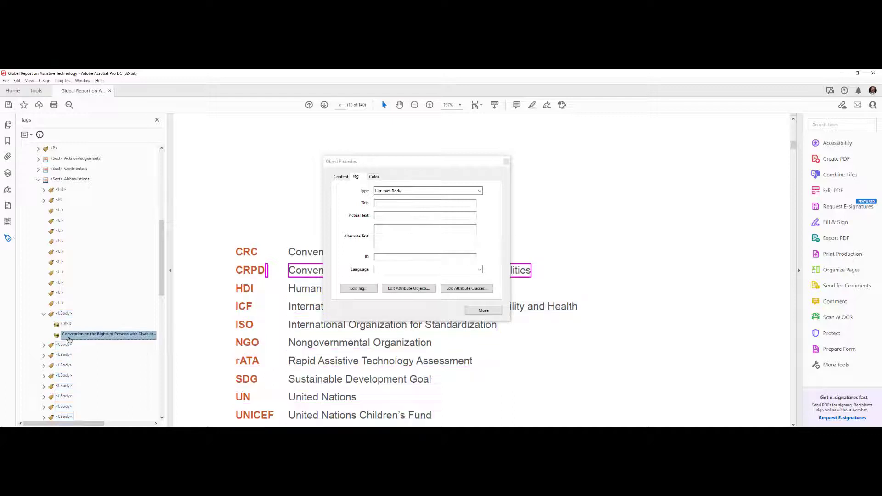
click(66, 326)
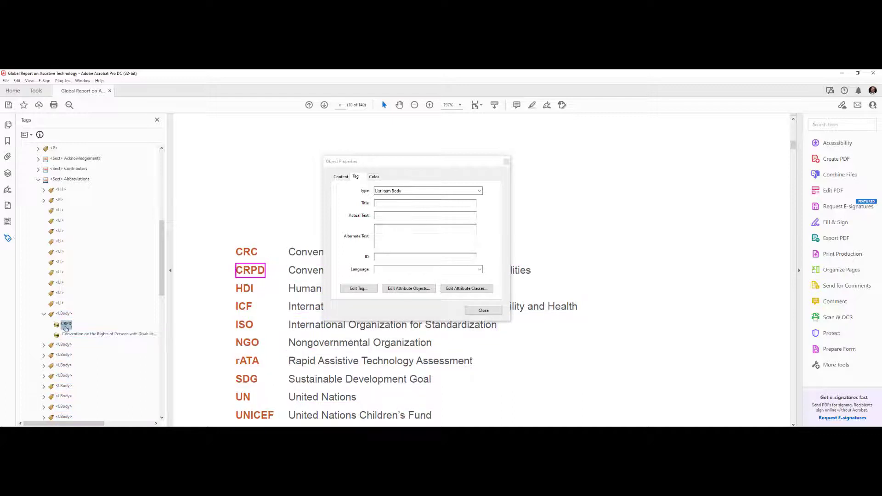
click(61, 210)
right_click(70, 212)
click(93, 219)
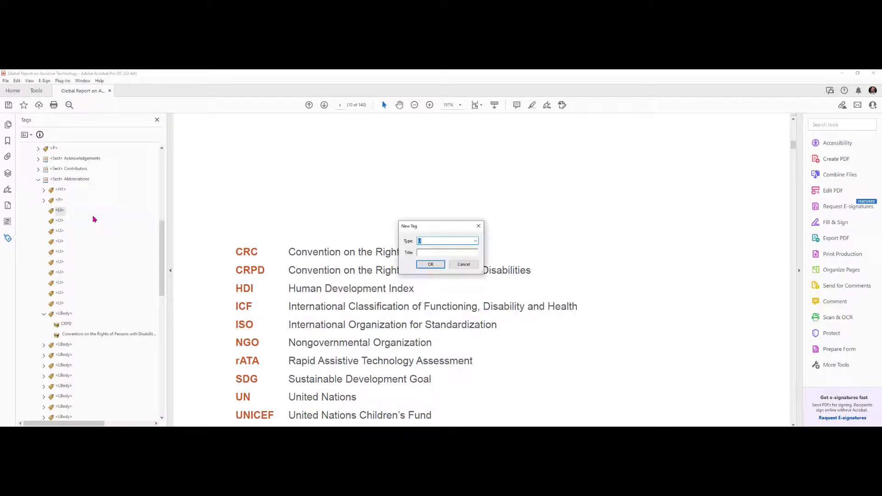
text(Lbl)
key(Return)
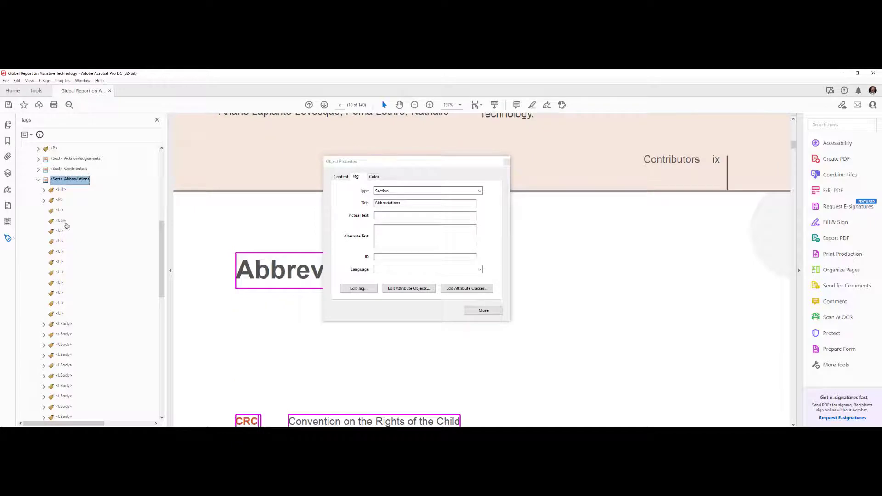
Create an L tag directly after the CRC entry's P tag in the Abbreviations section
click(60, 201)
right_click(60, 201)
click(80, 208)
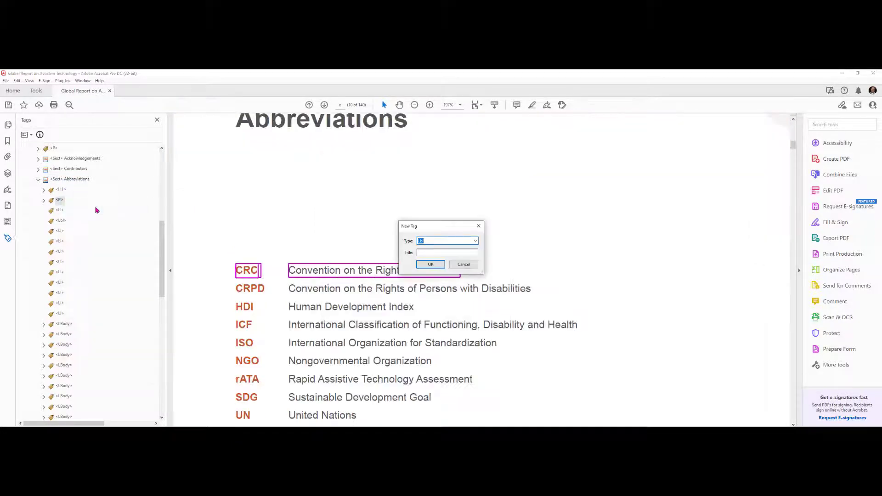
text(L)
key(Return)
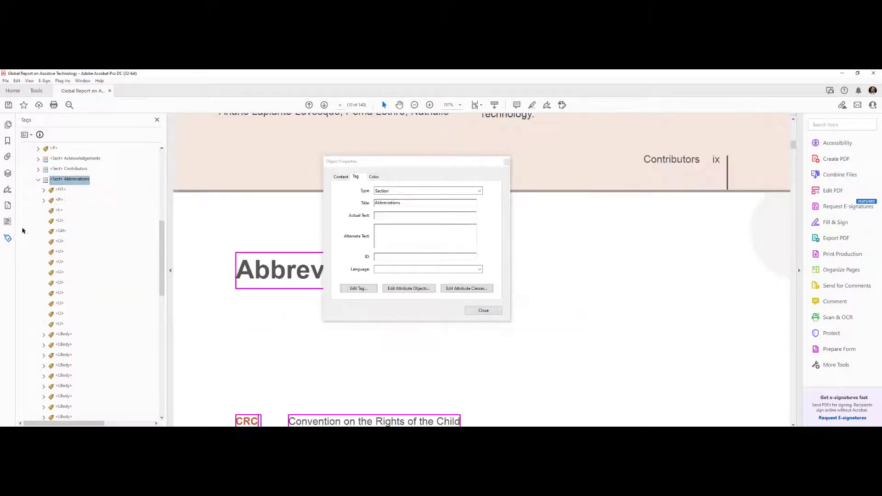
Move the first LI tag, the Lbl tag and the CRPD entry's LBody tag inside the L tag
click(58, 210)
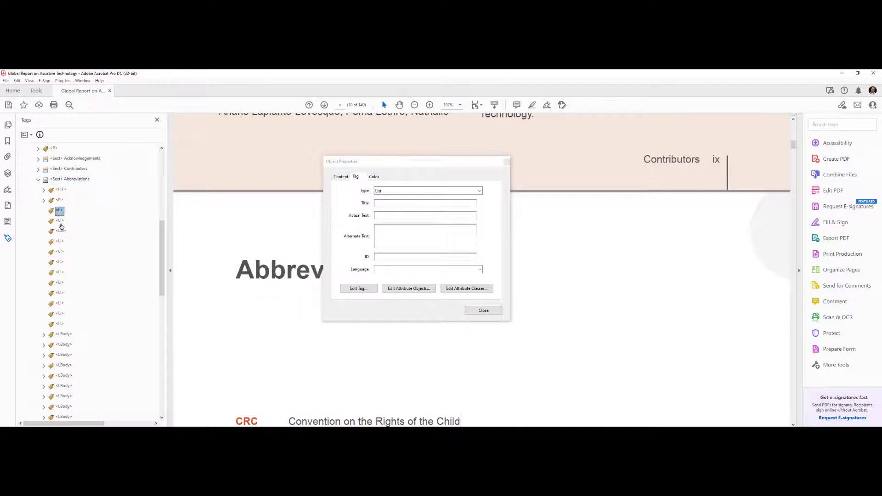
click(60, 221)
mouse_move(61, 209)
mouse_down()
mouse_move(61, 231)
mouse_move(57, 223)
mouse_up()
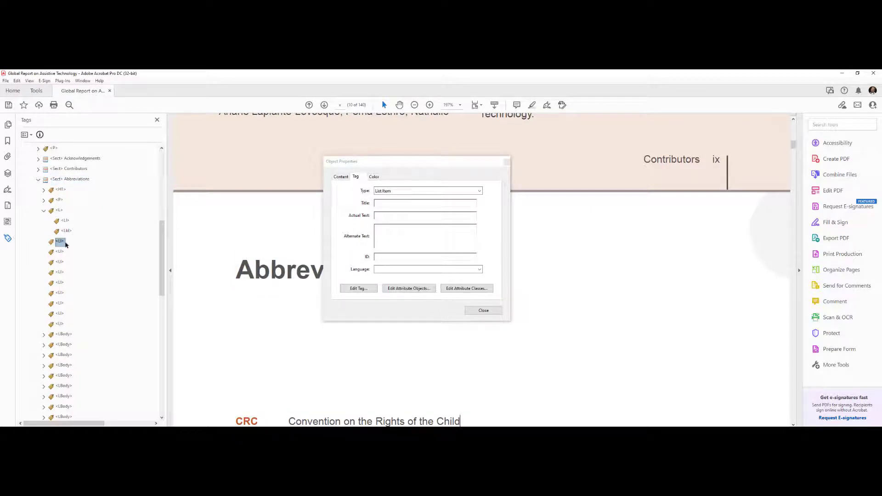
drag(64, 334, 55, 243)
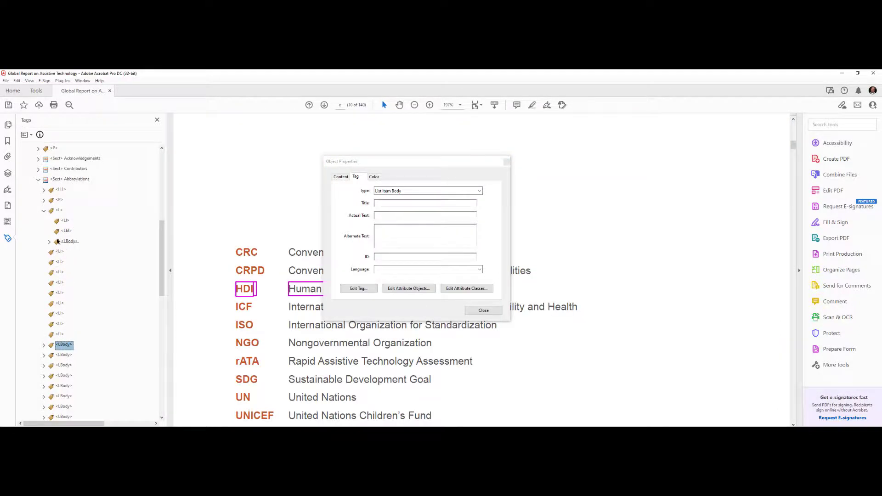
Move the CRPD text from its LBody tag into the Lbl tag, and collapse both tags
click(49, 242)
click(73, 252)
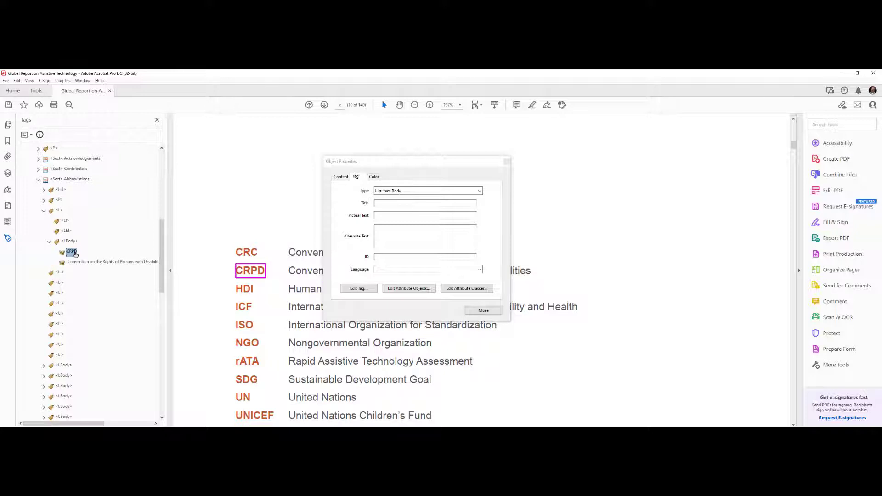
mouse_move(74, 253)
mouse_down()
mouse_move(70, 235)
mouse_move(74, 244)
mouse_up()
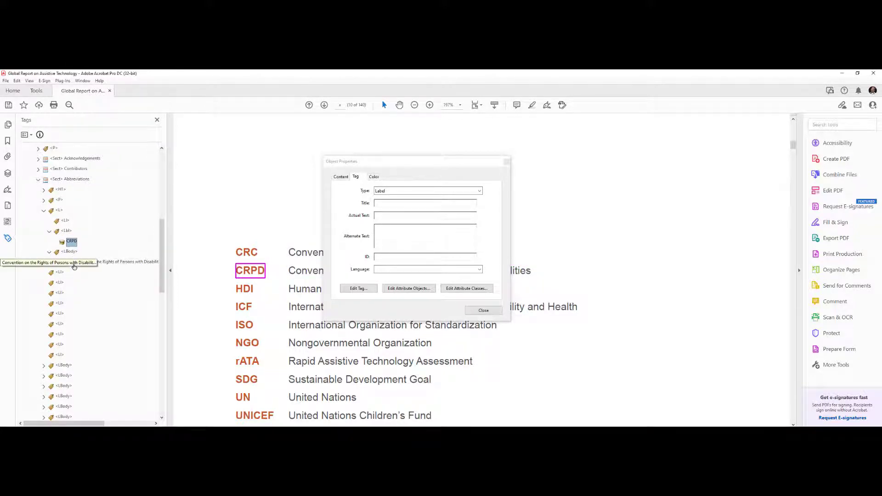
click(75, 262)
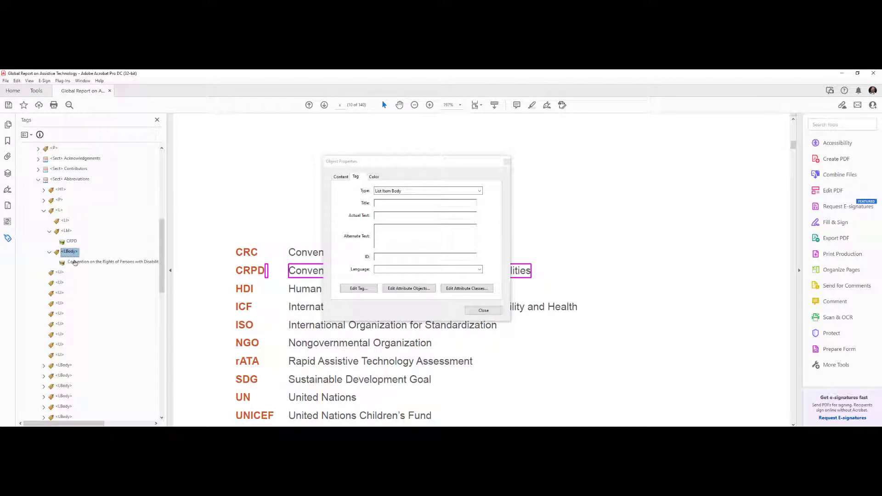
click(53, 231)
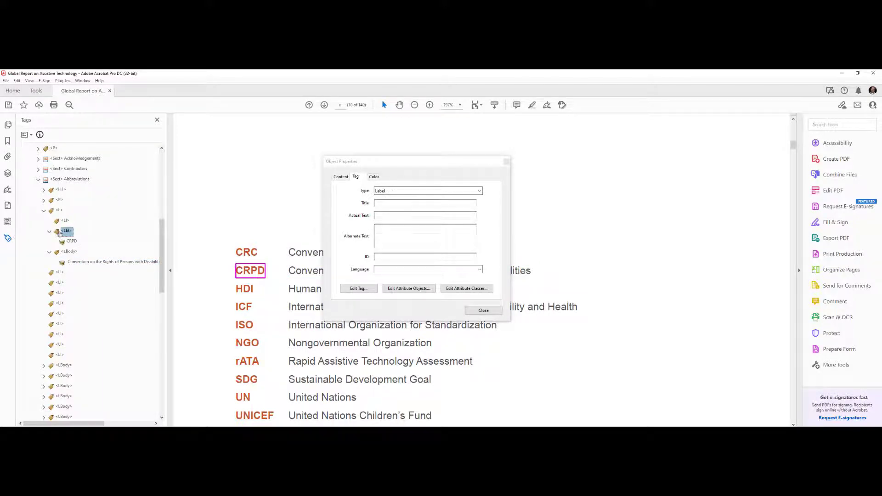
click(50, 232)
click(50, 242)
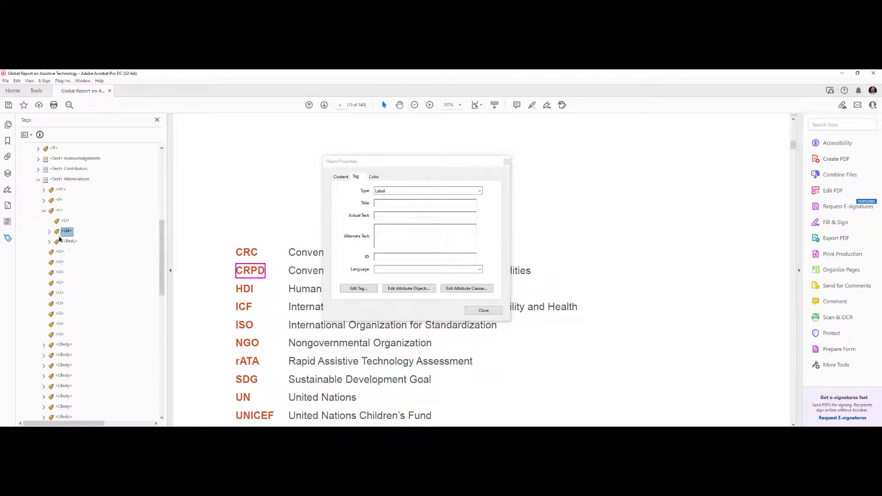
Nest the CRPD entry's Lbl and LBody tags inside the list's LI tag and collapse that LI
click(69, 242)
ctrl+click(66, 234)
drag(66, 233, 65, 223)
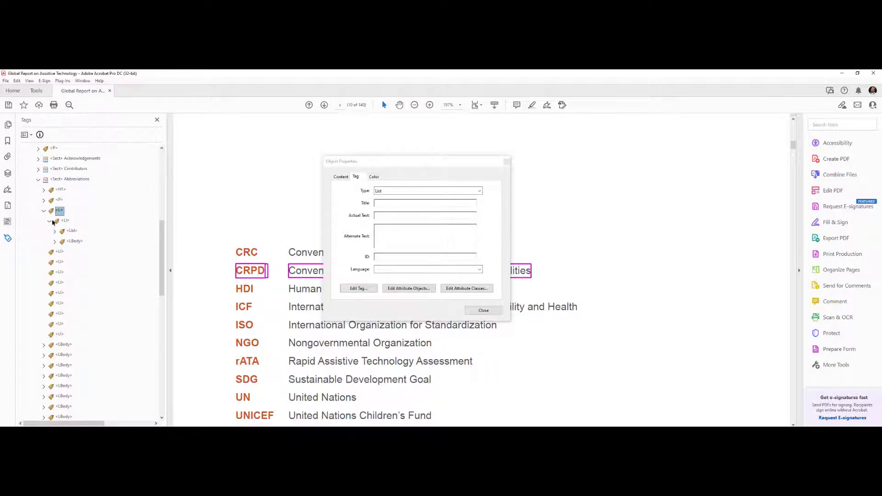
click(56, 223)
click(50, 223)
drag(59, 233, 56, 223)
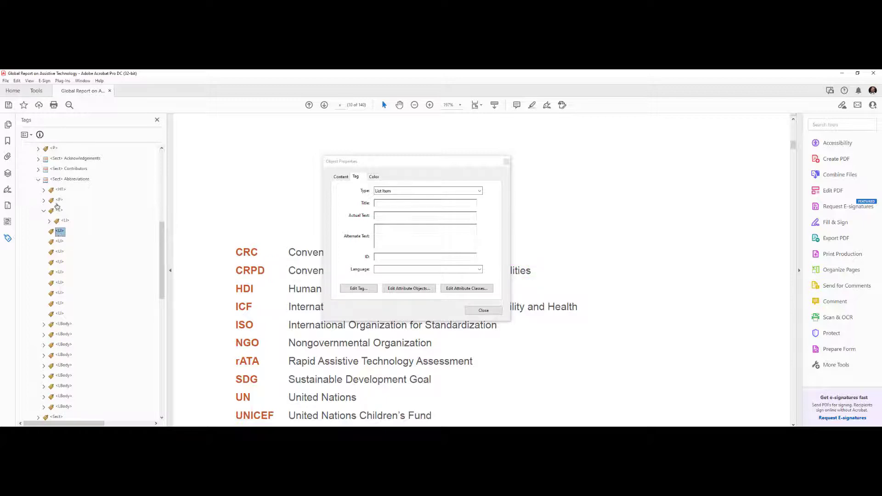
Expand the CRC entry's P tag and create an Lbl tag after the first LI tag outside the list
click(58, 203)
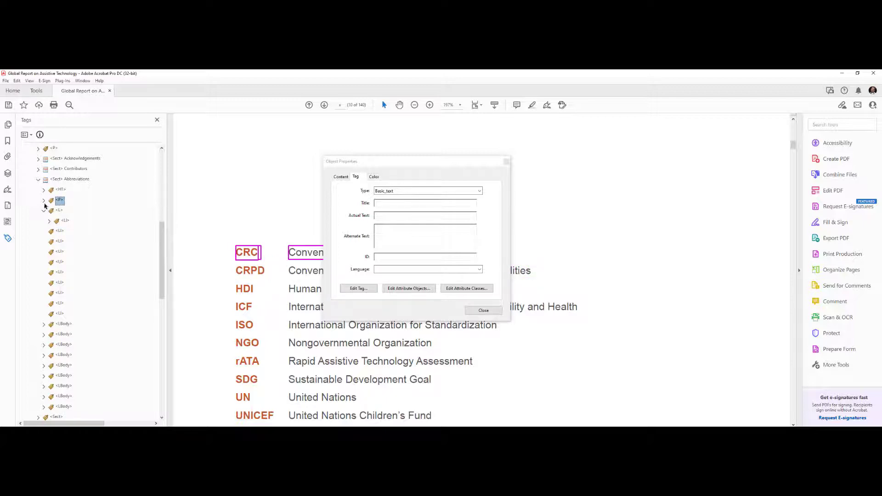
click(45, 201)
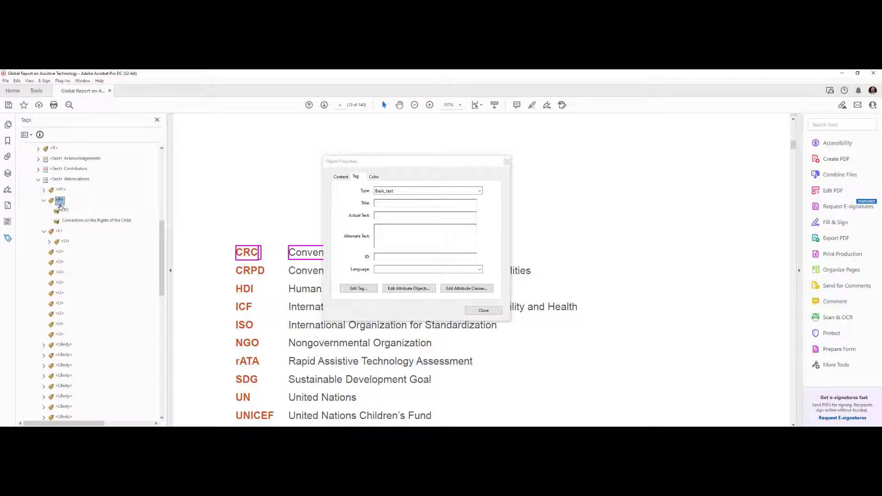
click(61, 253)
right_click(61, 255)
click(89, 259)
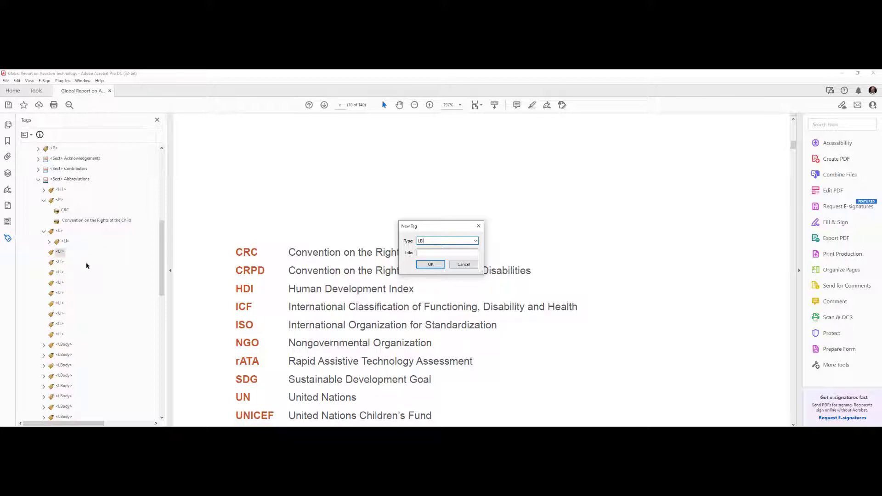
key(Return)
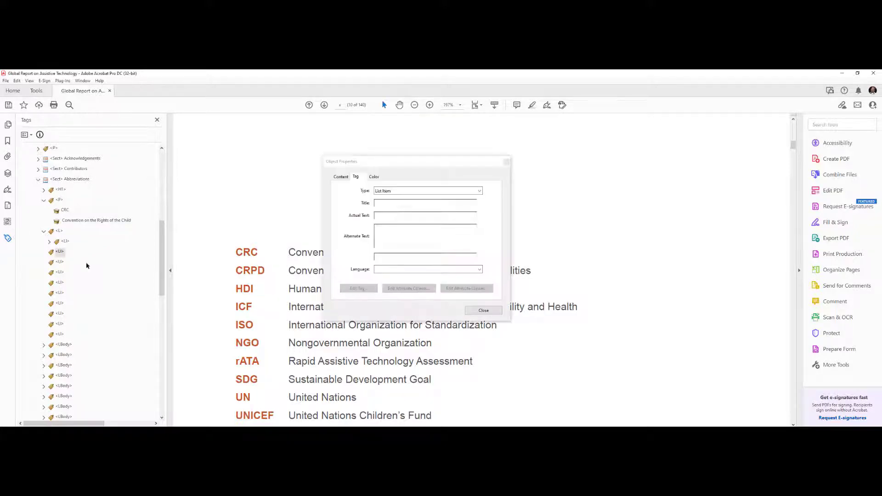
Add six more Lbl tags directly after the existing Lbl tag in the Abbreviations section
right_click(61, 231)
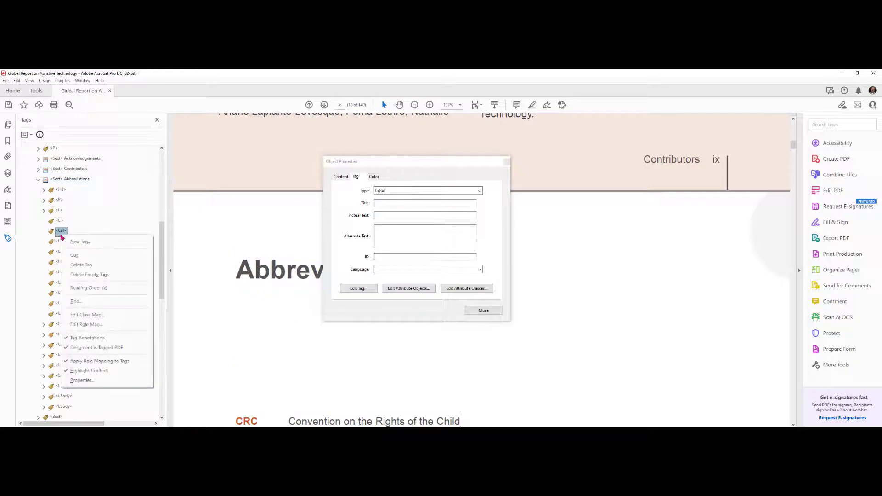
key(n)
key(Return)
right_click(61, 235)
key(n)
key(Return)
right_click(61, 237)
key(n)
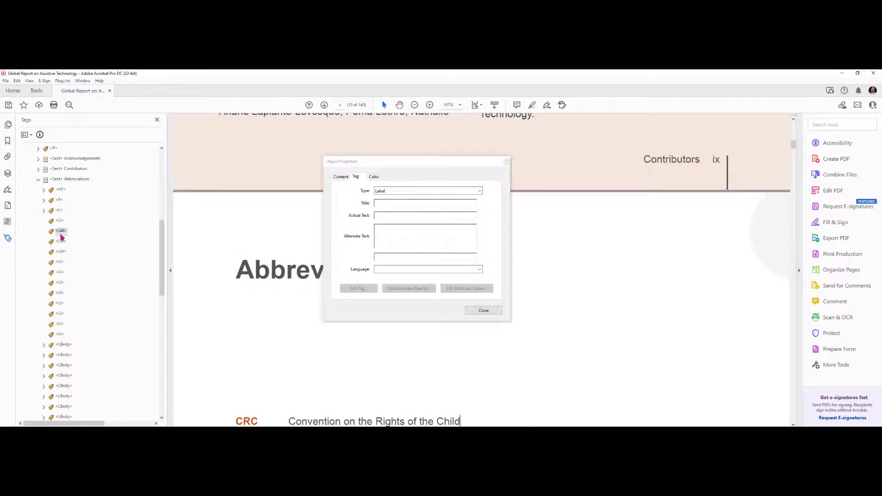
key(Return)
right_click(62, 237)
key(n)
key(Return)
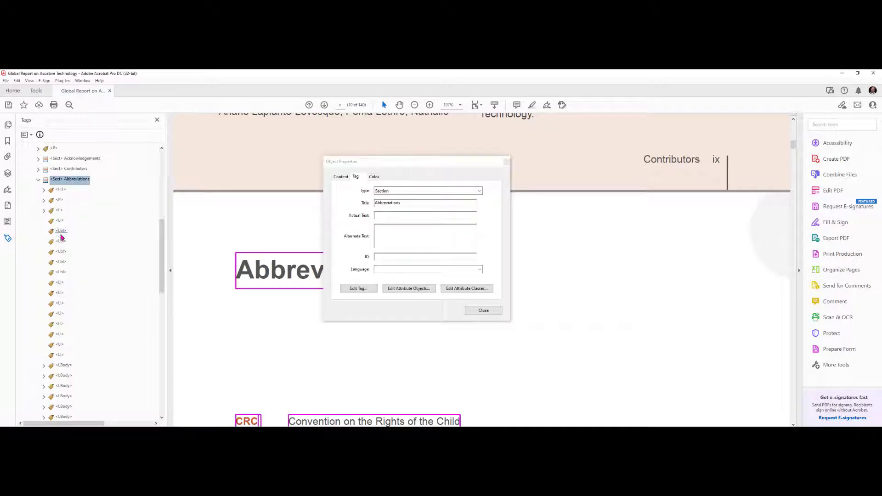
right_click(62, 236)
key(n)
key(Return)
right_click(61, 236)
key(n)
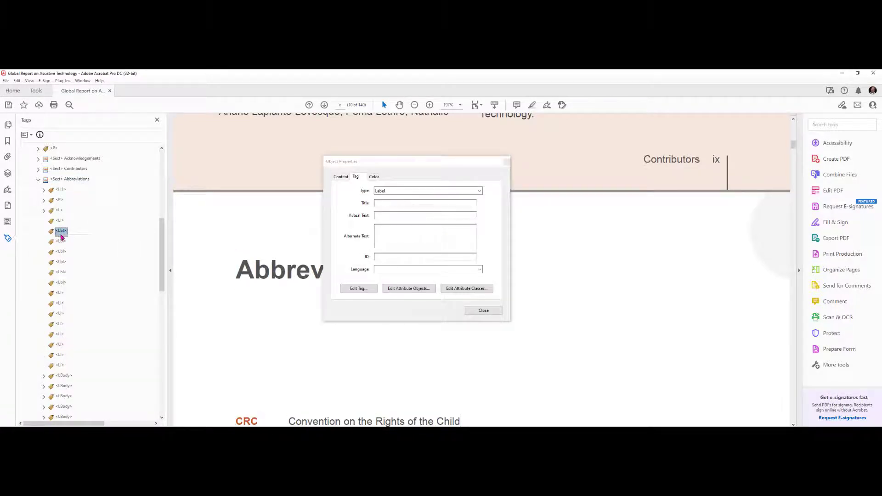
key(Return)
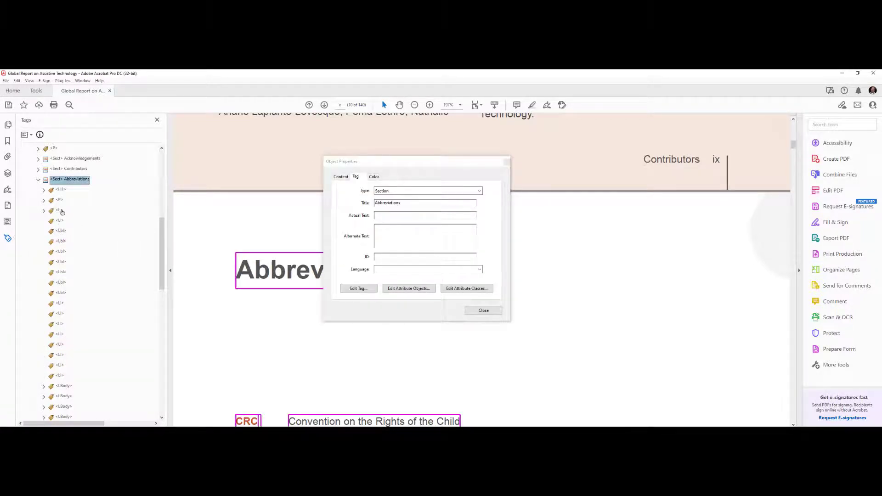
Move the CRC abbreviation into the first Lbl tag and its definition into the LI above, and create an LBody tag after that LI
click(43, 201)
click(65, 210)
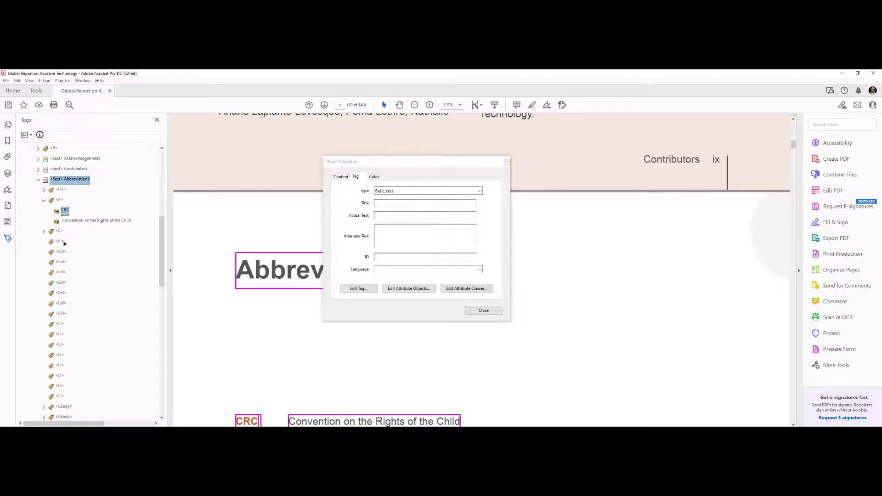
drag(65, 250, 64, 251)
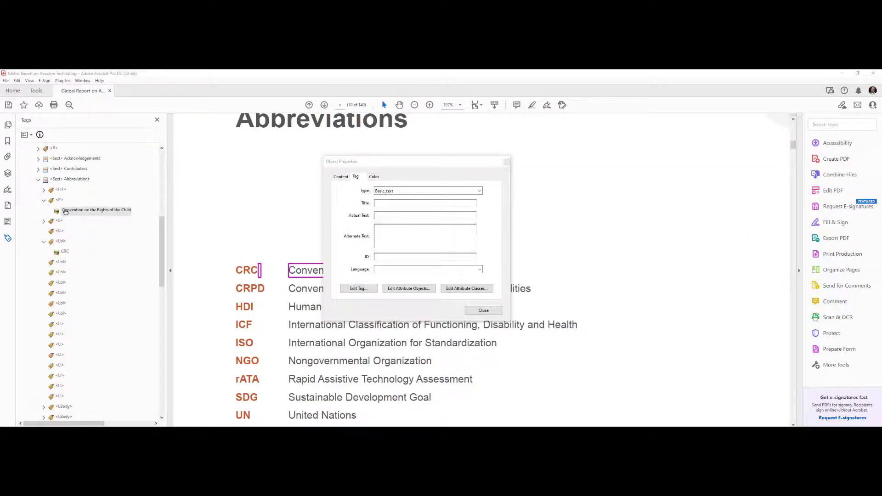
drag(72, 216, 62, 235)
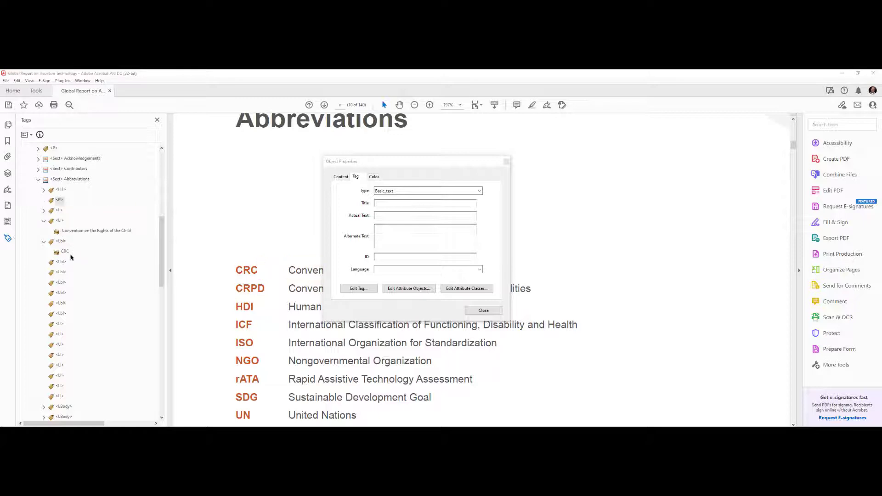
right_click(60, 221)
click(81, 232)
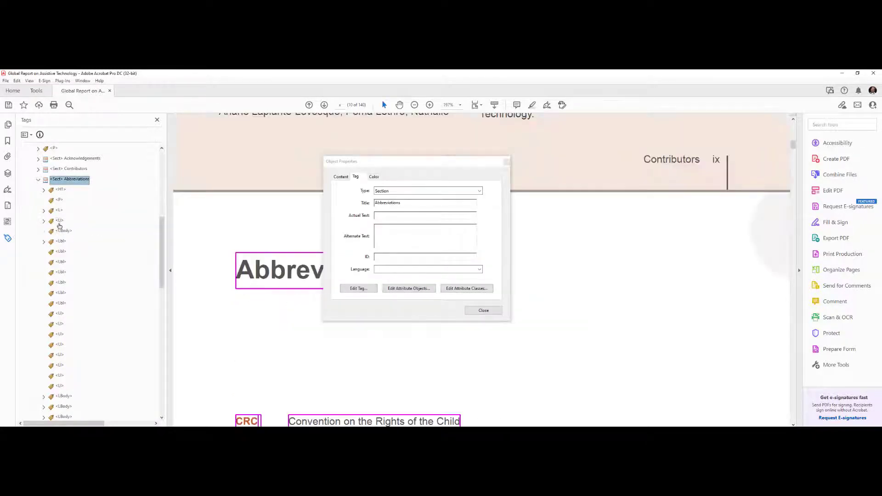
Nest the LBody tag inside the CRC entry's LI tag and move the Convention on the Rights of the Child content into it
click(43, 221)
click(61, 241)
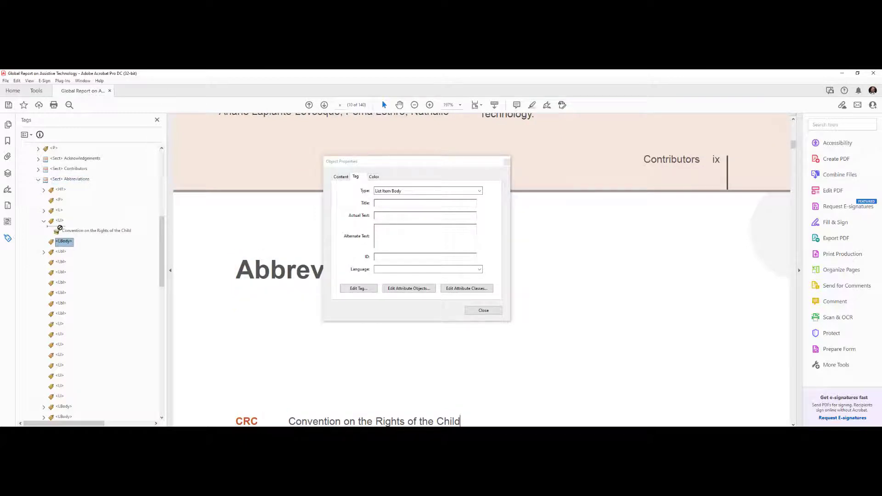
drag(59, 225, 67, 236)
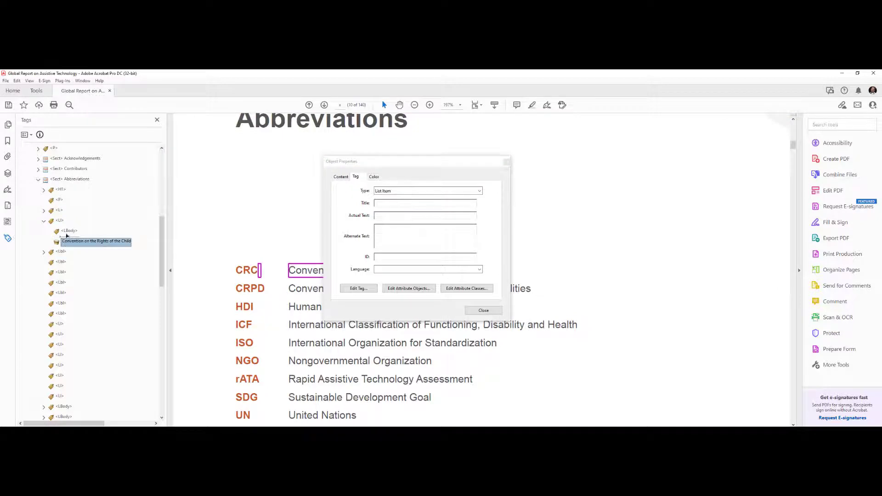
drag(77, 272, 77, 272)
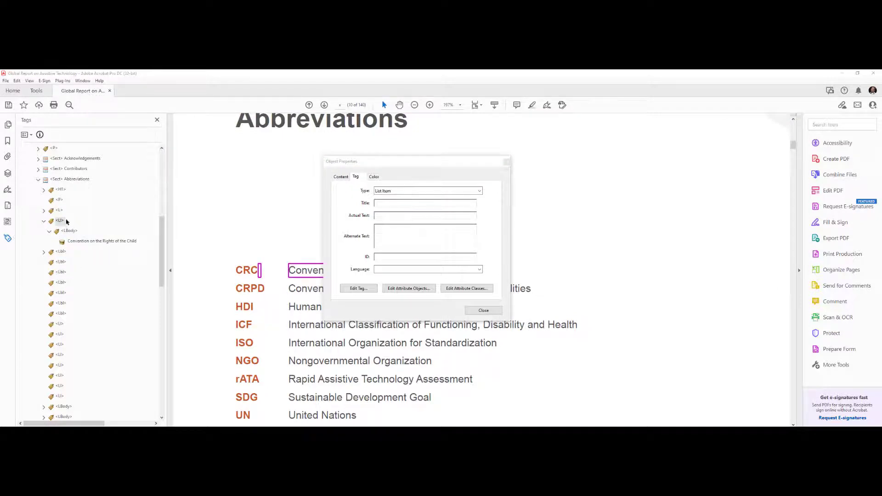
Move the CRC Lbl tag into the same LI above its LBody, and collapse the LI
click(62, 262)
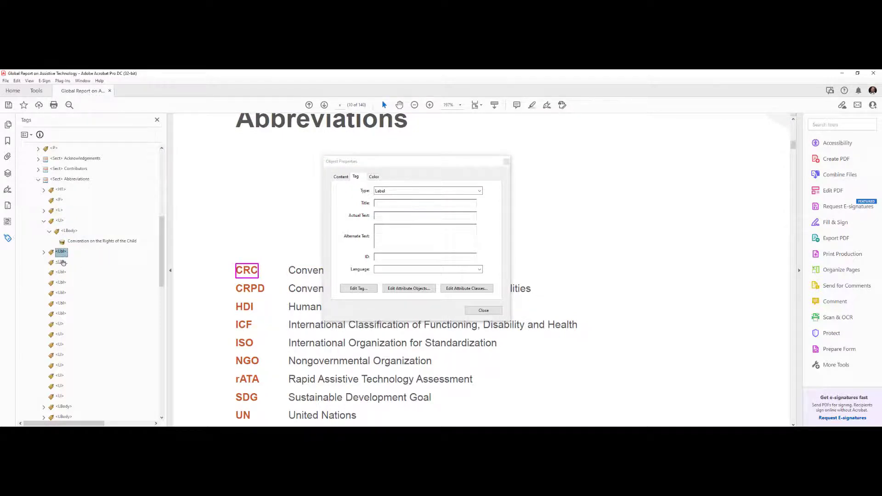
drag(61, 252, 61, 222)
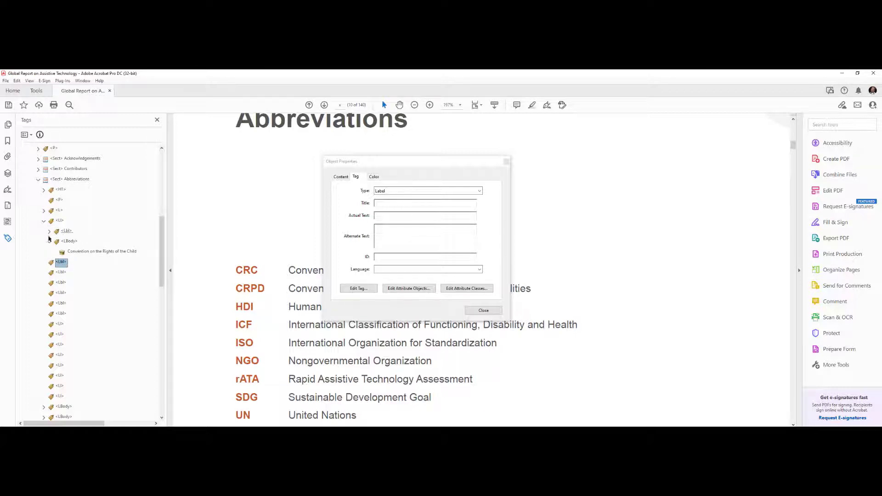
click(50, 242)
click(66, 231)
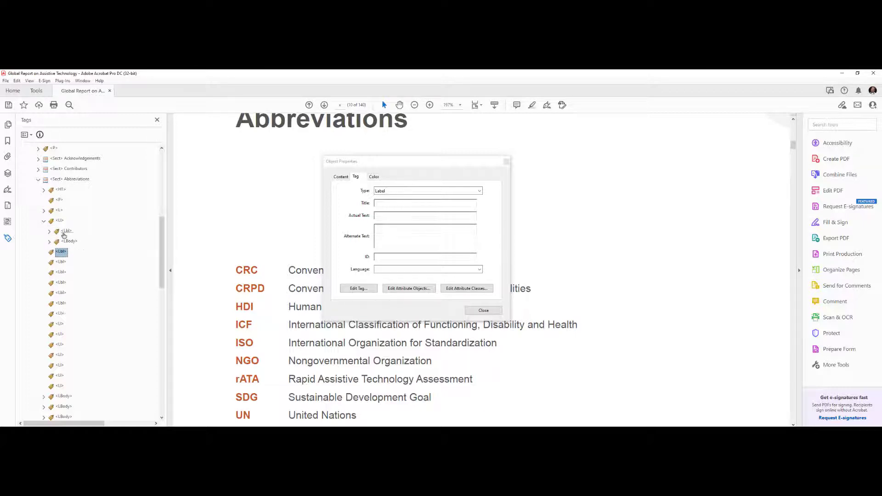
click(42, 221)
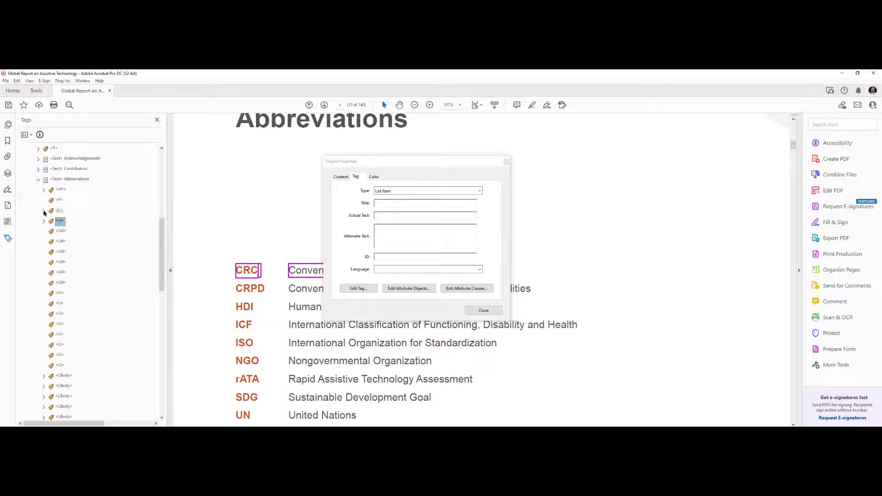
Move the CRC LI tag into the Abbreviations list as its first item and close the Object Properties dialog
click(43, 210)
drag(66, 234, 65, 226)
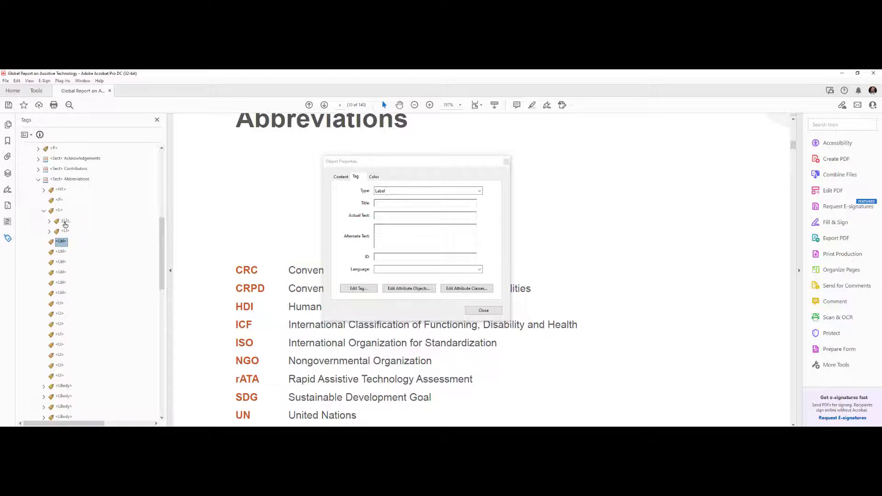
click(65, 222)
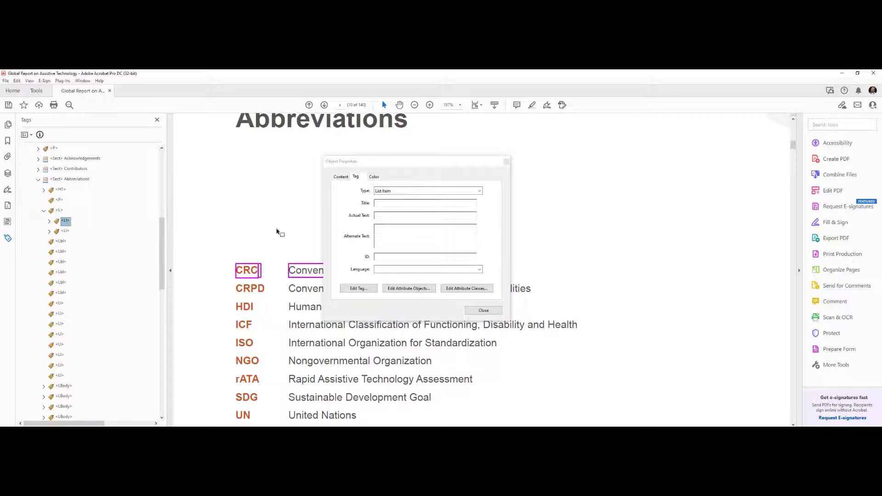
click(507, 161)
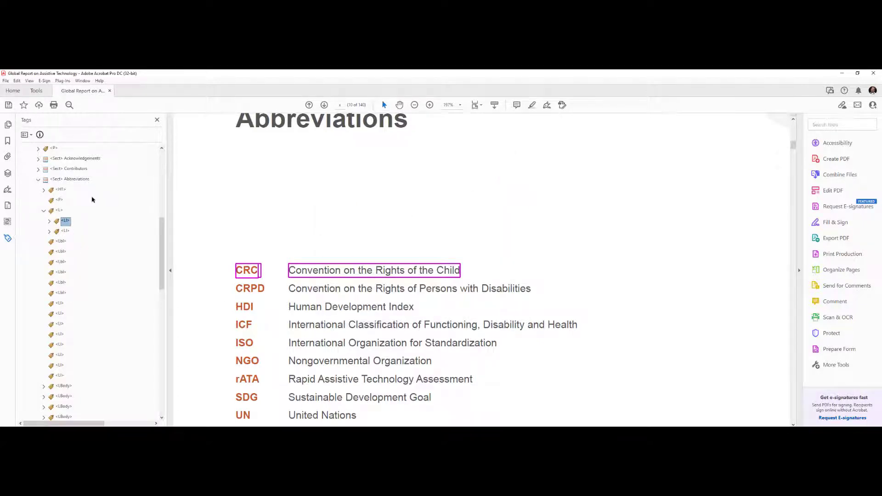
Check the Lbl and LBody tags of the CRC and CRPD list items against the page content
key(Right)
key(Down)
key(Down)
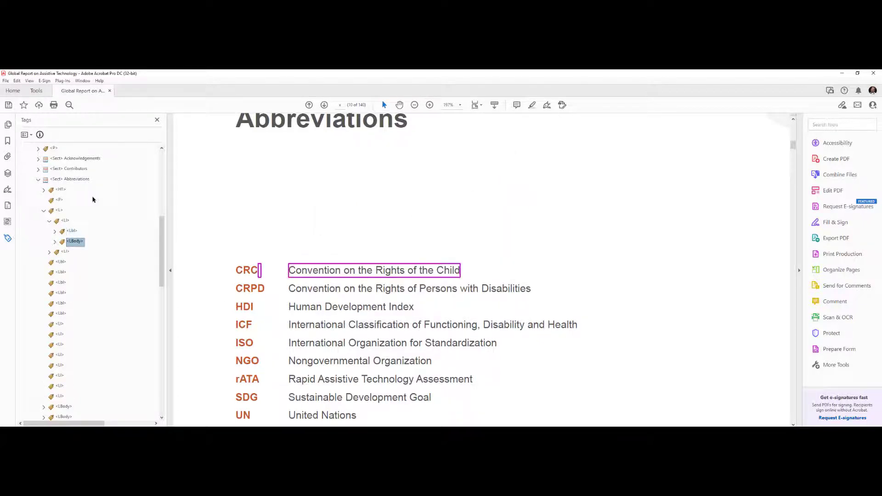
key(Down)
key(Right)
key(Down)
key(Down)
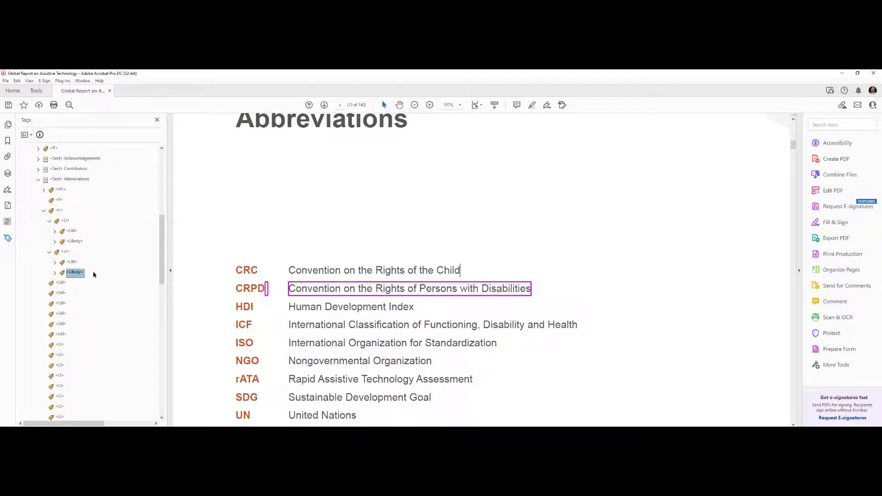
Move the HDI and ICF abbreviations out of their LBody tags into the first two empty Lbl tags
scroll(93, 274, down, 3)
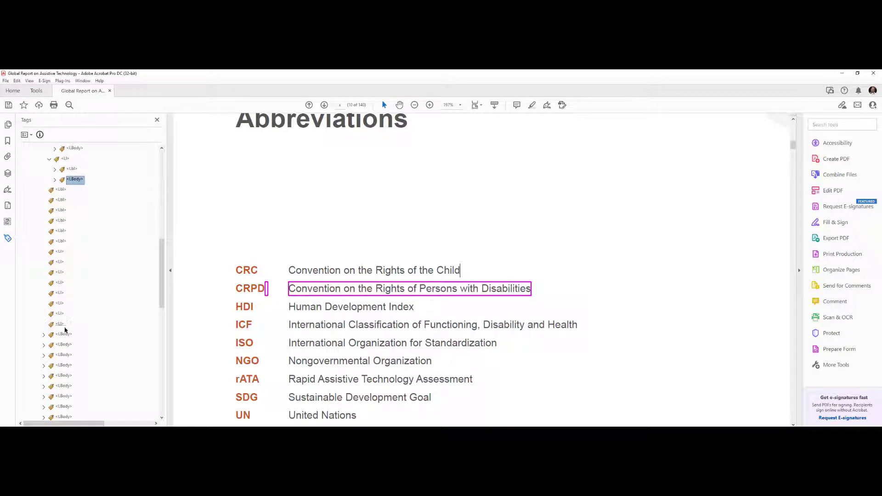
click(44, 335)
click(64, 345)
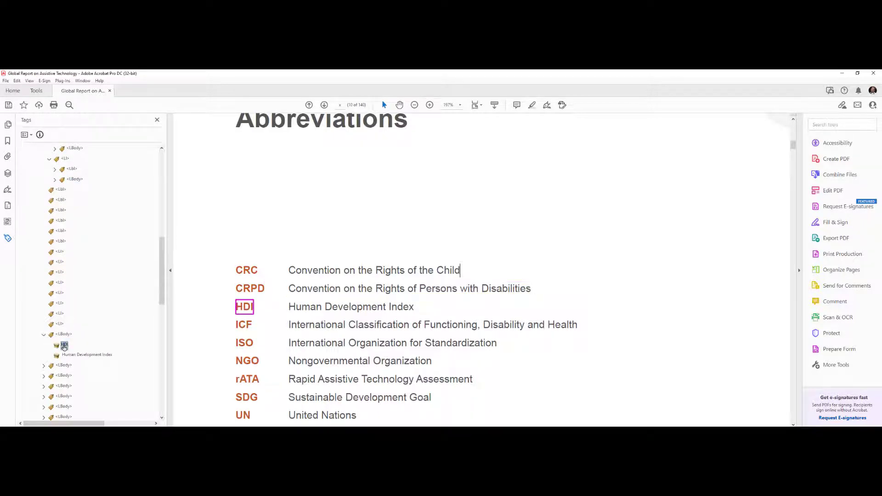
drag(64, 346, 61, 190)
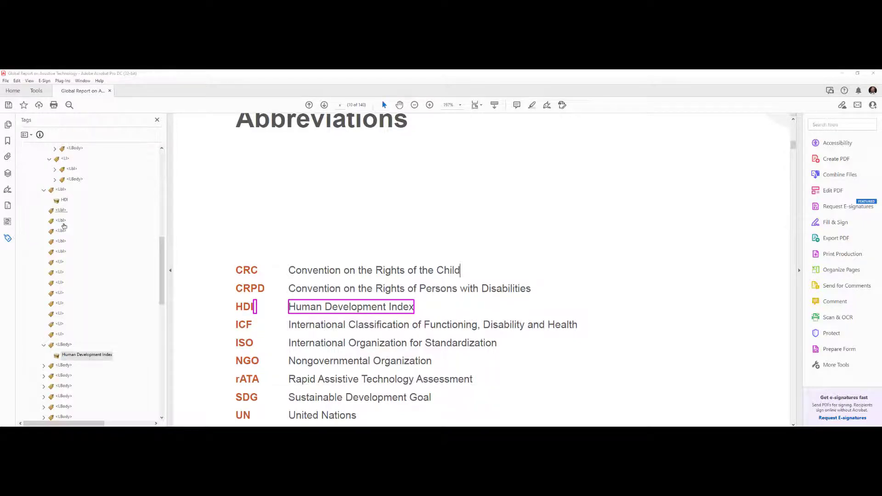
click(44, 365)
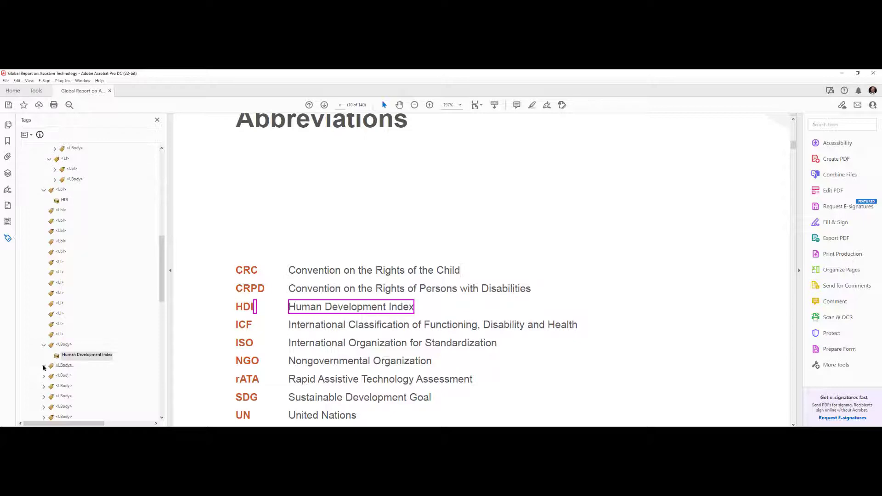
click(63, 377)
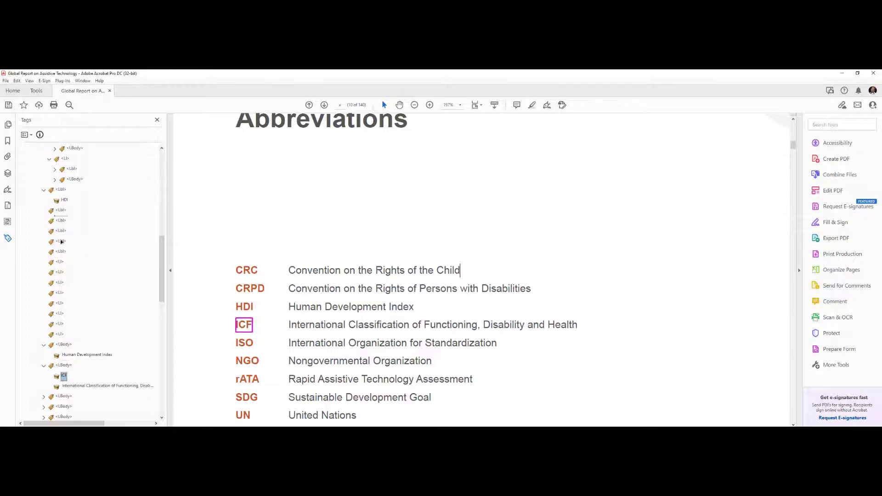
Move the ISO and NGO abbreviations out of their LBody tags into the next two empty Lbl tags
click(44, 396)
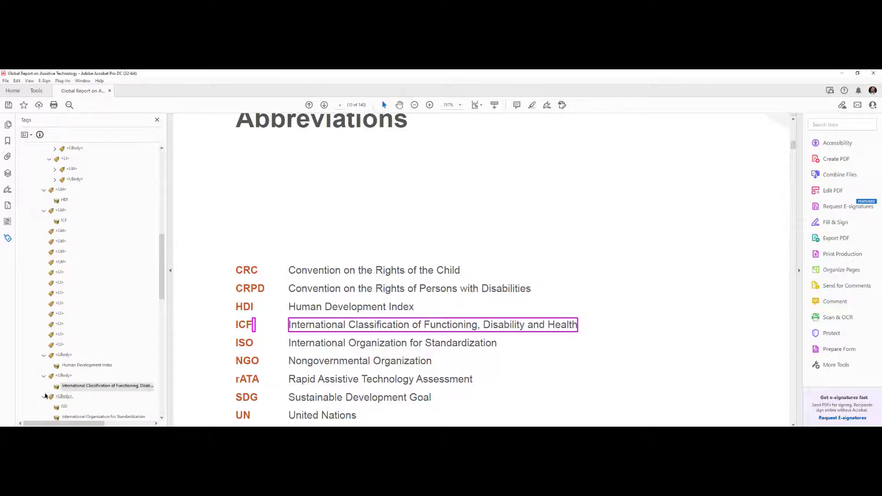
scroll(46, 391, down, 2)
drag(63, 346, 64, 168)
click(81, 355)
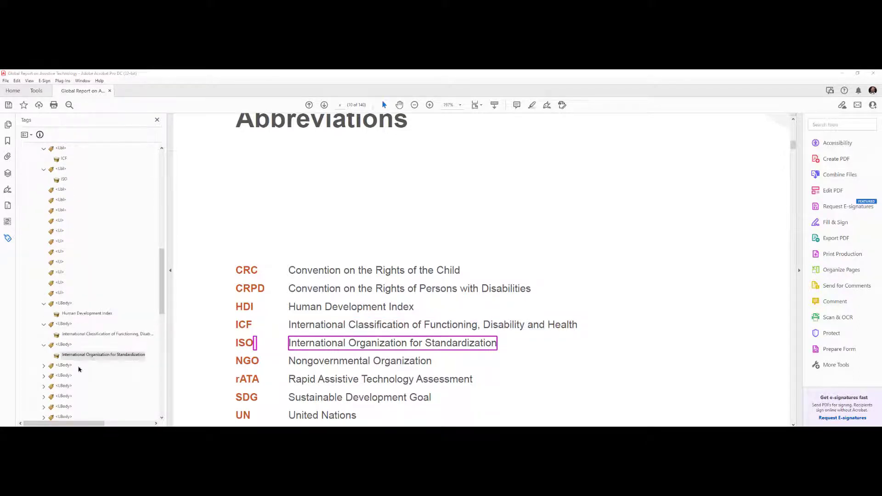
click(43, 366)
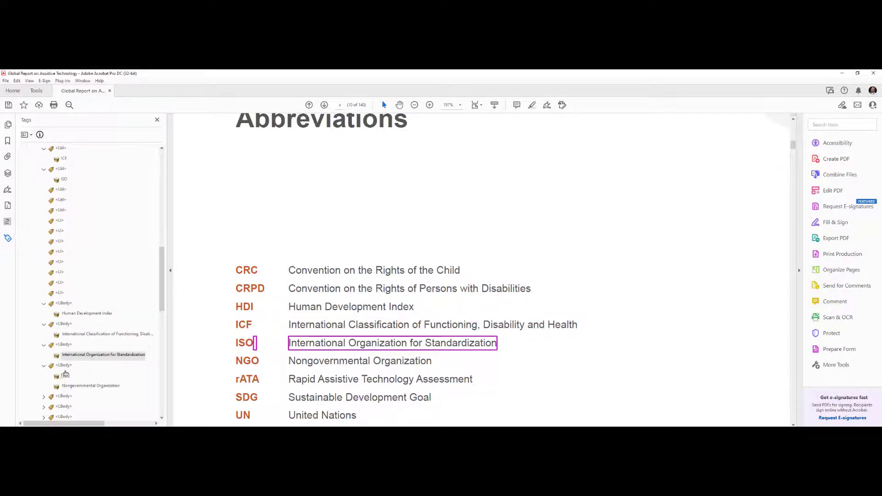
drag(66, 375, 65, 220)
drag(64, 188, 63, 190)
click(90, 386)
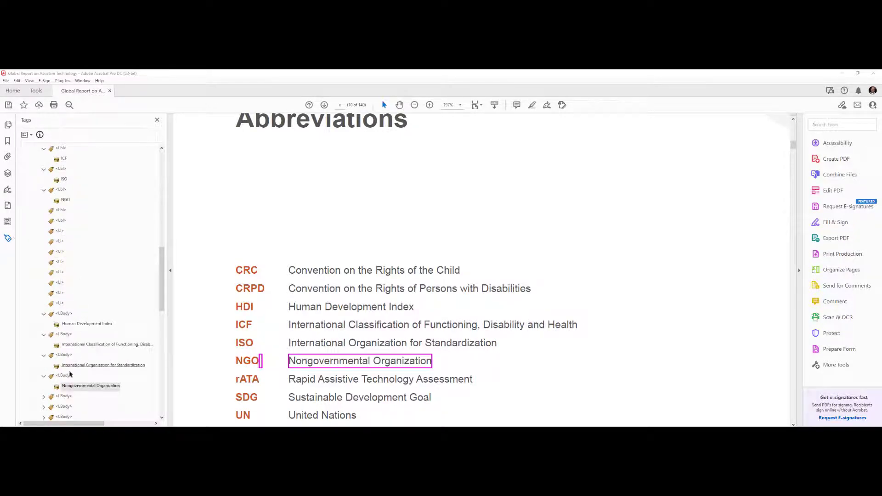
Move the rATA and SDG abbreviations out of their LBody tags into the last two empty Lbl tags
click(43, 396)
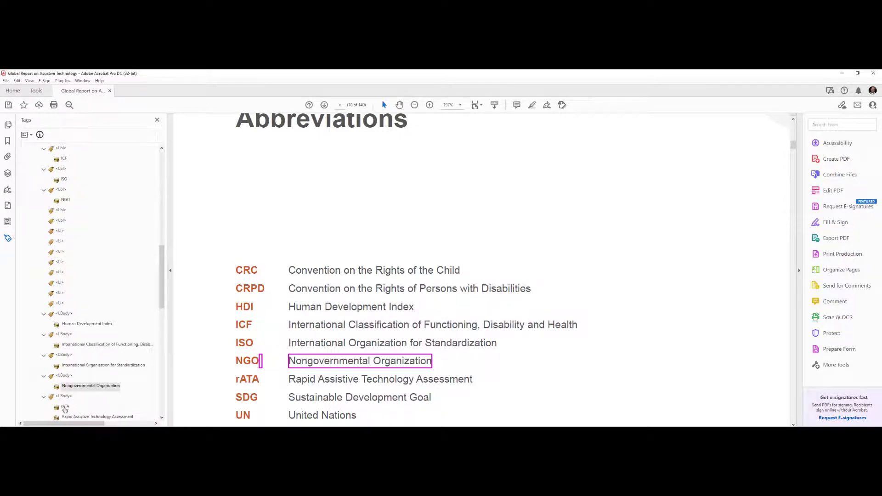
drag(65, 407, 65, 212)
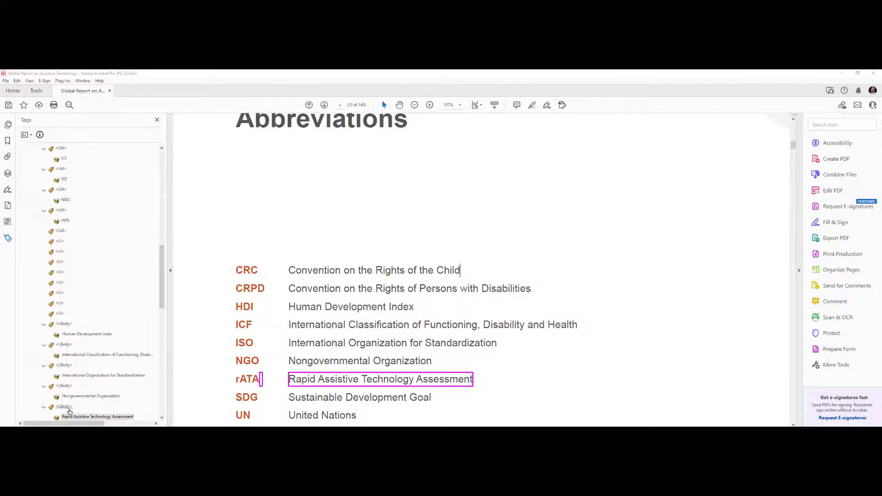
scroll(72, 377, down, 2)
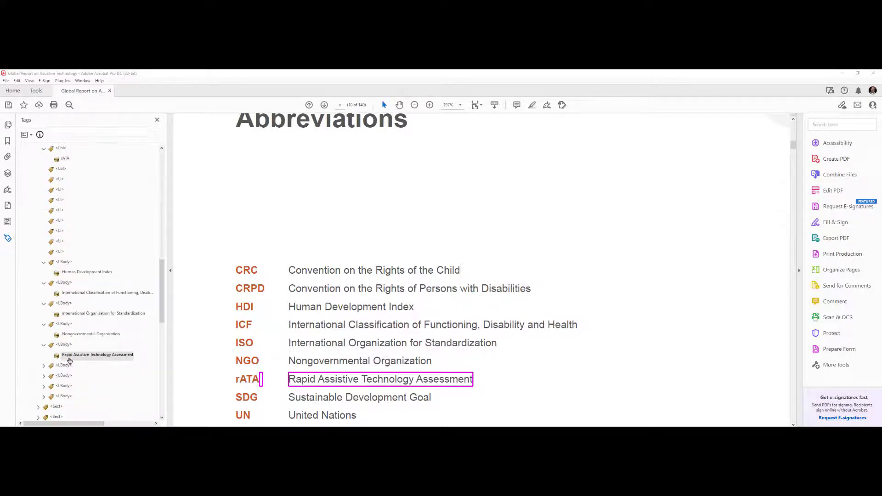
click(44, 367)
click(64, 376)
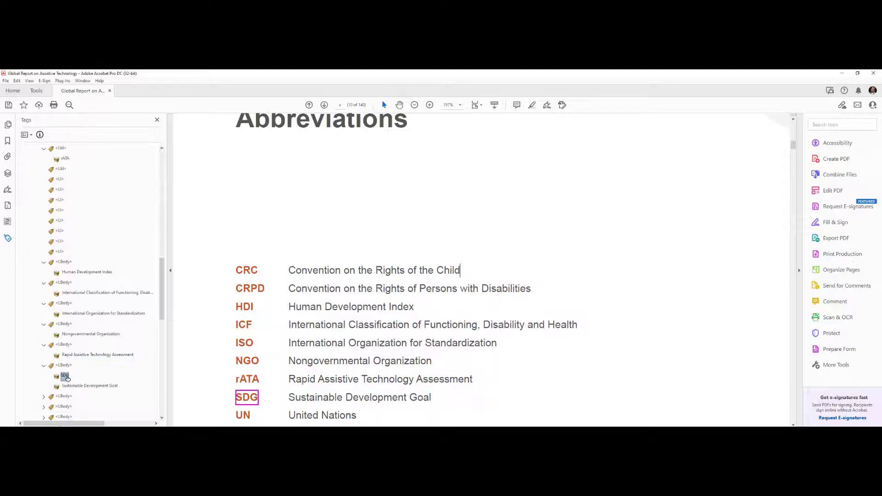
drag(58, 172, 58, 171)
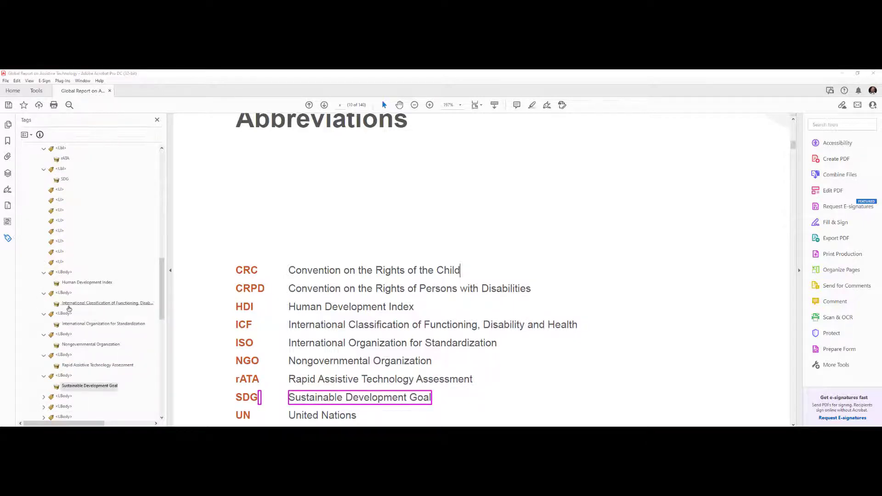
Nest the SDG Lbl tag inside the fifth empty LI tag below it
scroll(77, 246, up, 4)
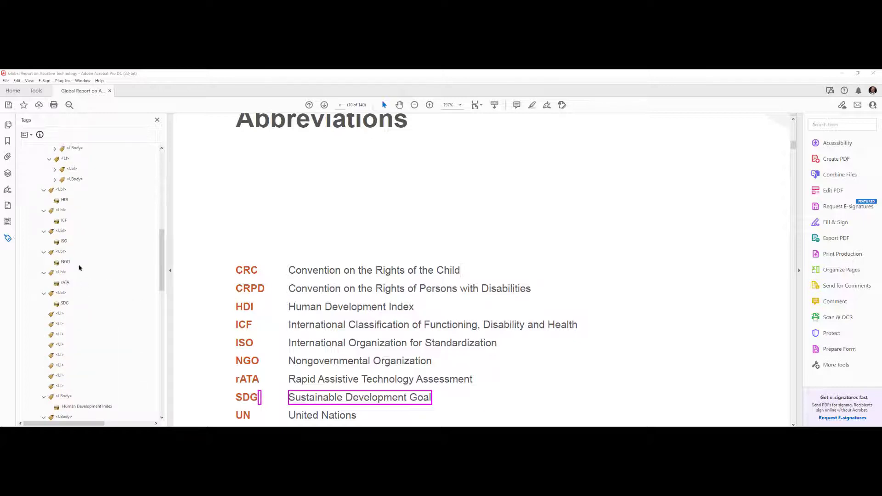
scroll(78, 294, down, 2)
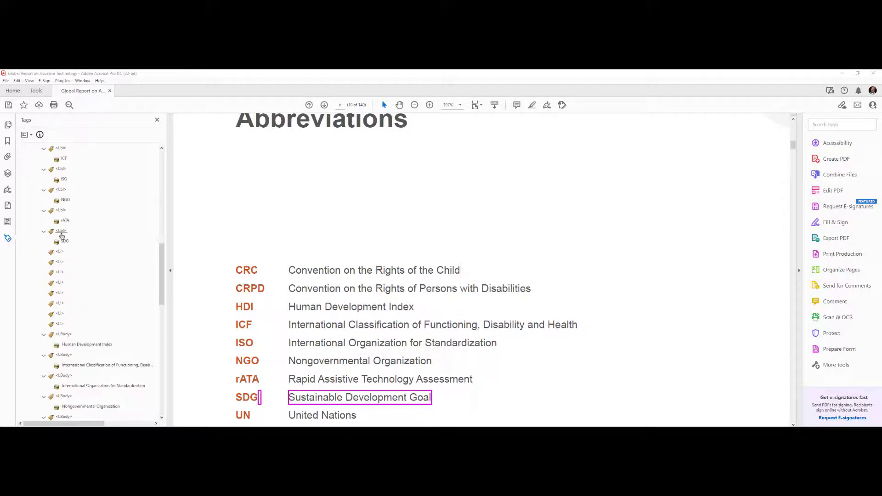
click(62, 232)
scroll(63, 233, up, 3)
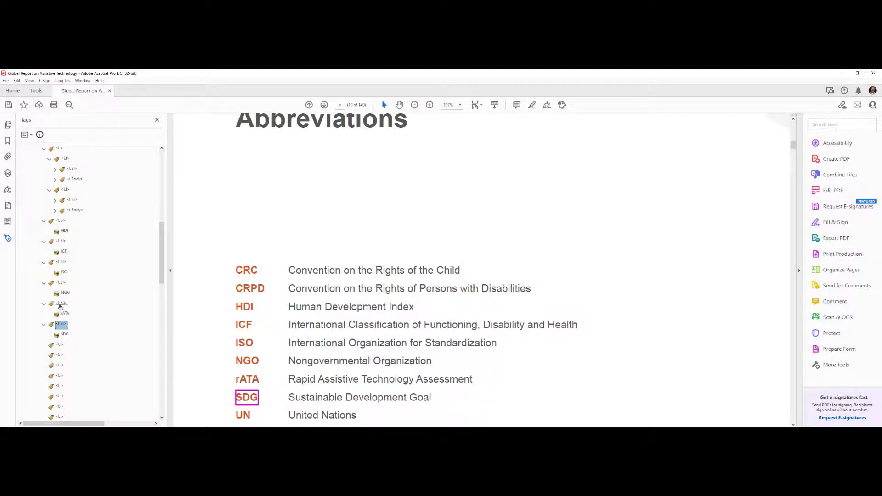
scroll(74, 304, down, 2)
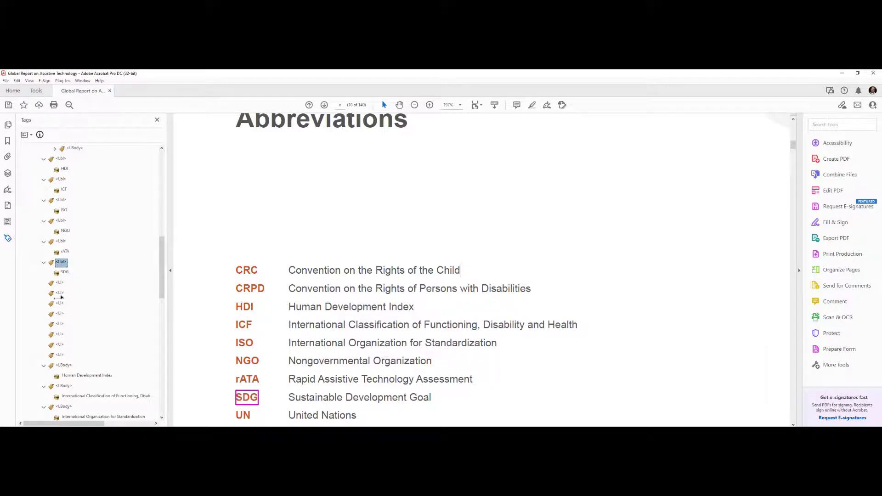
drag(56, 323, 56, 323)
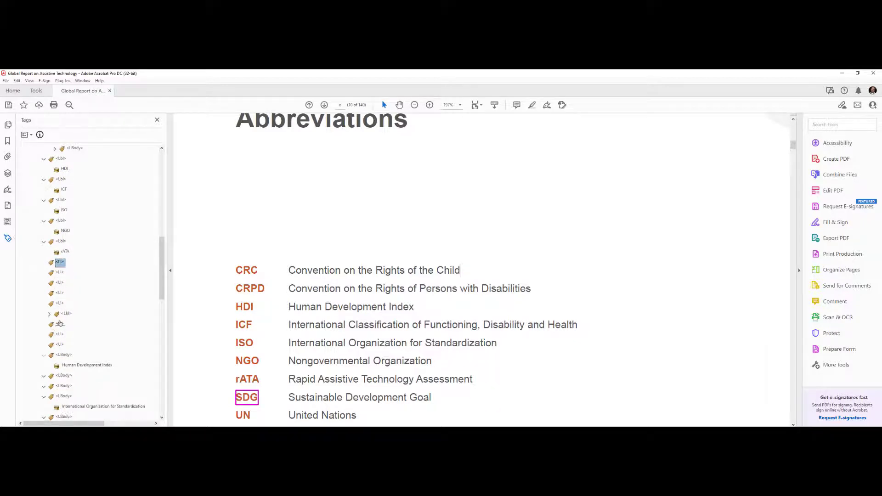
Nest the rATA, NGO, ISO and ICF Lbl tags inside the four empty LI tags above the SDG one, keeping the entries in order
drag(63, 246, 58, 294)
drag(62, 223, 59, 261)
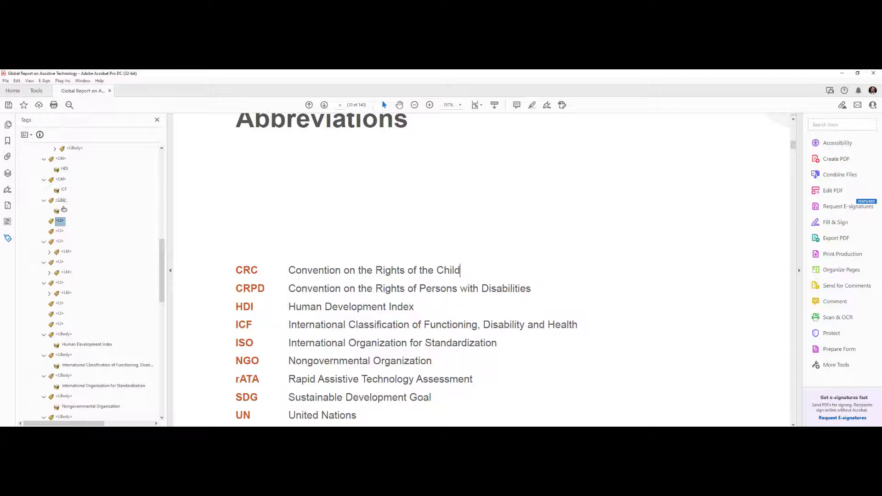
drag(61, 200, 58, 231)
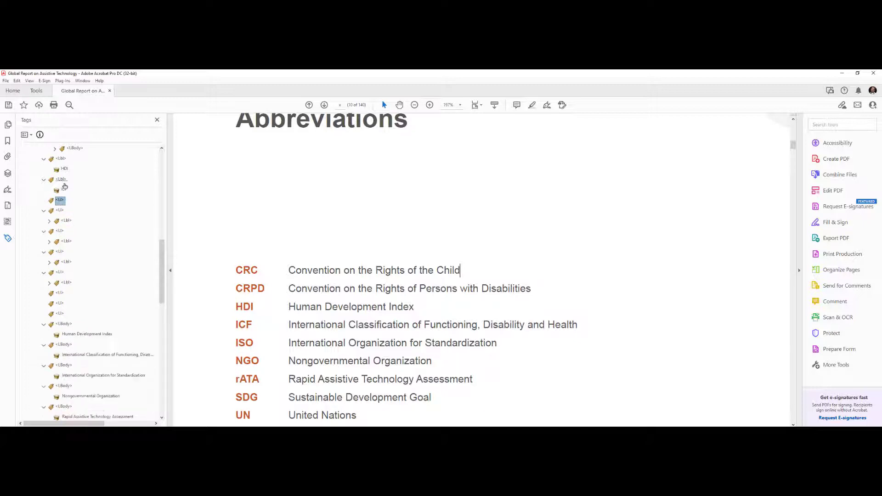
drag(61, 179, 58, 205)
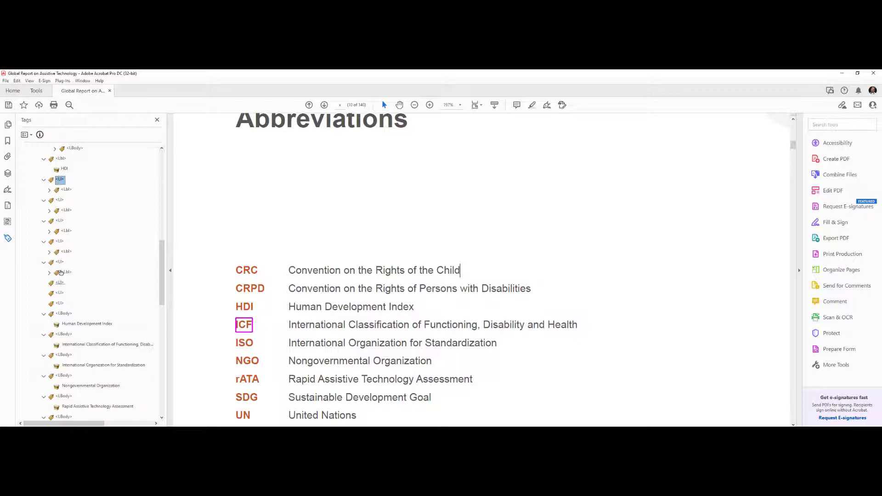
Move an empty LI tag to the end of the Abbreviations list and nest the HDI Lbl tag inside it
click(60, 282)
mouse_move(50, 161)
mouse_down()
mouse_move(47, 143)
mouse_move(58, 135)
mouse_move(52, 162)
mouse_up()
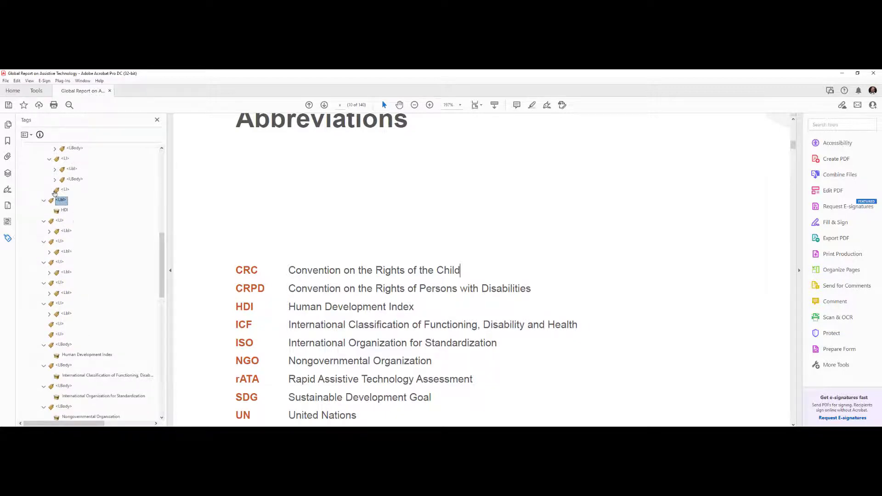
click(62, 200)
drag(64, 189, 42, 170)
click(61, 201)
drag(61, 196, 62, 190)
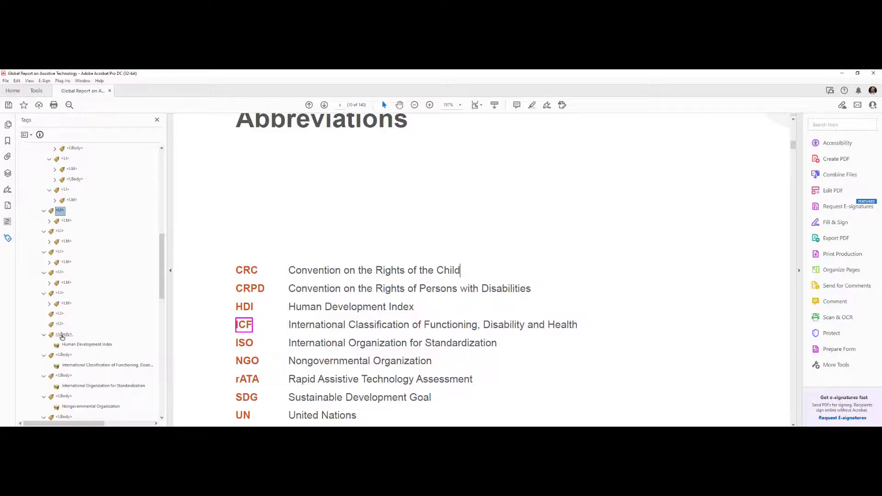
Nest the Human Development Index LBody tag in the HDI entry's LI tag and collapse the last two list items
drag(62, 336, 64, 200)
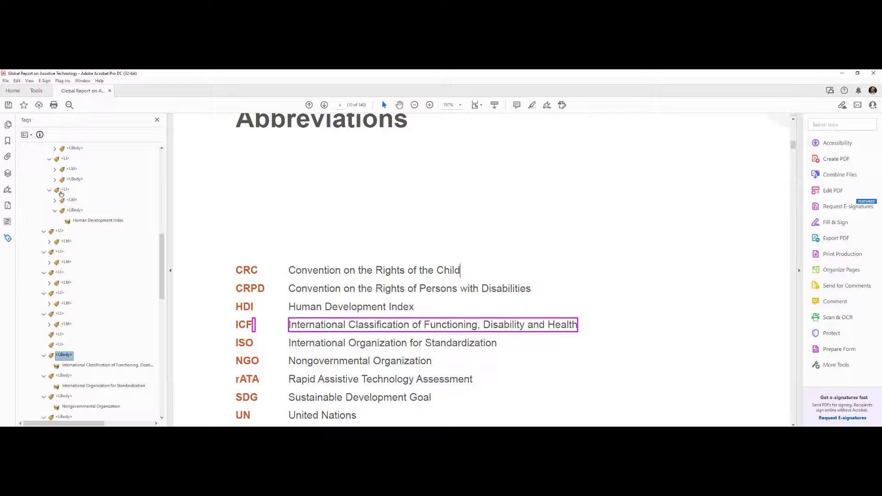
click(49, 159)
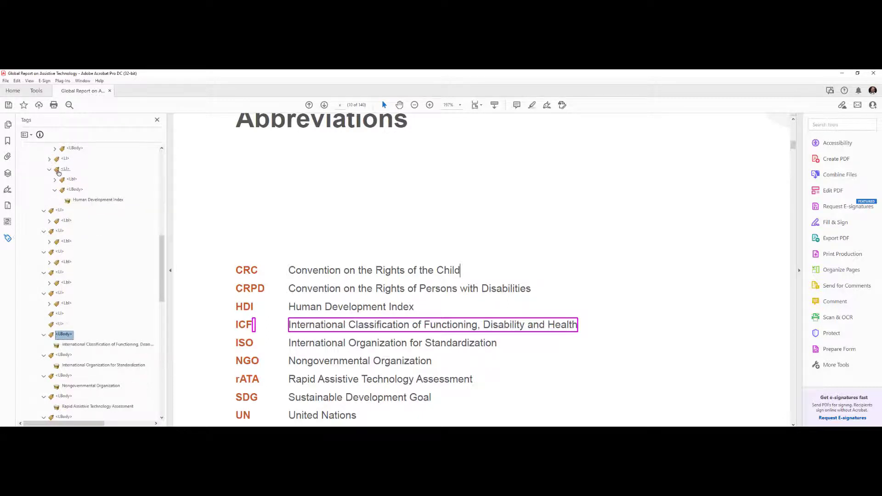
click(49, 169)
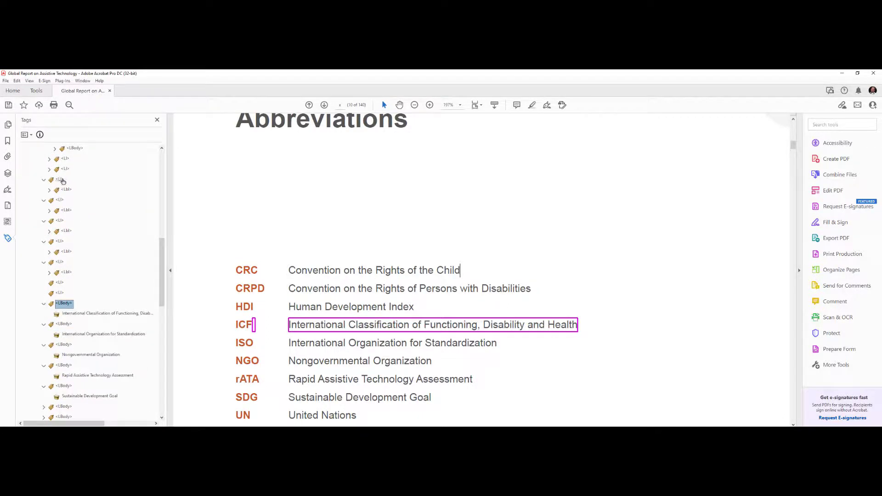
Nest the ICF, ISO, NGO, rATA and SDG LBody tags inside their matching LI tags, each after its Lbl tag
click(61, 180)
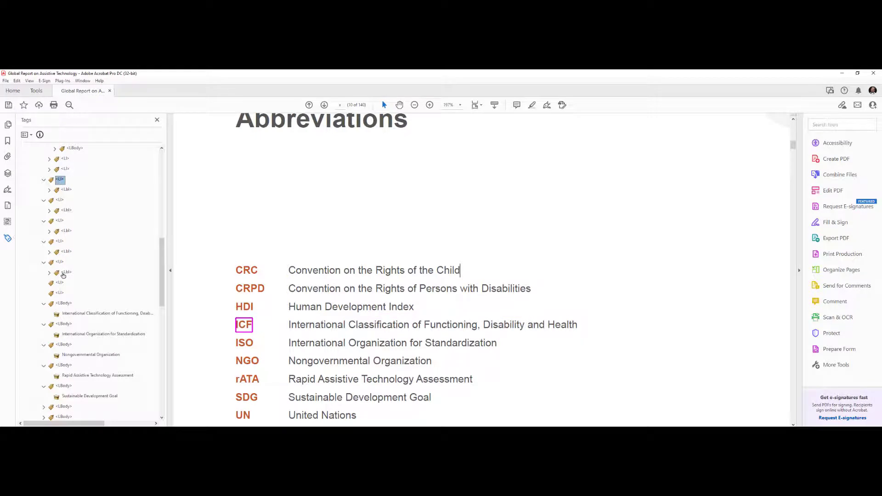
drag(62, 306, 58, 195)
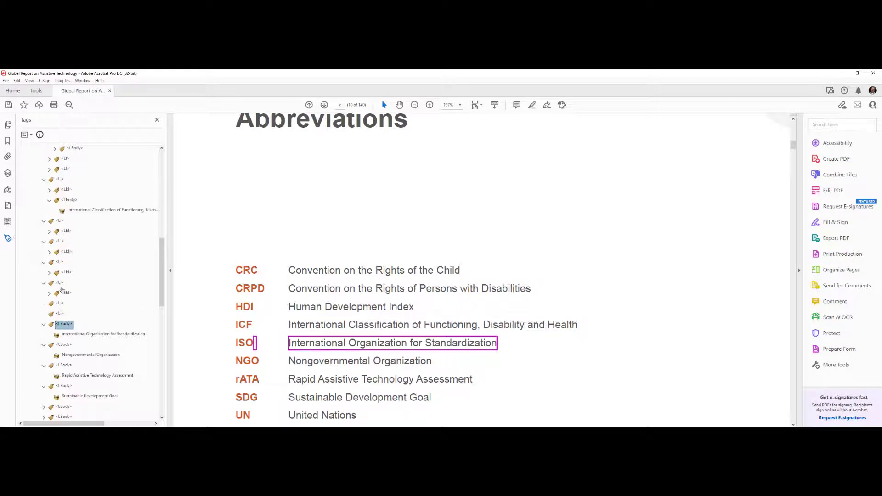
drag(57, 271, 58, 237)
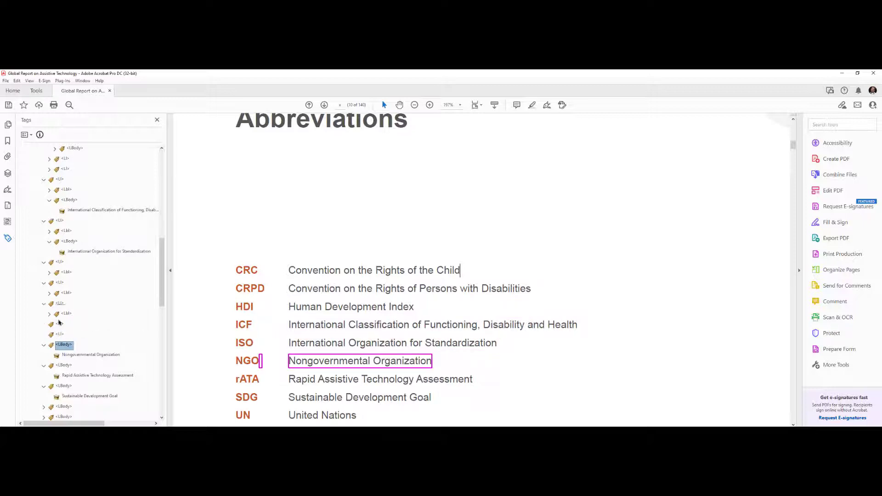
drag(59, 348, 58, 275)
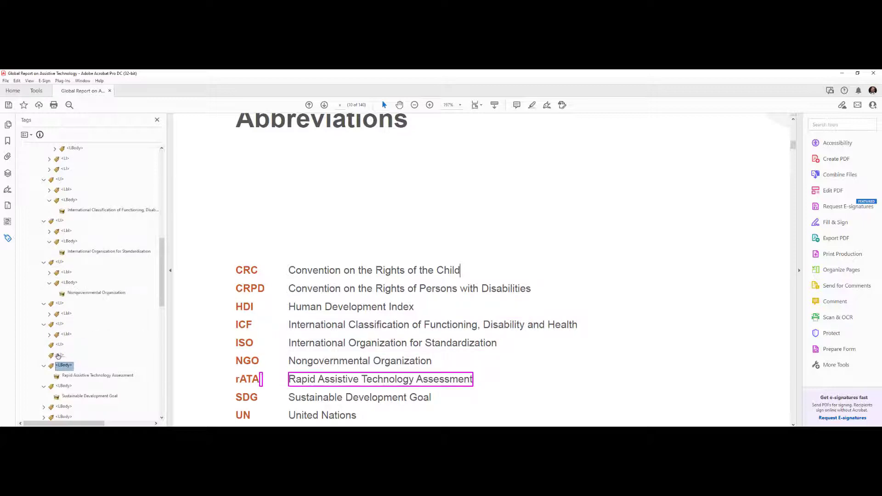
mouse_move(63, 367)
mouse_down()
mouse_move(58, 316)
mouse_move(52, 362)
mouse_up()
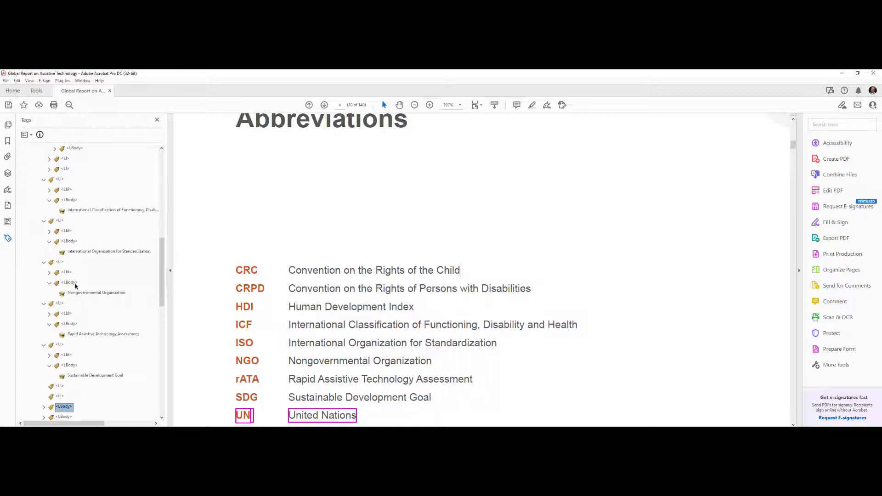
Check and collapse the ICF entry's tags, and move its LI tag into the list after the HDI item
click(69, 199)
key(Left)
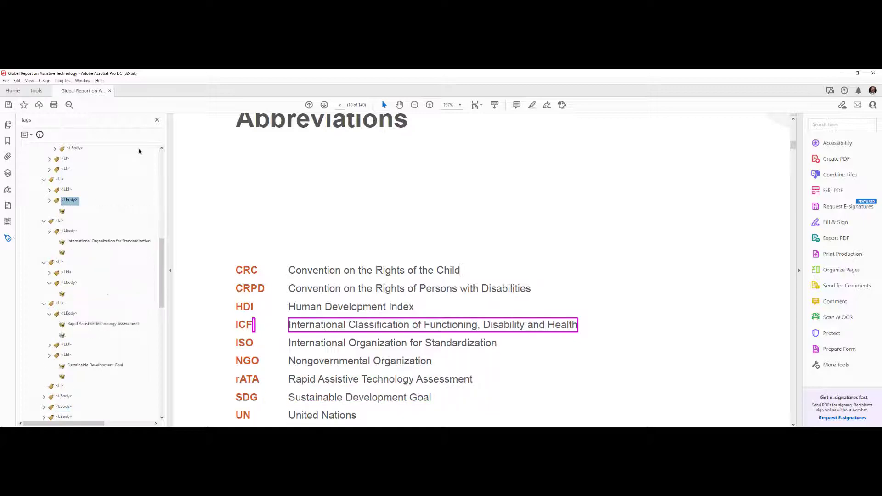
key(Left)
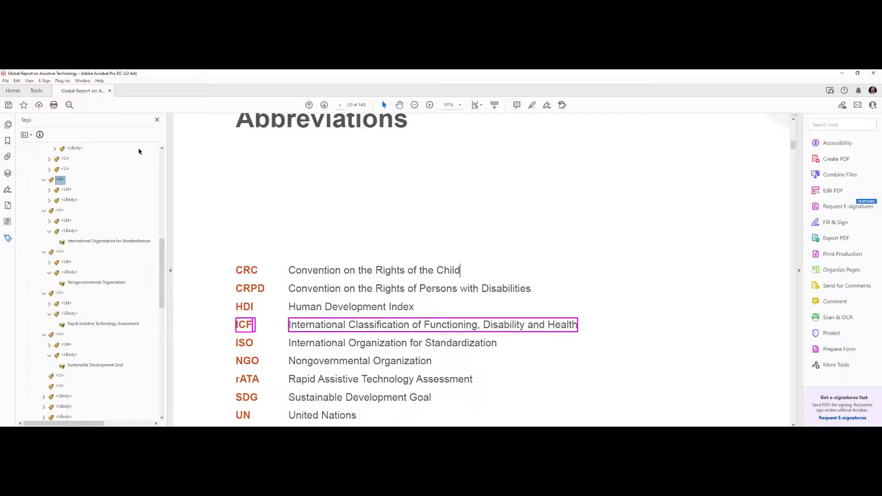
key(Down)
key(Down)
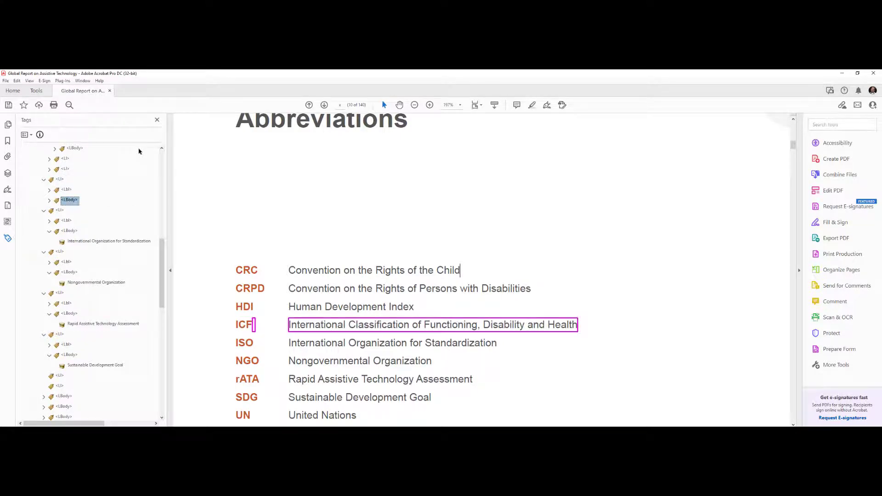
key(Up)
key(Up)
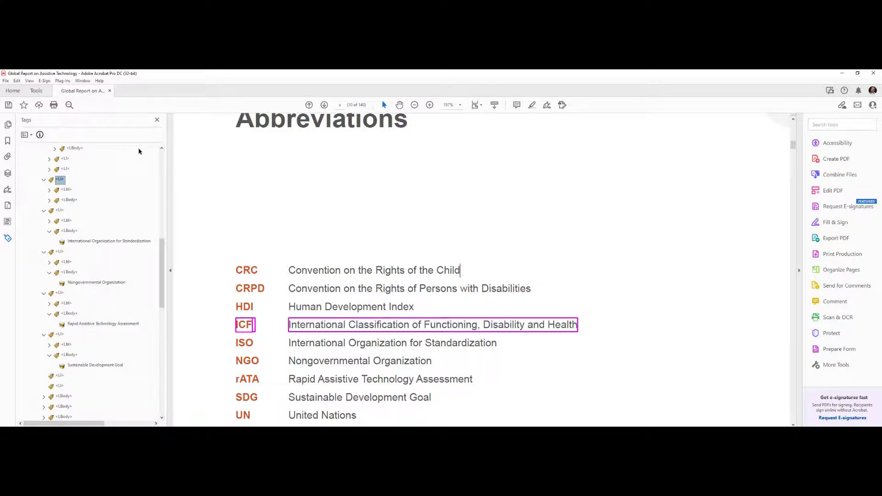
key(Left)
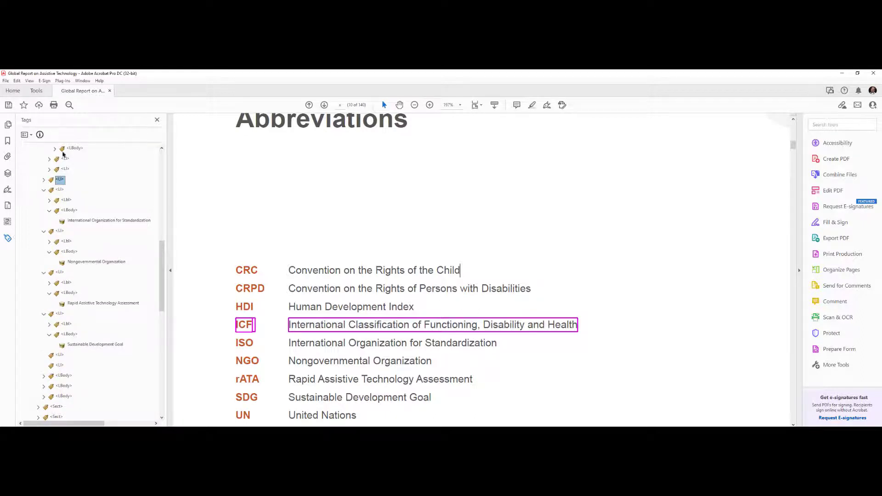
key(Down)
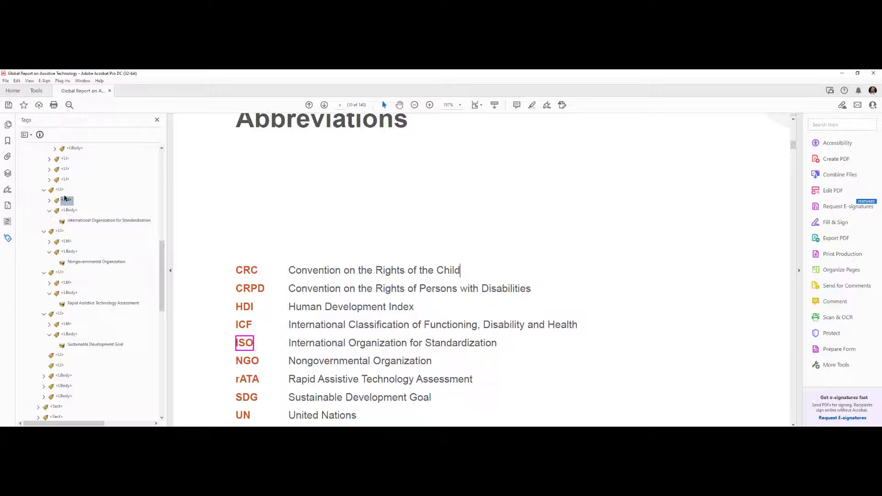
Move the ISO and NGO LI tags into the list after the ICF item, in that order
key(Left)
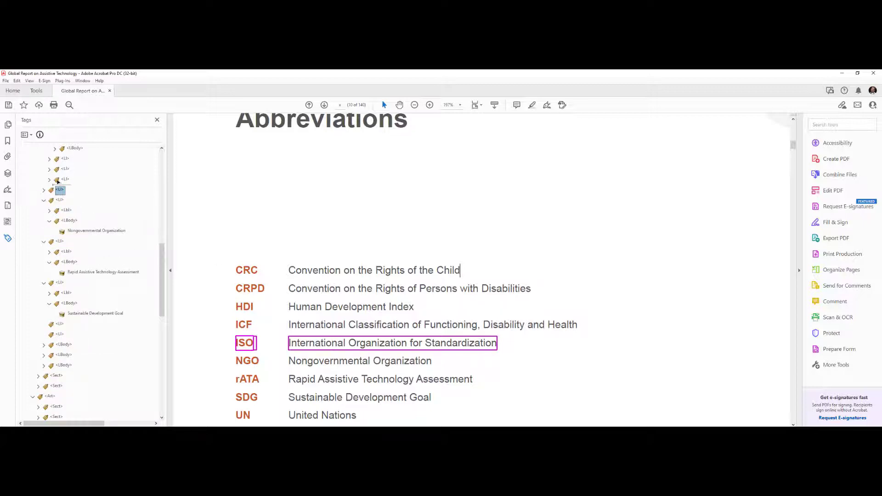
key(Down)
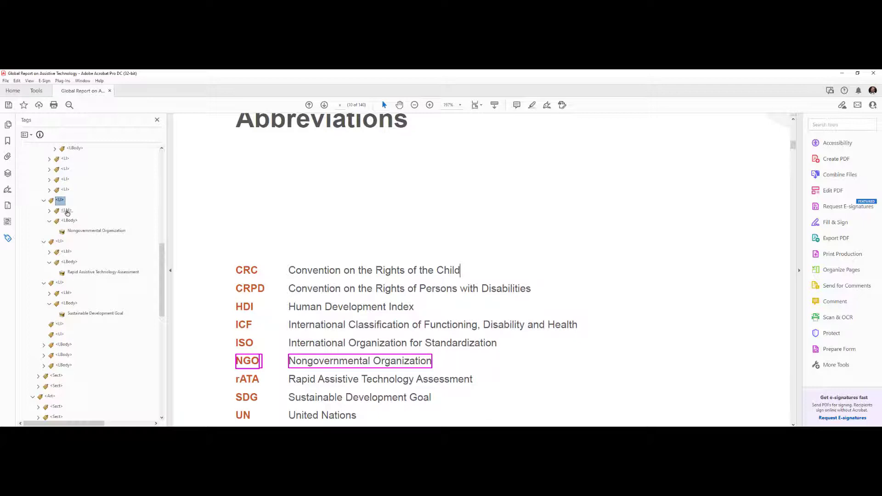
key(Down)
key(Down)
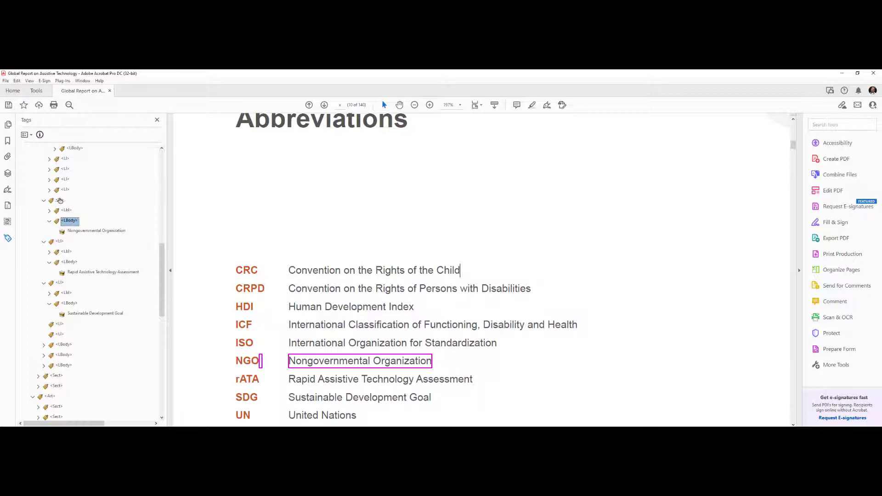
drag(60, 201, 56, 191)
click(60, 242)
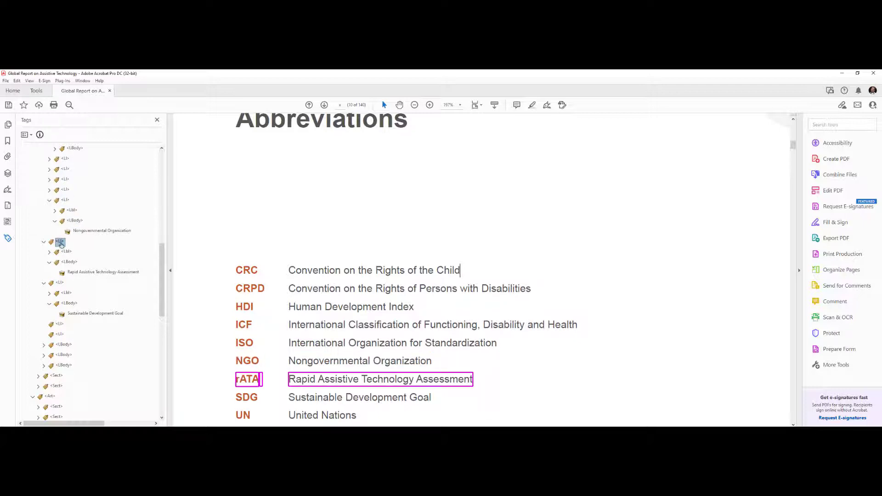
Move the rATA and SDG LI tags into the list after the NGO item, collapsing each finished entry
click(50, 201)
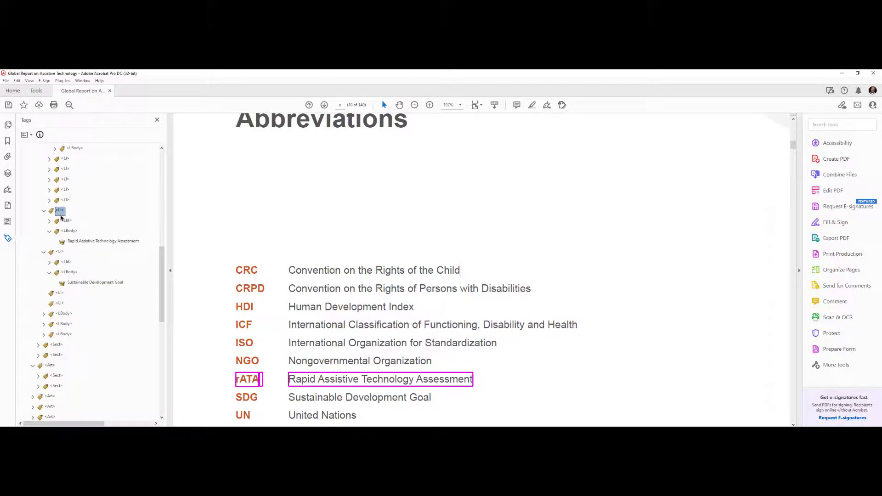
click(69, 230)
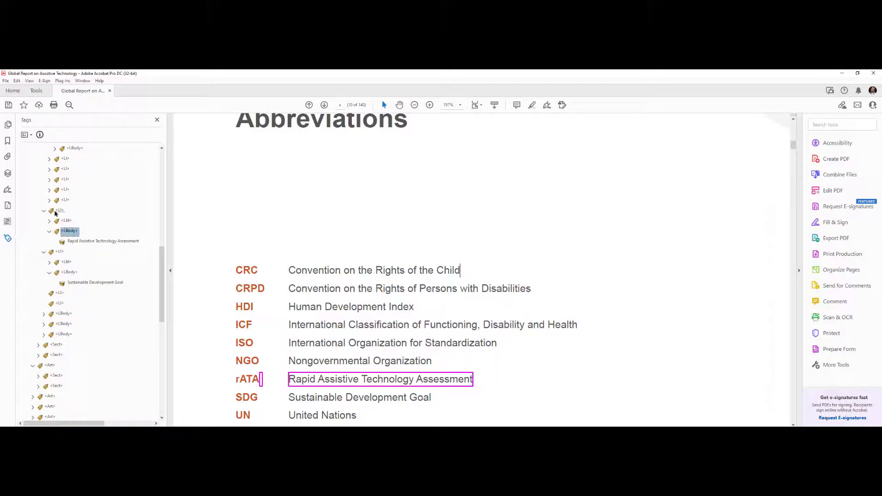
drag(59, 214, 56, 205)
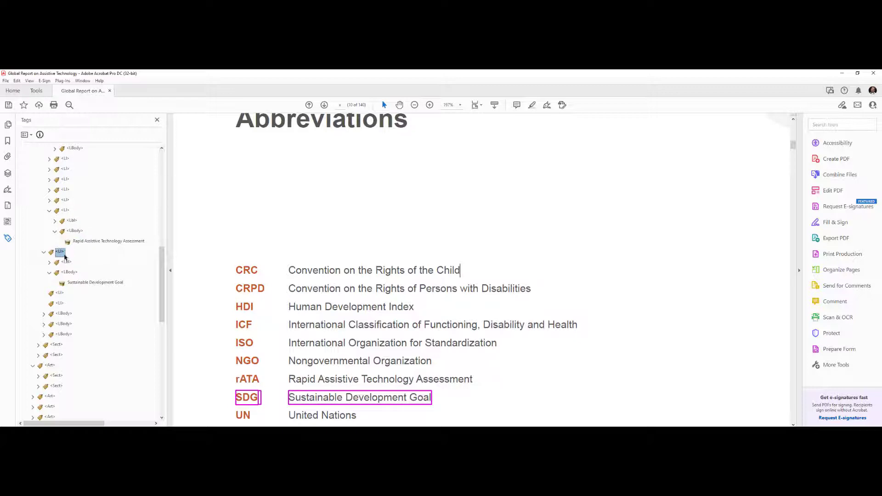
click(50, 210)
click(66, 231)
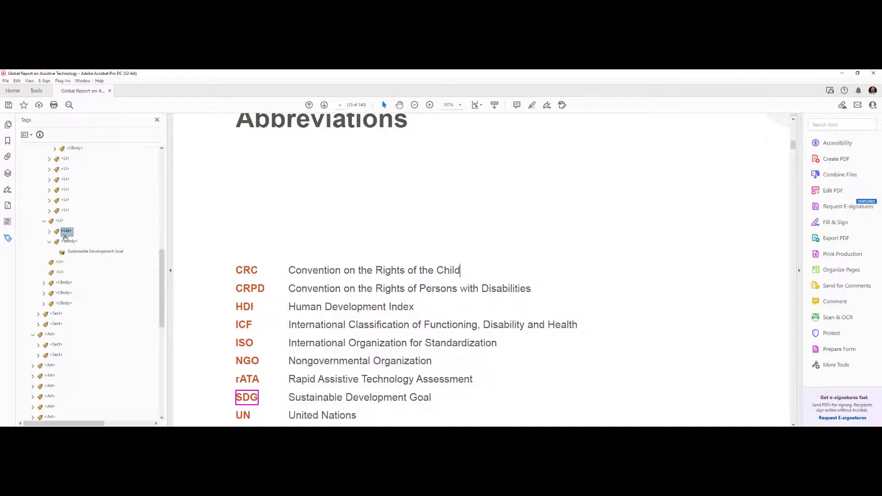
click(69, 241)
double_click(57, 223)
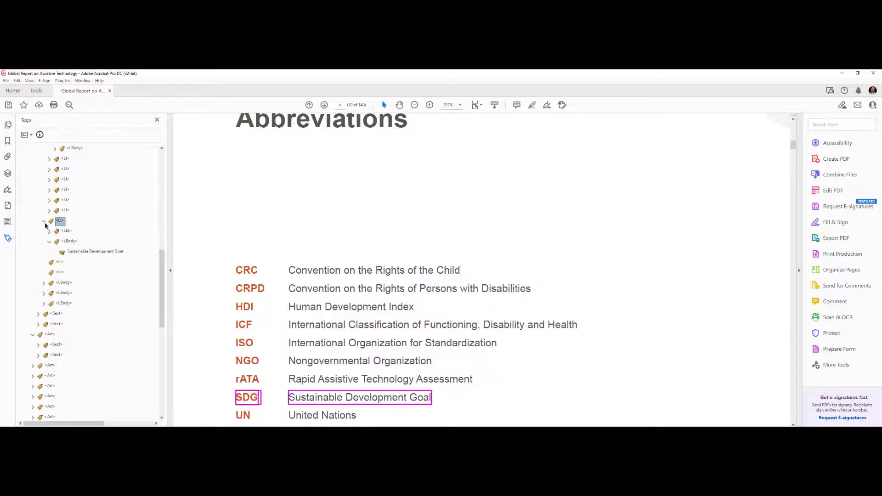
drag(56, 212, 56, 214)
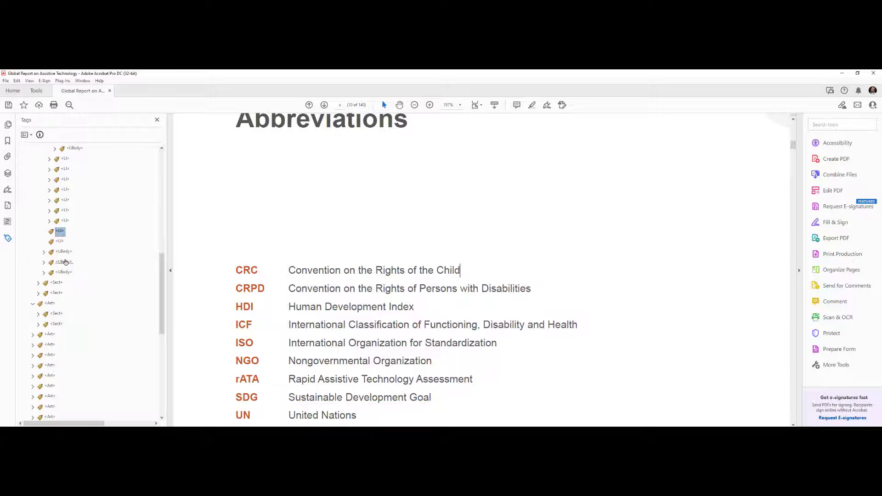
scroll(210, 271, down, 3)
click(67, 221)
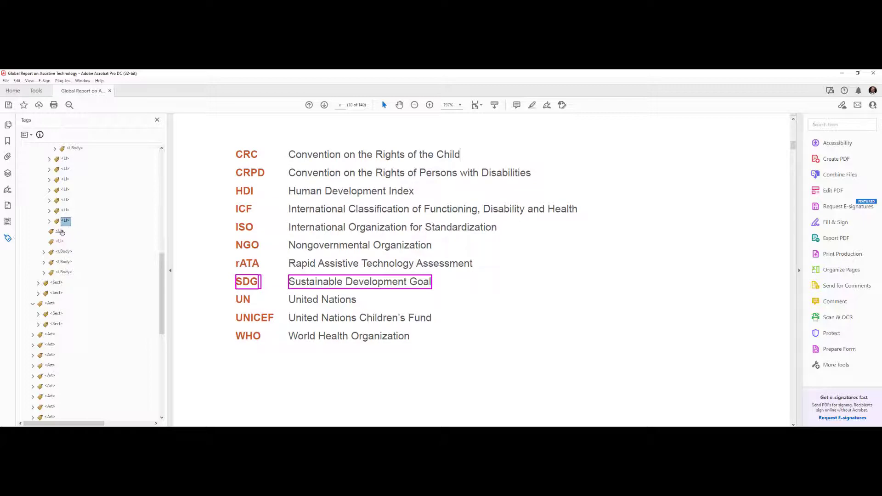
Add a third empty LI tag after the two empty ones below the list
click(61, 232)
right_click(61, 242)
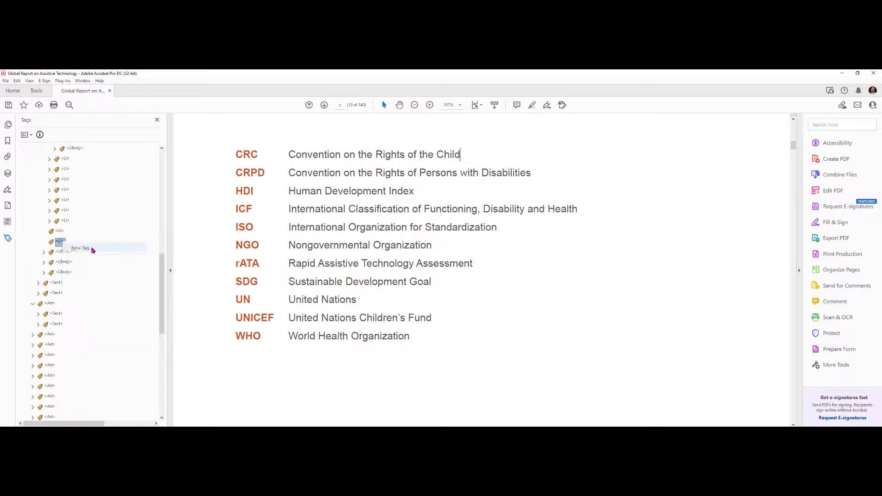
click(92, 249)
key(Return)
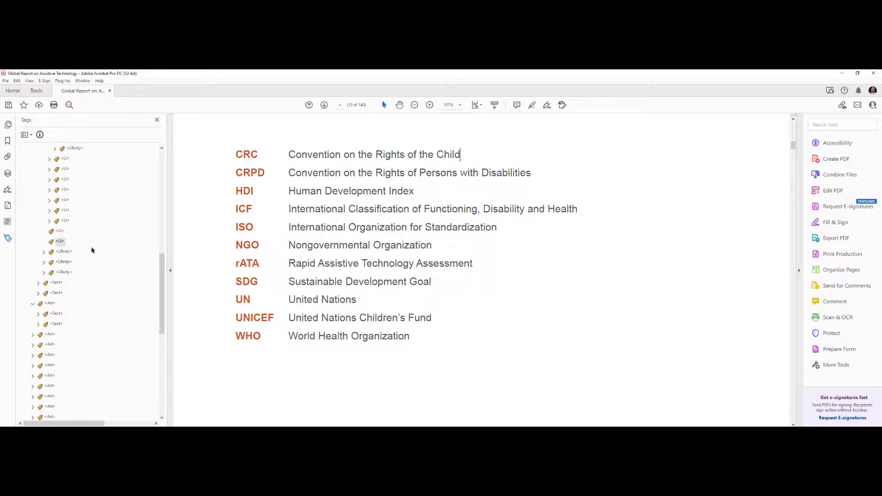
Nest the UN, UNICEF and WHO LBody tags inside the three empty LI tags, keeping the entries in order
scroll(65, 224, up, 2)
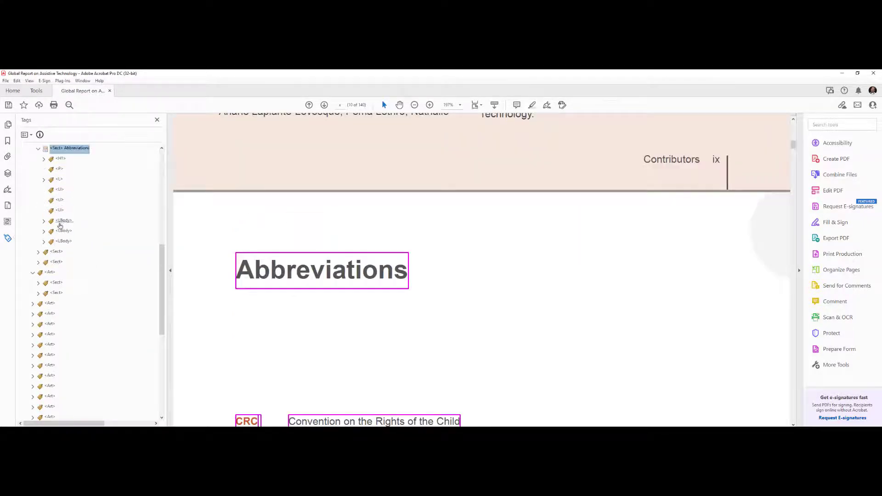
click(62, 222)
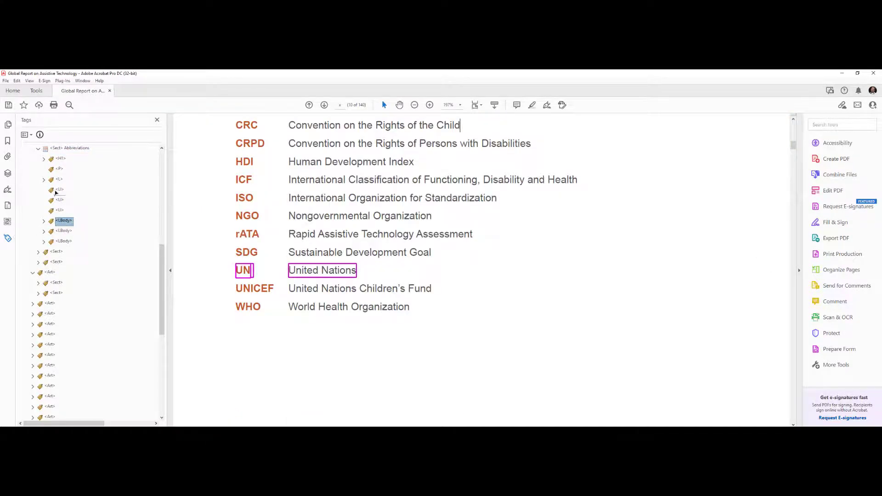
mouse_move(62, 222)
mouse_down()
mouse_move(56, 191)
mouse_move(59, 232)
mouse_up()
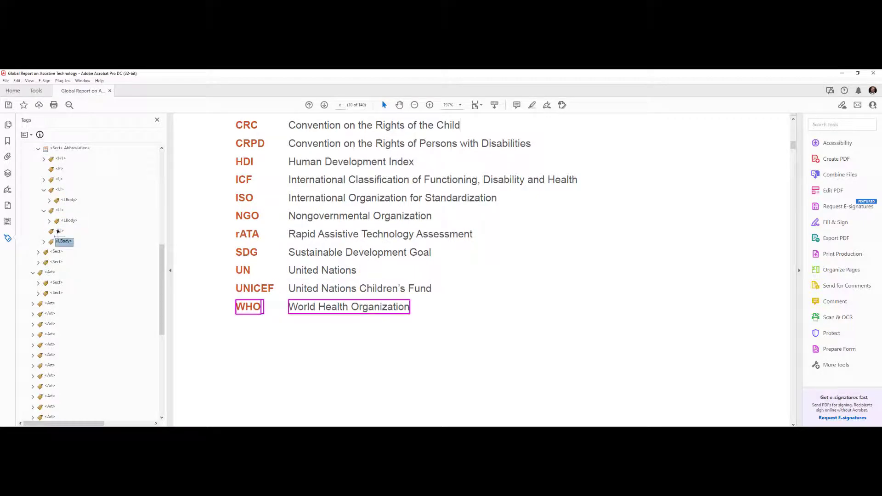
Create a new Lbl tag at the LI tag of the UN entry
click(60, 190)
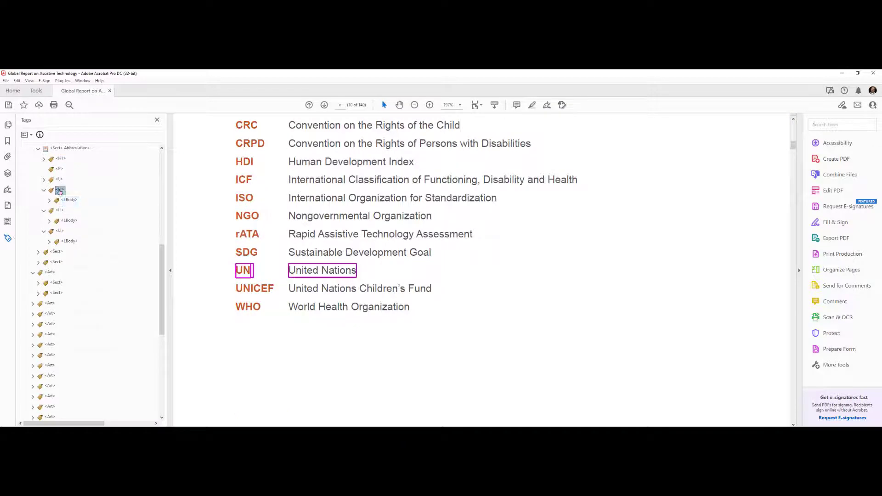
right_click(60, 191)
click(77, 198)
text(L)
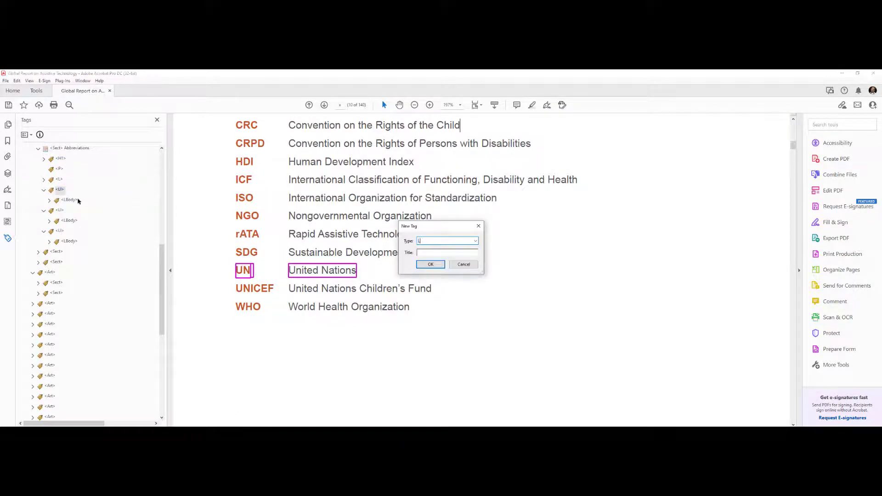
text(bl)
key(Return)
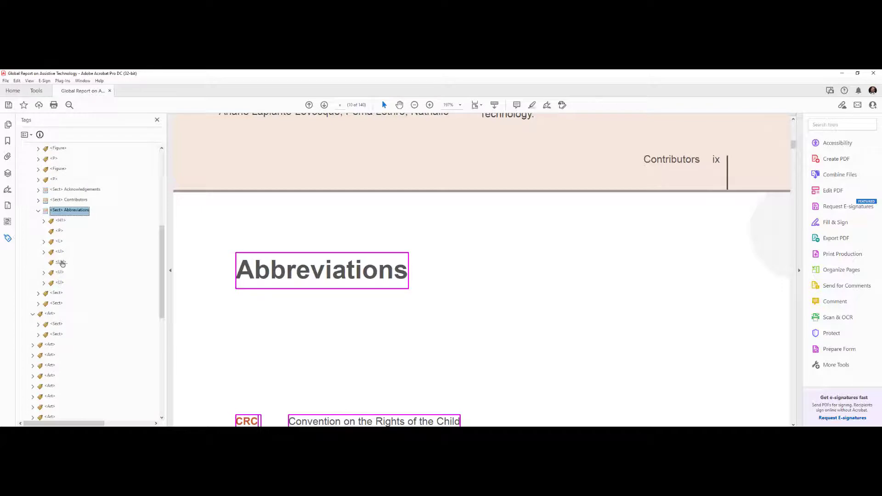
Create two more Lbl tags next to the Lbl tag below the UN entry's LI tag
right_click(62, 263)
text(nLbl)
key(Return)
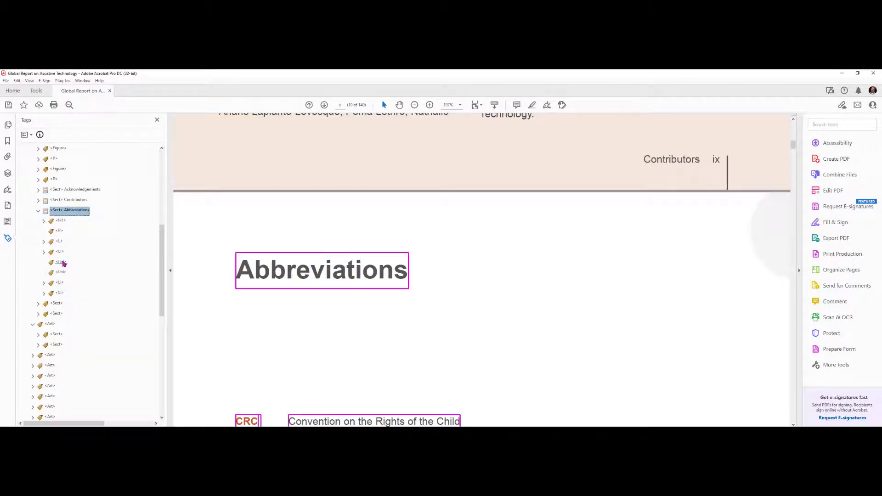
right_click(63, 263)
text(nLbl)
key(Return)
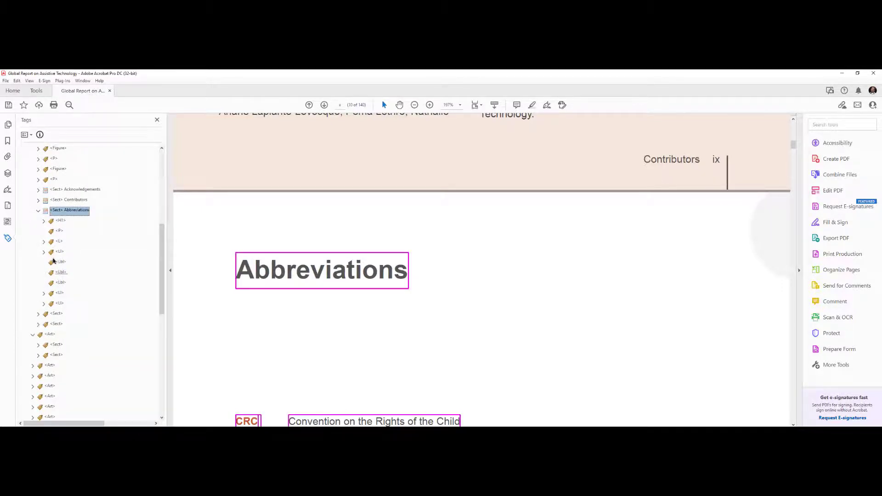
Nest one new Lbl tag inside each of the LI tags for the UN, UNICEF and WHO entries
click(44, 251)
scroll(51, 257, down, 1)
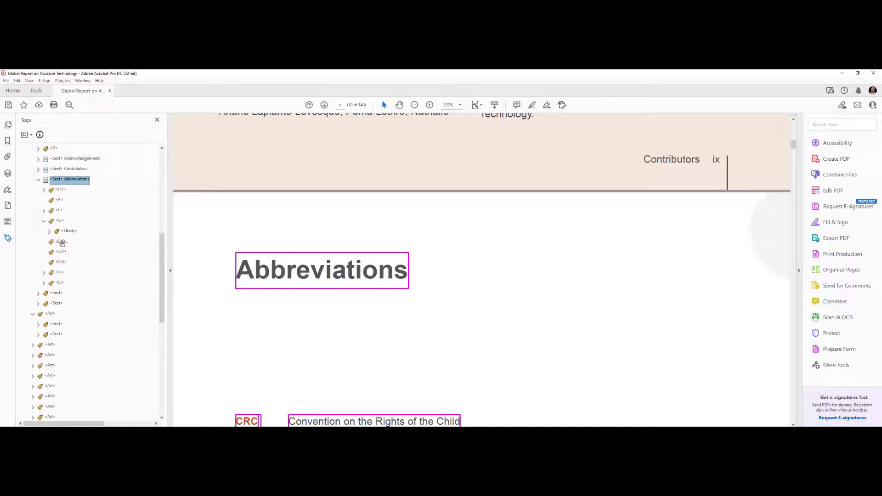
drag(61, 243, 57, 235)
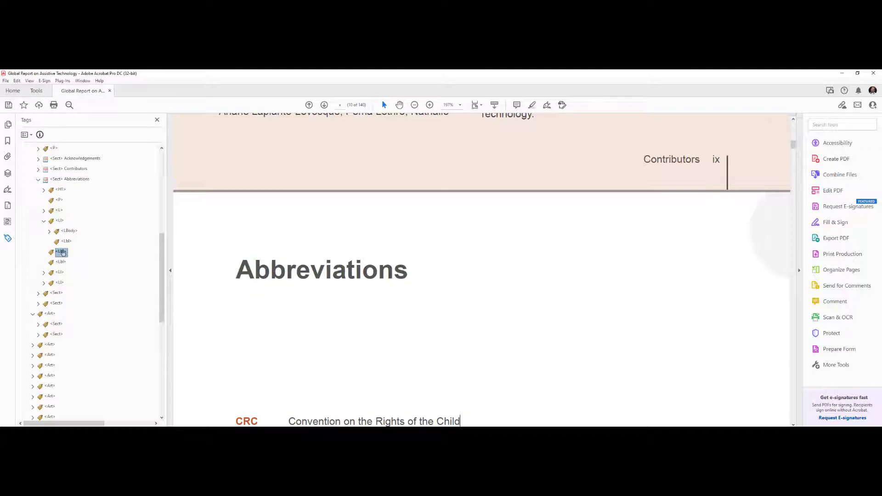
drag(60, 271, 58, 294)
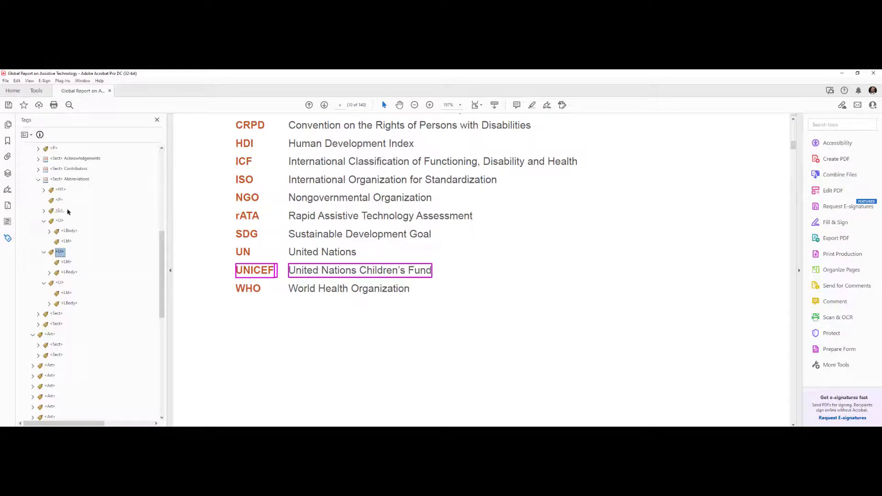
Move the WHO, UNICEF and UN abbreviation content out of the LBody tags into each entry's Lbl tag
click(49, 231)
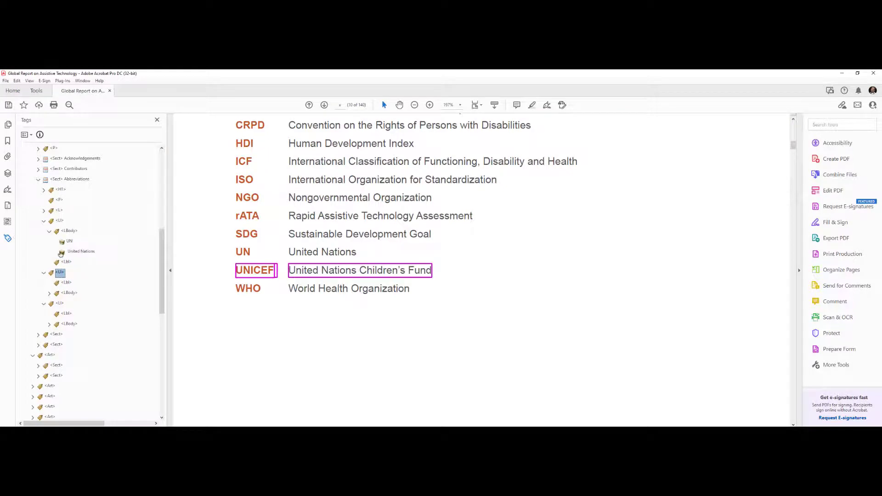
click(49, 294)
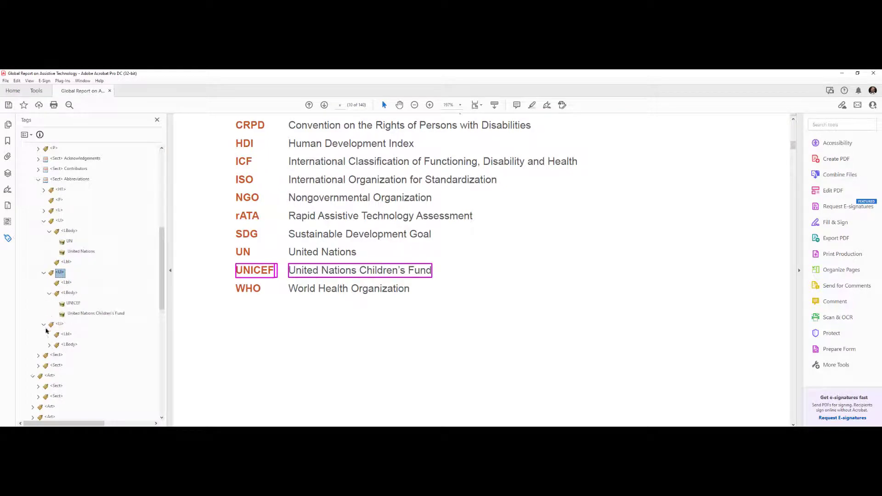
click(49, 345)
click(72, 355)
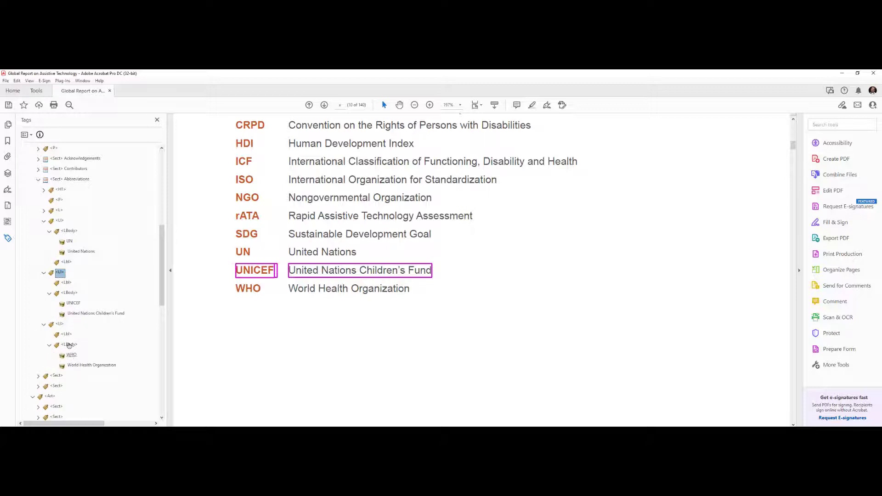
drag(66, 338, 66, 337)
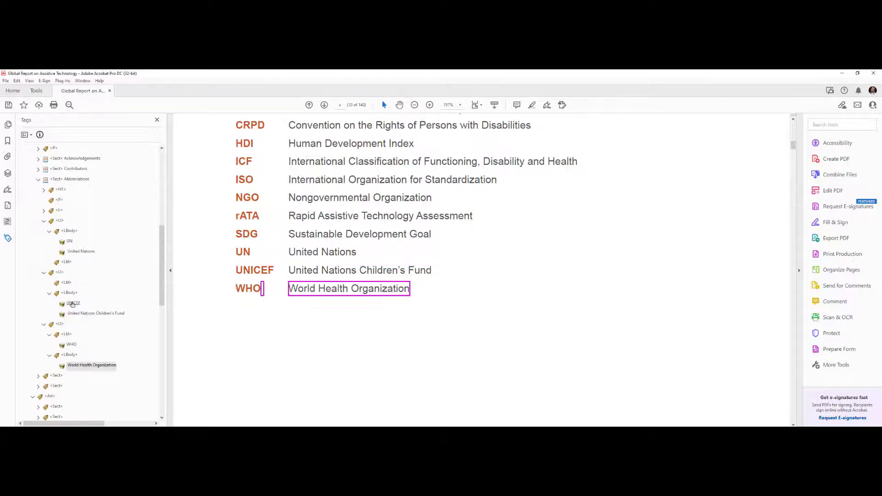
drag(72, 304, 66, 283)
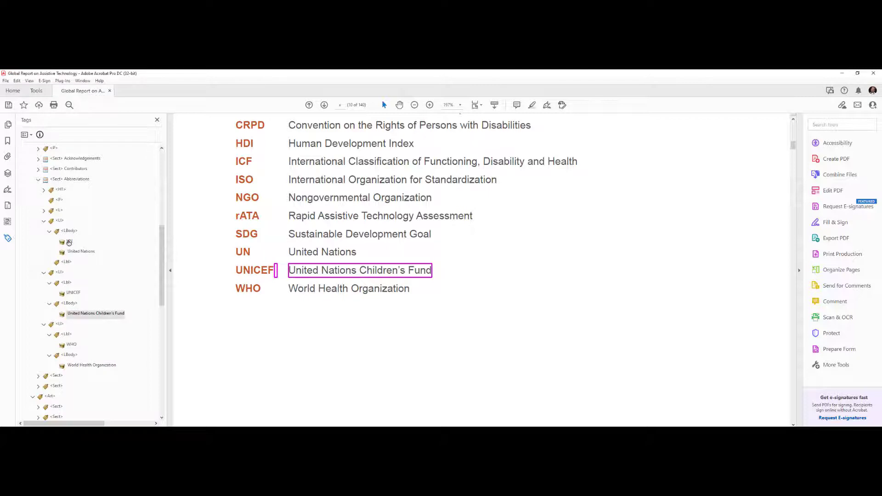
drag(70, 241, 66, 262)
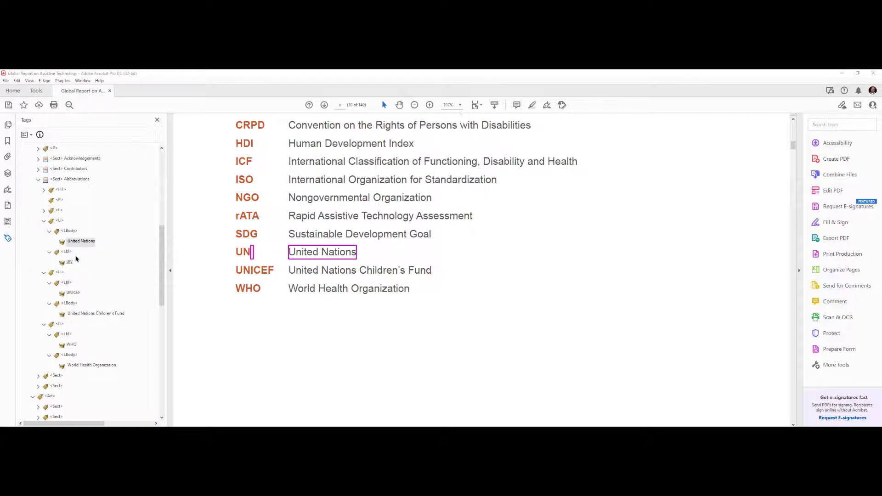
Place the UN entry's Lbl tag before its LBody tag and collapse the UN, UNICEF and WHO entries
click(49, 252)
drag(68, 252, 60, 221)
click(70, 243)
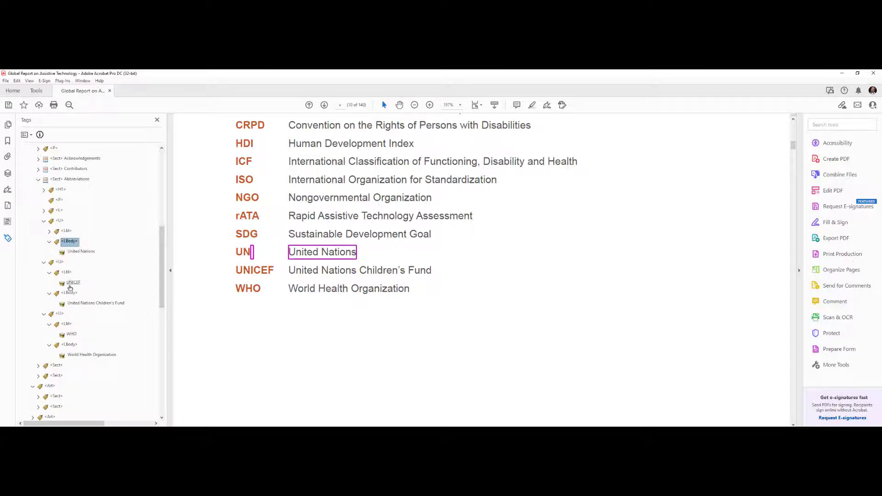
click(65, 325)
click(49, 325)
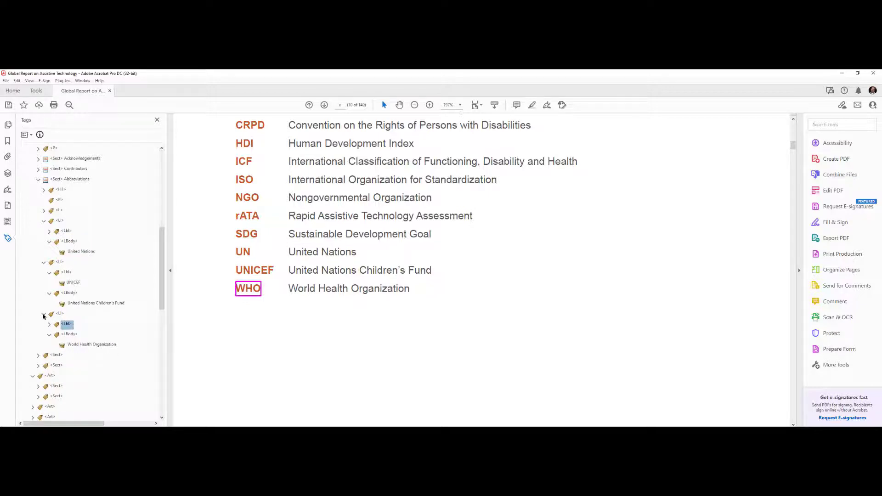
click(44, 315)
click(44, 262)
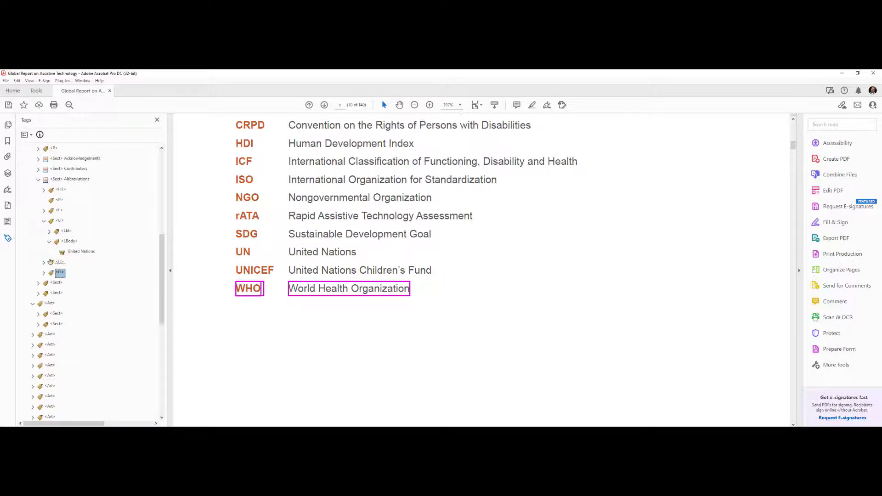
click(43, 223)
Move the UN, UNICEF and WHO LI tags together into the L tag after the SDG item
click(44, 211)
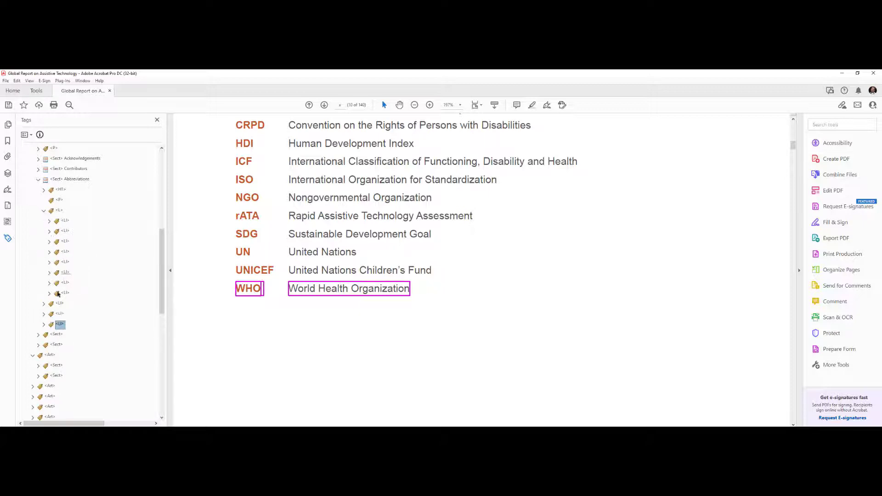
click(59, 303)
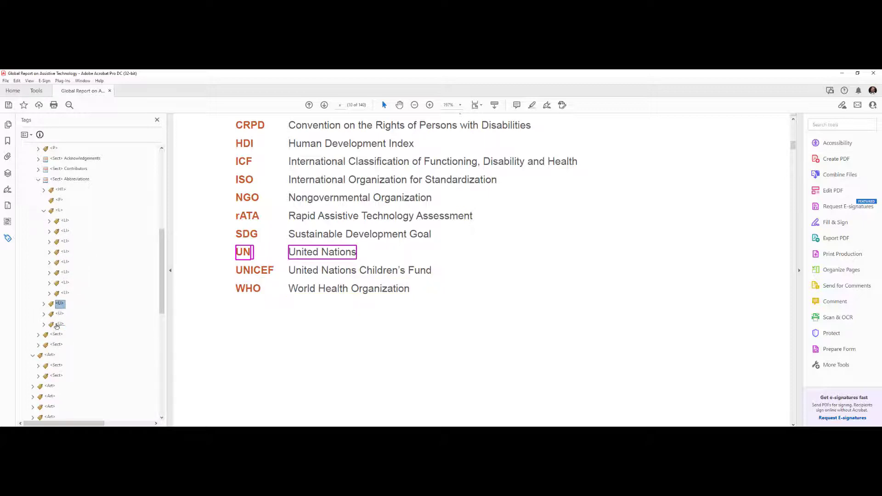
shift+click(56, 326)
drag(60, 304, 55, 295)
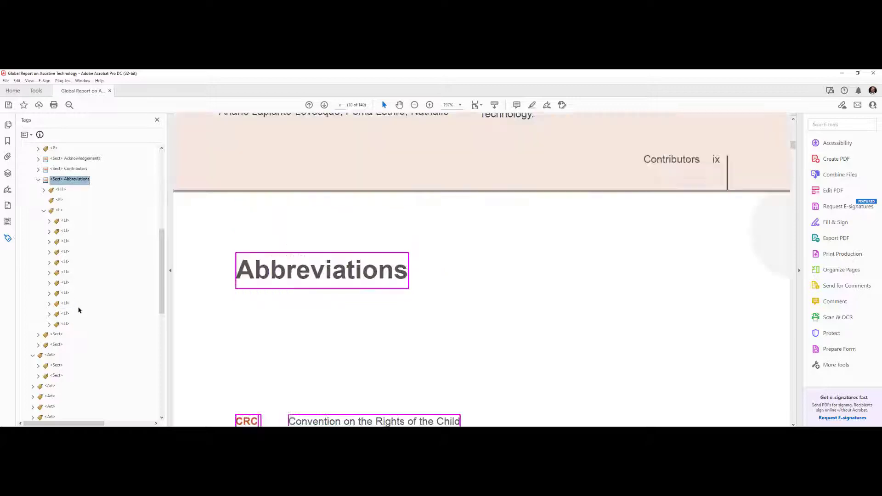
Check the abbreviations list by stepping through its LI tags and comparing their order with the page
click(59, 210)
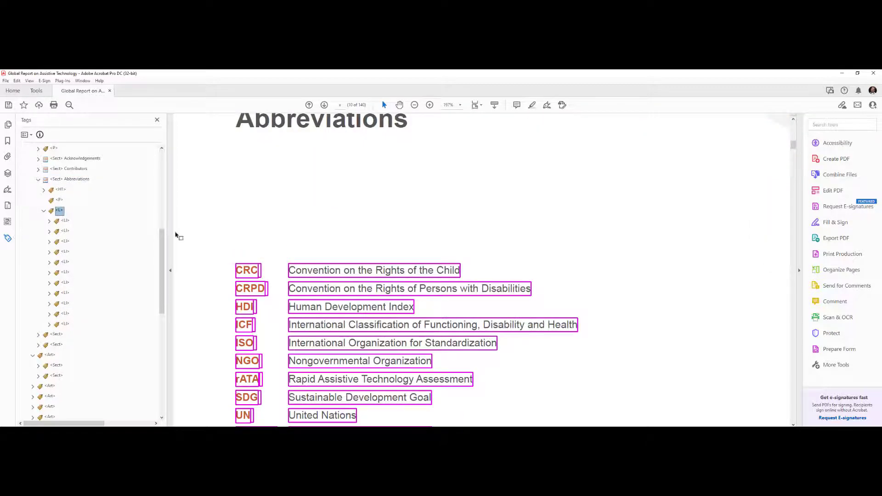
scroll(523, 234, down, 5)
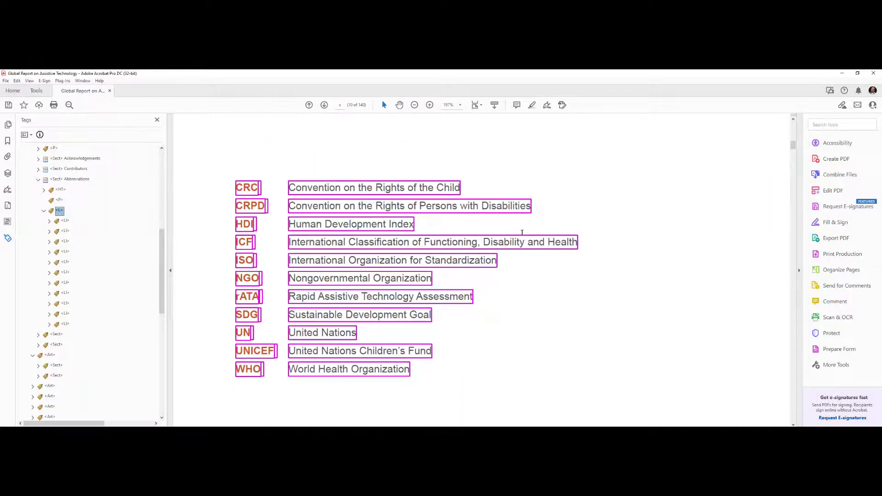
scroll(522, 233, down, 1)
key(Down)
key(Down)
key(Down)
key(Down)
key(Down)
key(Down)
key(Down)
key(Down)
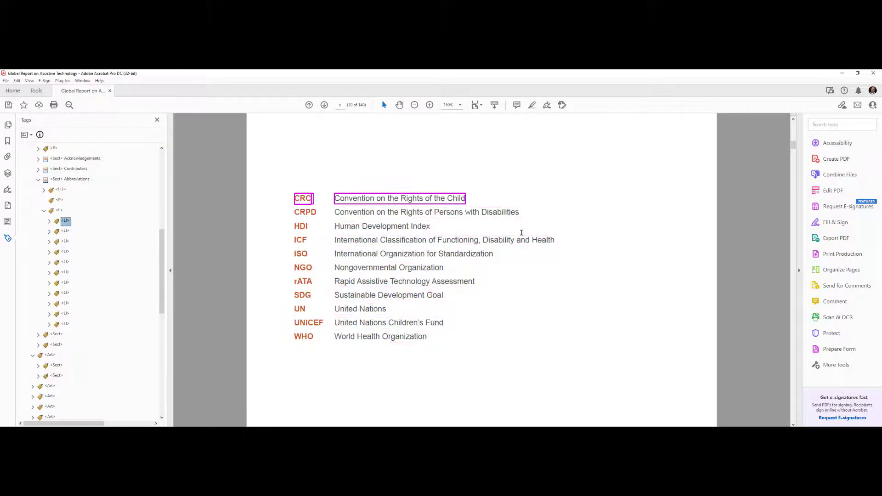
key(Down)
key(Down)
key(Down)
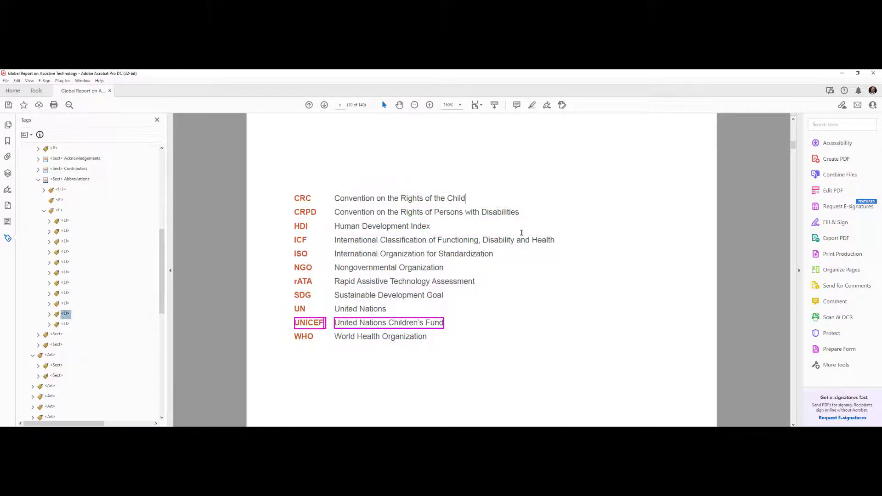
key(Up)
key(Up)
key(Up)
key(Up)
key(Up)
key(Up)
key(Up)
key(Up)
key(Up)
key(Up)
key(Up)
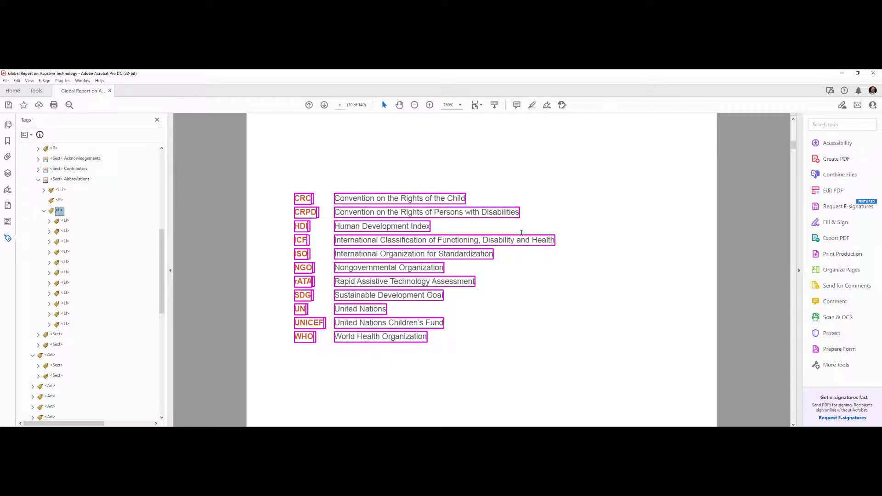
Delete the empty P tag between the Abbreviations heading and the list
key(Left)
key(Up)
key(Delete)
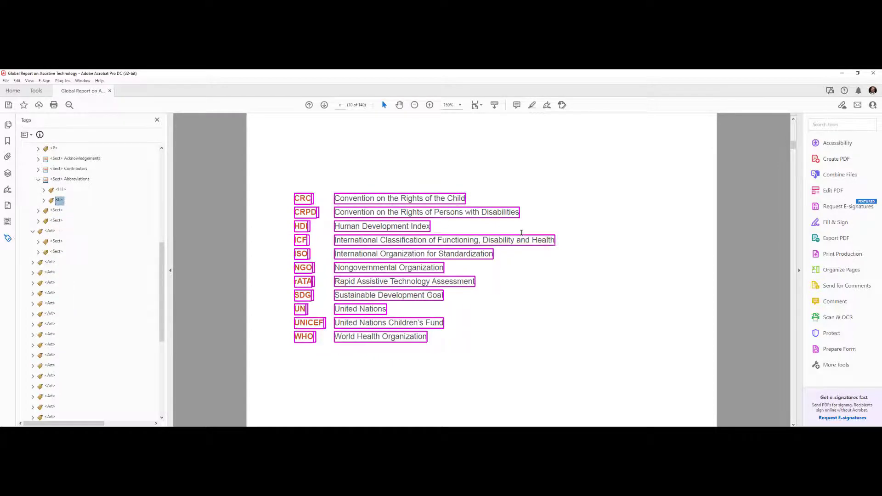
key(Up)
key(Down)
key(Up)
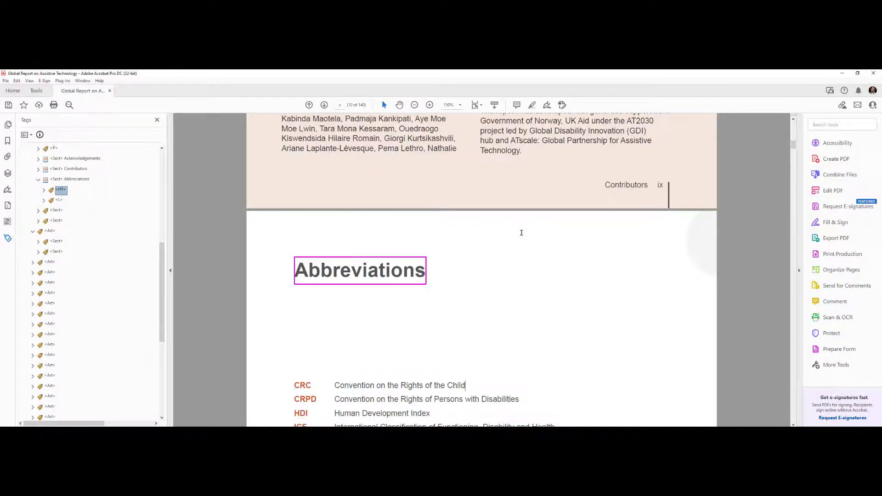
Label the Sect tag holding the Executive summary heading as "Exec Summary"
key(Down)
key(Down)
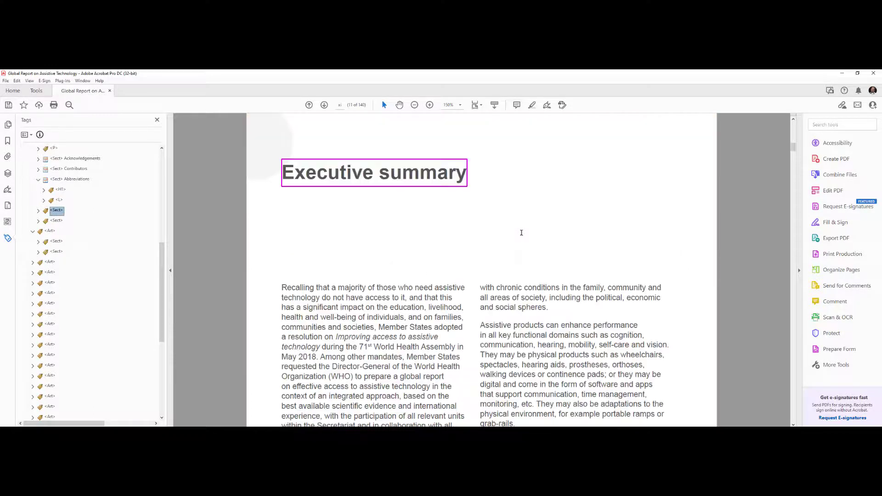
key(Right)
mouse_move(63, 222)
mouse_down()
mouse_move(52, 200)
mouse_move(60, 223)
mouse_up()
click(64, 211)
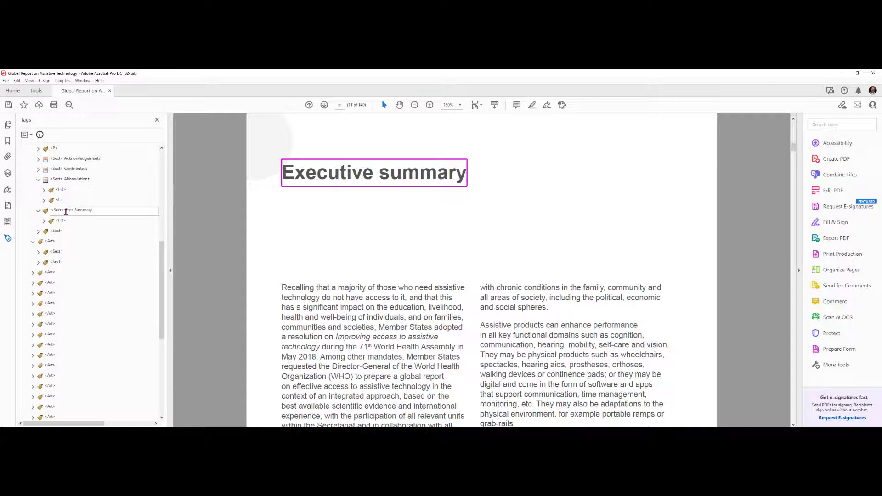
Expand the Sect tag after Exec Summary and compare its first paragraph and list tags with the page text
click(56, 231)
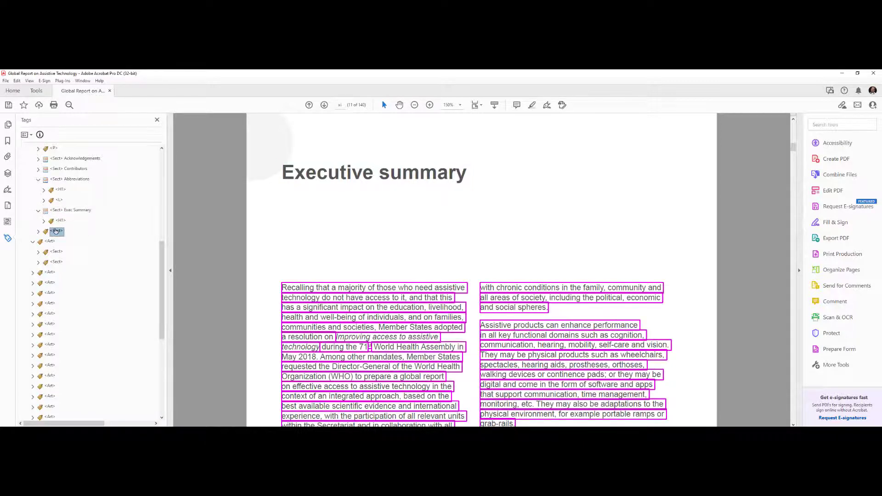
click(38, 231)
click(63, 243)
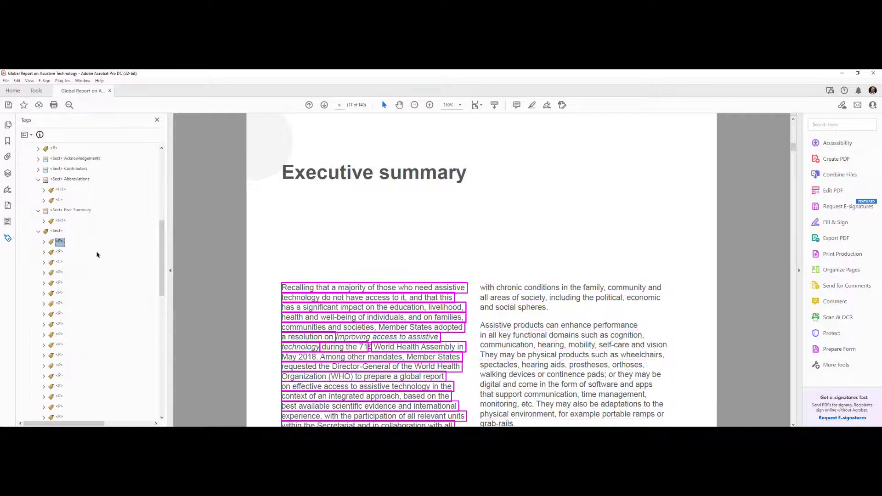
ctrl+scroll(479, 258, down, 2)
scroll(477, 256, down, 1)
scroll(476, 256, down, 3)
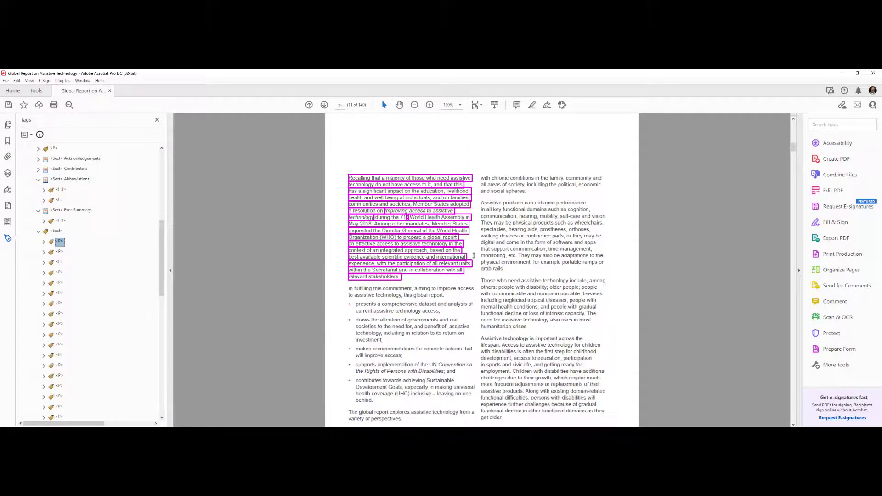
key(Down)
key(Down)
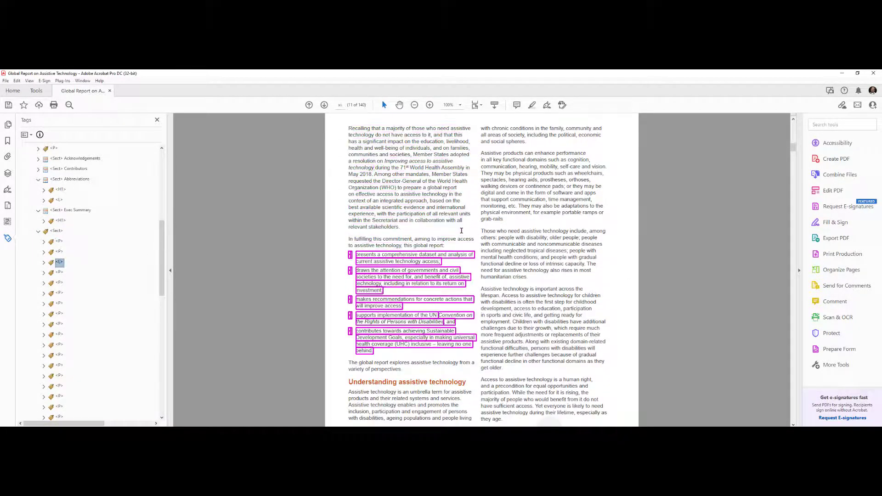
key(Down)
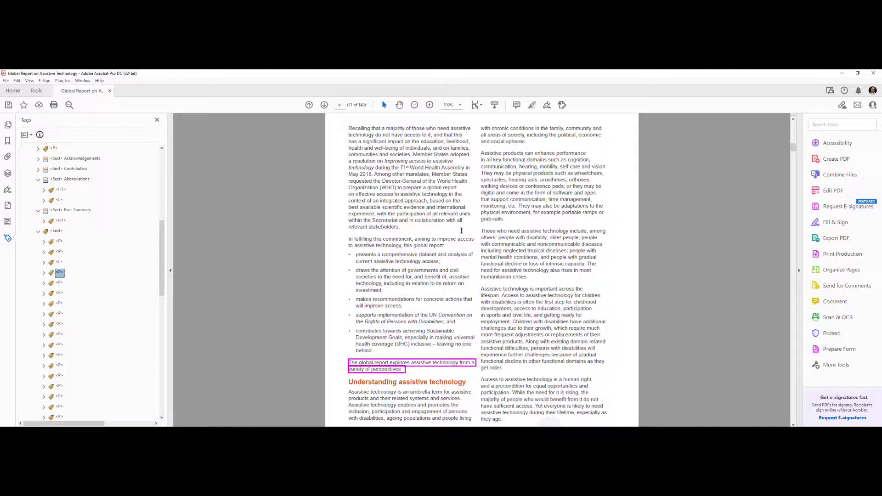
Inspect the LI, Lbl and LBody structure of the bulleted list in the Executive summary
key(Up)
key(Right)
key(Right)
key(Right)
key(Right)
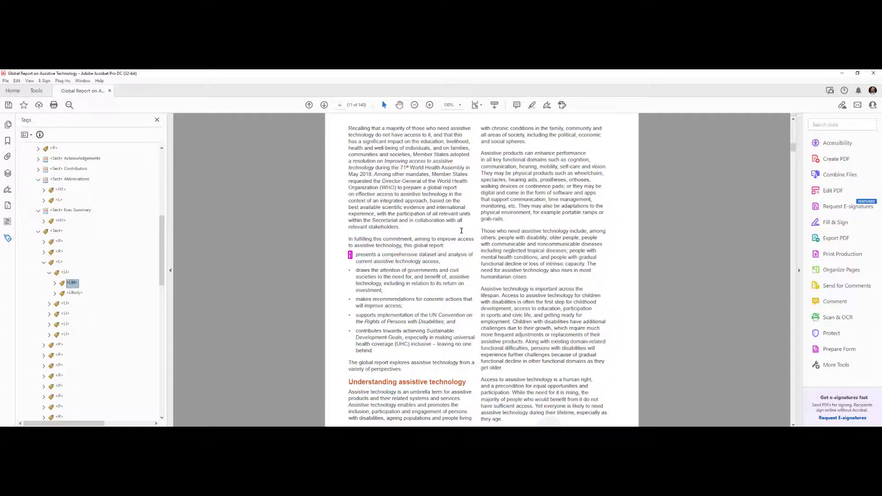
key(Down)
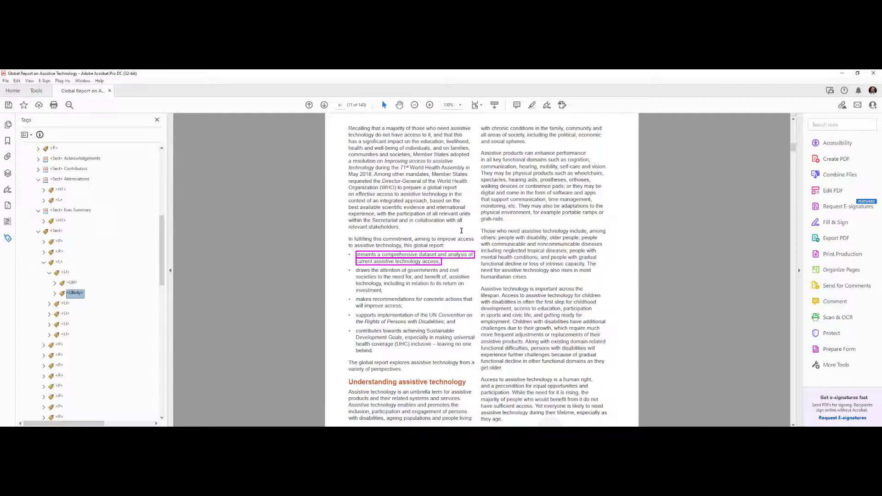
key(Left)
key(Left)
key(Left)
Change the P tag of the "Understanding assistive technology" heading to H2
key(Down)
key(Down)
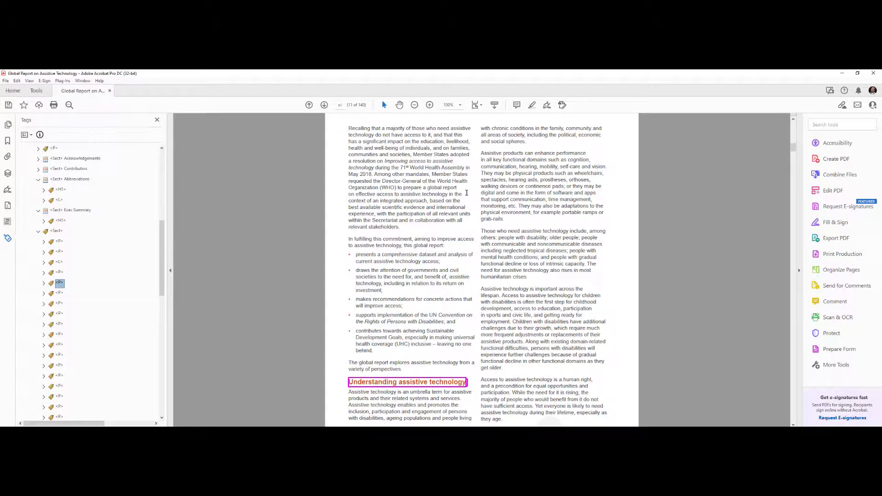
scroll(467, 193, up, 4)
scroll(468, 193, down, 6)
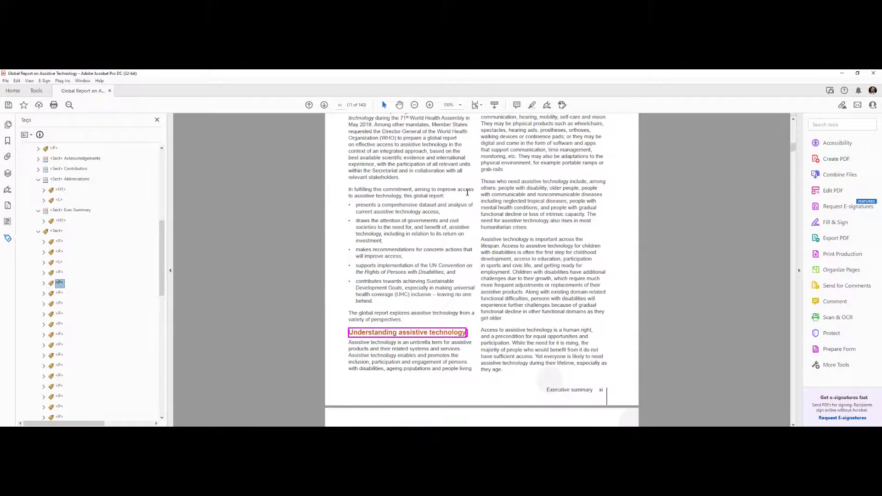
click(59, 285)
text(<H2>)
key(Return)
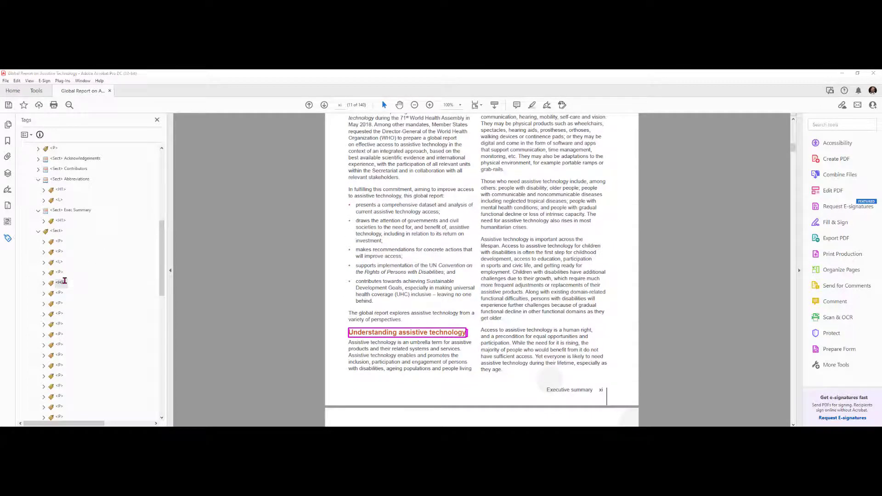
scroll(473, 256, up, 3)
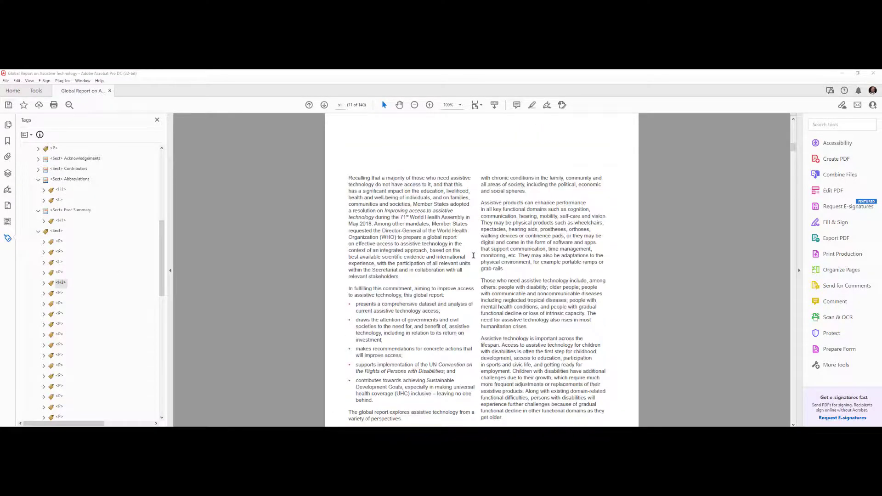
Set the tag type to H3 for the headings "Measuring access to assistive technology", "Identifying barriers to assistive technology" and "Improving the assistive technology system"
scroll(473, 256, down, 6)
scroll(474, 258, down, 3)
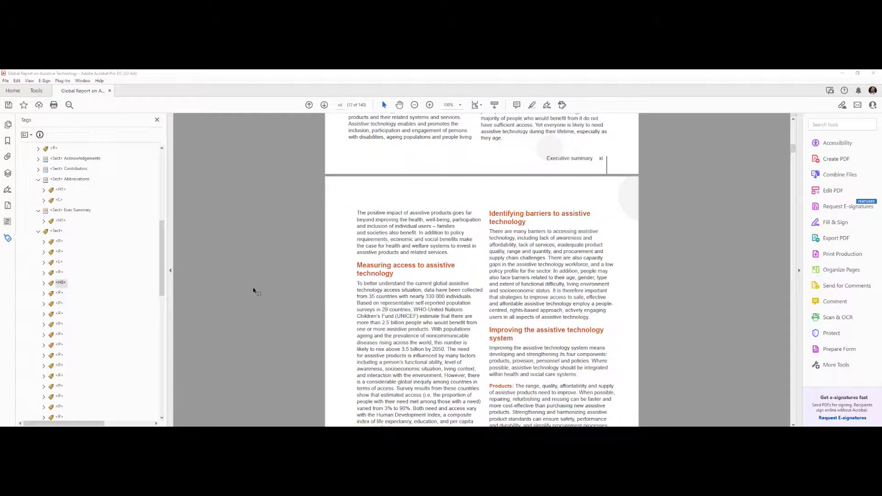
click(60, 335)
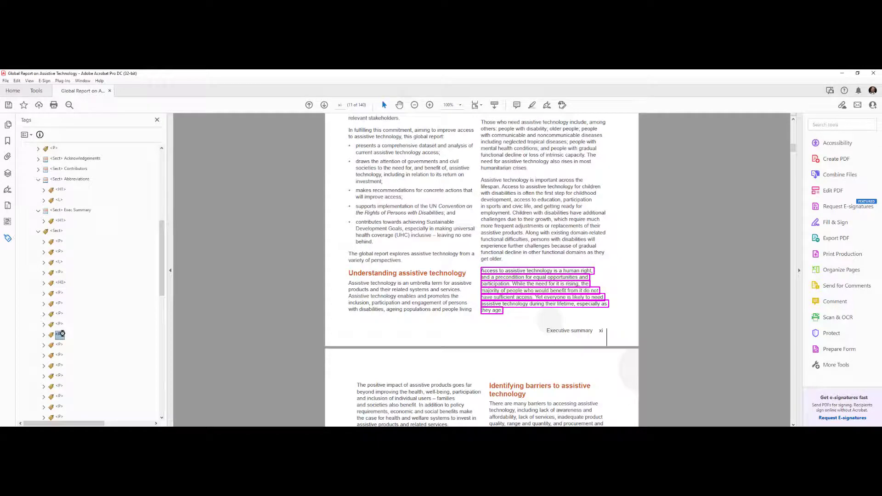
click(60, 355)
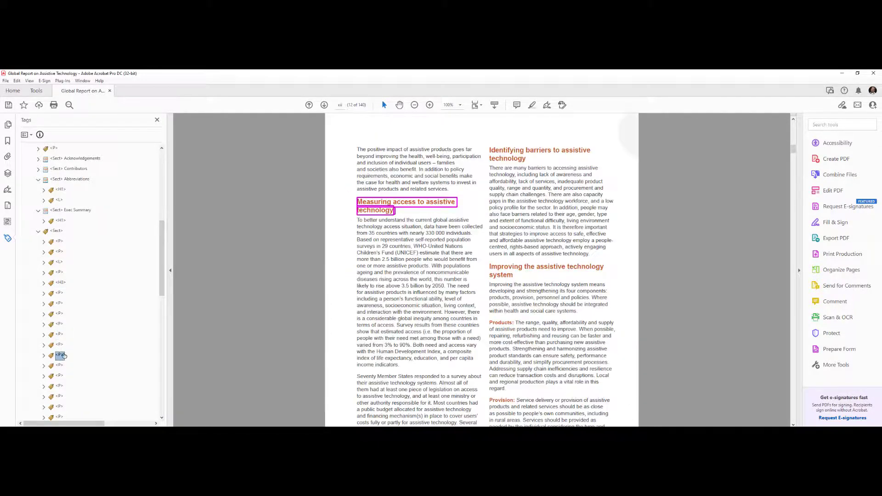
scroll(115, 327, down, 3)
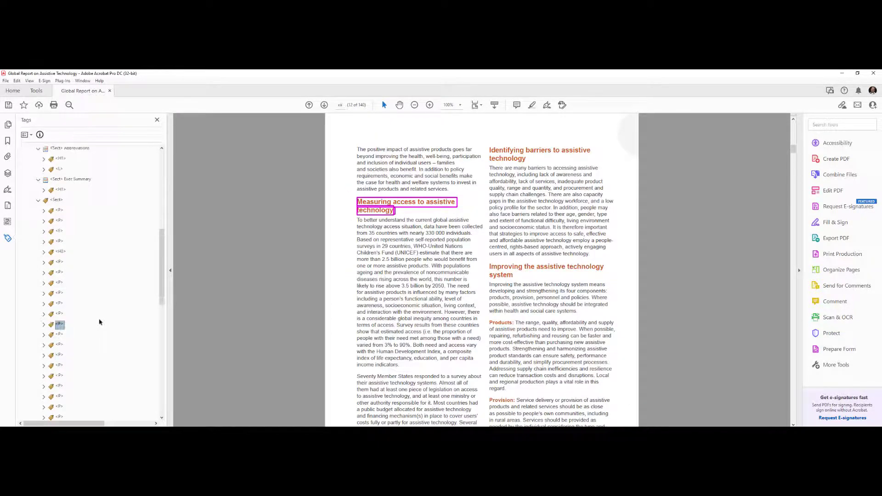
shift+click(60, 313)
click(60, 314)
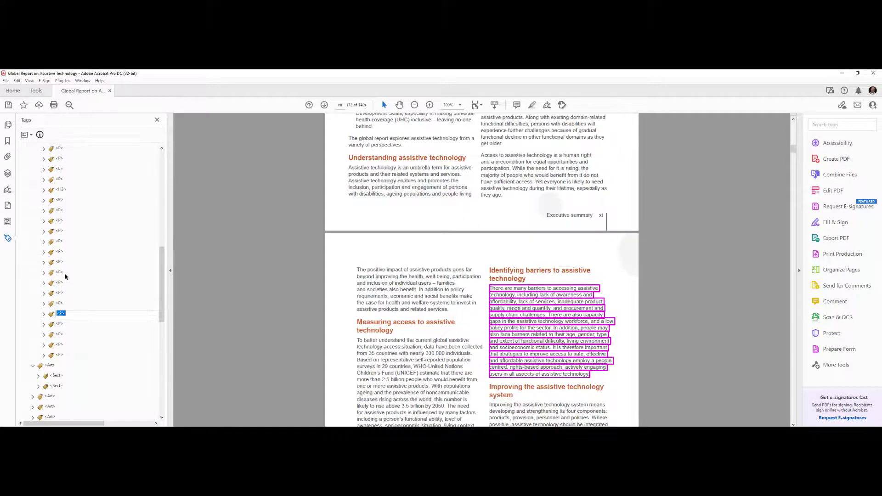
click(59, 314)
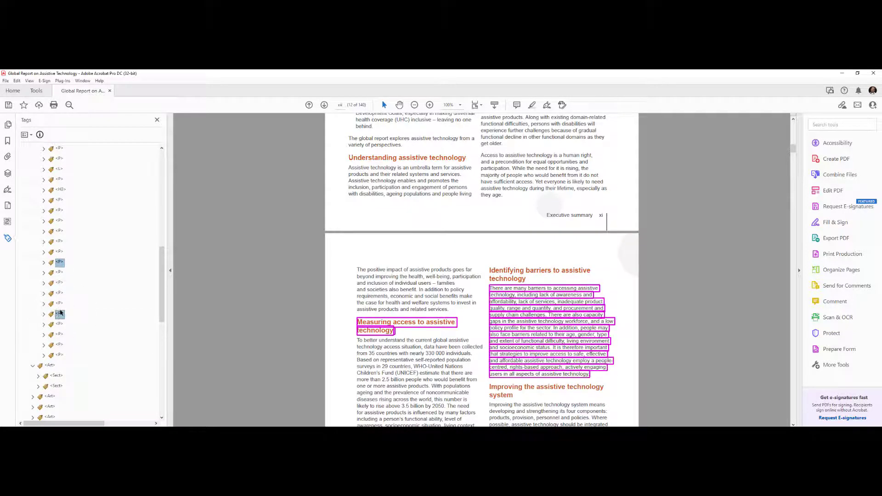
click(59, 304)
ctrl+click(57, 261)
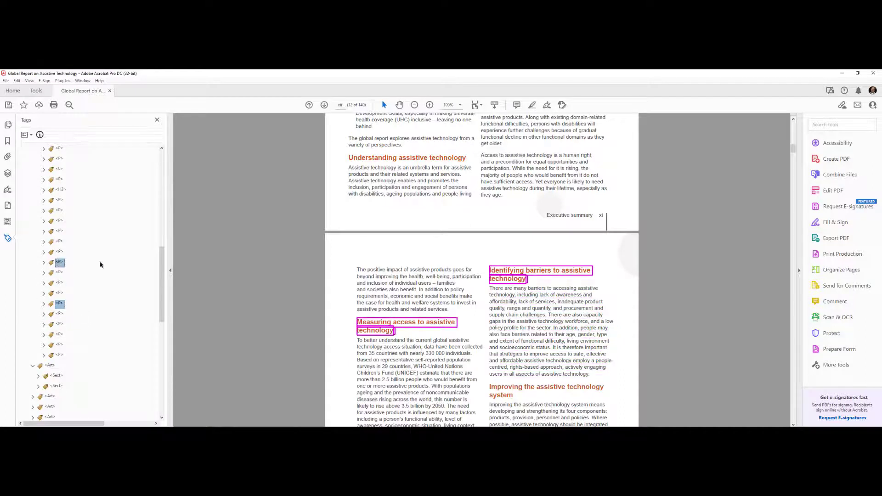
scroll(64, 257, down, 3)
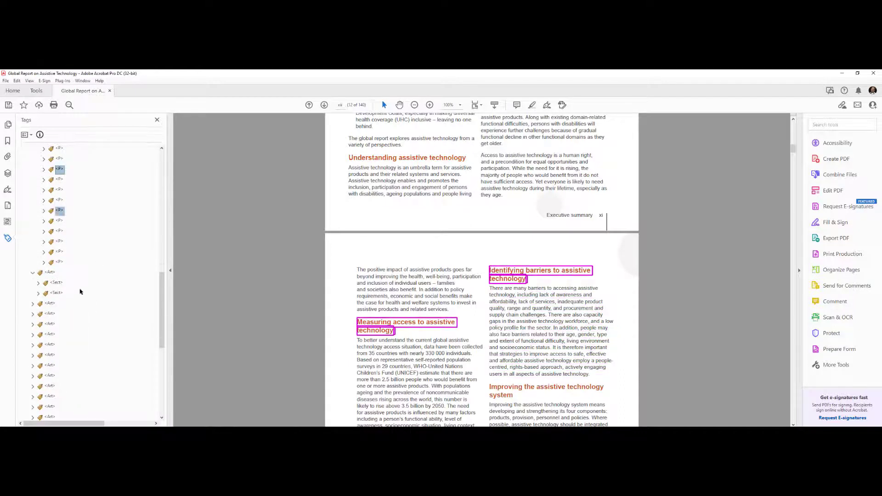
ctrl+click(60, 231)
right_click(60, 232)
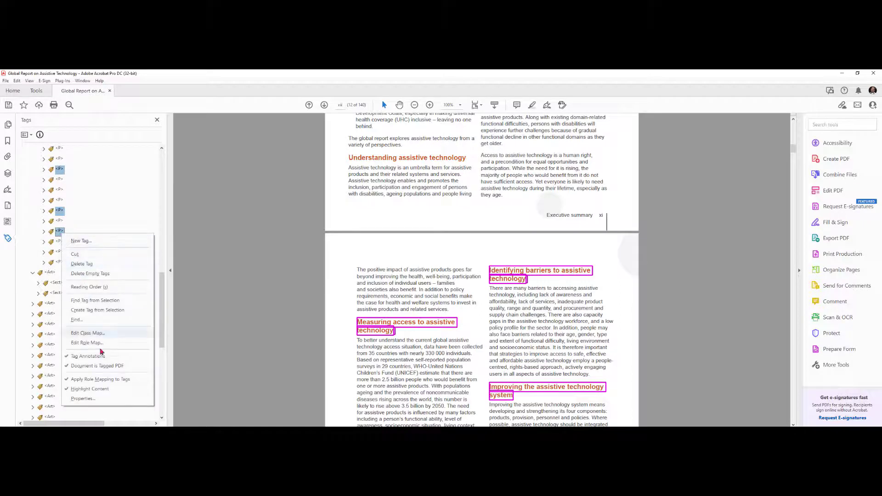
click(97, 399)
text(H3)
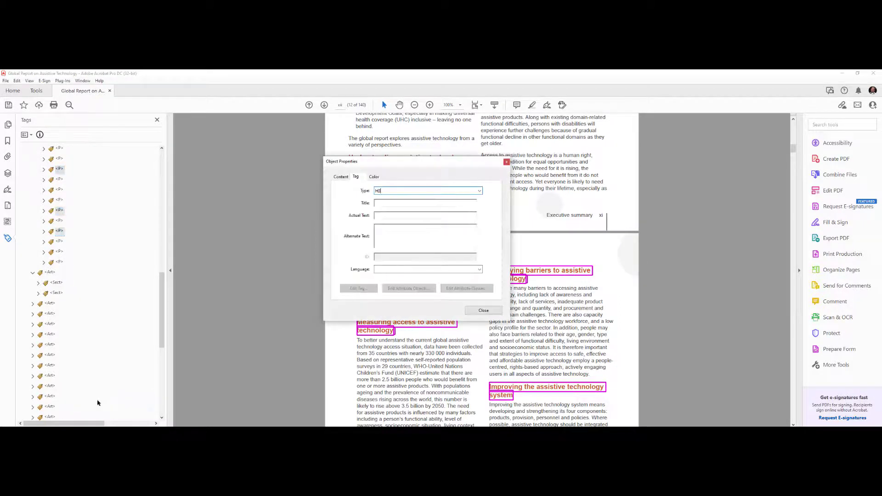
click(496, 310)
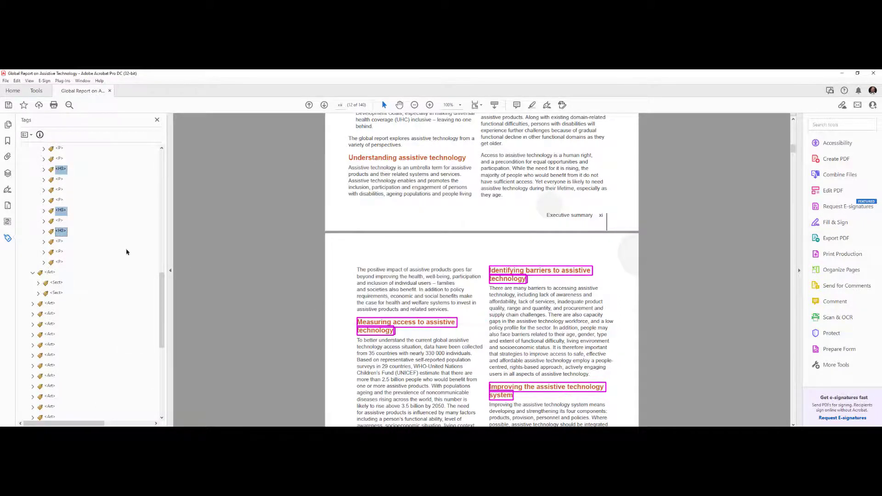
Check each tag against the page from the "Understanding assistive technology" heading down to "Improving the assistive technology system"
scroll(51, 232, up, 4)
click(62, 222)
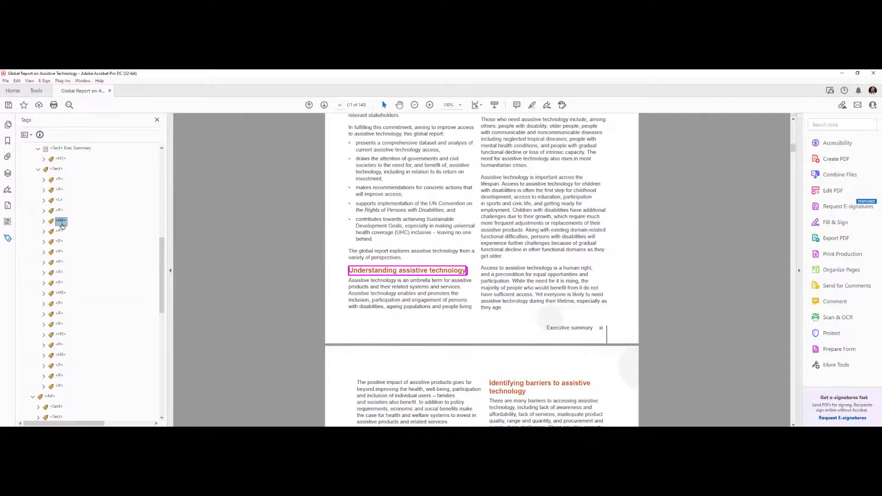
key(Down)
key(Down)
key(Down)
key(Down)
key(Down)
key(Down)
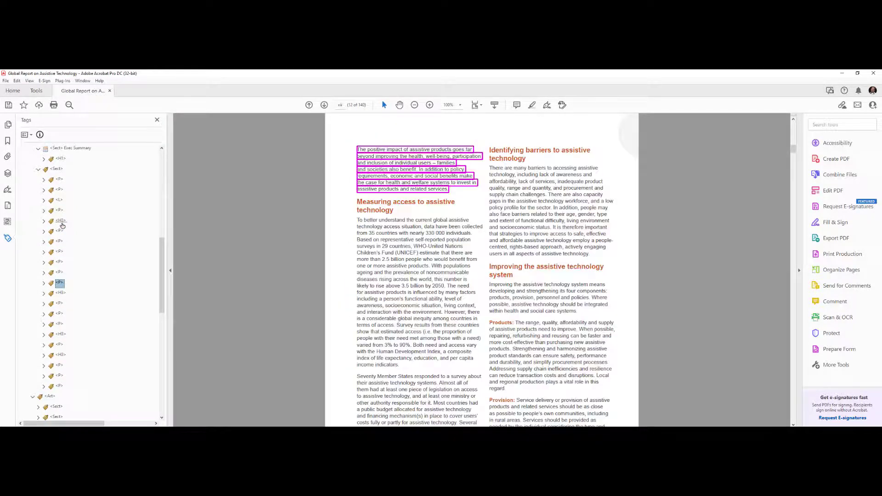
key(Down)
key(Down)
key(Down)
key(Down)
key(Down)
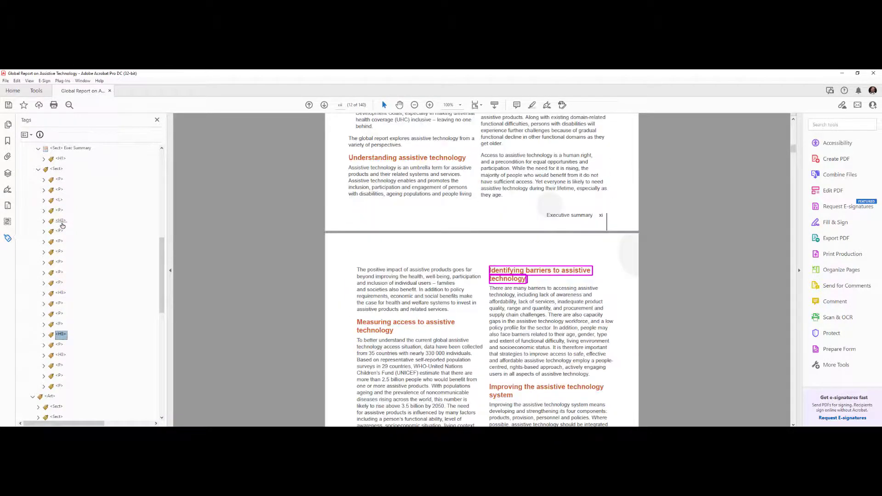
key(Down)
key(Down)
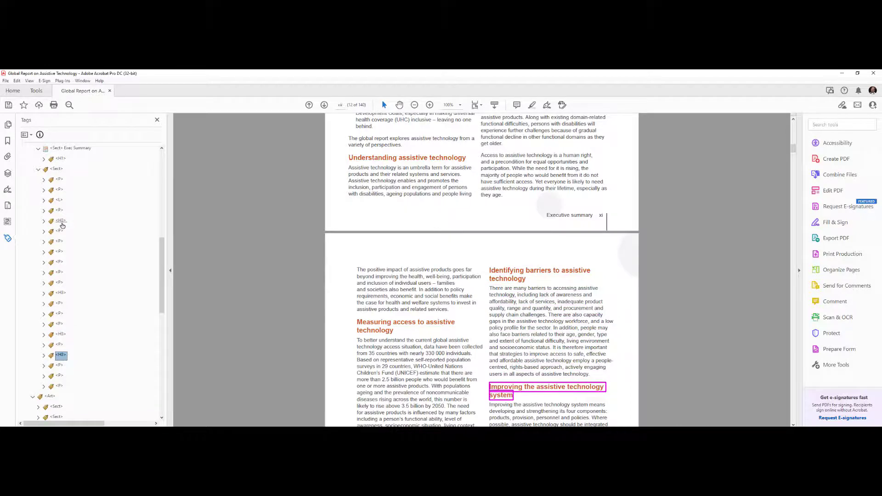
Recheck the tags around "Measuring access to assistive technology" and continue through to the Products and Provision paragraphs ending page xii
key(Up)
key(Up)
key(Up)
key(Up)
key(Up)
key(Up)
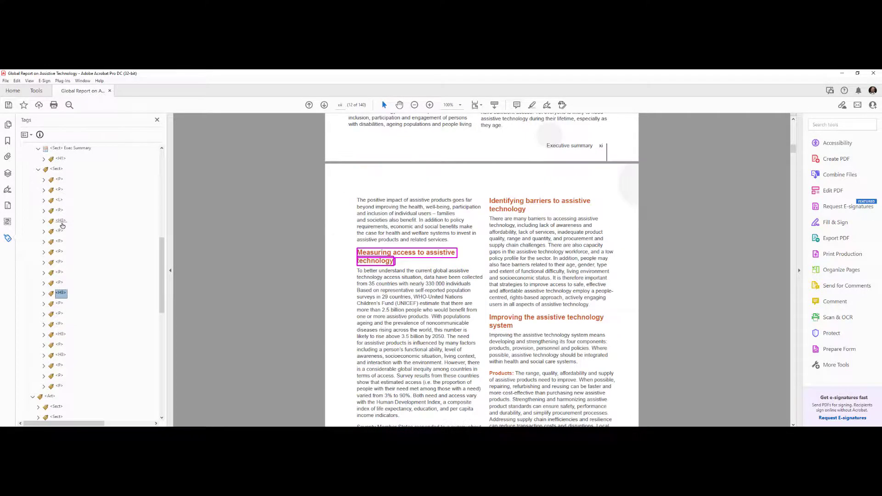
key(Up)
key(Up)
key(Down)
key(Down)
key(Down)
key(Down)
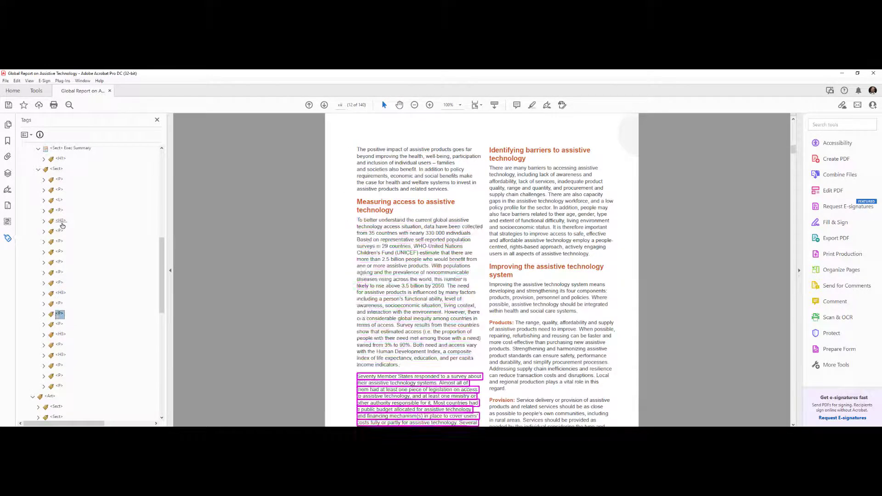
key(Down)
key(Down)
key(Down)
key(Down)
key(Down)
key(Down)
key(Down)
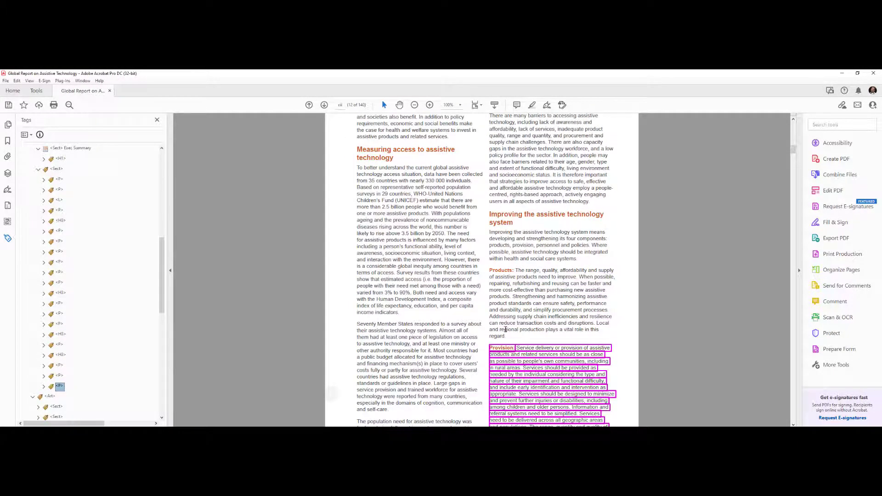
key(Up)
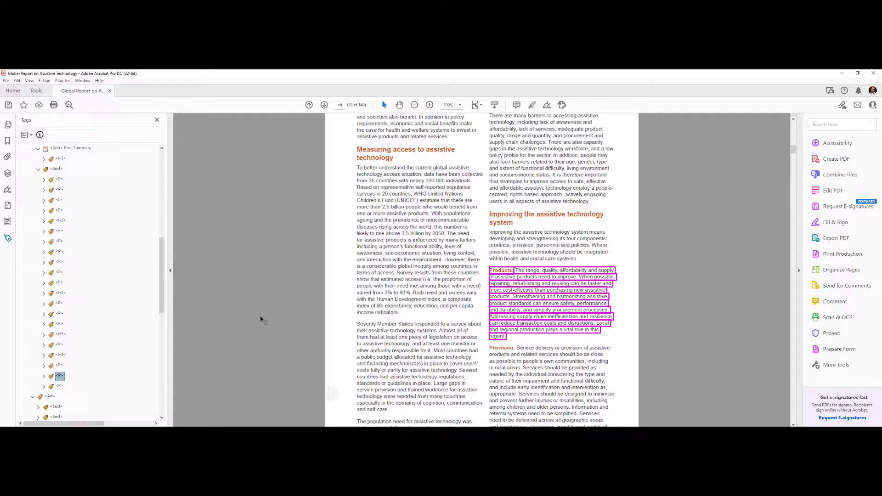
scroll(503, 296, down, 3)
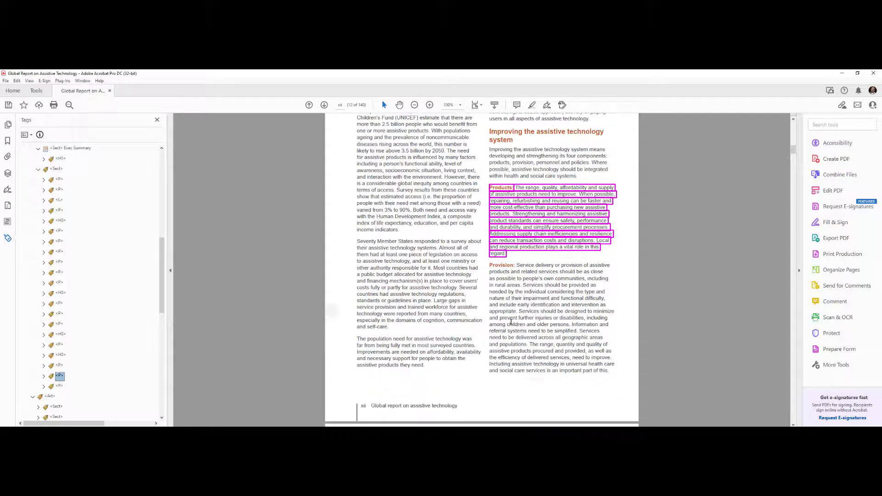
click(59, 386)
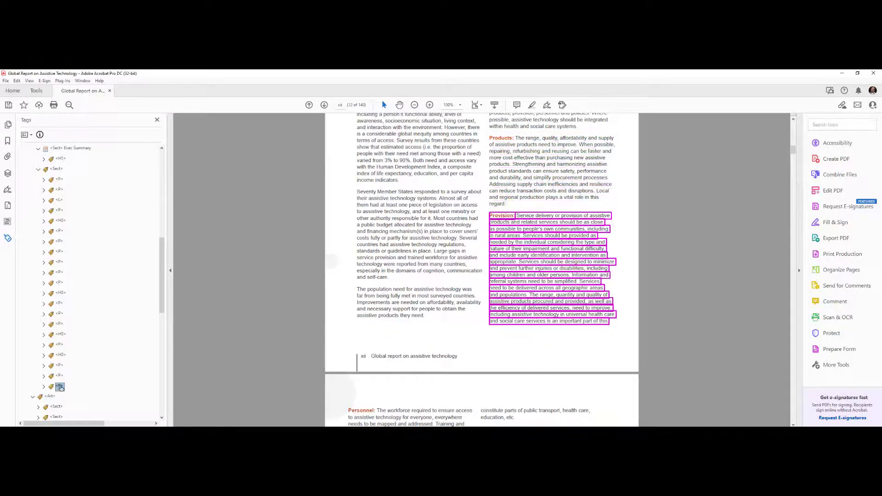
Move all content tags from the unnamed section below Exec Summary into the Exec Summary section, directly after its H1 tag
scroll(72, 205, up, 2)
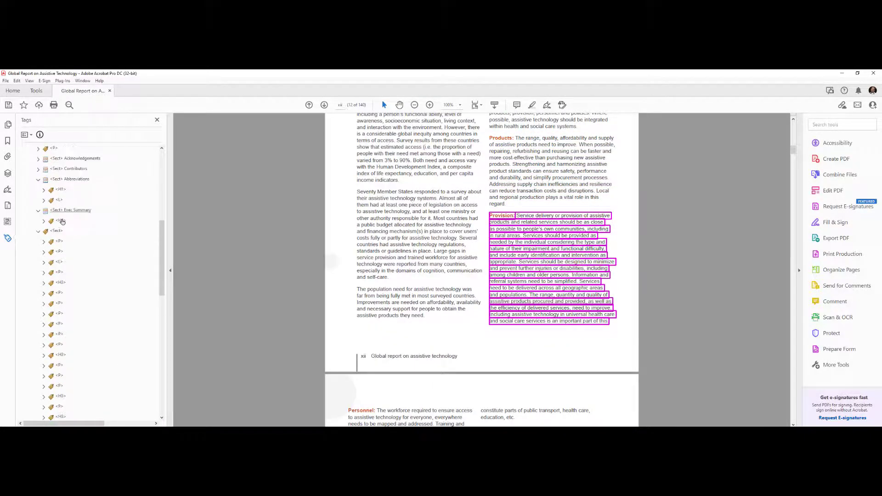
click(60, 220)
click(60, 242)
scroll(73, 365, down, 2)
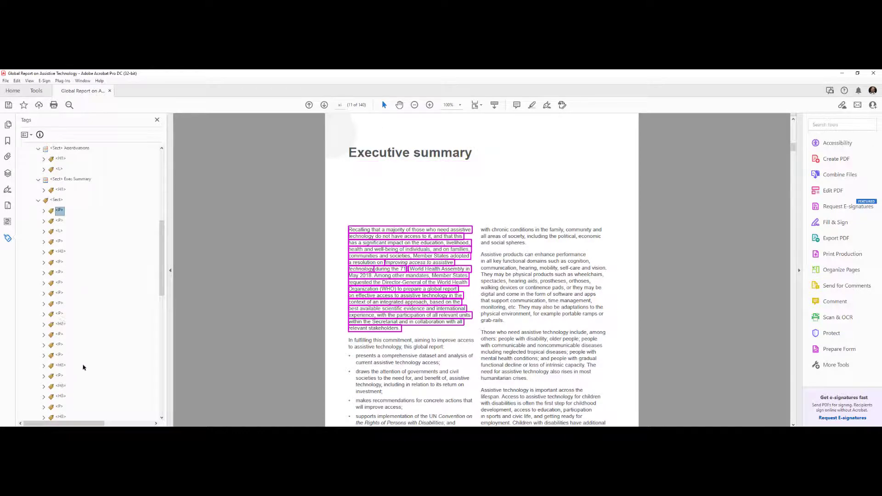
shift+click(60, 386)
scroll(88, 303, up, 3)
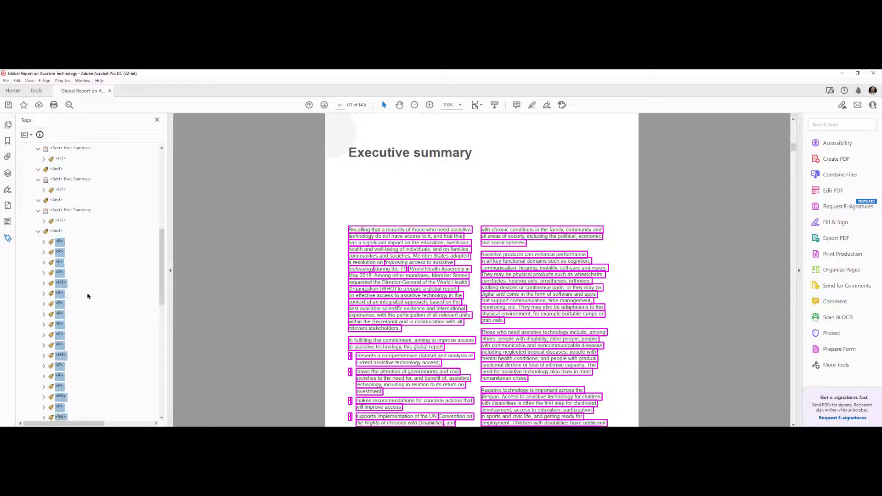
drag(48, 261, 50, 255)
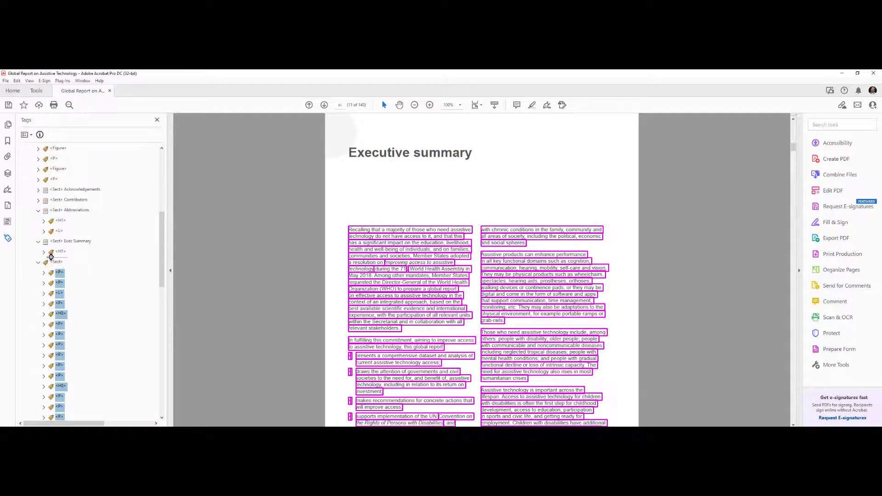
Delete the emptied section tag below the moved executive summary content and save the document
scroll(73, 296, down, 8)
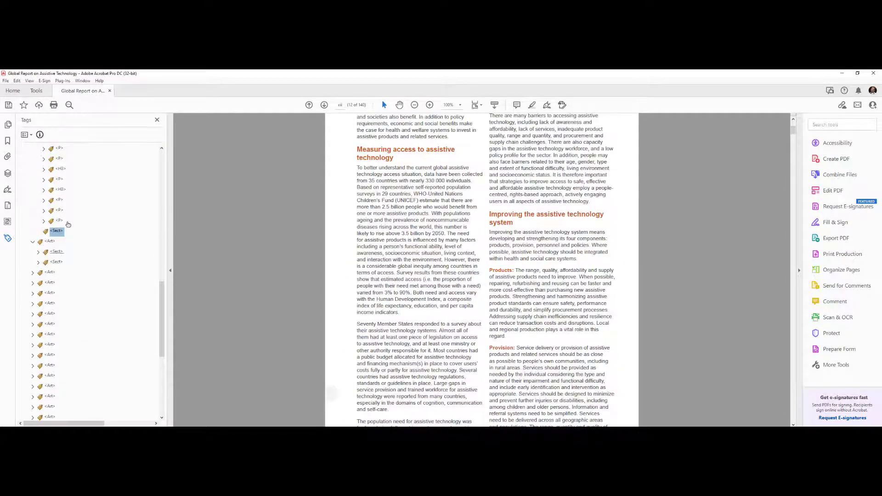
key(Delete)
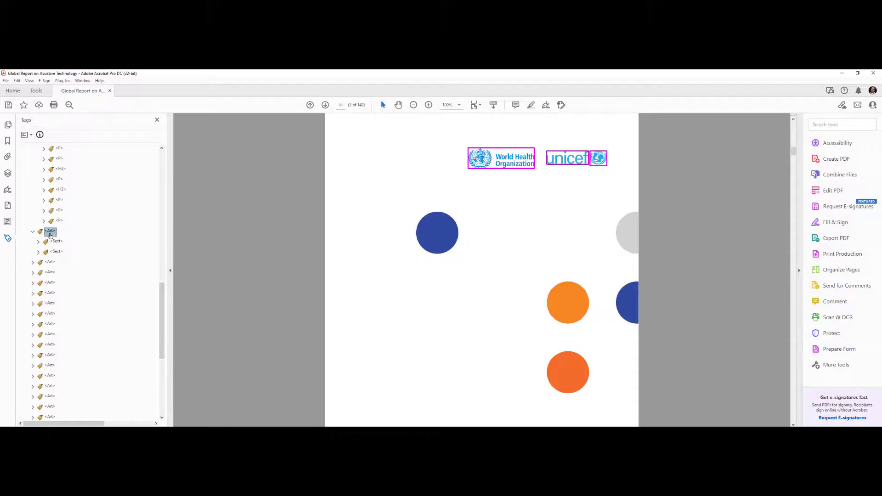
key(ctrl+s)
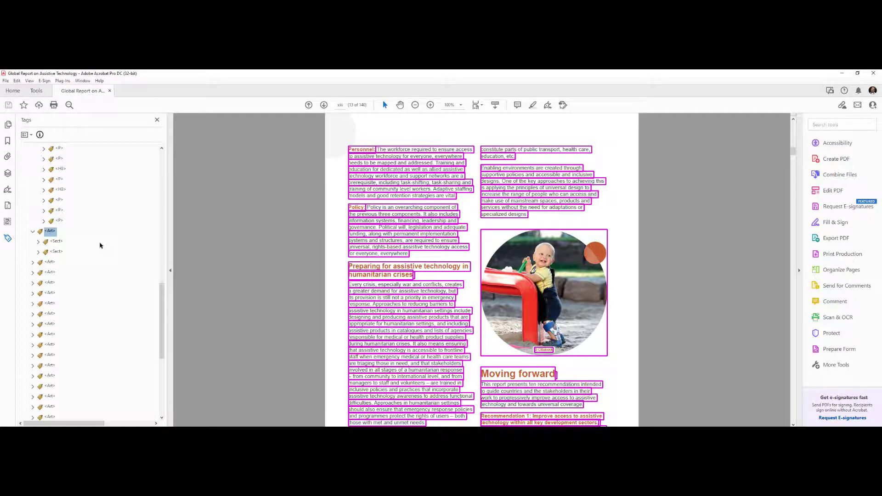
Examine which page xiii content the next article's first section tag covers, and expand that section
click(64, 242)
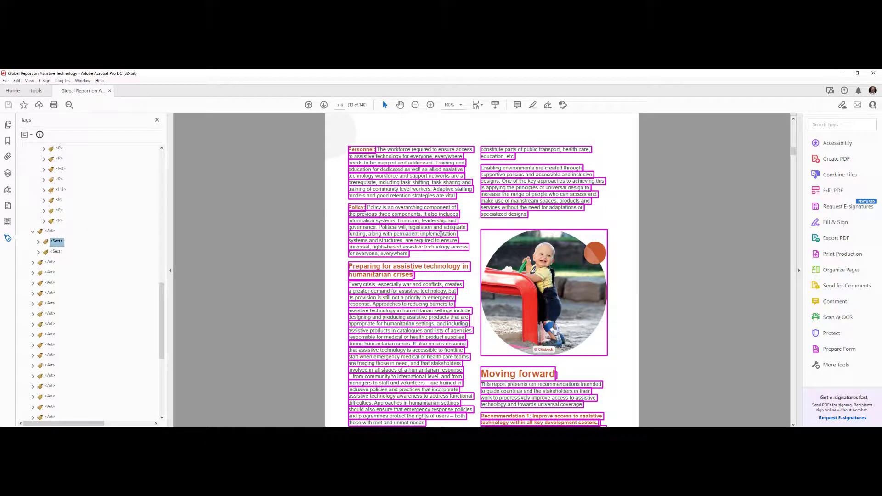
scroll(460, 246, down, 3)
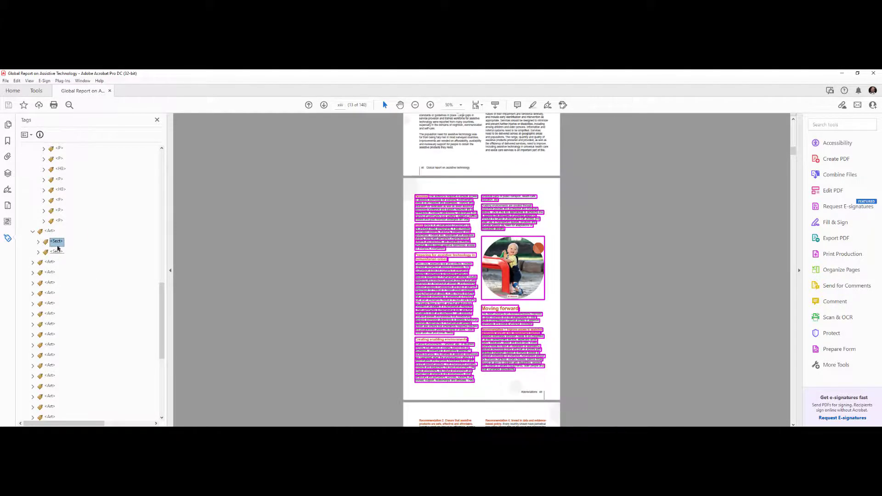
scroll(445, 219, up, 3)
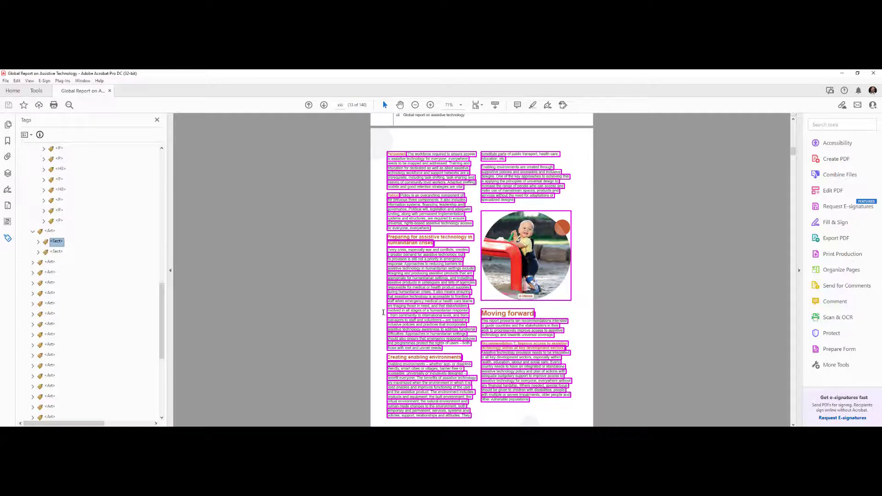
click(38, 241)
Change the tags of the page xiii headings "Preparing for assistive technology in humanitarian crises" and "Creating enabling environments" to Heading Level 3
click(60, 253)
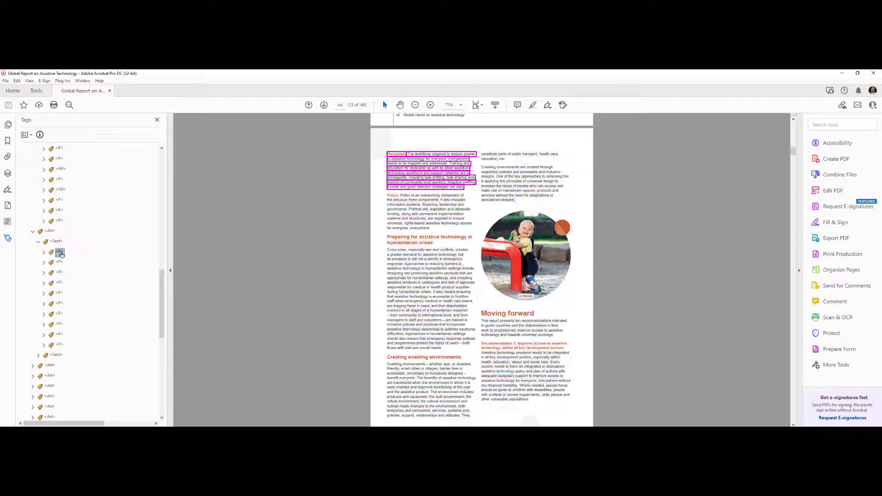
key(Down)
key(Down)
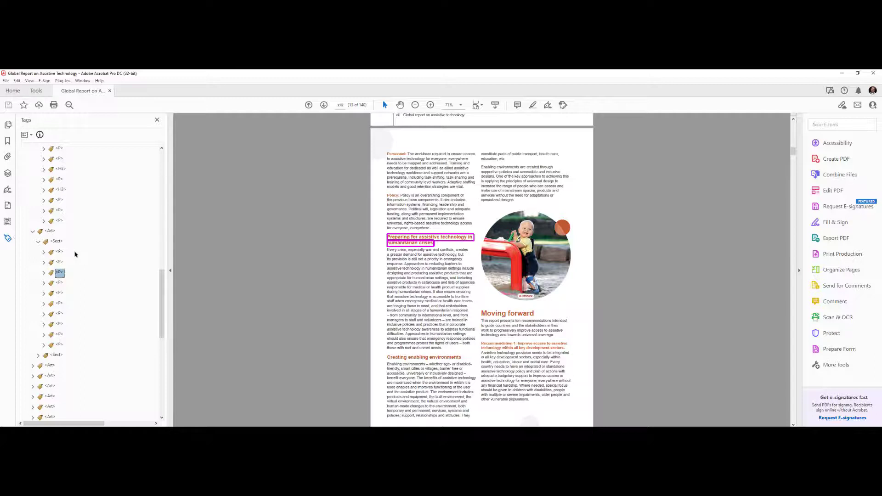
shift+click(60, 294)
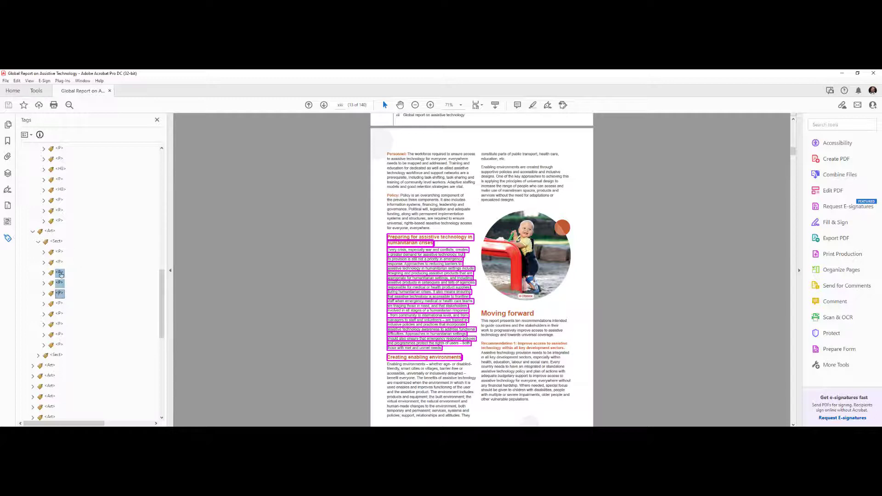
ctrl+click(59, 282)
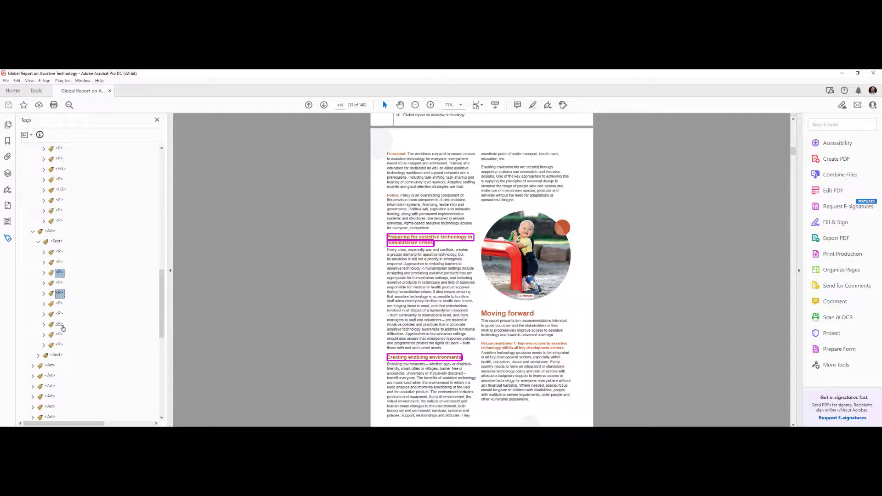
right_click(61, 295)
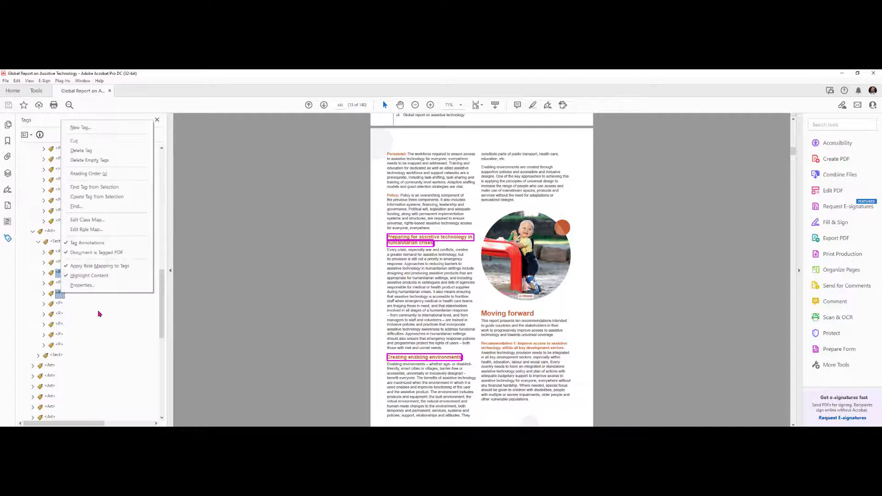
click(82, 285)
text(H3)
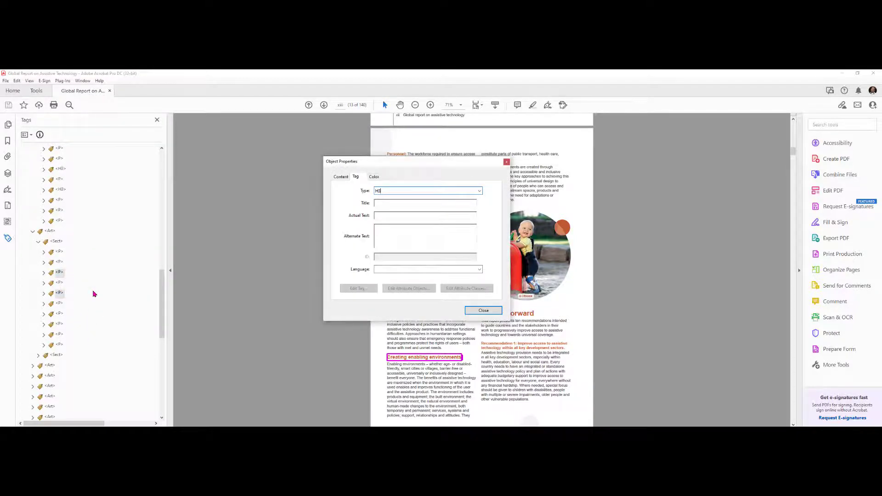
key(Return)
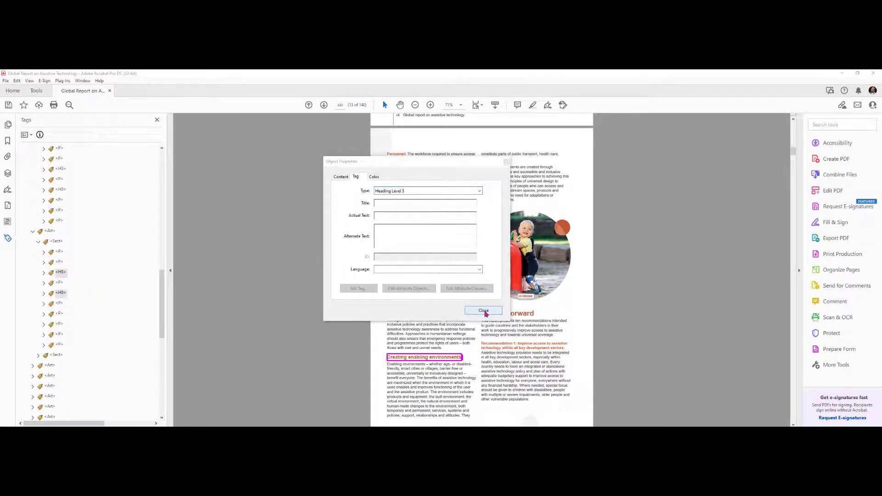
click(484, 310)
Retag the "Moving forward" heading on page xiii as H2
click(60, 314)
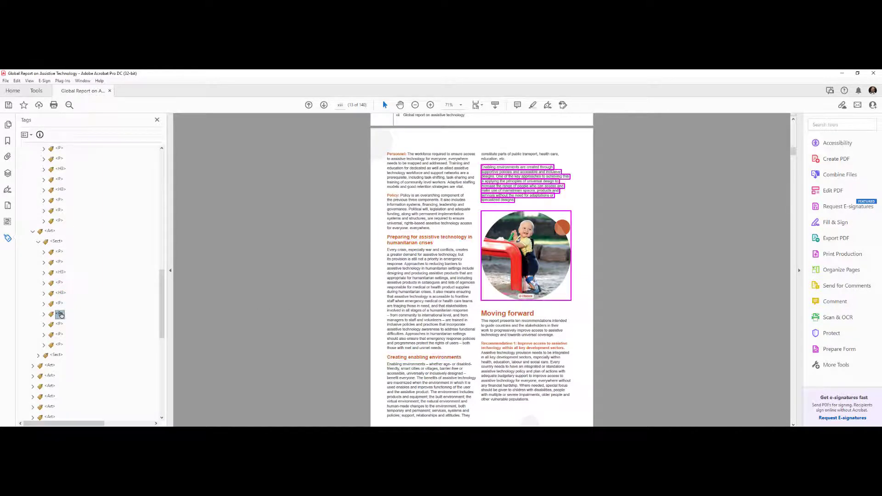
click(59, 324)
right_click(60, 324)
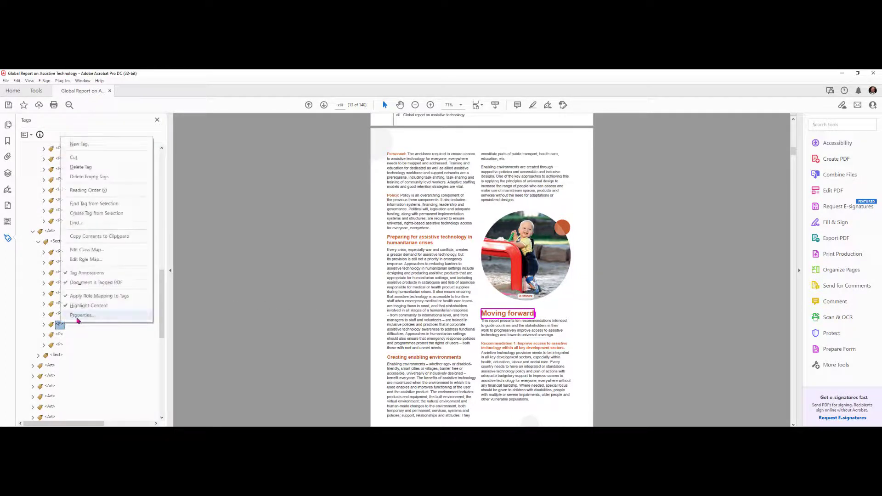
double_click(63, 325)
text(<)
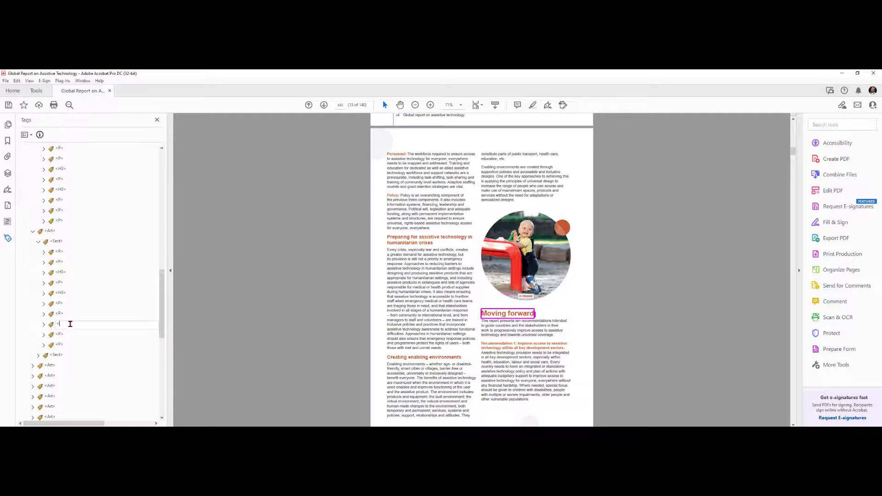
text(H2>)
key(Return)
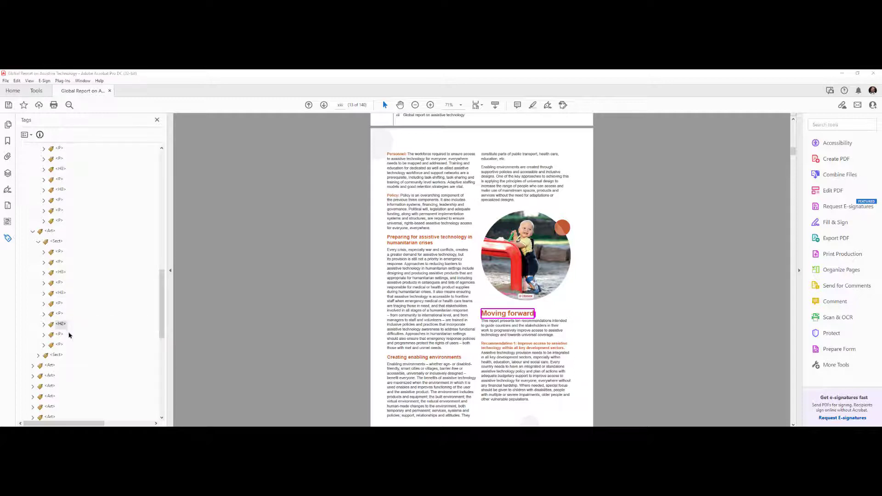
Examine the Recommendation 1 paragraph tag and the contents of the "Enabling environments are created through" paragraph tag, down to its nested figure
click(58, 345)
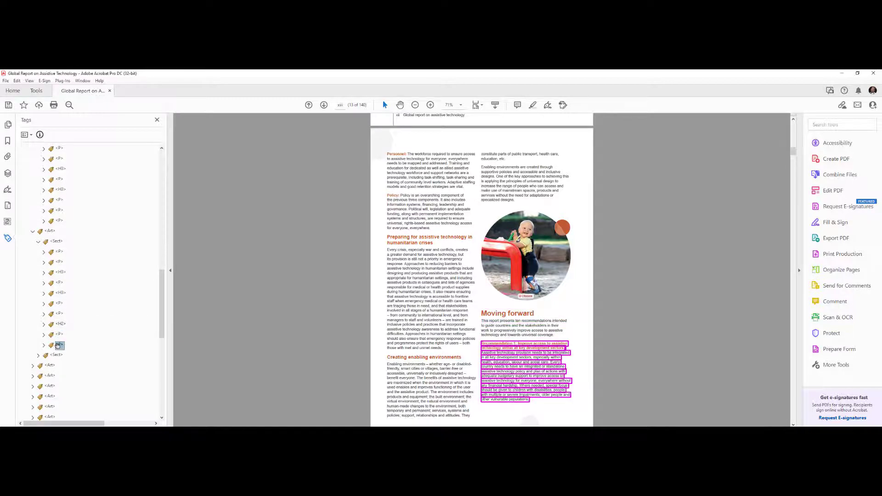
click(59, 315)
key(Right)
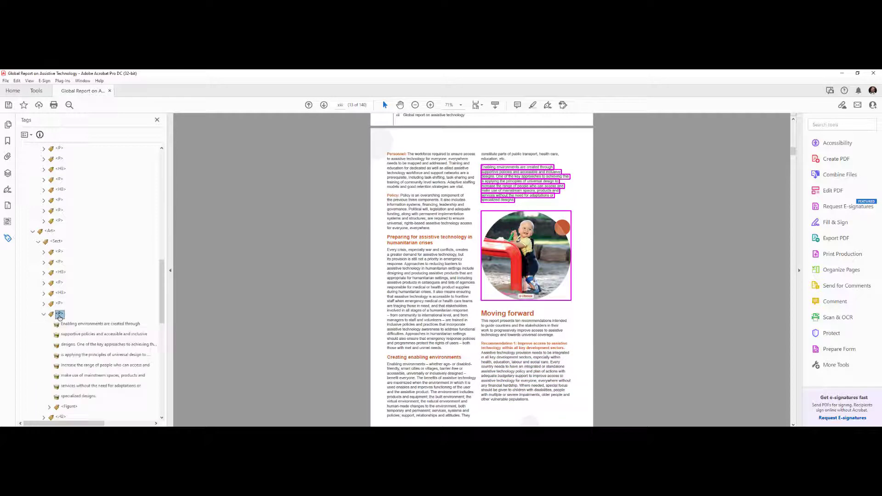
key(Down)
key(Down)
key(Down)
key(Down)
key(Down)
key(Down)
key(Down)
key(Down)
key(Down)
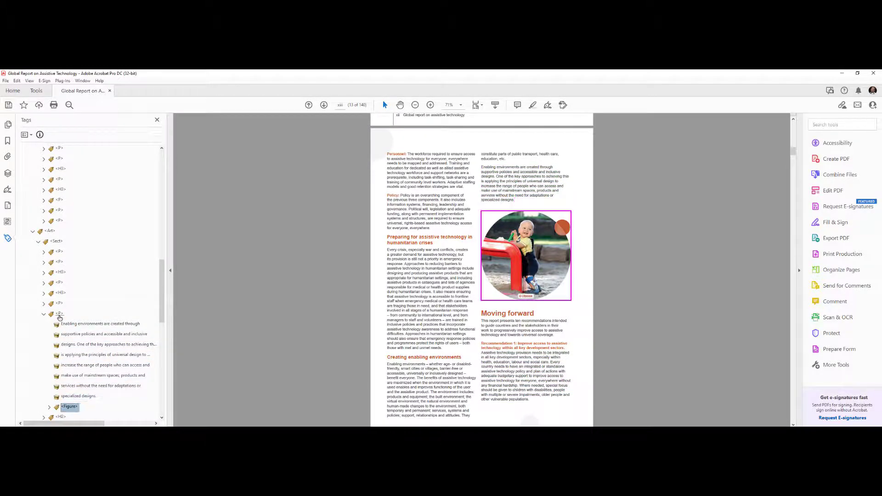
scroll(88, 288, down, 2)
scroll(87, 289, down, 1)
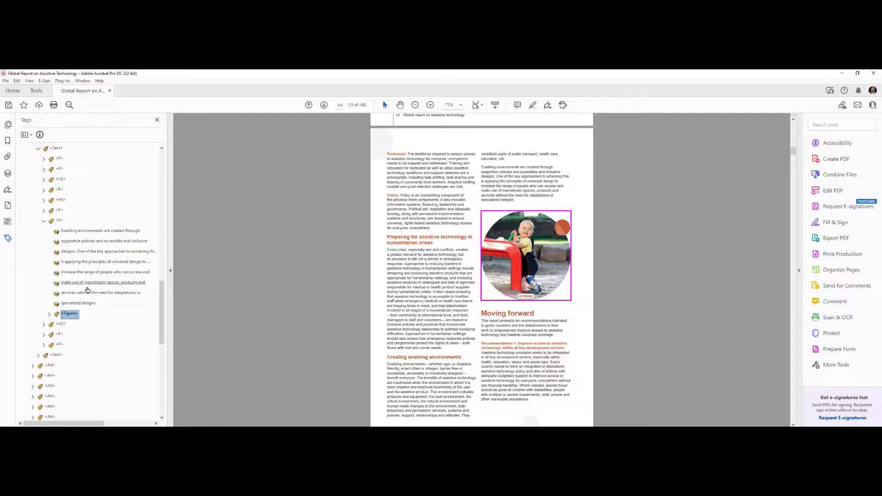
Look over the document's tag structure and check the alternate text of the baby photo on page xiii
scroll(49, 327, up, 10)
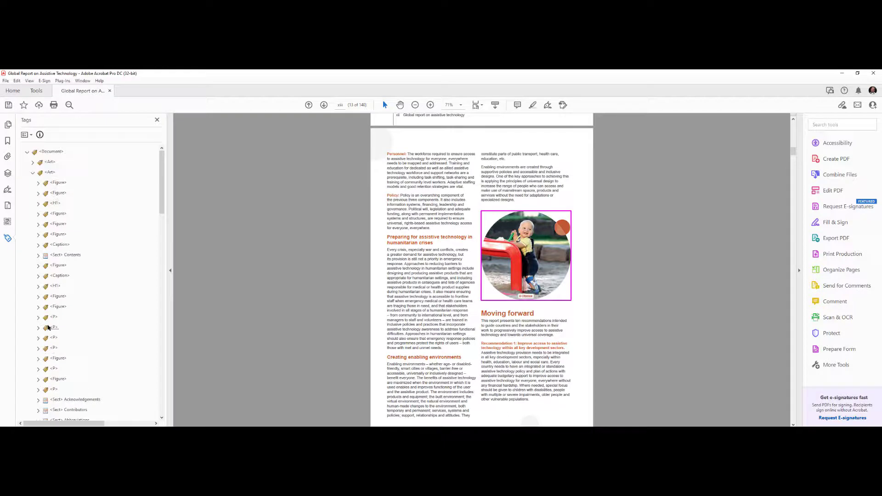
scroll(114, 318, down, 15)
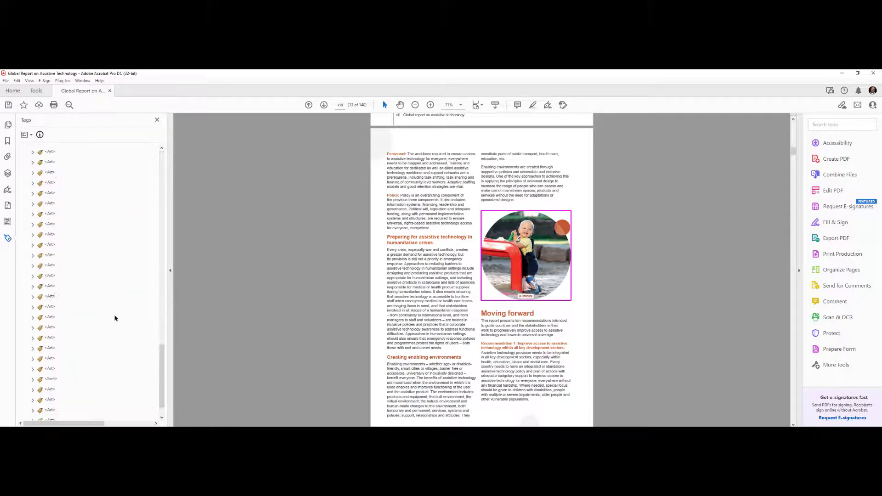
scroll(115, 318, up, 2)
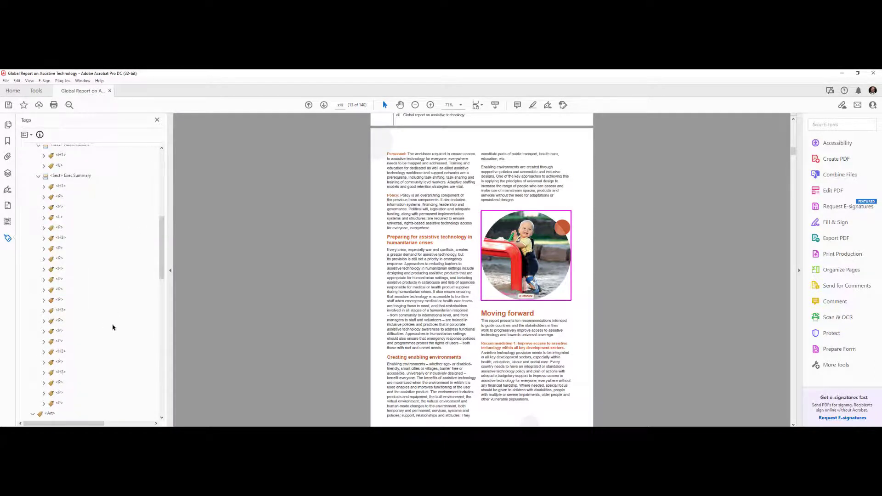
scroll(113, 327, down, 1)
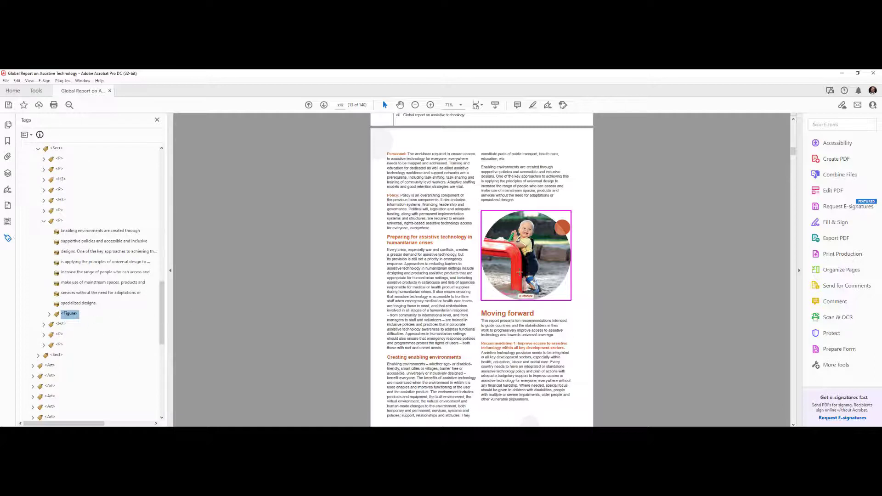
mouse_move(520, 273)
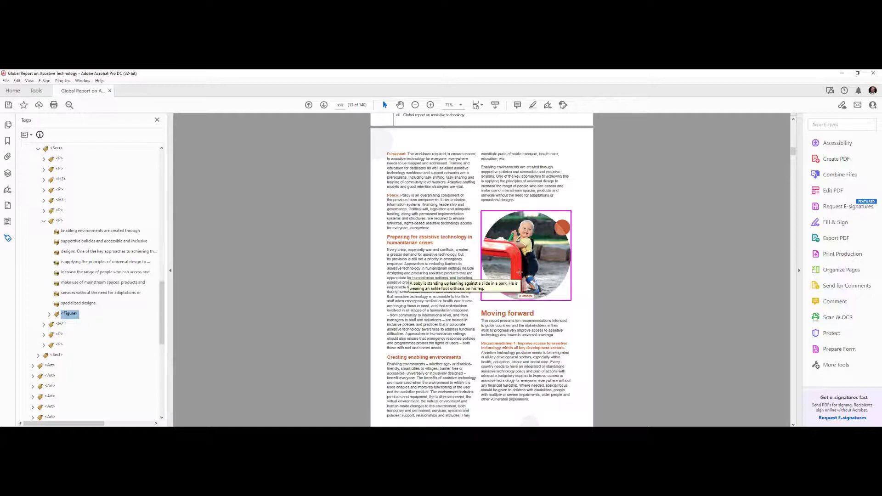
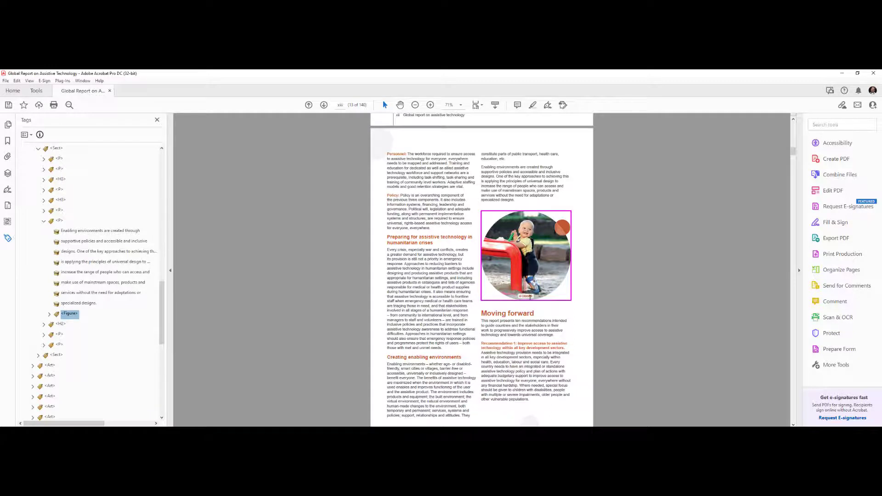
mouse_move(529, 298)
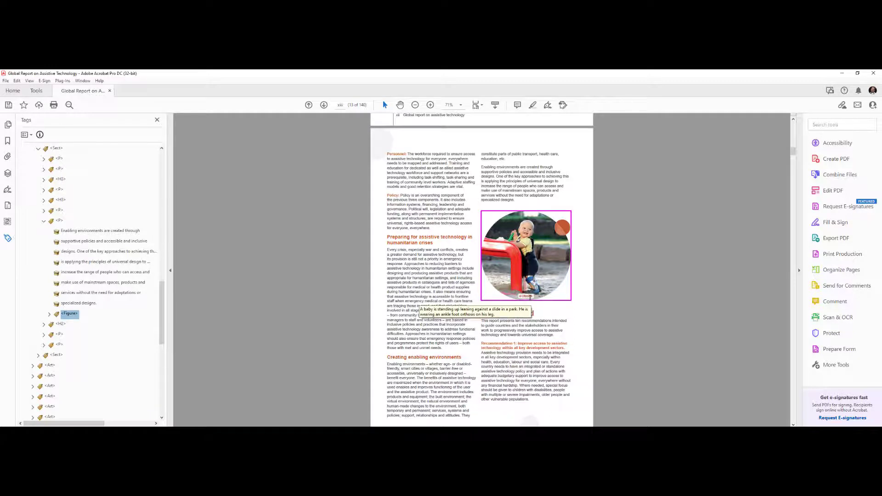
Inspect the photo's figure tag and the neighbouring paragraph and heading tags to see whether the "© Ottobock" credit is tagged
scroll(529, 298, up, 3)
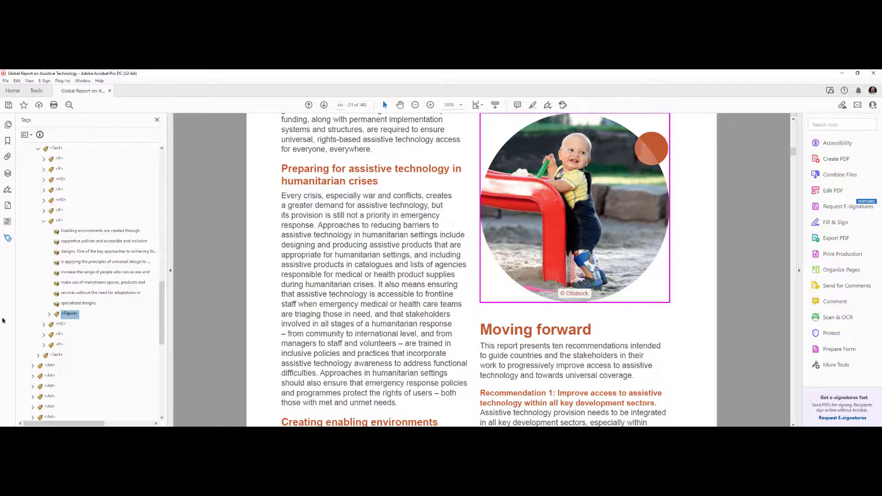
click(49, 314)
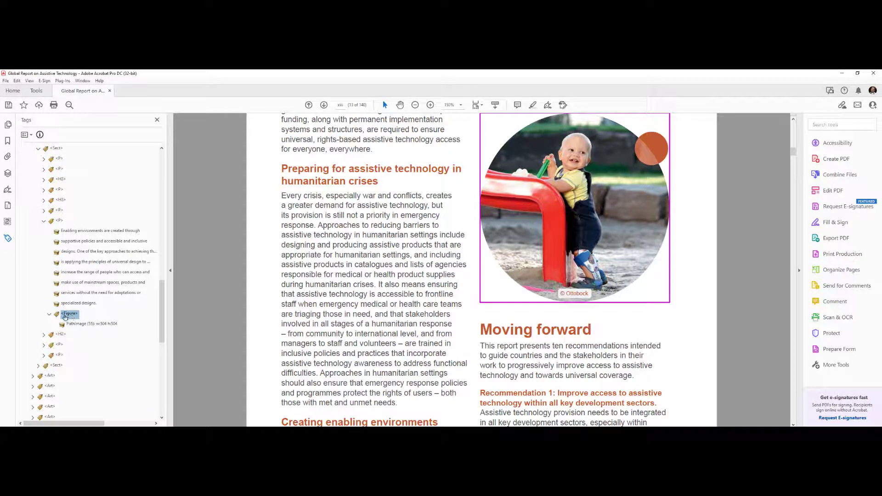
click(60, 336)
click(59, 345)
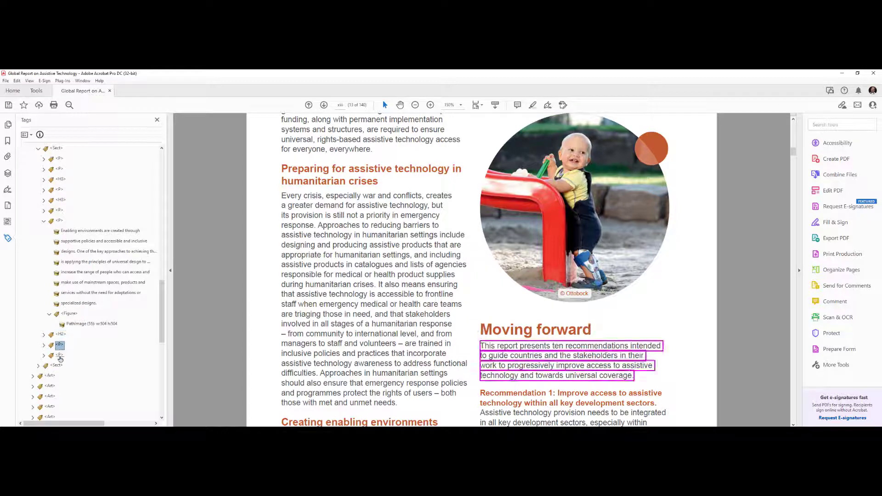
click(58, 356)
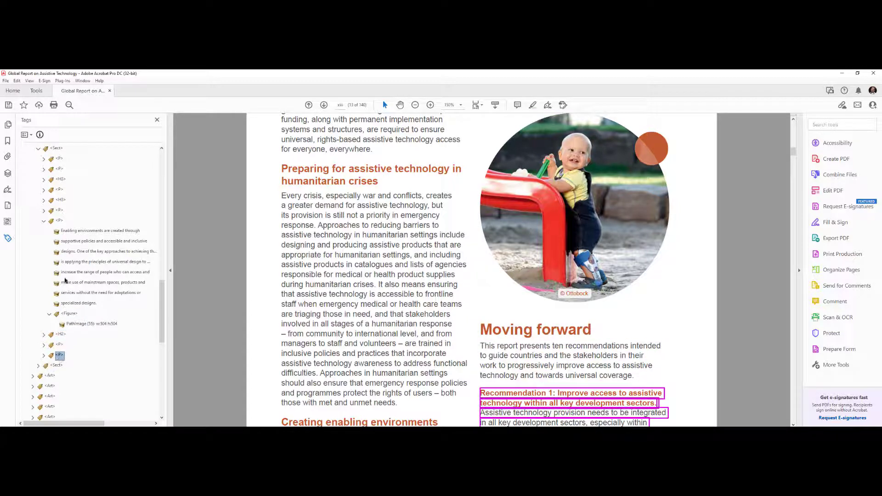
click(59, 221)
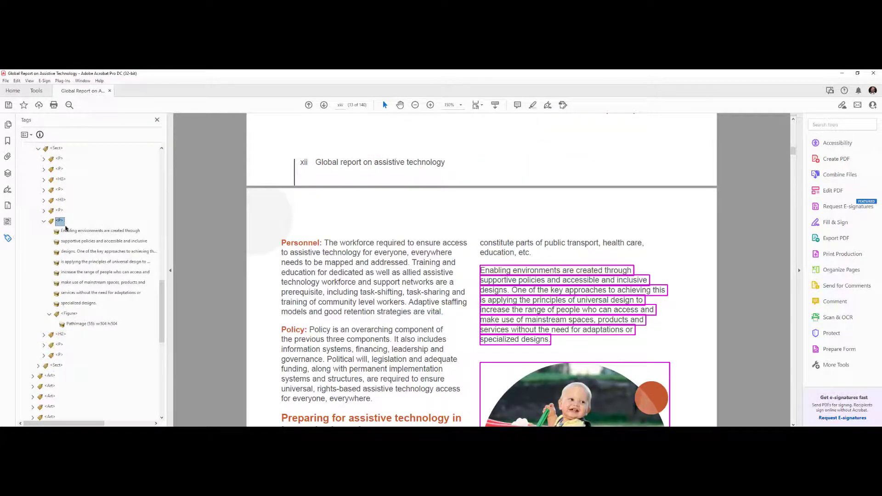
click(61, 335)
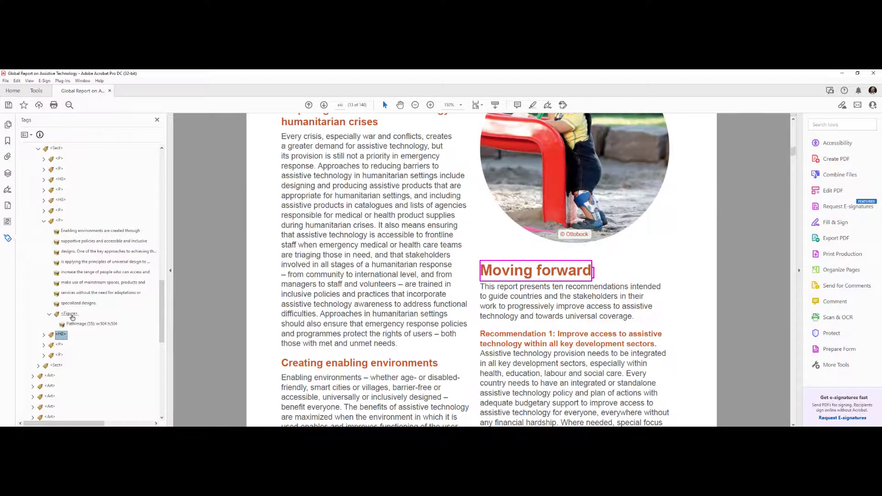
Add a new Caption tag directly after the baby photo's figure tag
click(69, 314)
right_click(69, 314)
click(109, 136)
text(C)
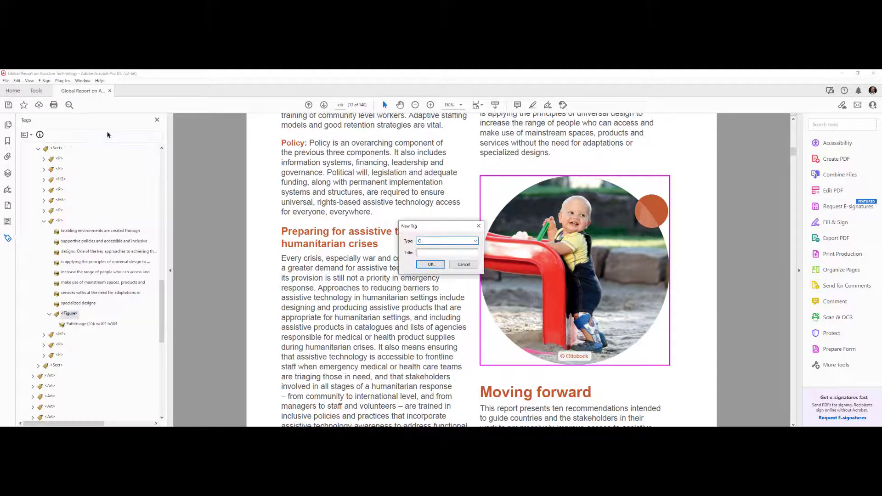
text(aption)
key(Return)
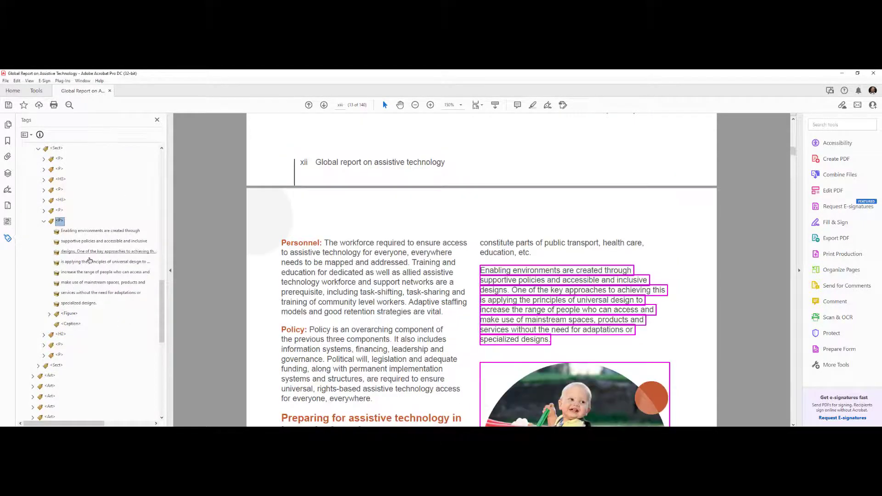
Place the baby photo's "© Ottobock" credit text inside the new Caption tag
click(49, 314)
click(70, 314)
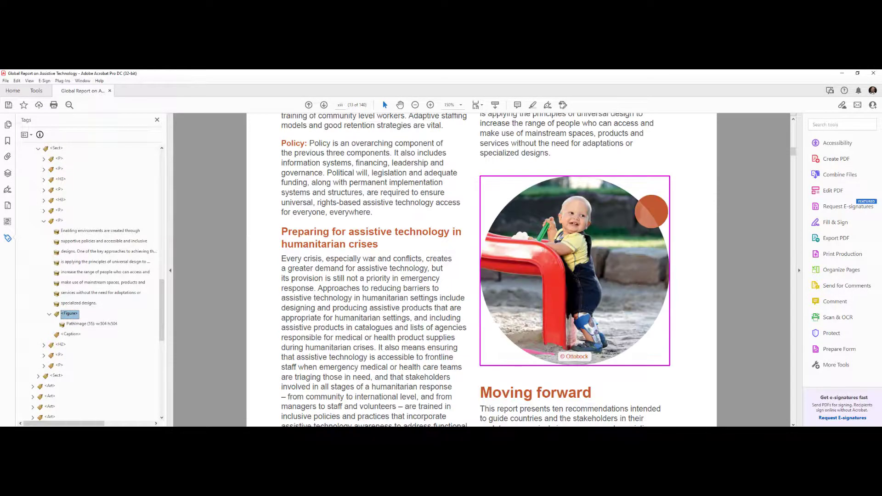
drag(560, 358, 589, 357)
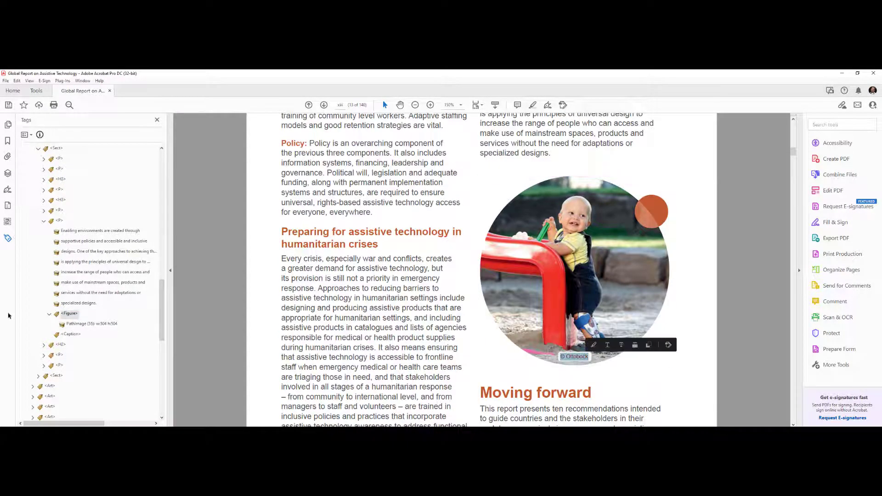
click(69, 335)
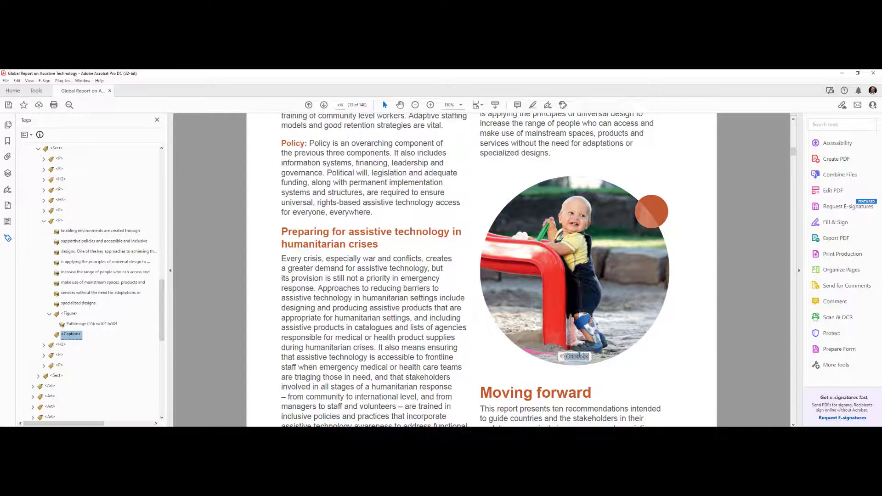
drag(568, 357, 588, 357)
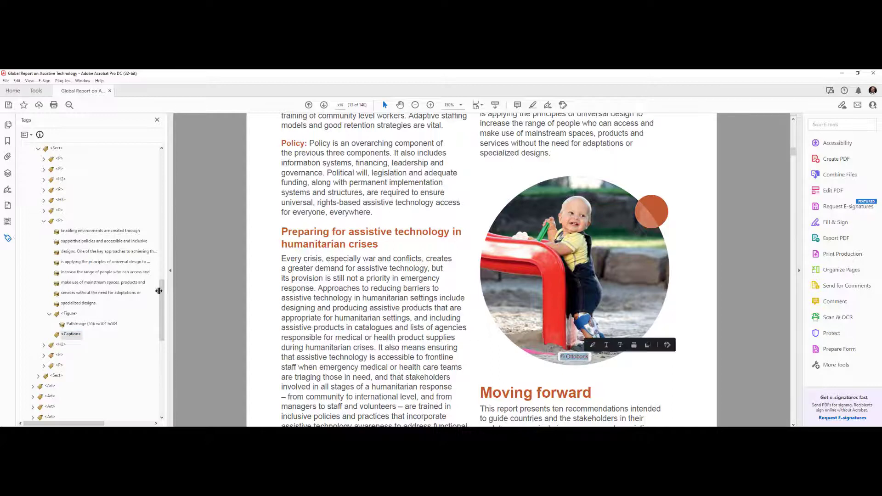
right_click(74, 335)
key(c)
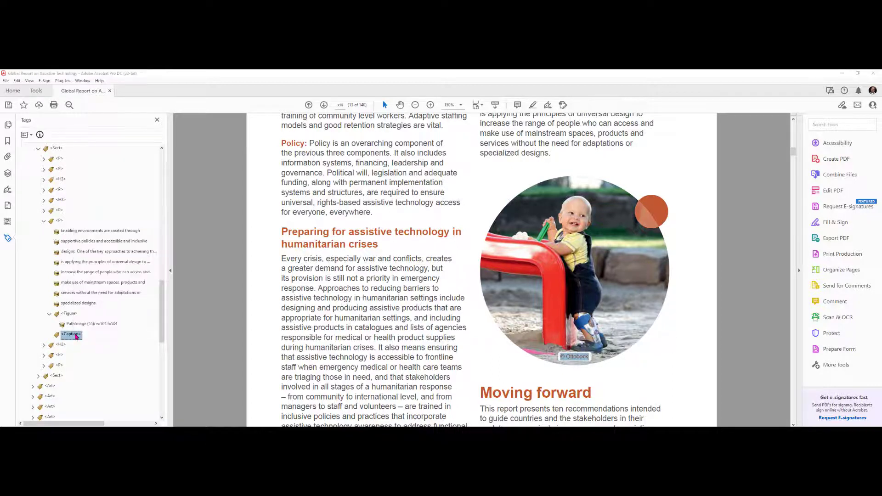
click(70, 344)
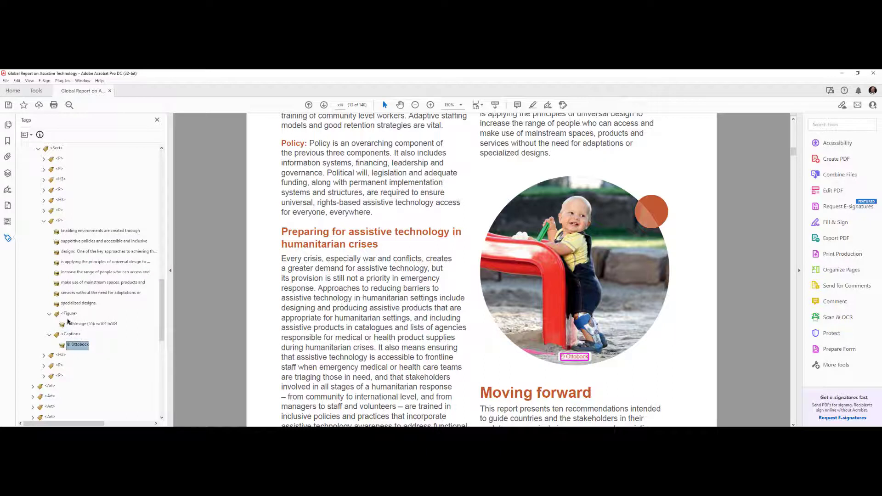
Move the Figure and Caption tags out of the "Enabling environments are created through" paragraph to directly after it, and check the tags that follow
click(50, 315)
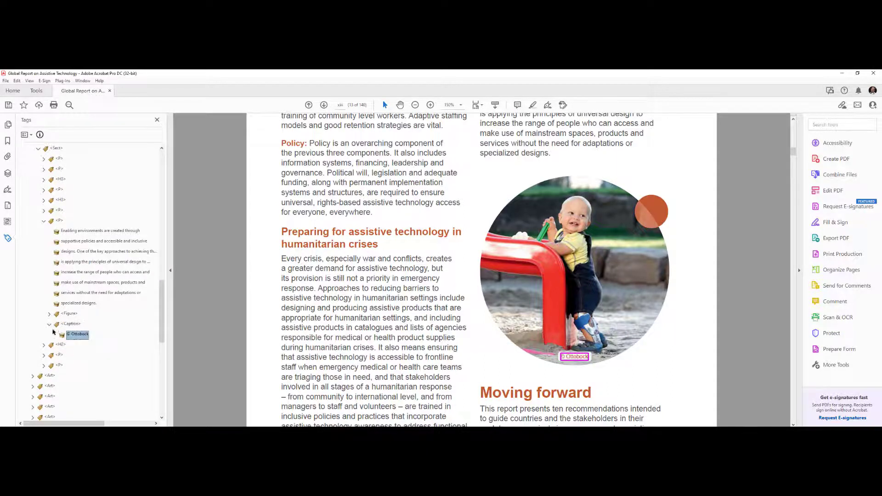
click(49, 324)
shift+click(72, 313)
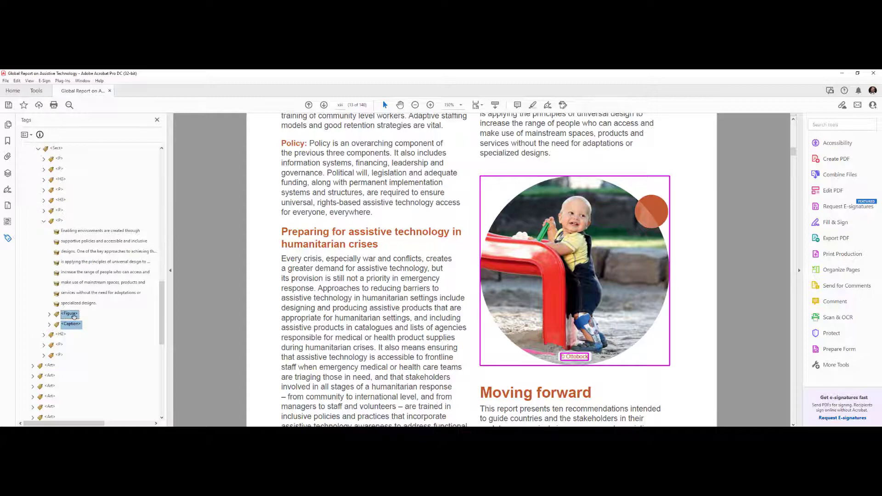
click(54, 222)
click(44, 222)
click(65, 242)
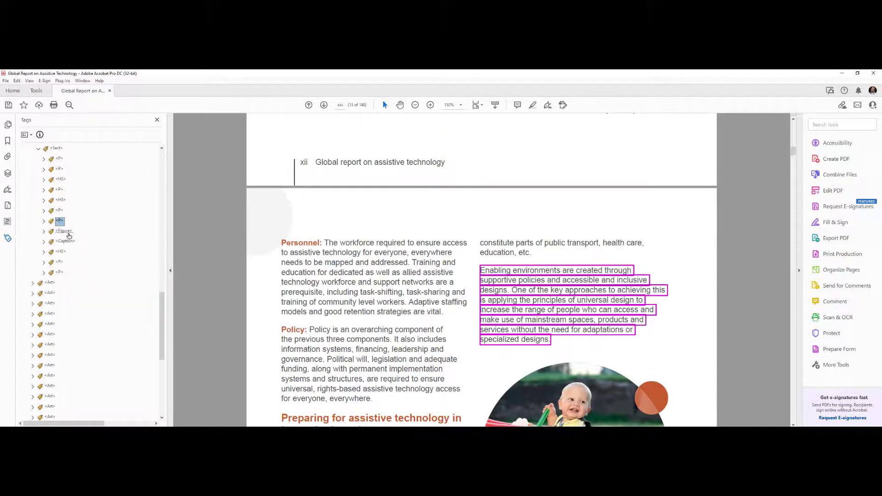
click(62, 251)
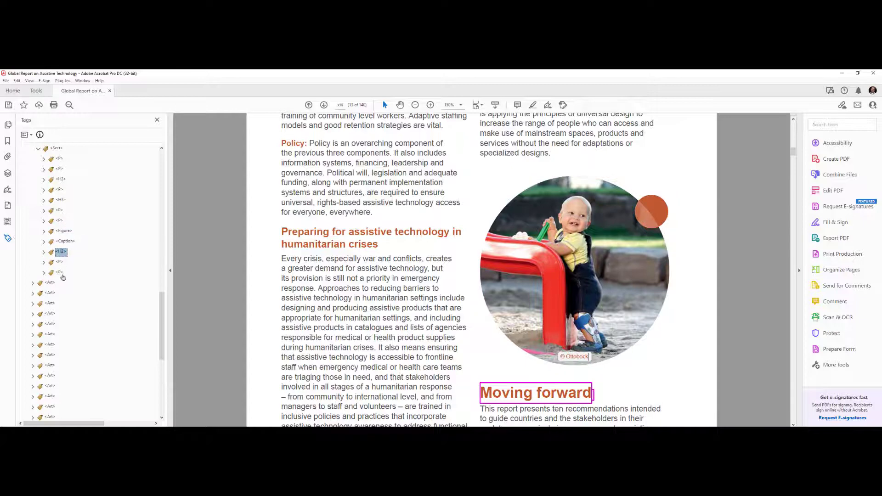
click(61, 261)
click(69, 272)
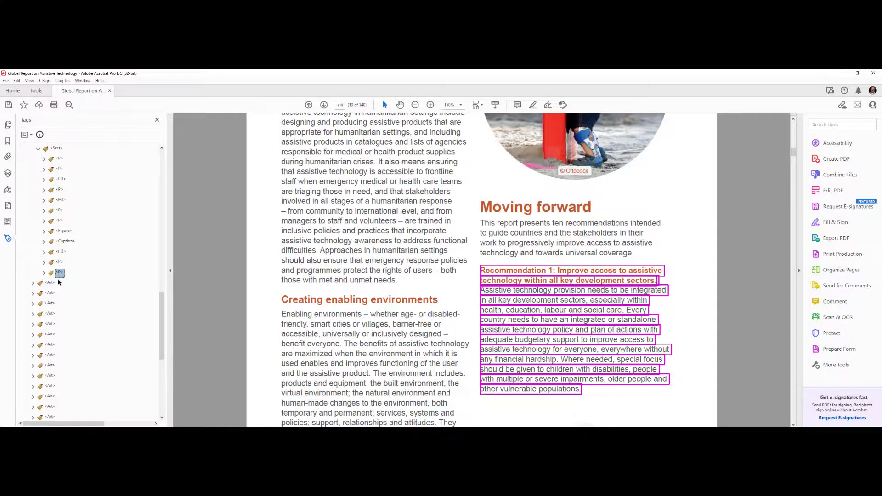
Move all tags from page xiii's section to the end of the preceding executive summary section and delete the emptied article tag
scroll(73, 285, up, 3)
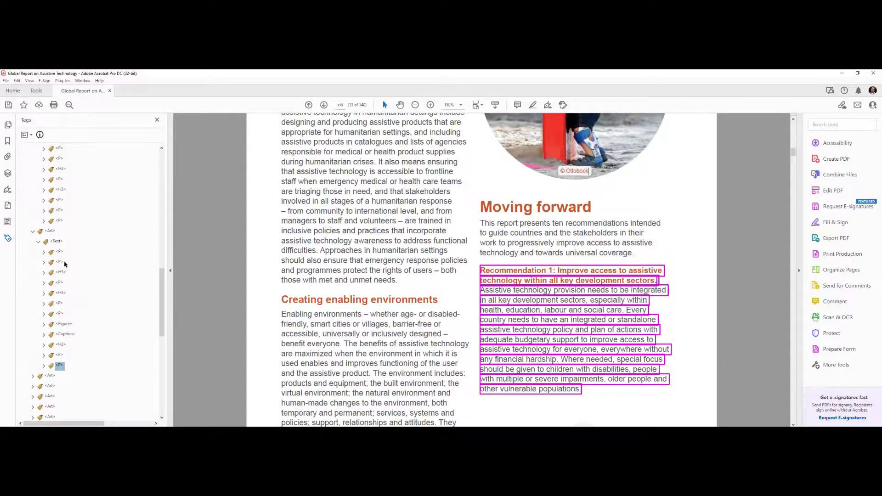
click(57, 242)
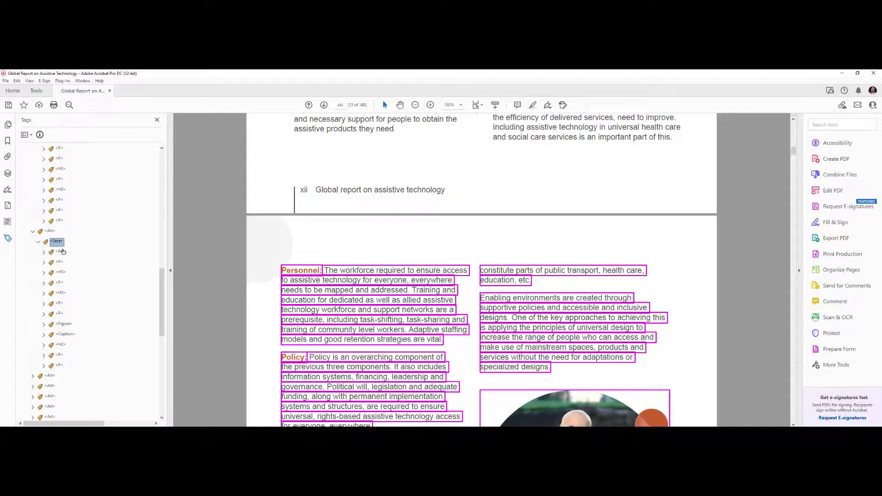
click(60, 252)
shift+click(63, 366)
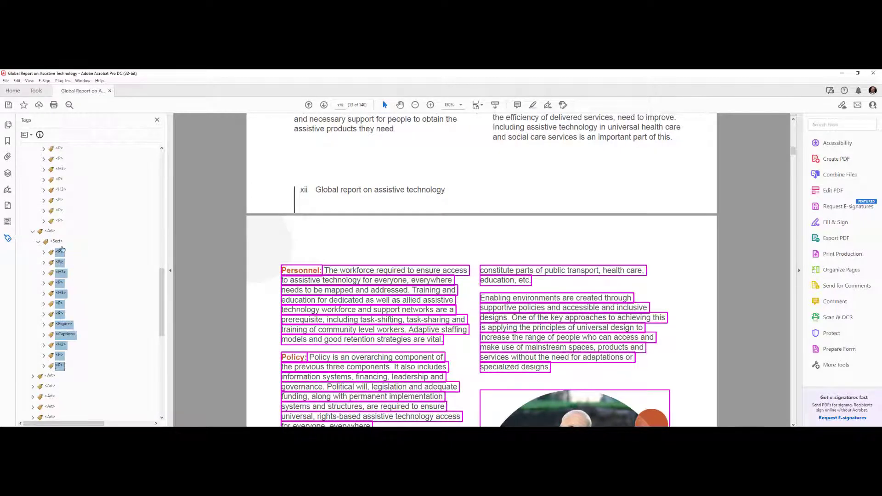
drag(53, 228, 53, 229)
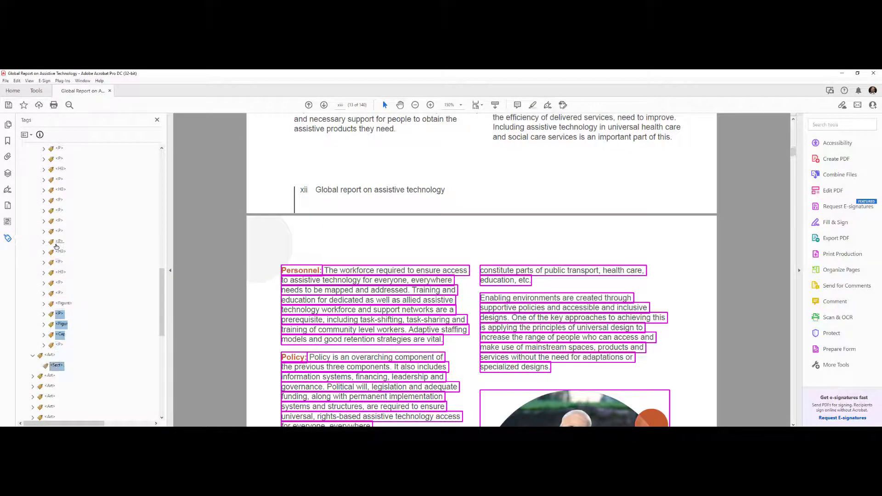
click(50, 354)
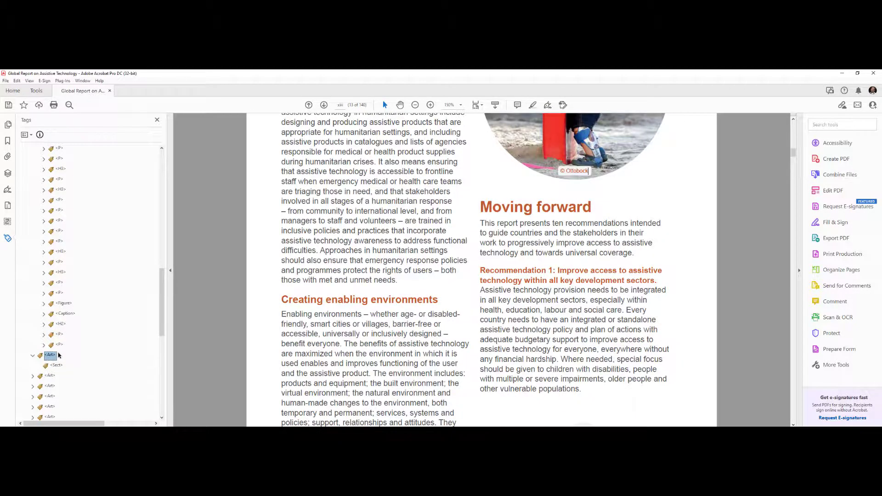
key(Delete)
Look over the recommendations on pages xiii to xv to see how far the executive summary content continues
scroll(117, 297, down, 3)
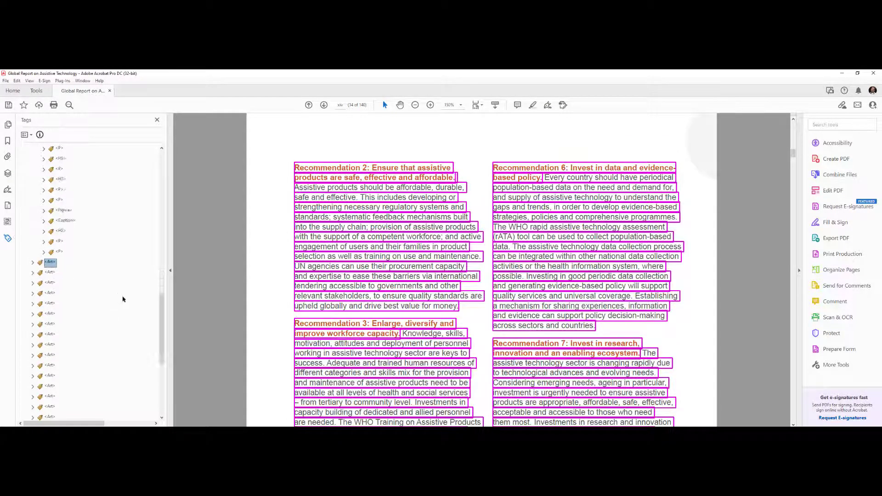
scroll(453, 189, down, 1)
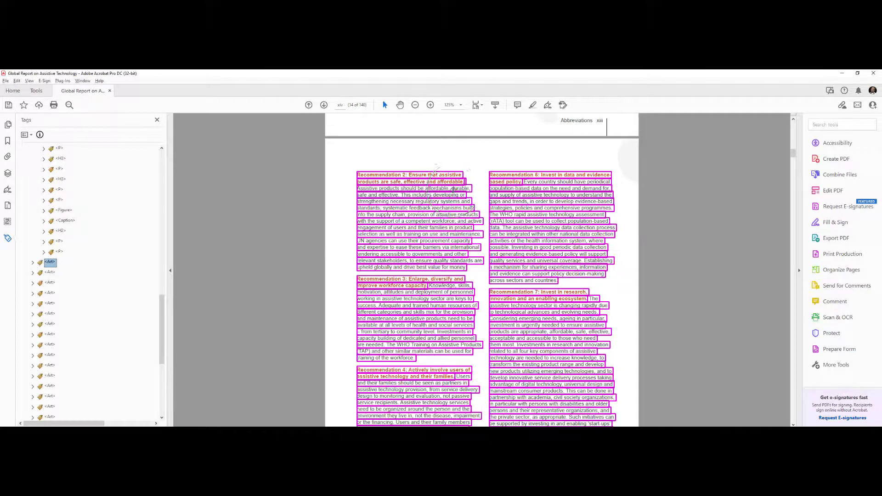
click(466, 192)
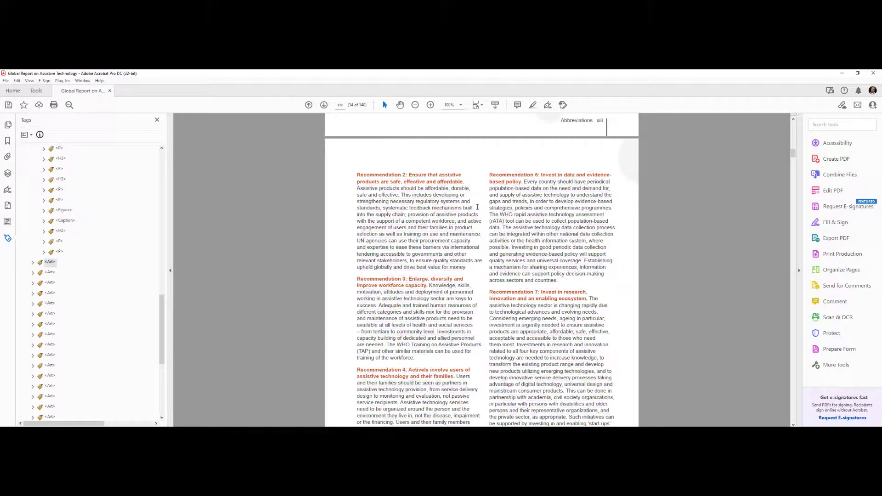
scroll(468, 209, up, 5)
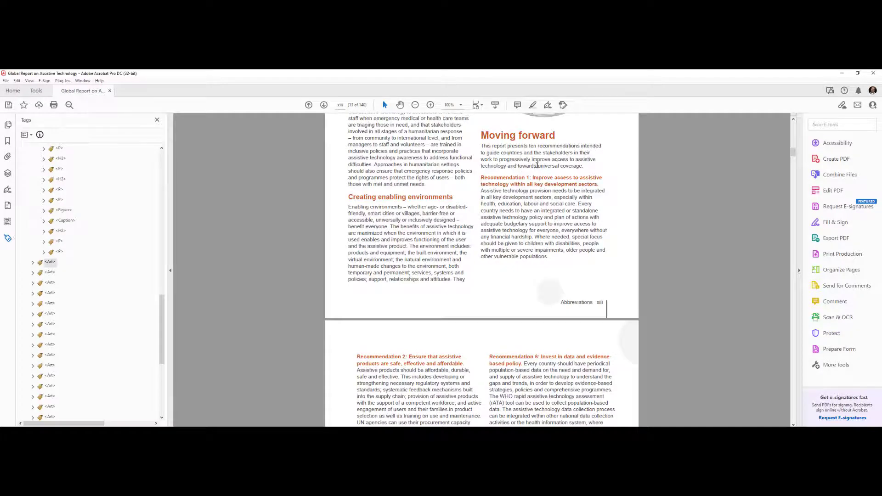
scroll(537, 166, down, 10)
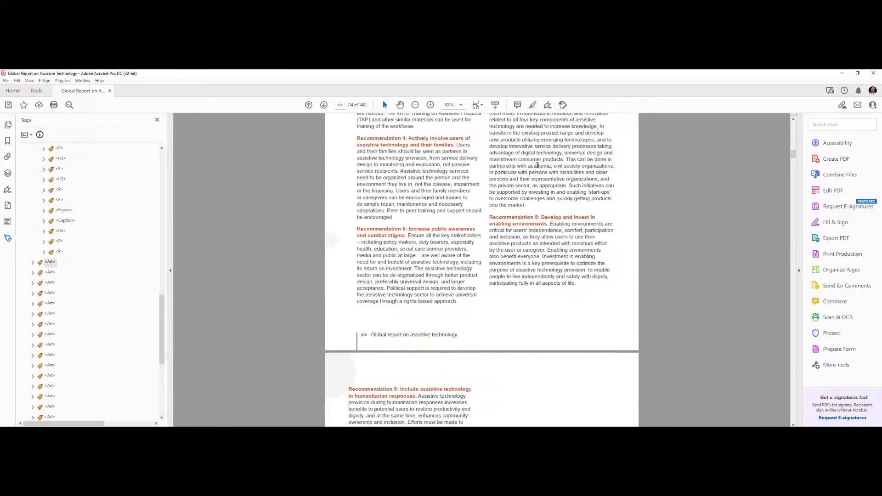
scroll(536, 165, down, 4)
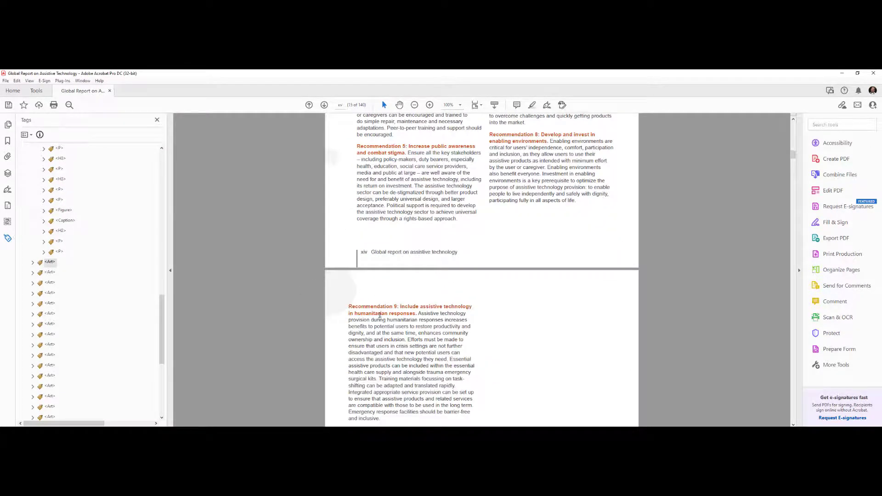
scroll(441, 275, up, 5)
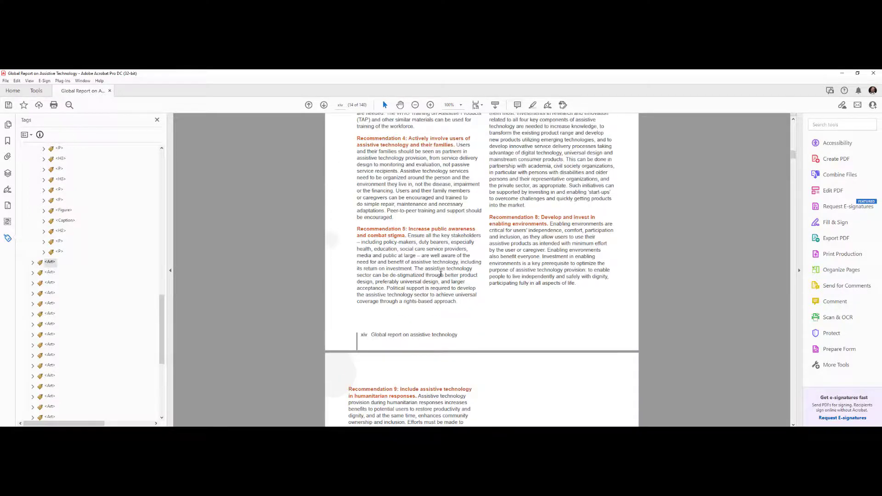
scroll(441, 274, up, 1)
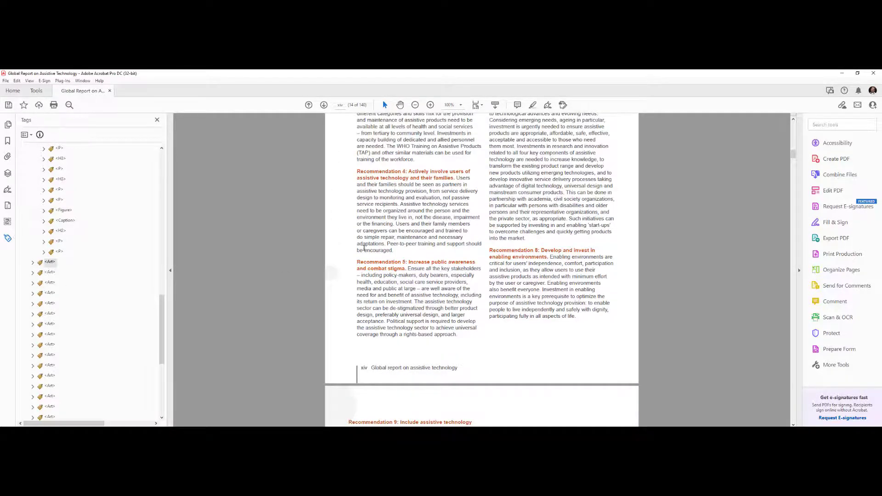
scroll(426, 241, up, 2)
scroll(426, 240, up, 14)
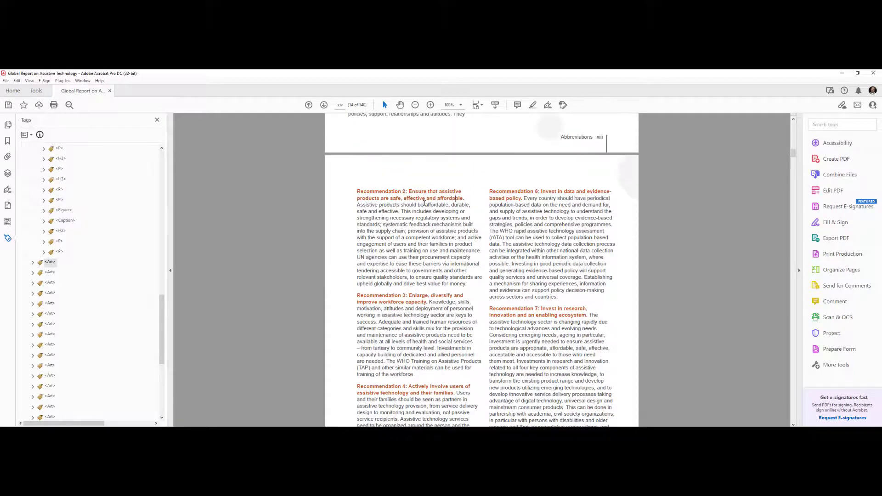
scroll(429, 174, up, 4)
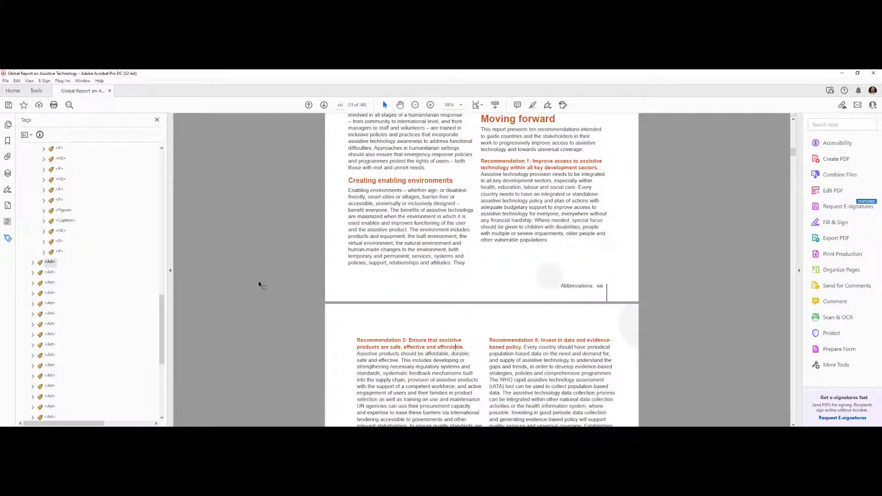
Move all paragraph tags of page xiv's recommendations section into the executive summary section, directly after the Recommendation 1 paragraph
click(32, 262)
click(55, 273)
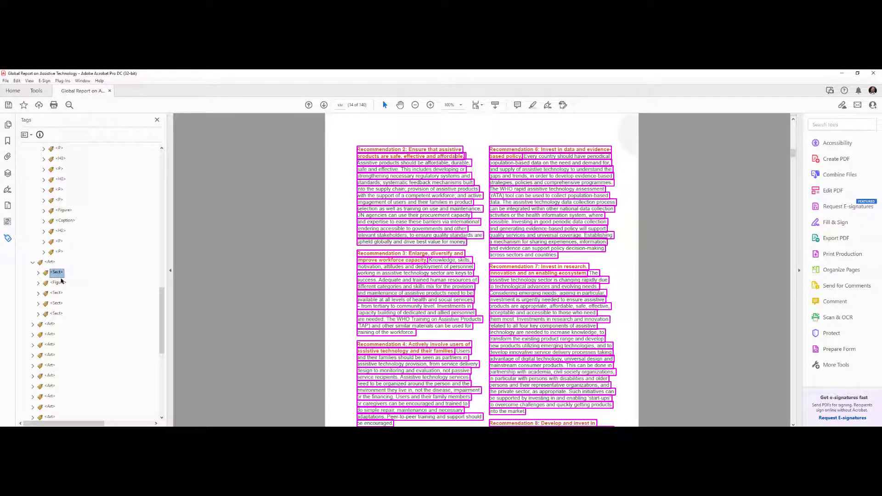
click(60, 252)
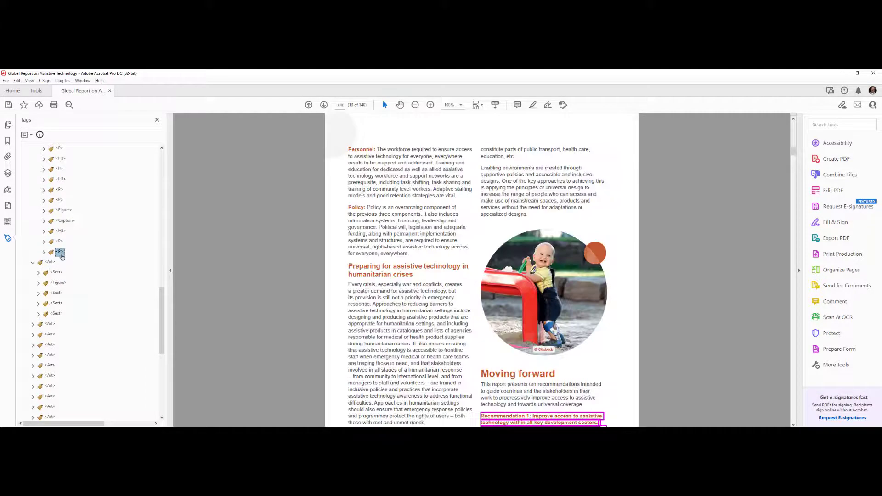
scroll(570, 294, down, 3)
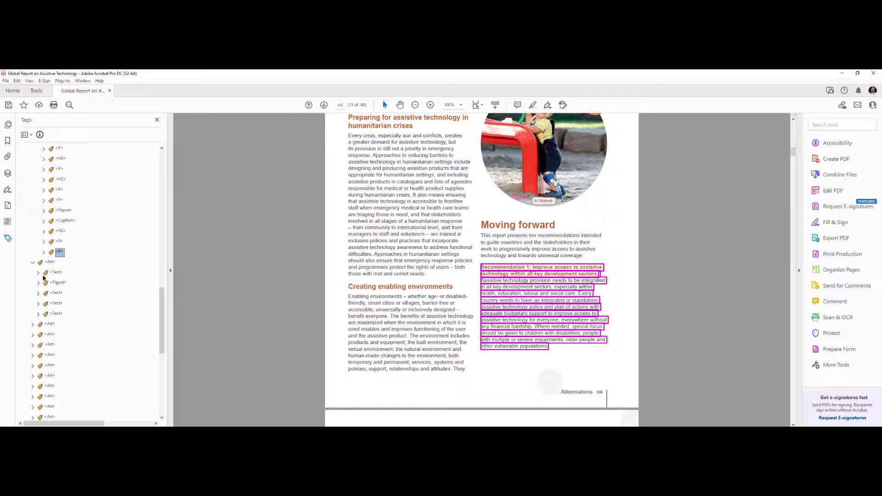
click(57, 273)
click(38, 274)
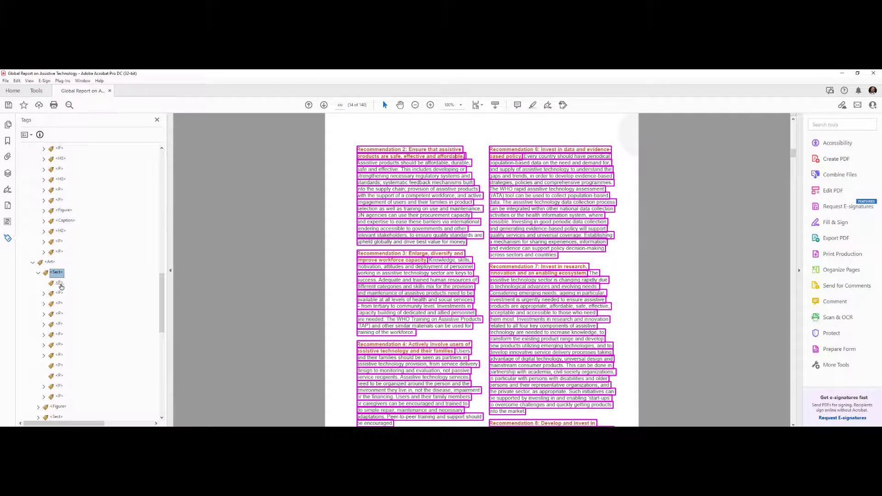
click(60, 284)
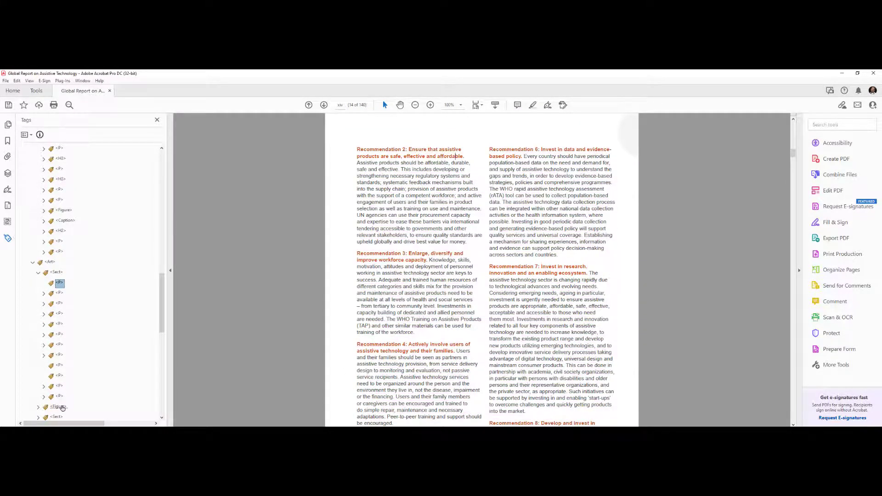
shift+click(60, 397)
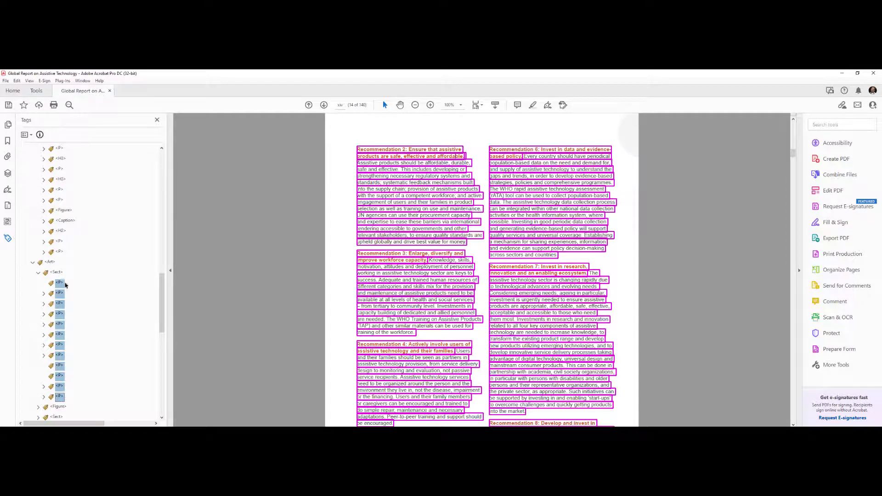
drag(52, 253, 54, 256)
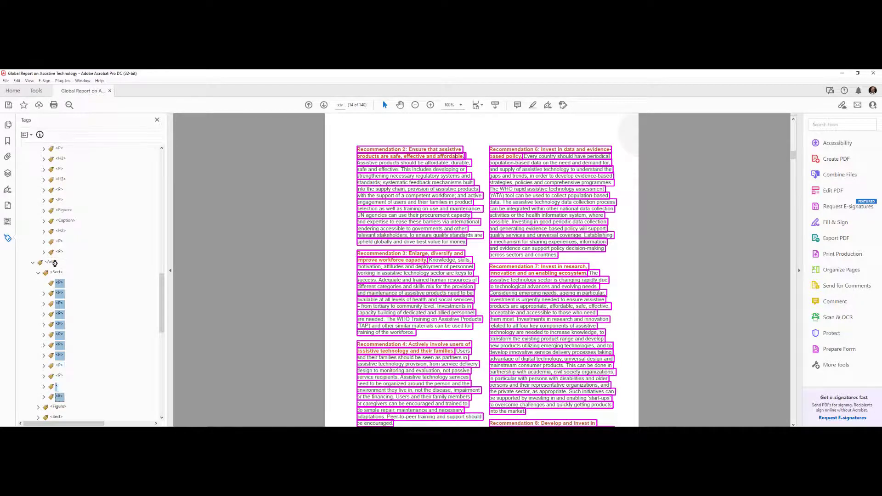
click(59, 252)
Delete the empty paragraph tags among the recommendation paragraphs in the executive summary section
click(58, 263)
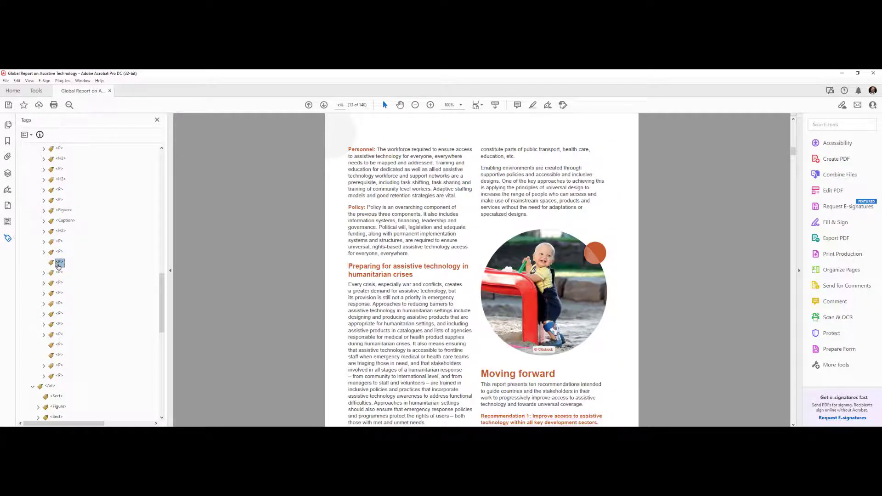
key(Delete)
key(Down)
key(Down)
key(Down)
key(Down)
key(Down)
key(Down)
key(Down)
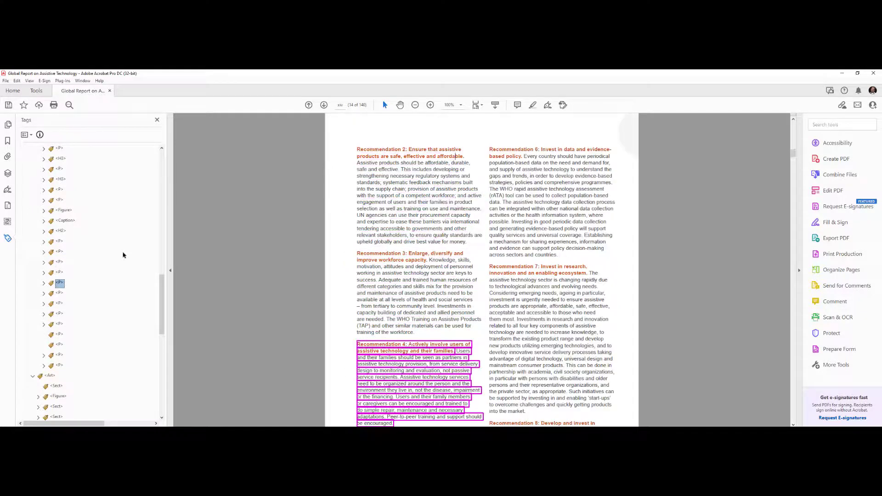
key(Delete)
key(Delete)
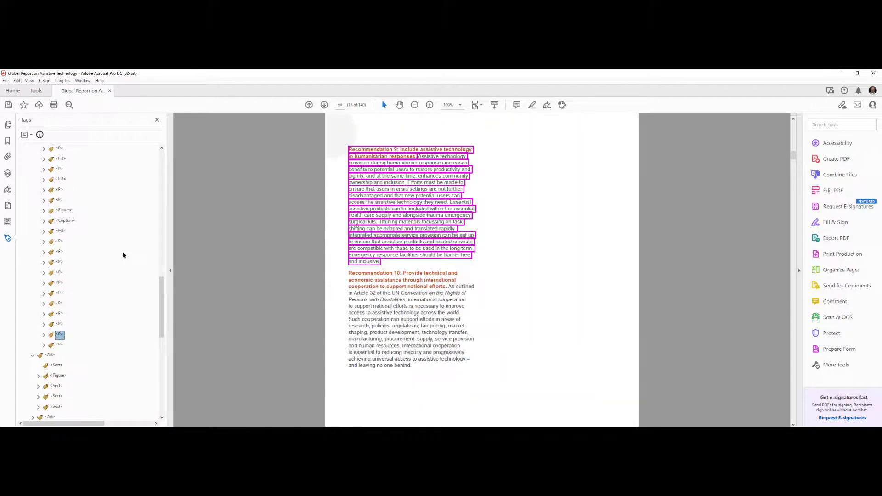
Check the executive summary's "Moving forward" and recommendation tags one by one against the page content and reading order
key(Up)
key(Up)
key(Up)
key(Up)
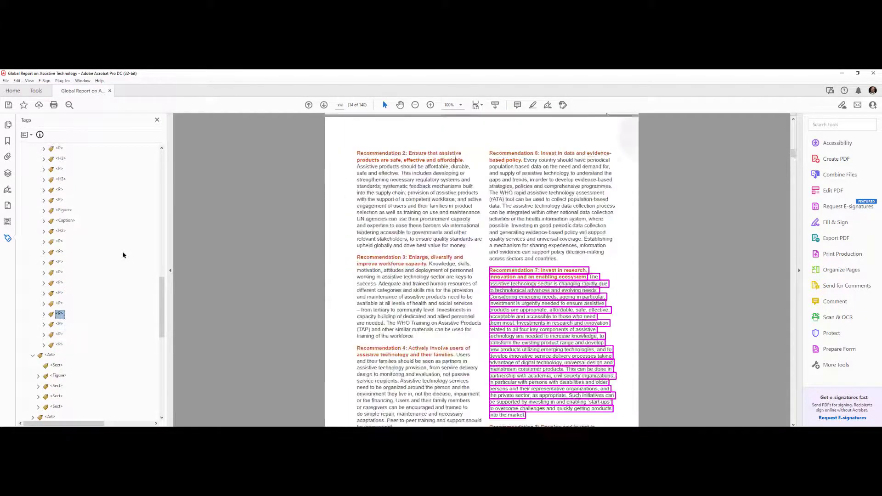
key(Up)
key(Up)
key(Up)
key(Up)
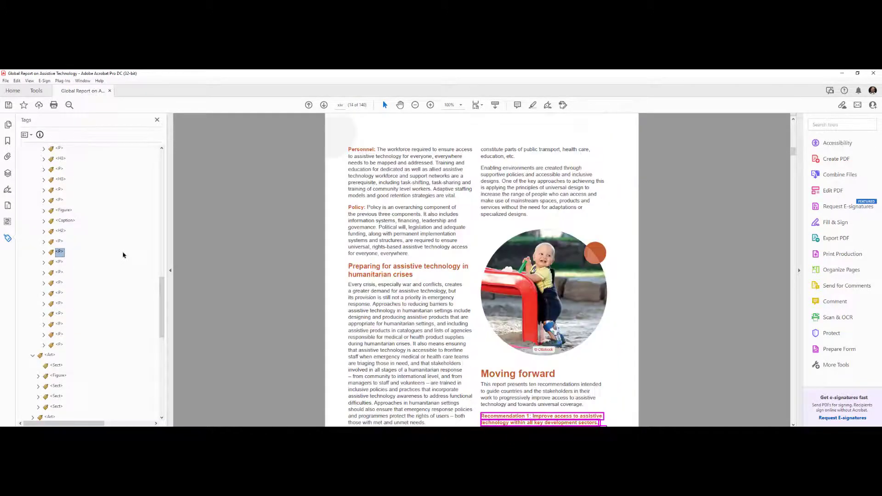
key(Up)
key(Up)
key(Down)
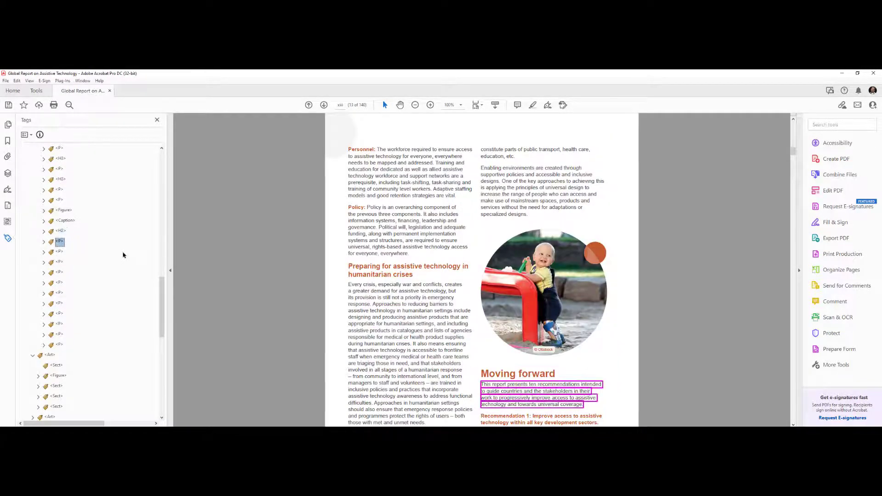
key(Down)
key(Down)
key(Down)
key(Down)
key(Down)
key(Down)
Collapse the Exec Summary section tag and look over the content it covers up to the introduction's photo page
key(Left)
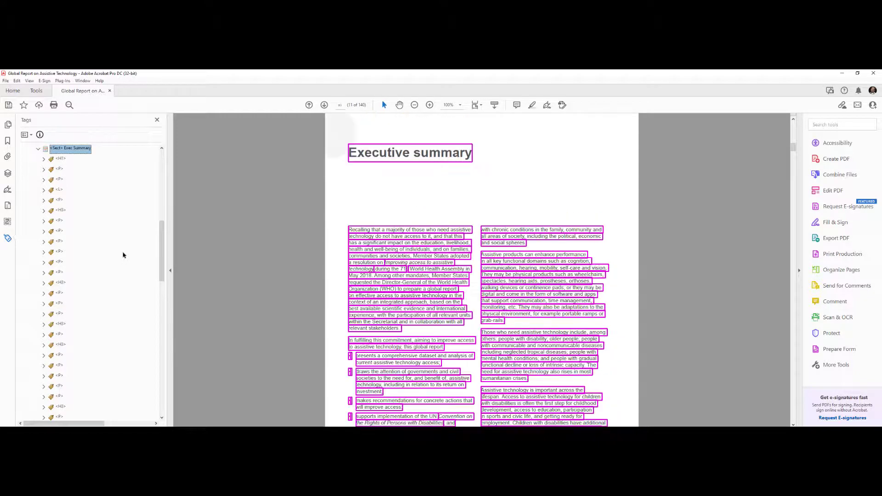
key(Left)
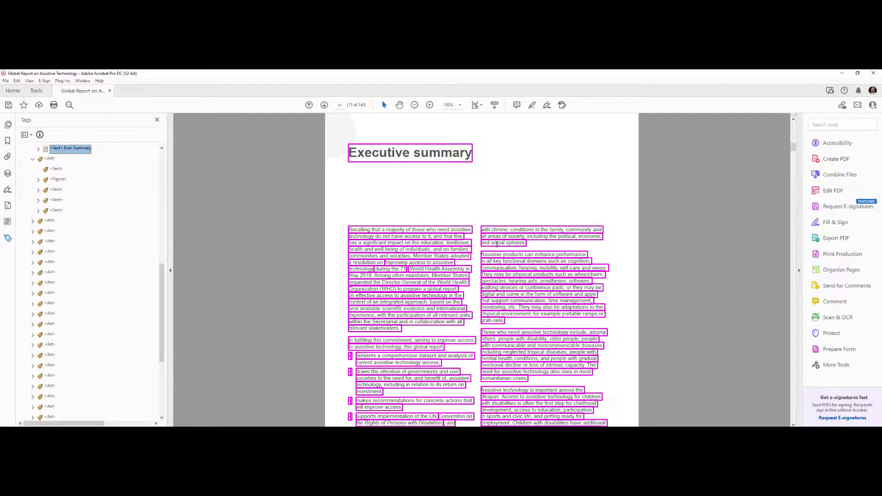
ctrl+scroll(497, 244, down, 2)
scroll(498, 244, down, 8)
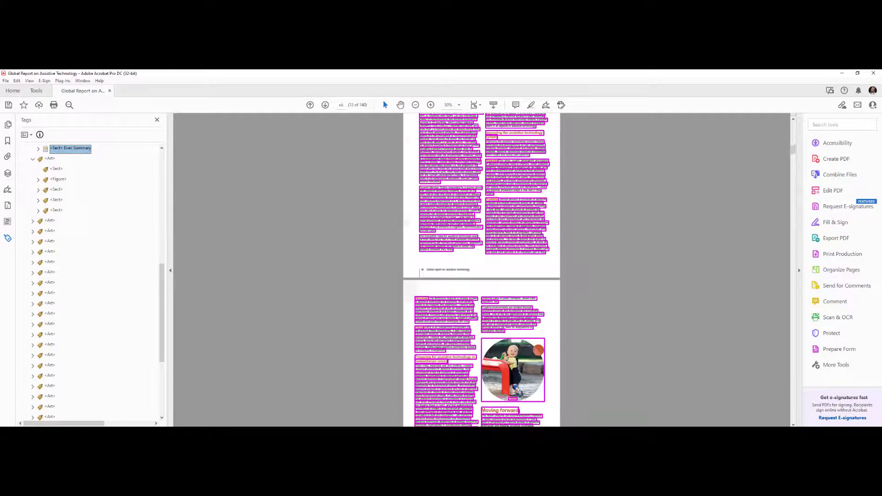
scroll(497, 248, down, 15)
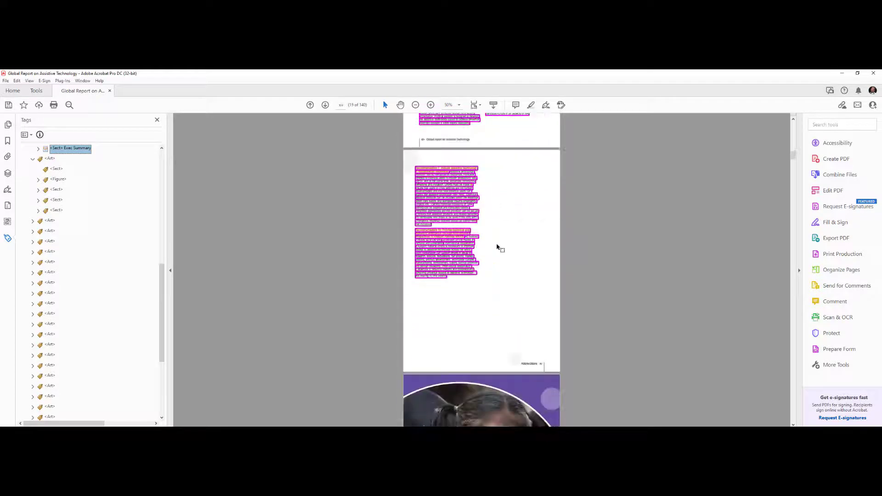
scroll(497, 248, down, 3)
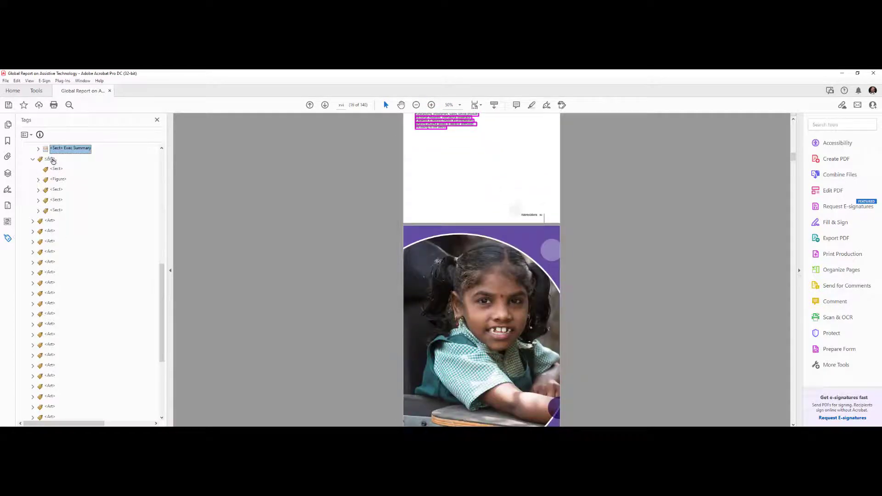
Label the article tag after the executive summary "Introduction" and delete the empty section tag at its start
click(50, 159)
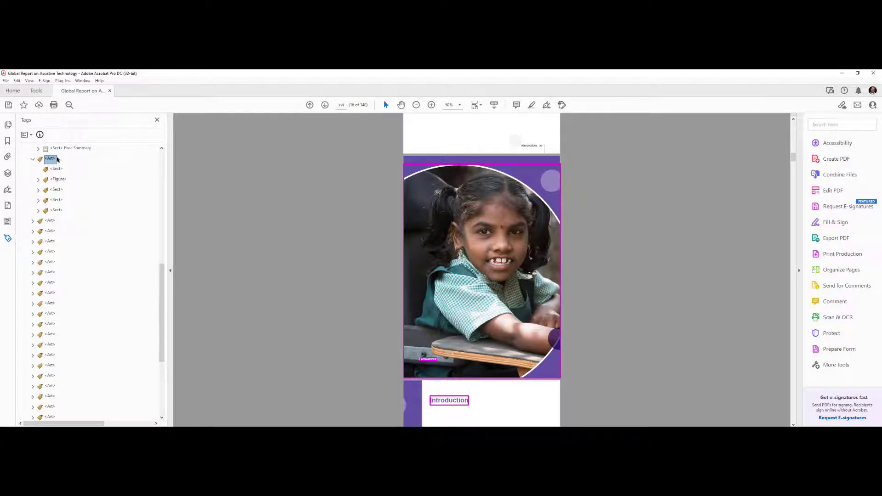
click(57, 159)
key(Return)
click(62, 169)
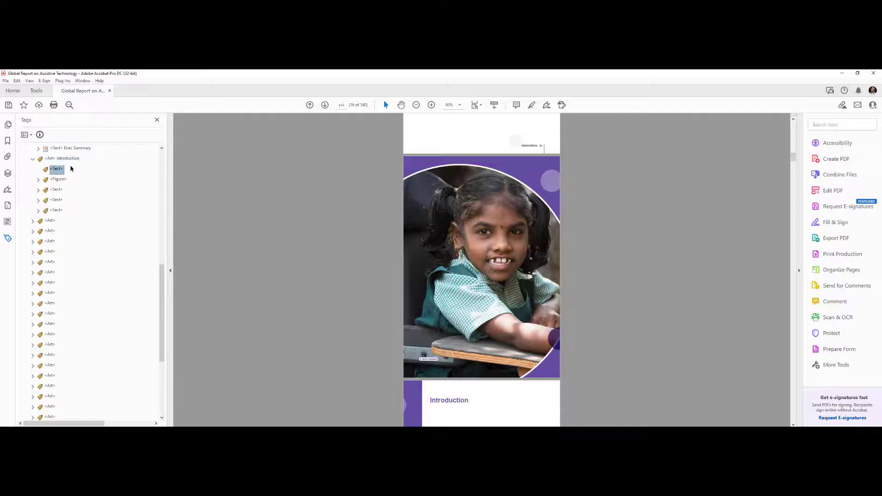
key(Delete)
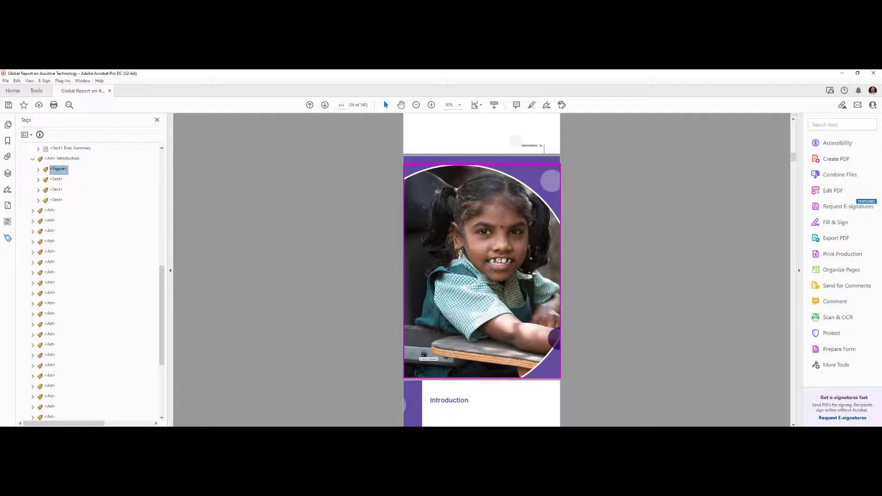
Change the photo credit's paragraph tag to Caption and move it out of its section to directly after the Introduction's Figure tag
mouse_move(498, 260)
click(57, 179)
click(39, 180)
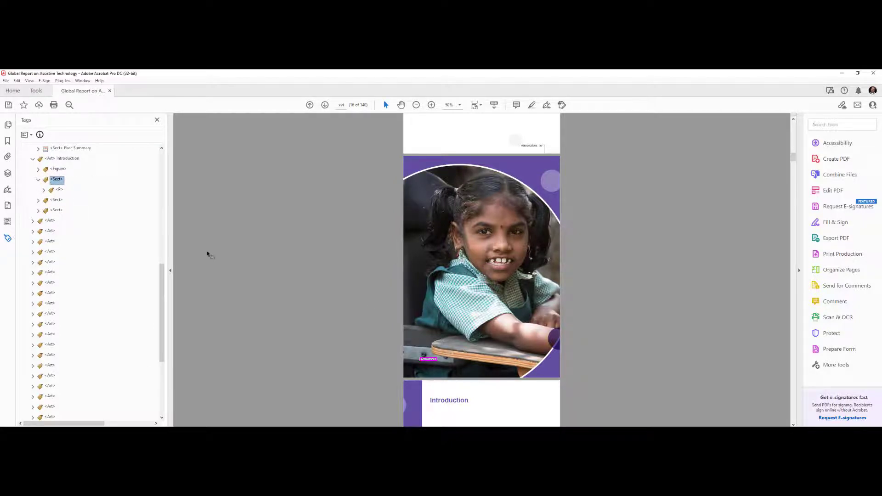
click(59, 190)
click(64, 190)
key(Return)
drag(67, 189, 50, 174)
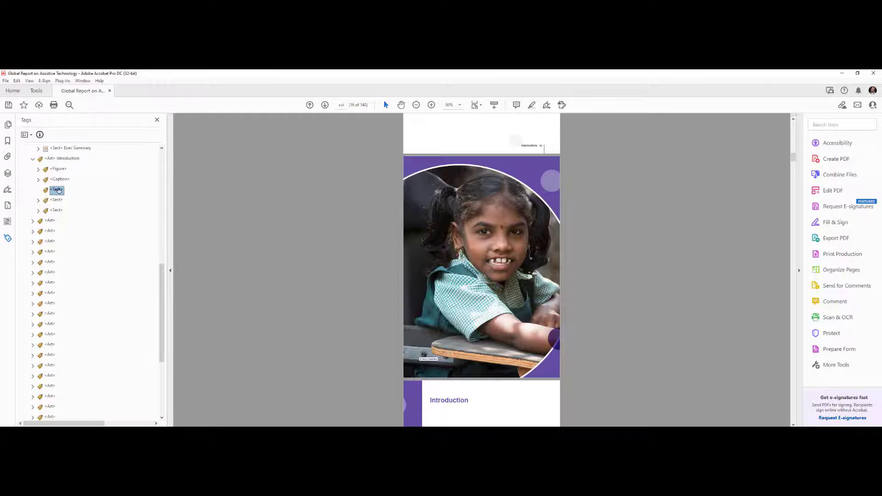
Delete the caption's emptied section tag and move the "Introduction" H1 tag out of its section to directly after the Caption tag
click(58, 190)
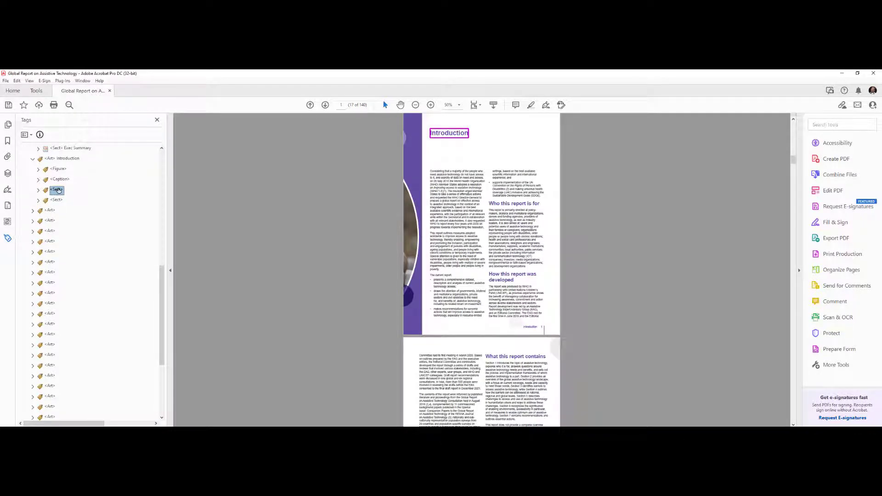
double_click(58, 191)
drag(61, 199, 48, 187)
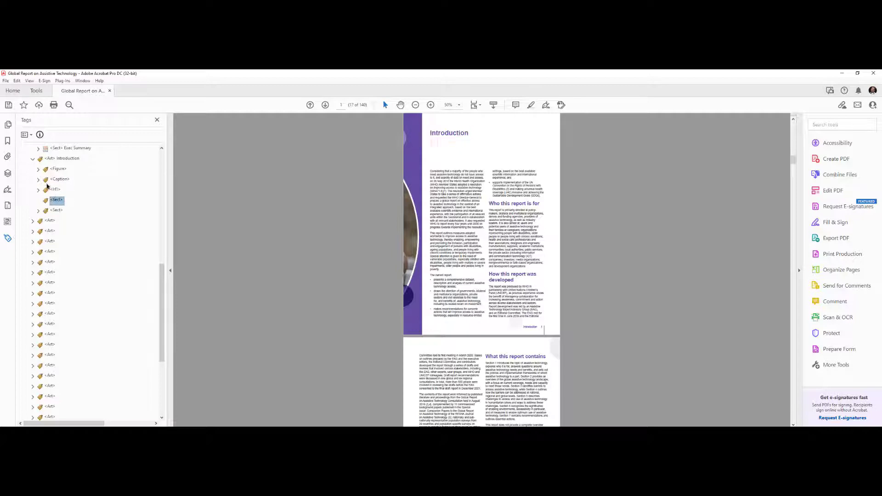
Move all body tags of page 1 out of their section to directly under the Introduction article tag, after the heading
click(56, 210)
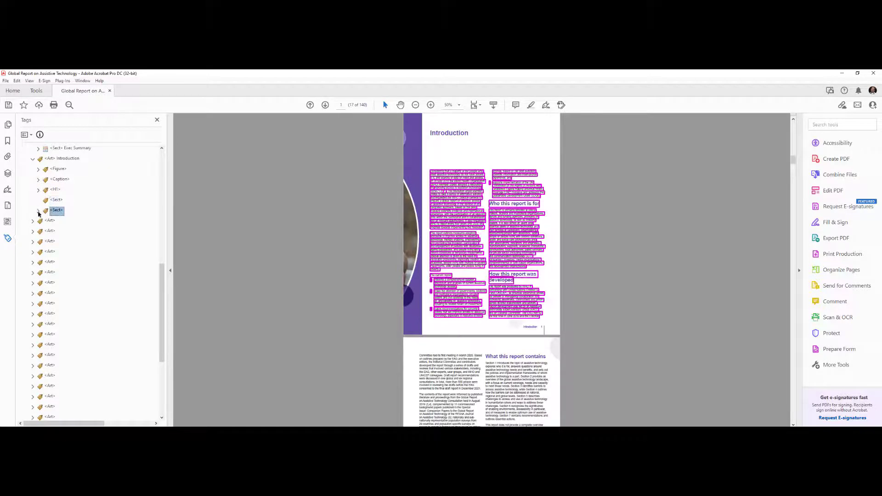
click(38, 211)
click(59, 221)
shift+click(59, 292)
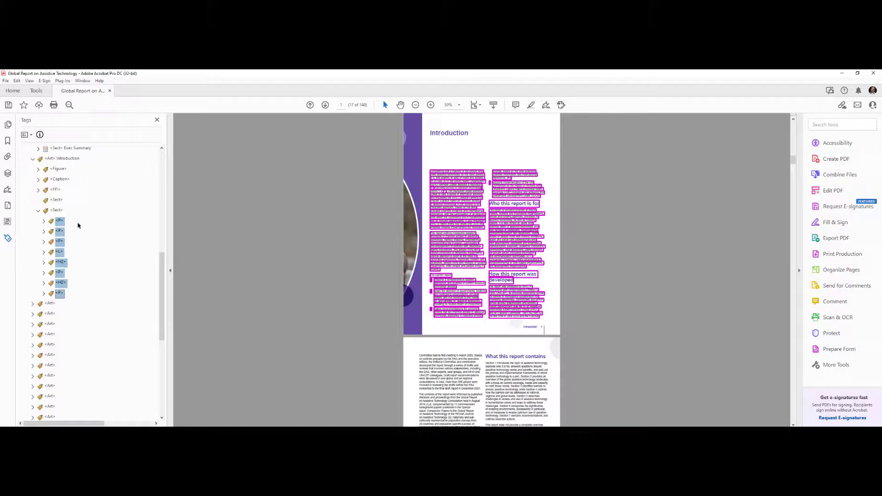
drag(59, 224, 57, 202)
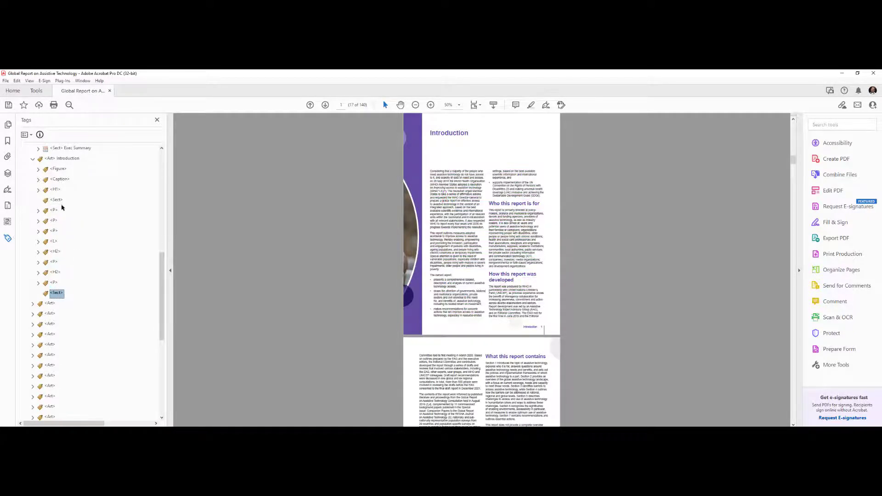
Delete the two emptied section tags left in the Introduction article
key(Down)
key(Down)
key(Down)
key(Down)
key(Down)
key(Down)
key(Down)
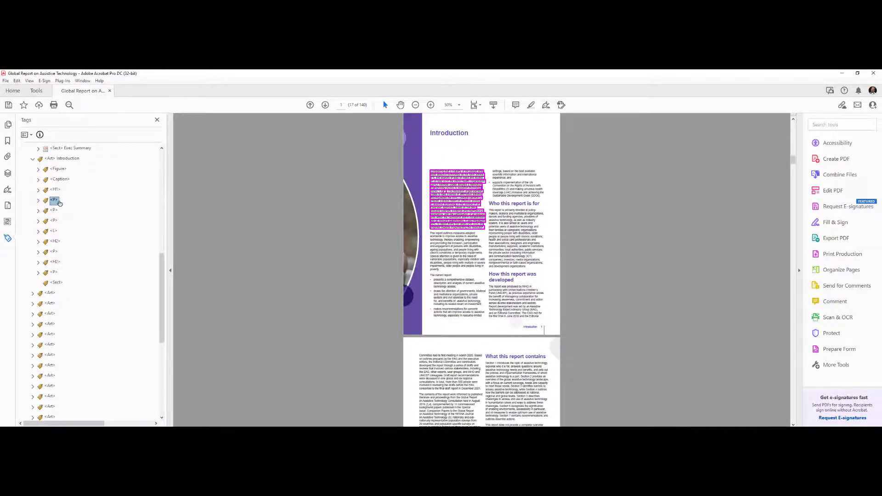
key(Down)
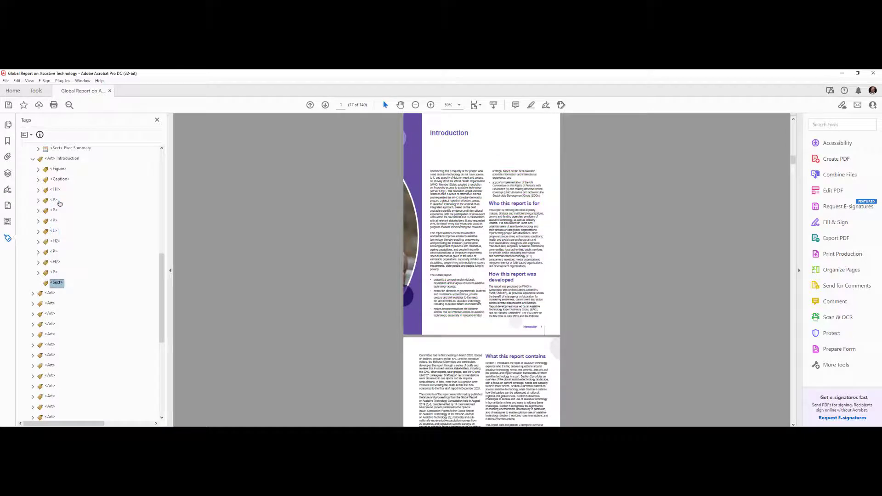
key(Delete)
Check the Introduction article's tags one by one, from the caption to the "How this report was developed" paragraph, against the pages
key(Up)
key(Down)
key(Down)
key(Down)
key(Down)
key(Down)
key(Down)
key(Down)
key(Down)
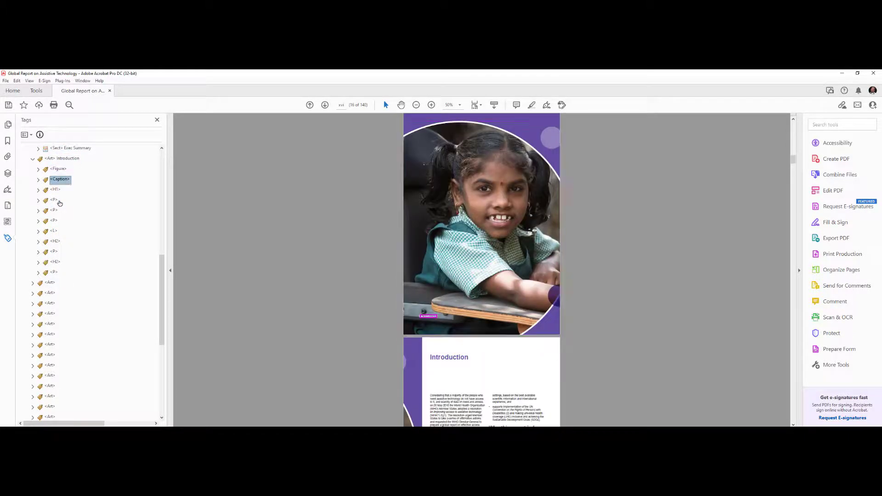
key(Down)
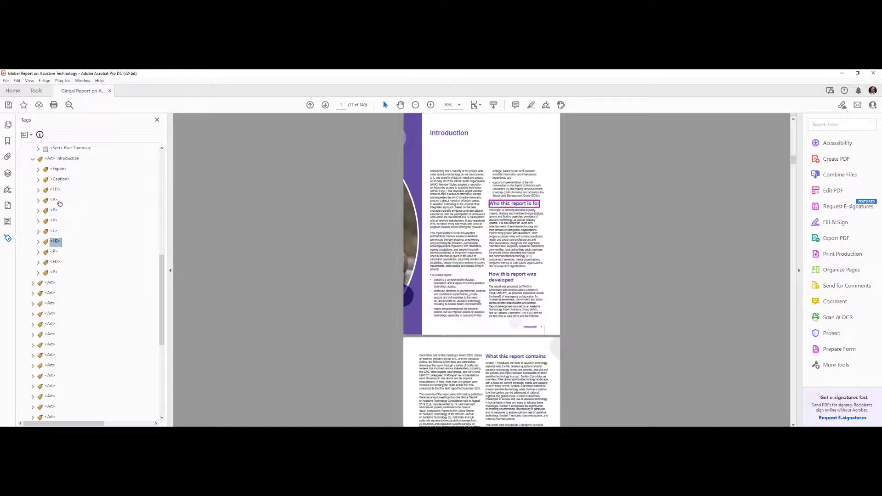
key(Down)
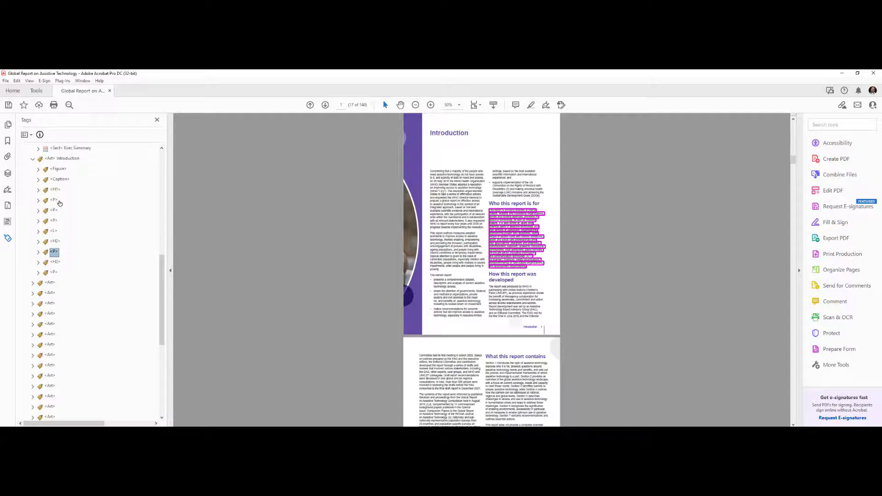
key(Down)
key(Up)
key(Up)
key(Up)
key(Up)
key(Up)
key(Up)
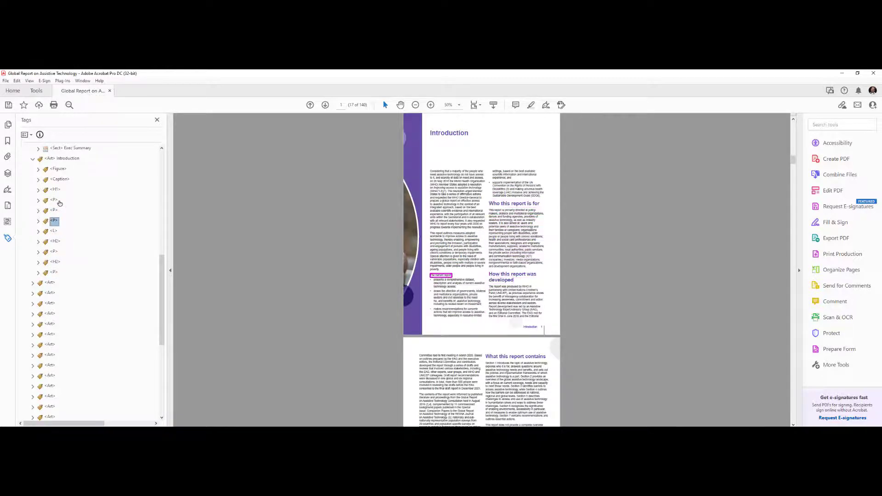
key(Down)
key(Down)
key(Down)
key(Down)
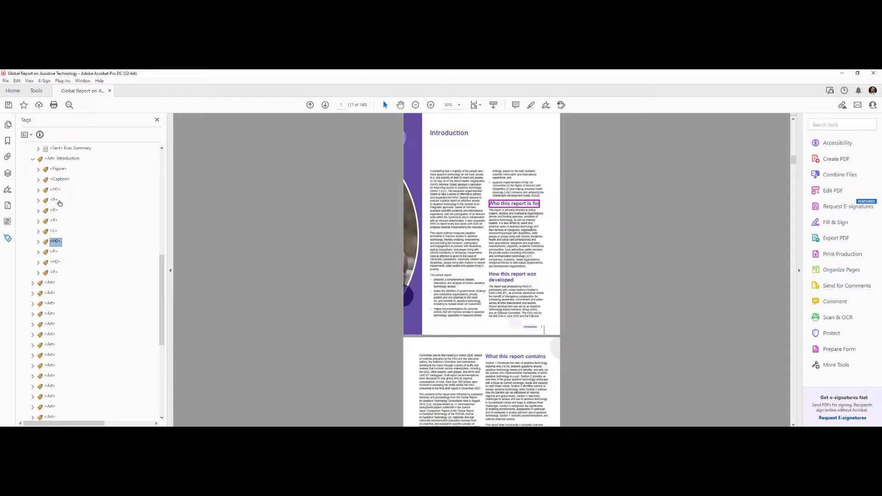
key(Down)
key(Down)
key(Down)
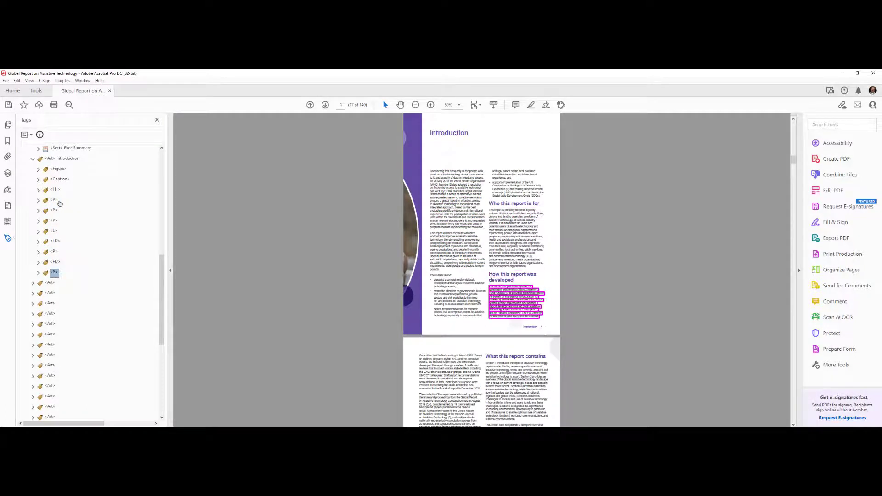
Move the paragraph and heading tags of page 2's text section to the end of the Introduction article
key(Down)
key(Right)
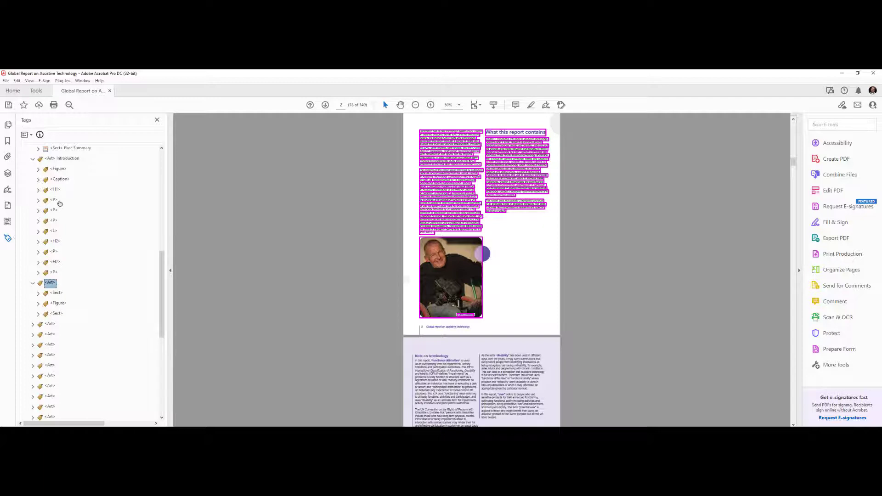
key(Down)
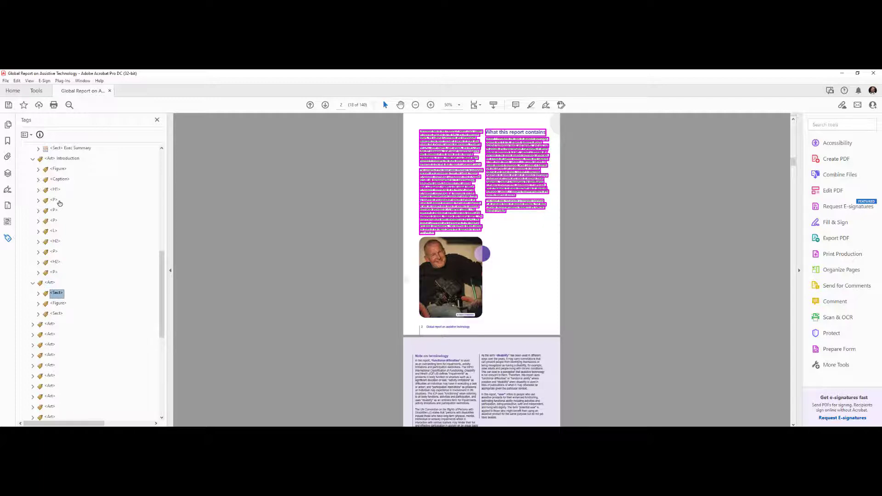
key(Right)
key(Down)
key(shift+Down)
key(shift+Down)
key(shift+Down)
key(shift+Down)
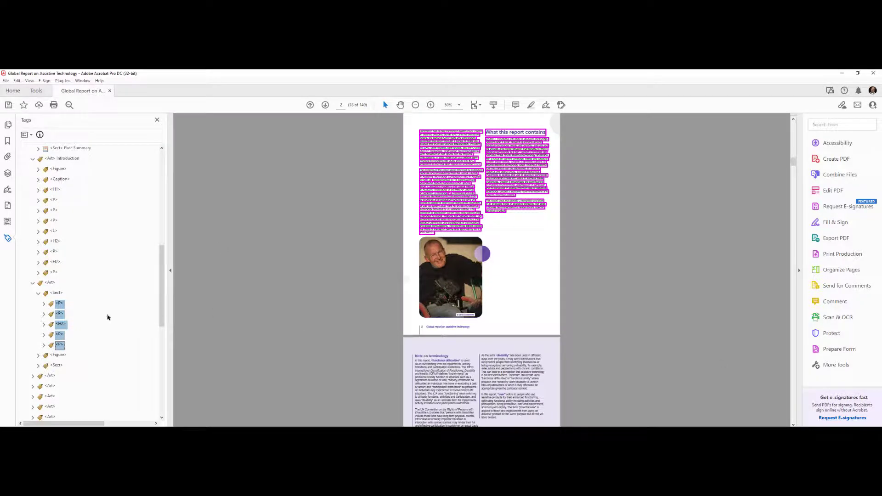
drag(47, 273, 46, 274)
Move page 2's Figure tag and its photo credit paragraph tag to the end of the Introduction article
click(59, 355)
shift+click(58, 365)
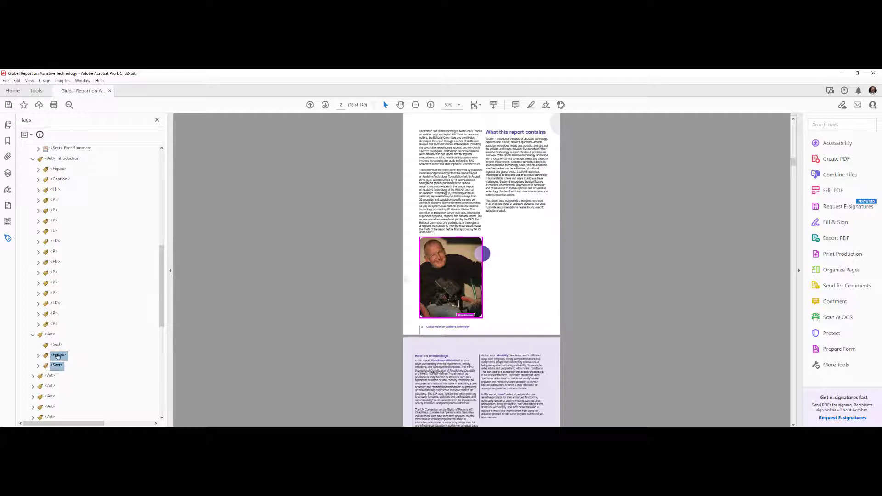
click(59, 356)
drag(58, 357, 45, 326)
click(38, 366)
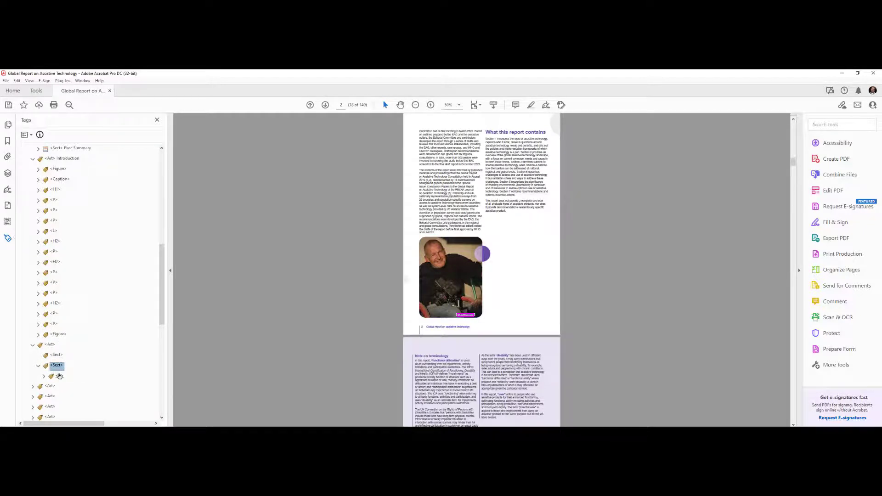
drag(59, 376, 54, 347)
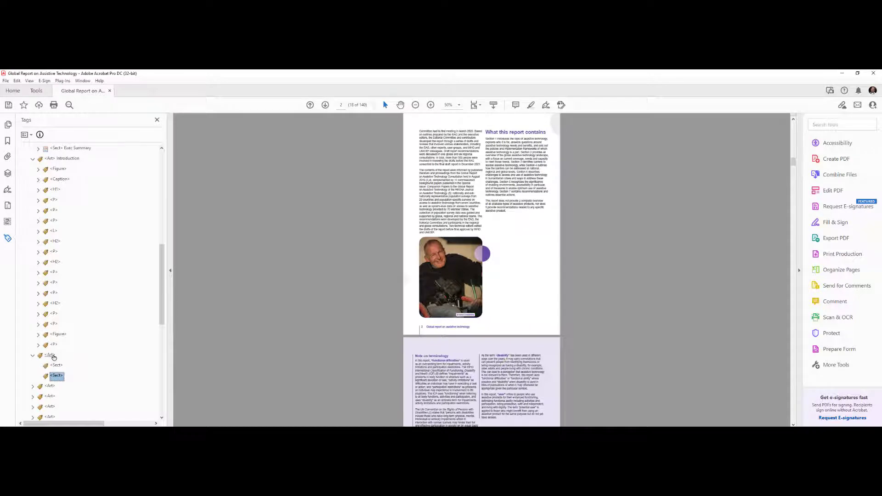
Delete the emptied article tag after the Introduction article and change page 2's photo credit tag to Caption
click(51, 356)
key(Delete)
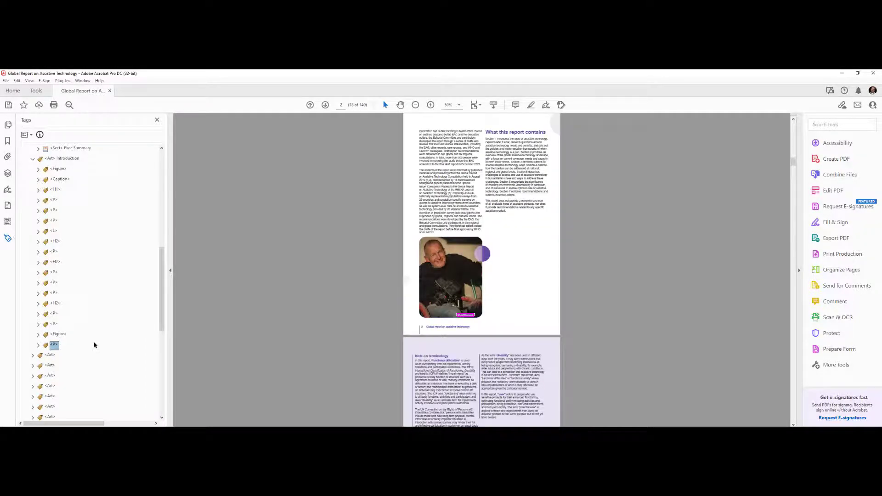
click(63, 345)
text(<Caption>)
key(Return)
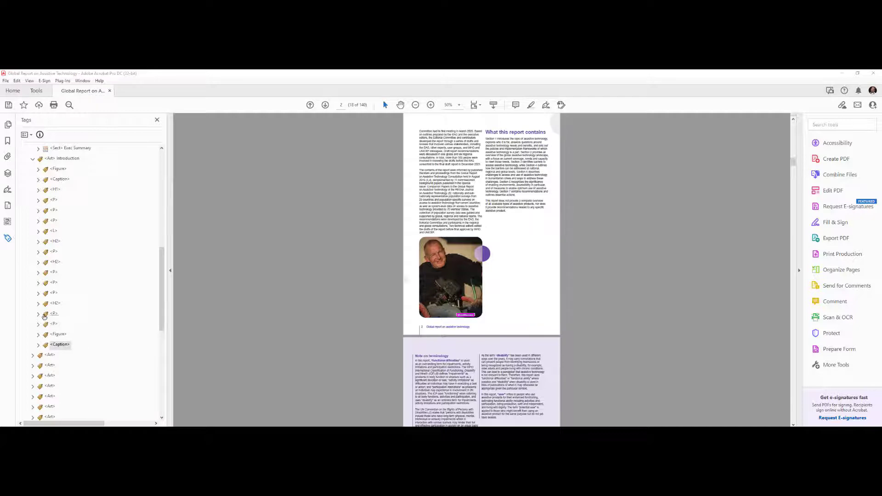
Check the last tags of the Introduction article, from the "What this report contains" paragraphs to the photo caption, against page 2
click(58, 335)
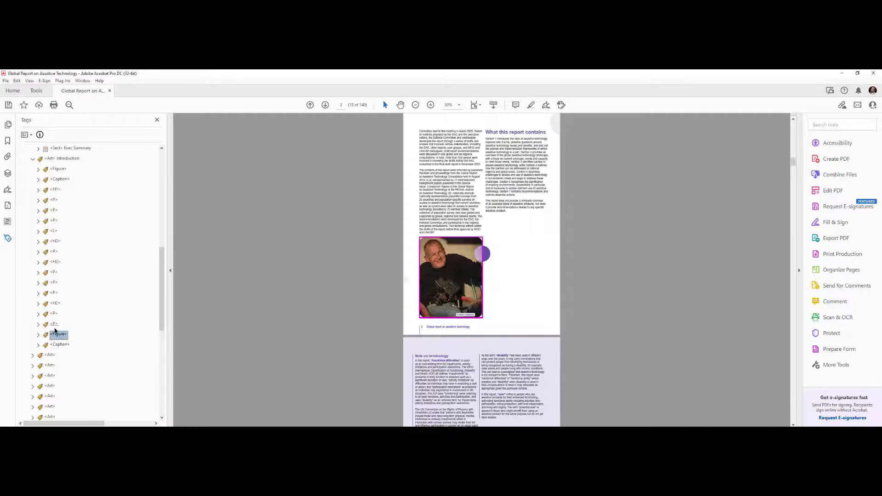
click(54, 324)
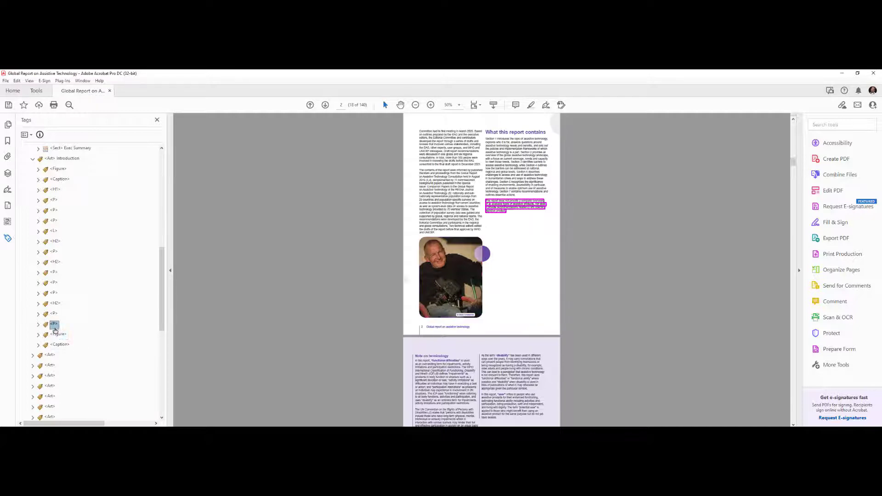
mouse_move(423, 288)
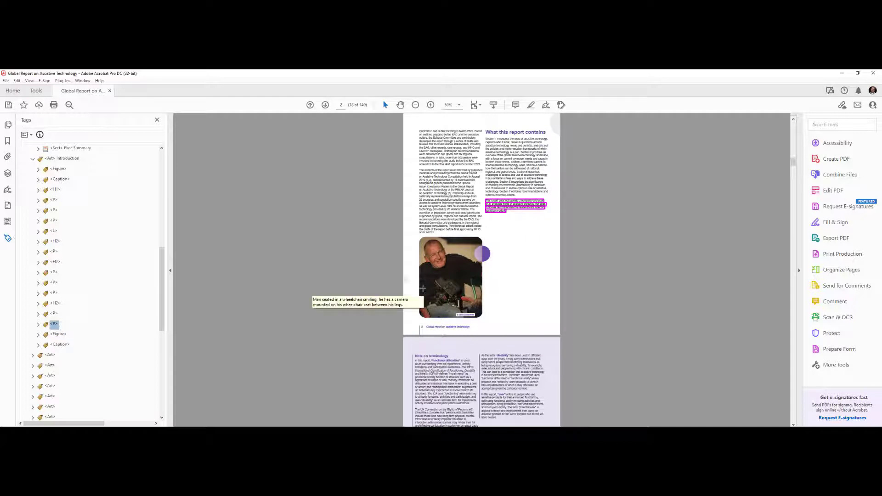
click(55, 315)
click(54, 324)
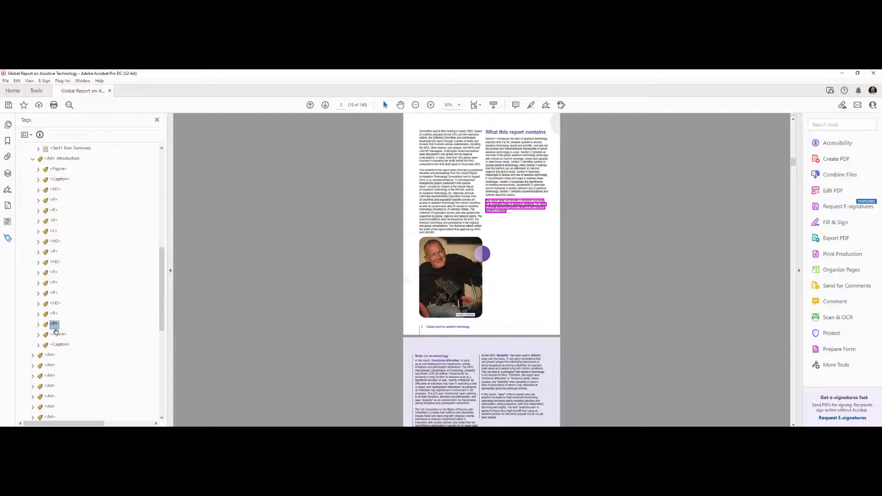
click(57, 334)
click(60, 346)
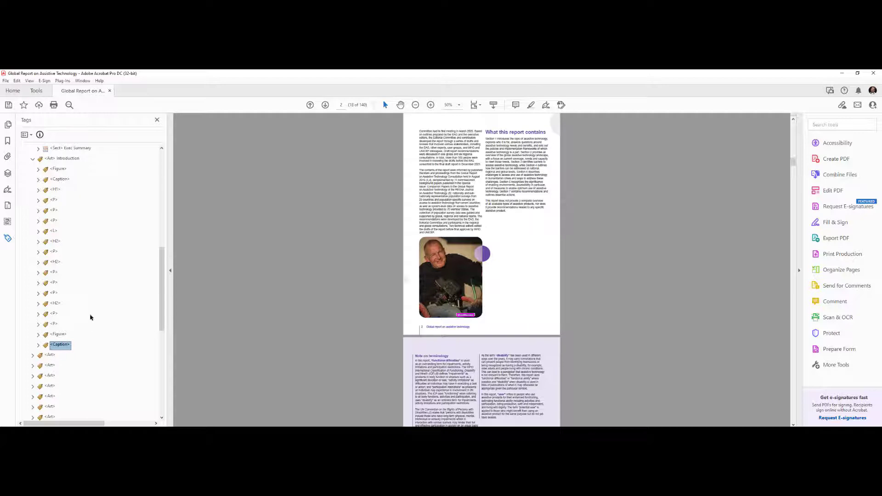
scroll(57, 334, down, 3)
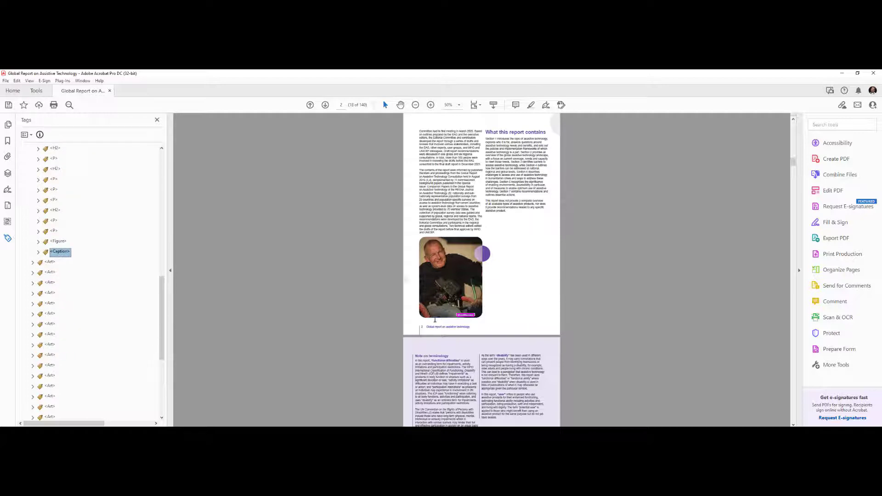
scroll(436, 314, down, 7)
scroll(466, 310, up, 2)
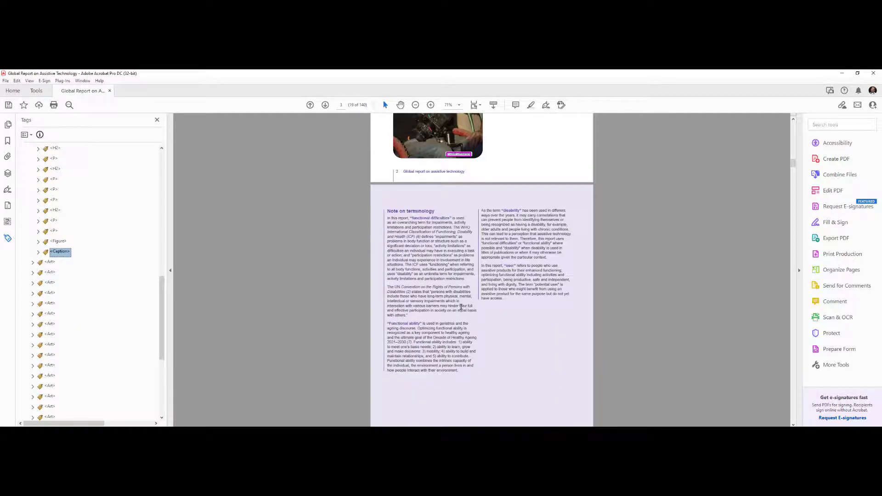
scroll(461, 308, down, 1)
scroll(460, 307, up, 10)
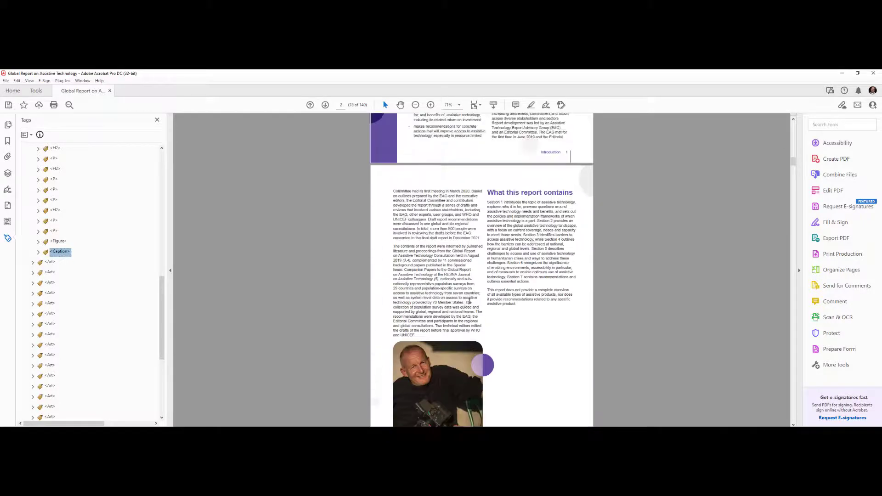
scroll(503, 271, down, 2)
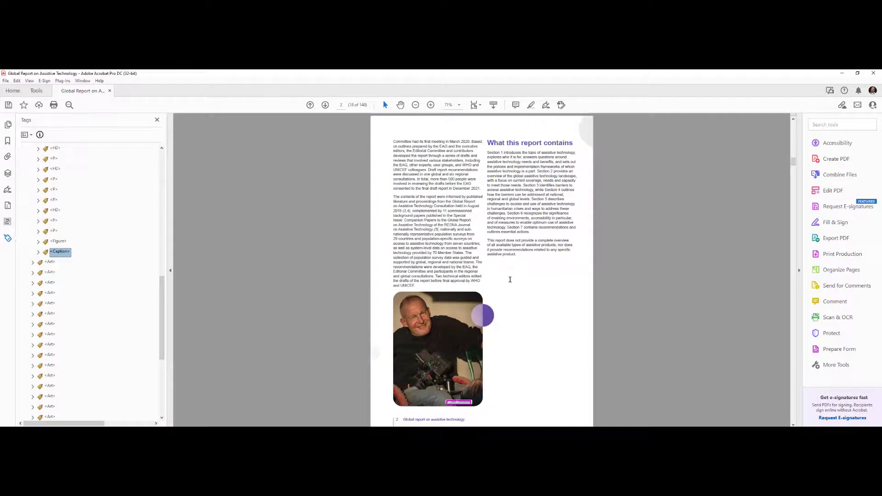
Move the "Note on terminology" heading and its paragraph tags to the end of the Introduction article and delete their emptied section tag
scroll(510, 279, down, 7)
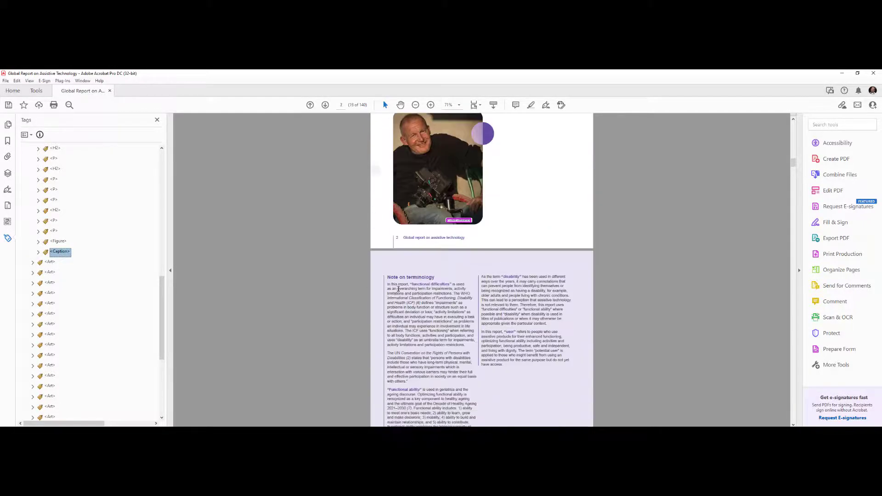
double_click(50, 262)
click(56, 272)
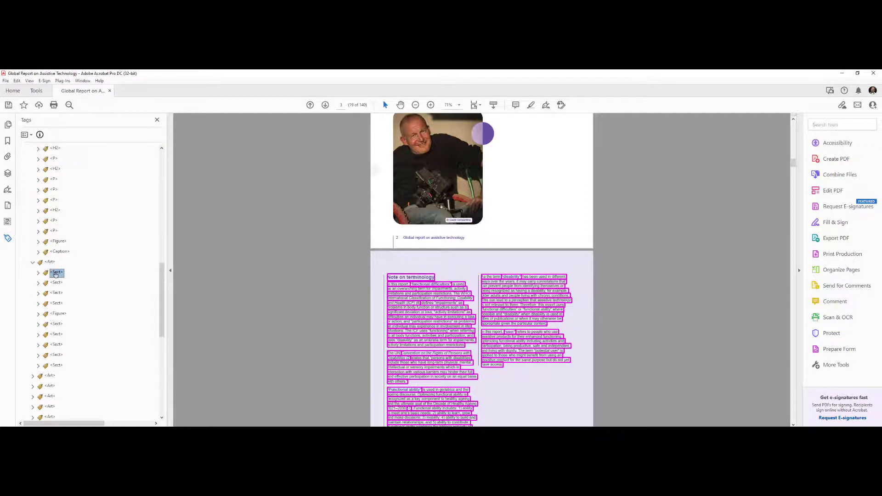
click(38, 273)
click(61, 283)
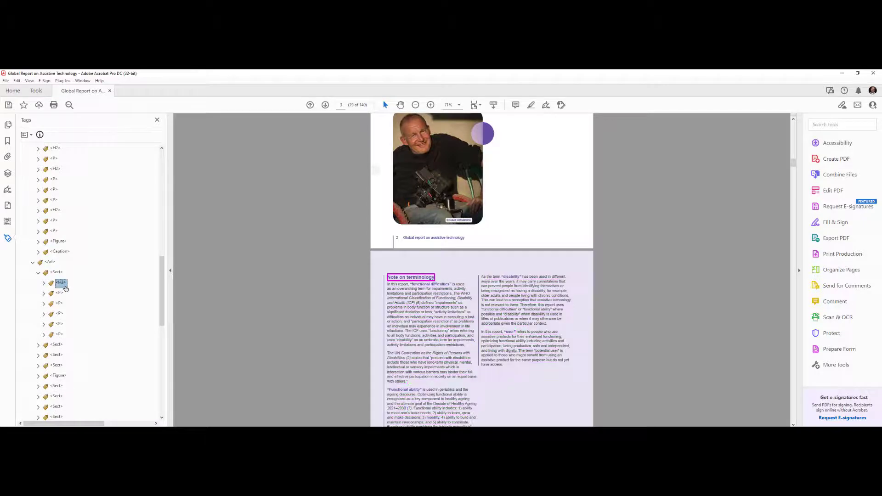
shift+click(59, 334)
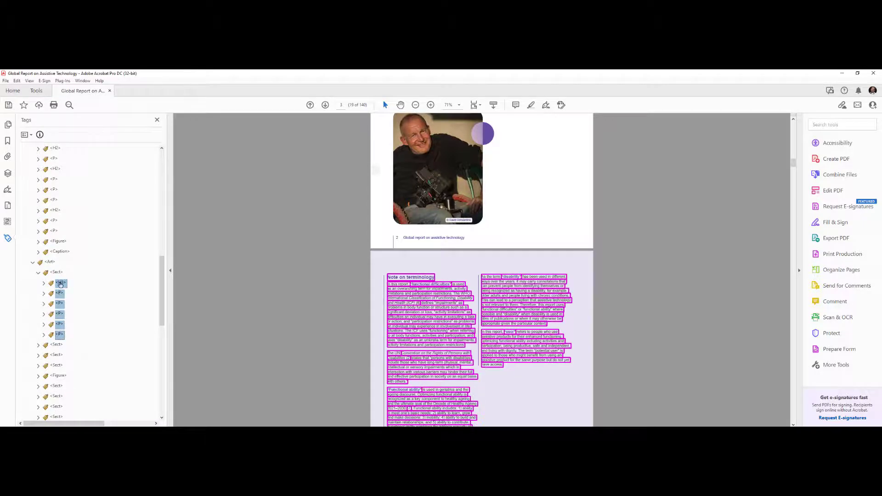
drag(59, 285, 48, 256)
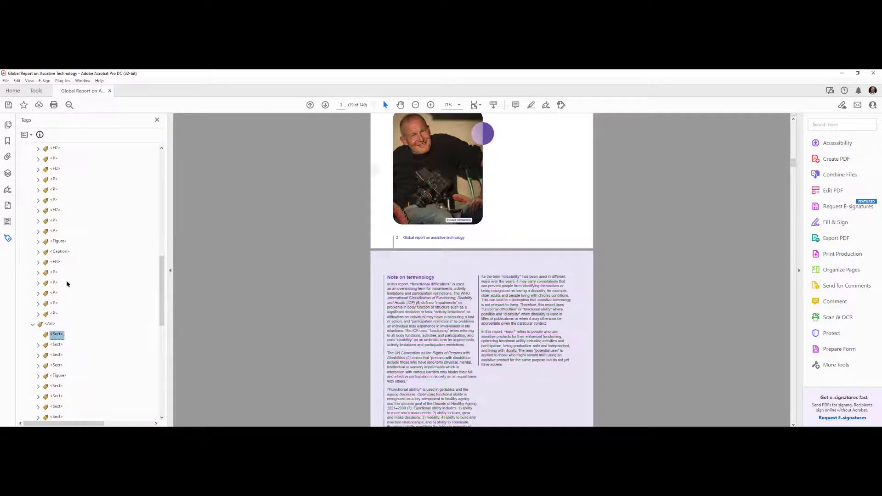
key(Up)
click(56, 333)
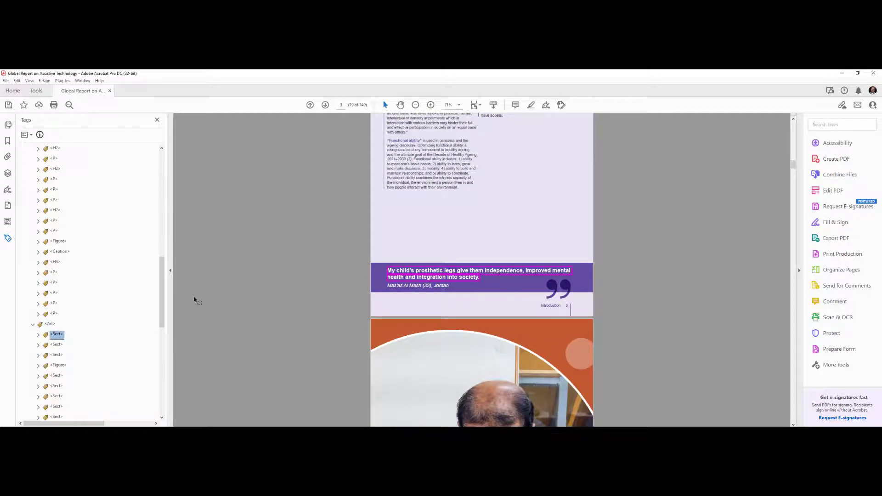
Change the tag of page 3's prosthetic legs quote to Blockquote
click(38, 334)
click(60, 346)
click(63, 348)
text(<)
key(BackSpace)
key(BackSpace)
text(Blockquote)
key(Return)
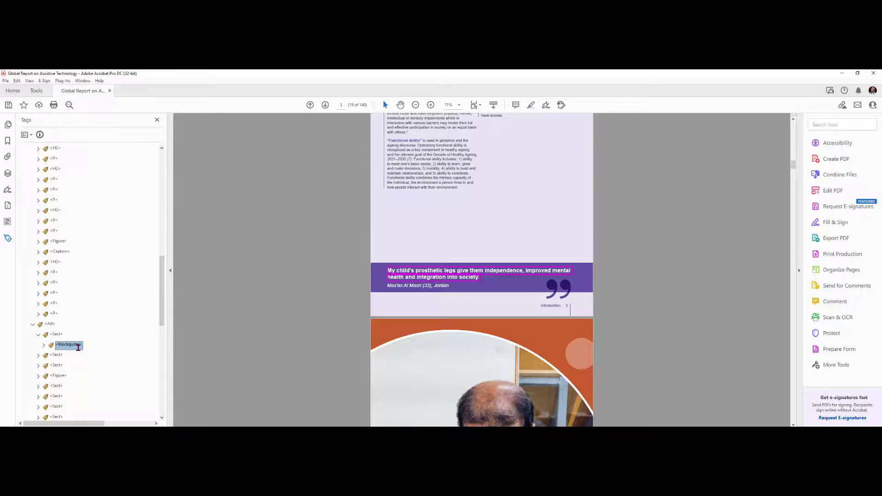
Move the Blockquote tag to the end of the Introduction article and delete the section tag it came from
key(Right)
key(Down)
key(Down)
key(Down)
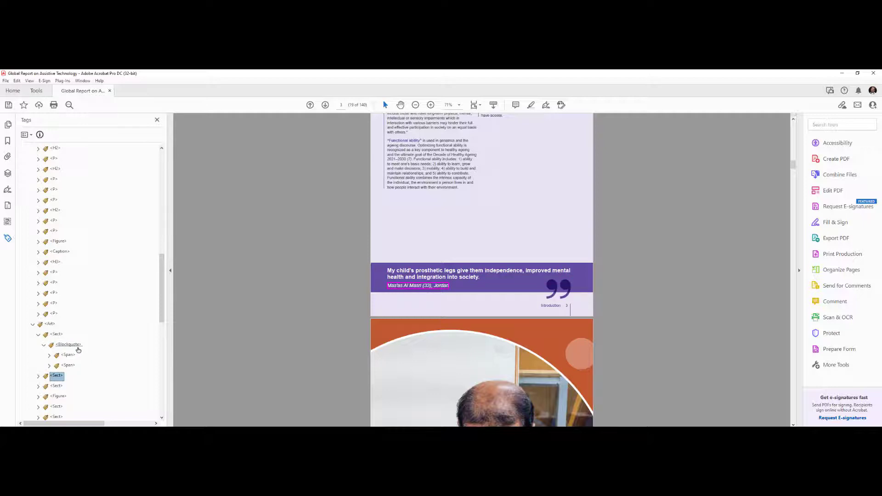
click(69, 345)
click(44, 345)
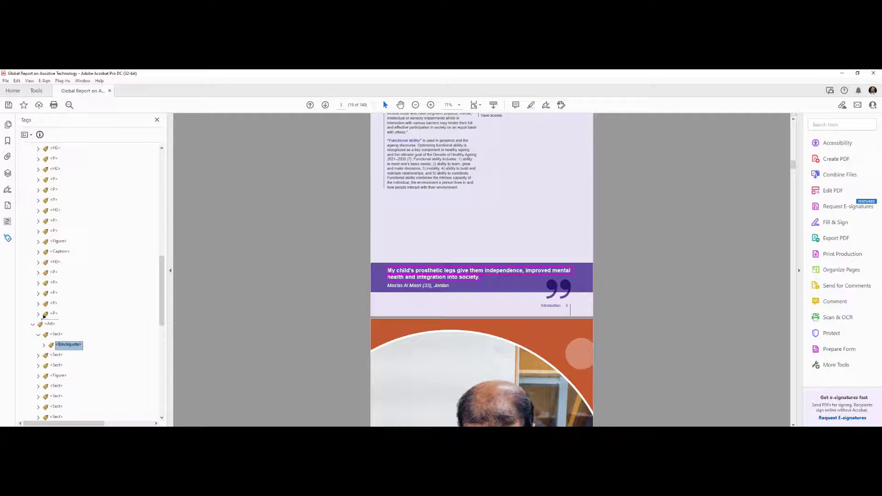
drag(44, 317, 42, 319)
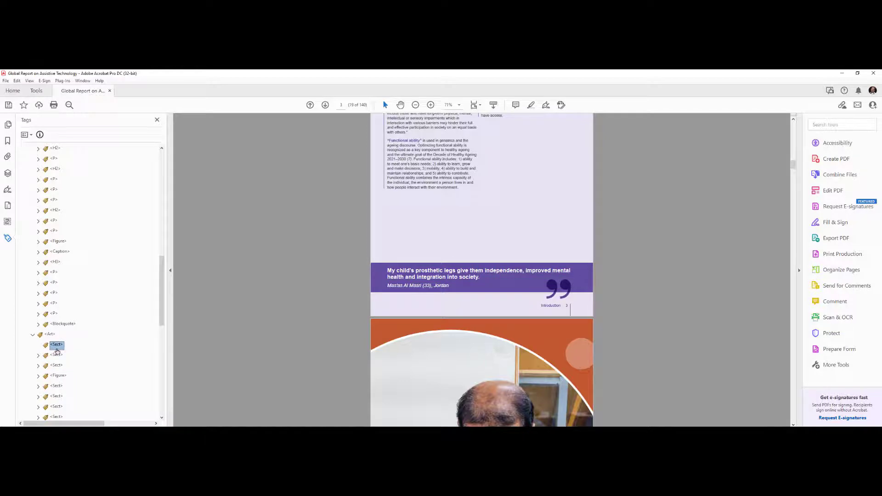
drag(57, 351, 57, 352)
Look over the article after the Introduction, then collapse the Introduction article and the Abbreviations section in the tag tree
scroll(407, 343, down, 5)
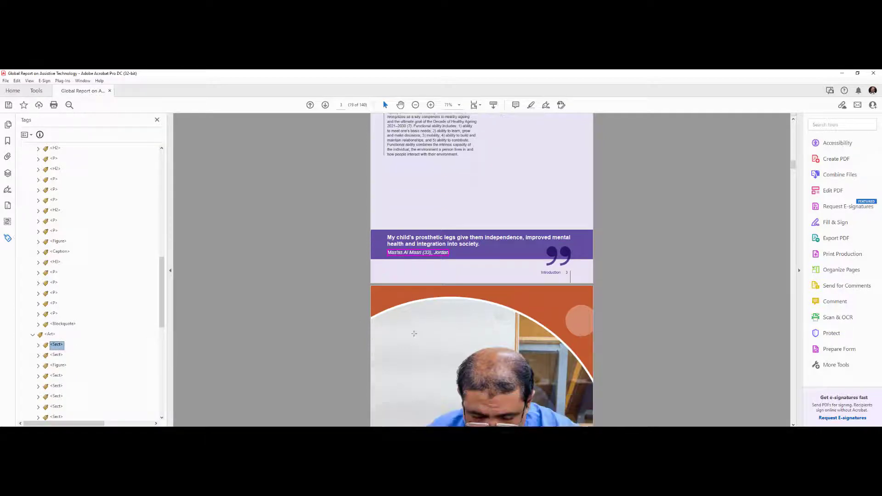
scroll(407, 344, down, 4)
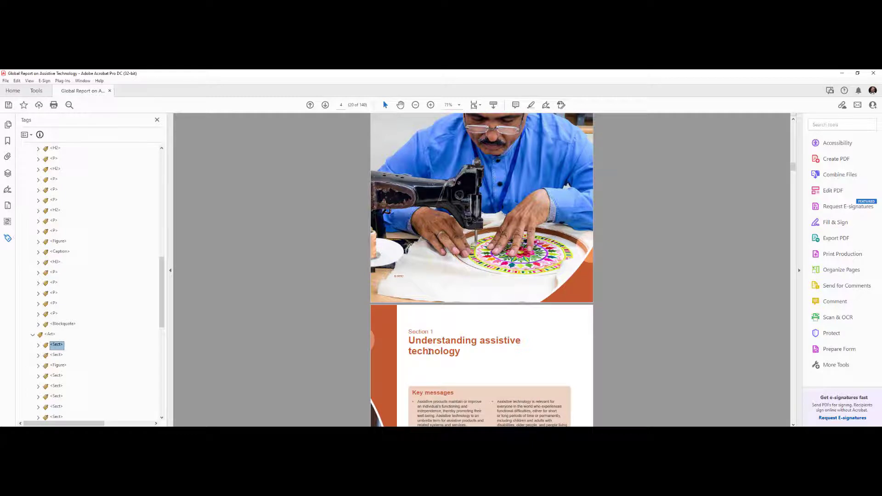
click(49, 334)
scroll(67, 300, up, 5)
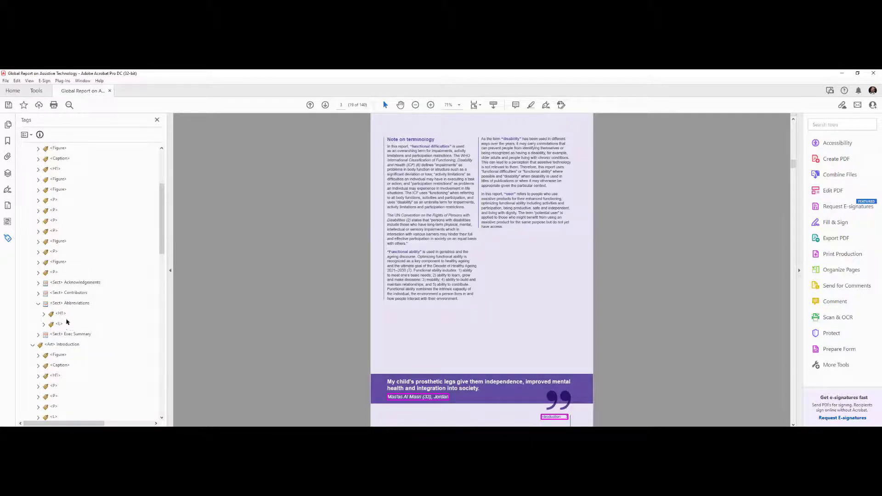
click(32, 346)
click(69, 345)
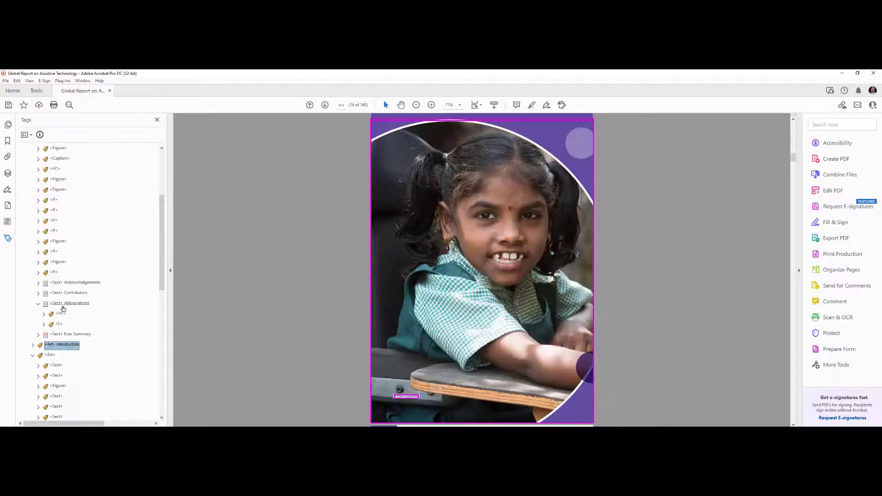
click(38, 305)
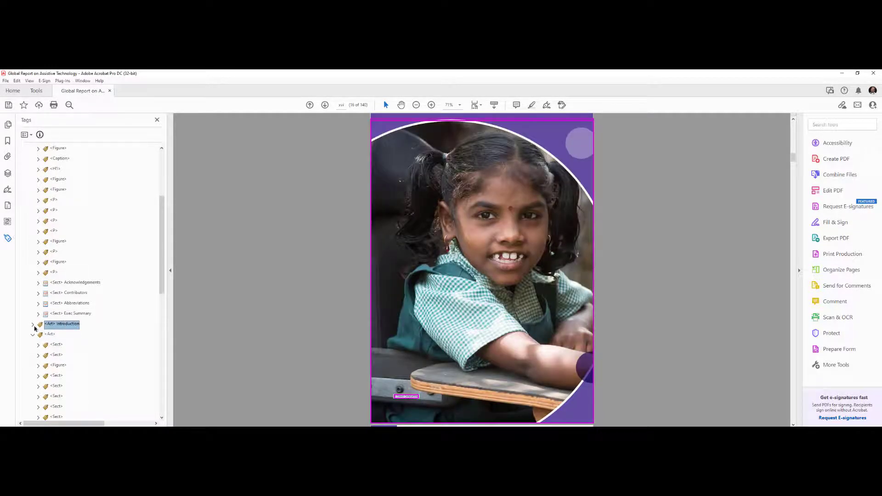
Change the Introduction article's tag type to Section, keeping its title
click(50, 335)
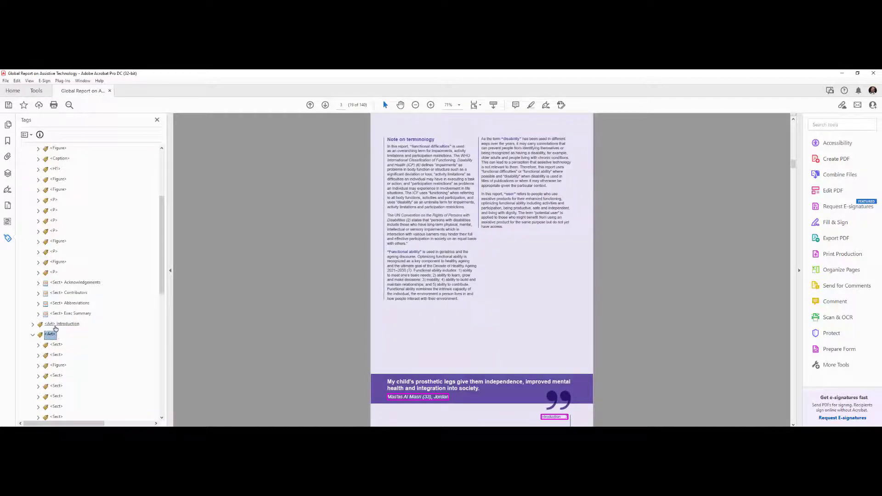
click(55, 326)
click(33, 324)
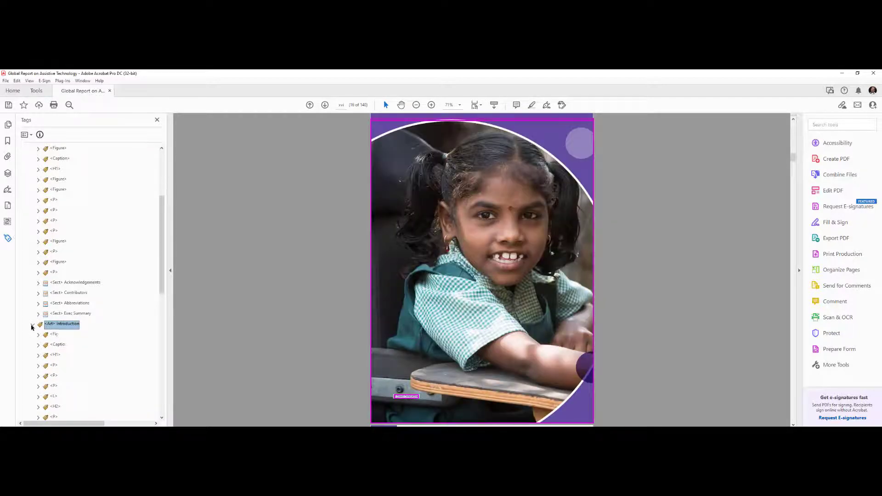
click(32, 325)
click(59, 324)
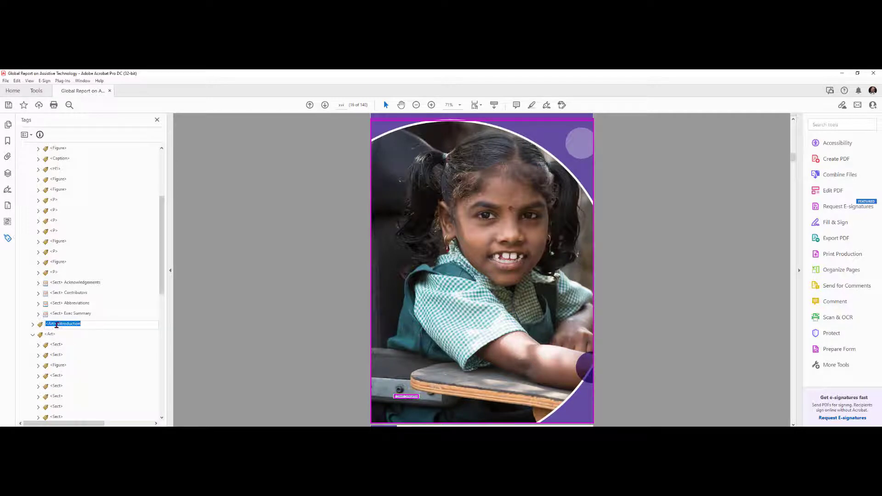
click(57, 325)
key(BackSpace)
key(BackSpace)
key(BackSpace)
key(BackSpace)
key(BackSpace)
text(Section>)
key(Return)
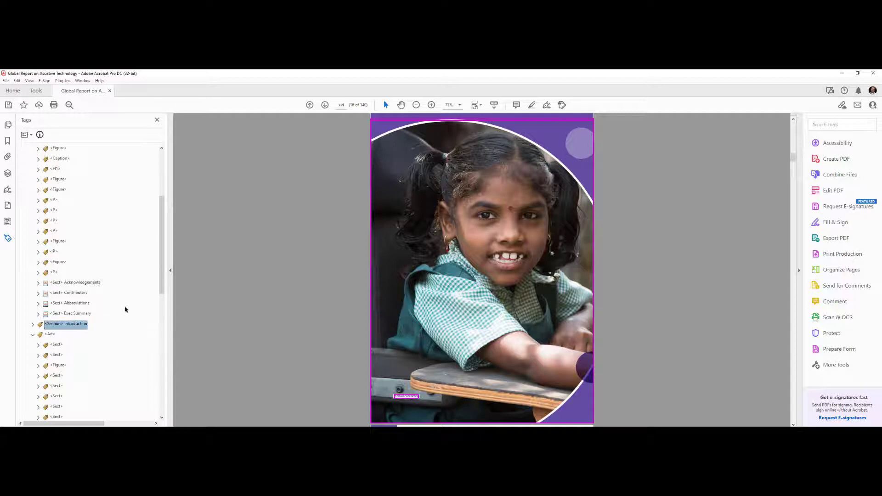
Correct the Introduction tag's type to Sect
click(53, 324)
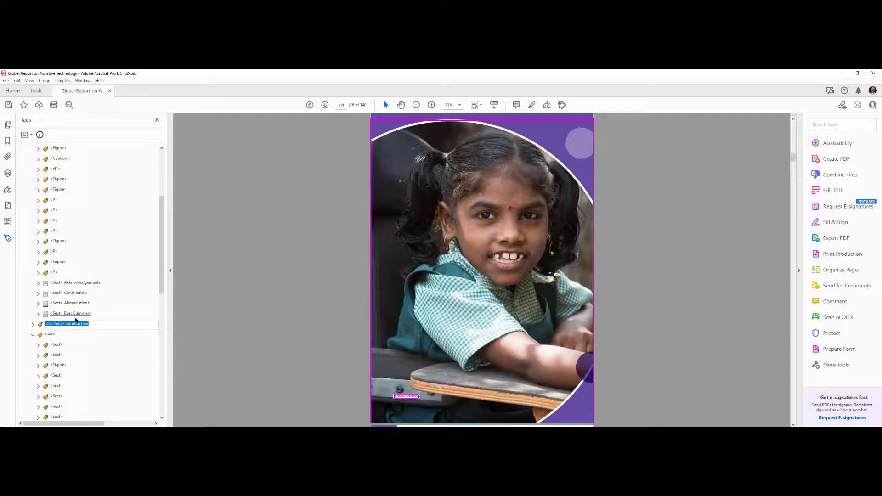
key(Home)
key(Right)
key(Delete)
key(Delete)
key(Delete)
key(Return)
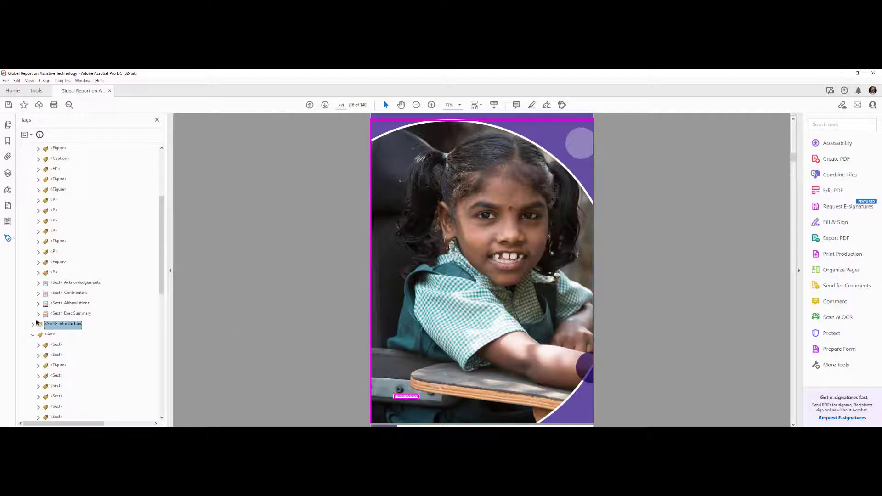
Move all tags, from the first Figure through the Exec Summary section, out of the second article to directly under Document
drag(40, 326, 56, 315)
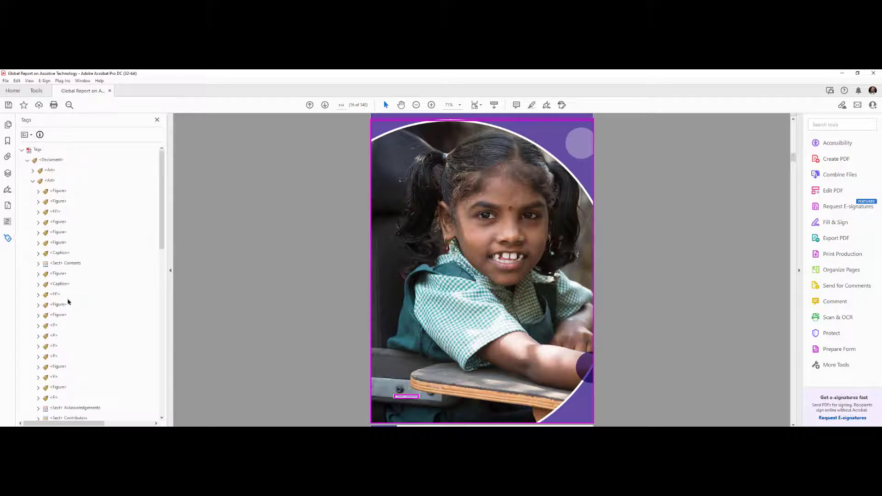
click(53, 193)
scroll(57, 294, down, 6)
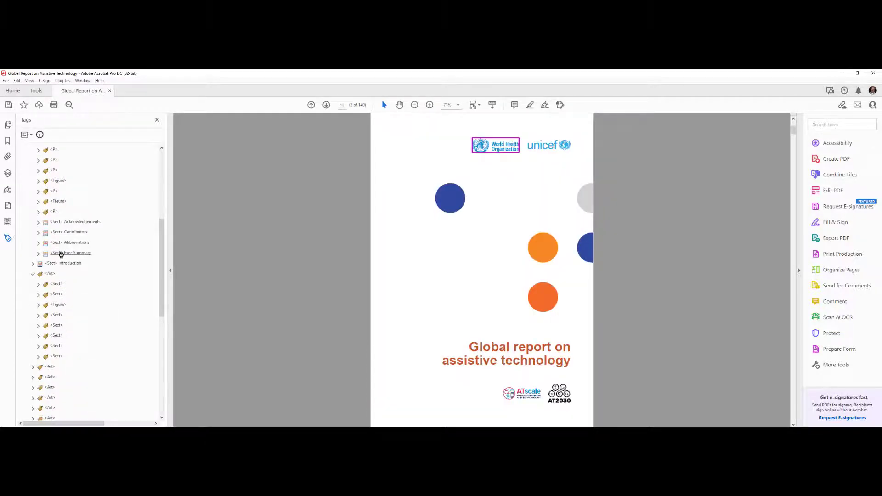
shift+click(61, 255)
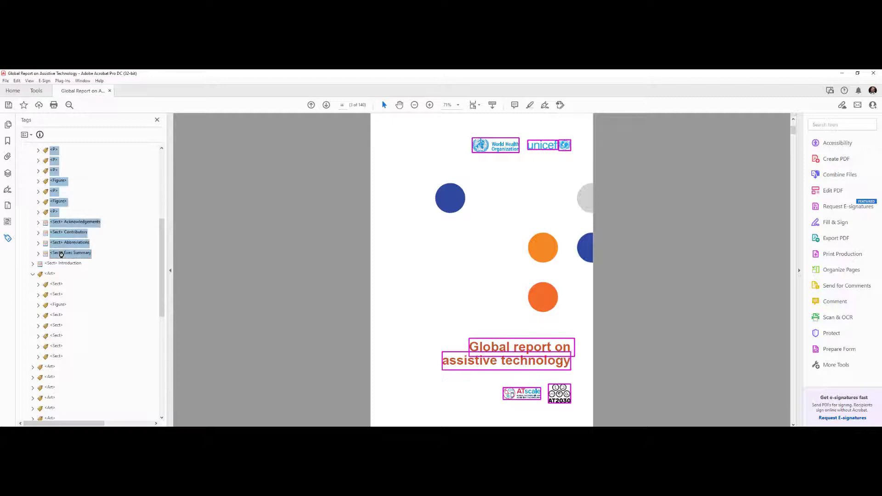
scroll(61, 255, up, 6)
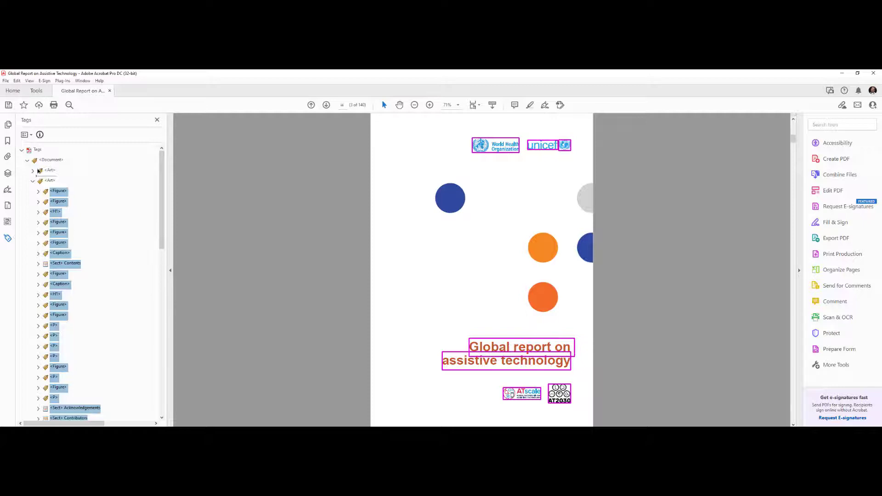
drag(38, 170, 38, 170)
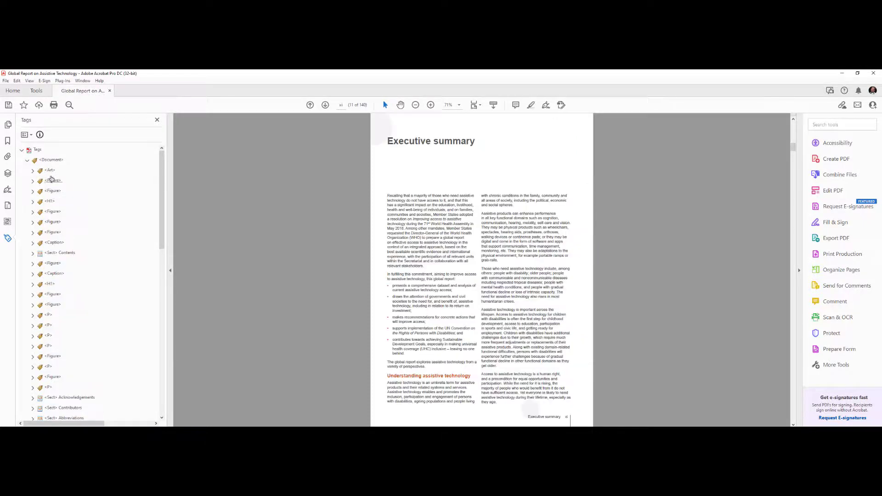
Title the first Art tag Cover and leave it collapsed in the tag tree
click(50, 170)
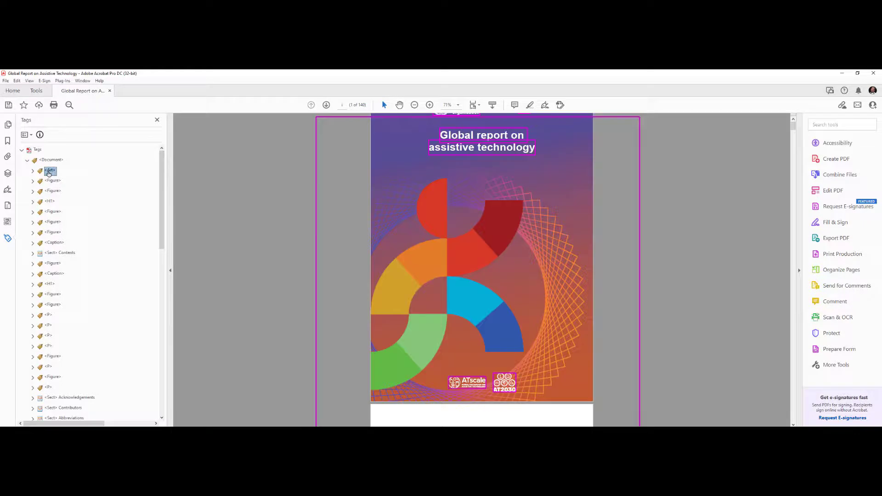
click(33, 172)
click(52, 171)
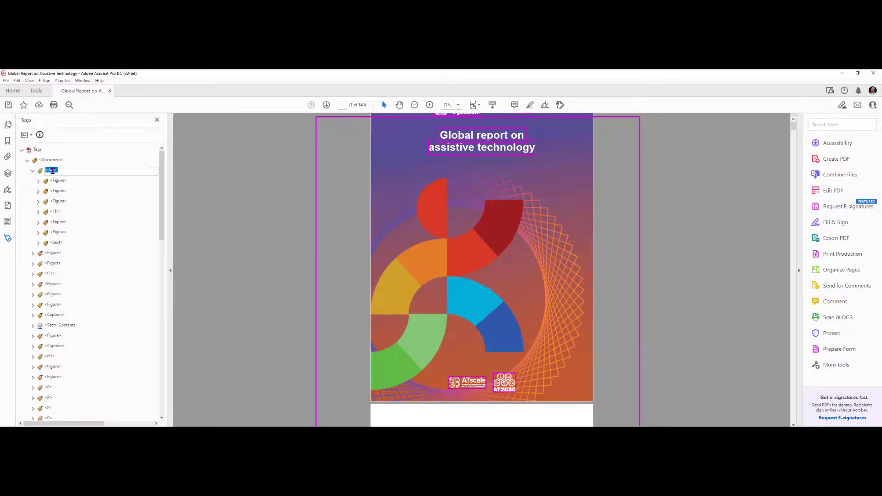
text(<Art> Cover)
key(Return)
click(33, 171)
Add a new Art tag directly after the Cover article
click(53, 181)
click(54, 191)
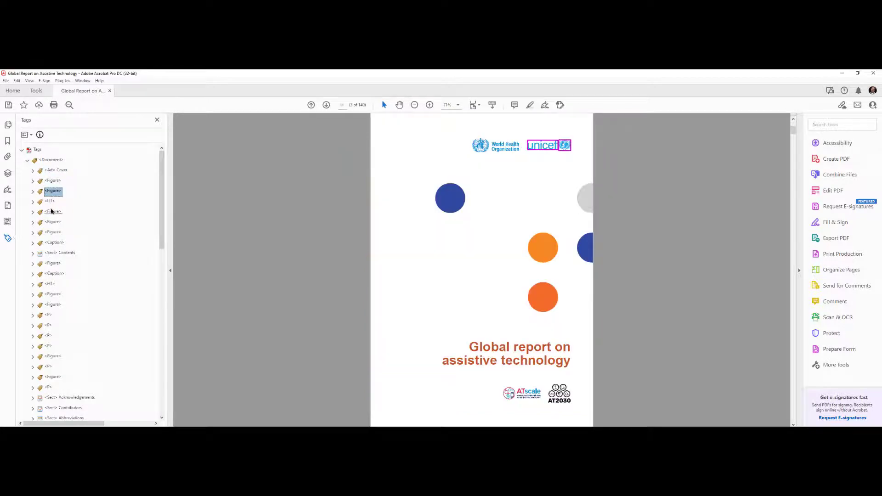
click(52, 181)
right_click(55, 171)
click(67, 179)
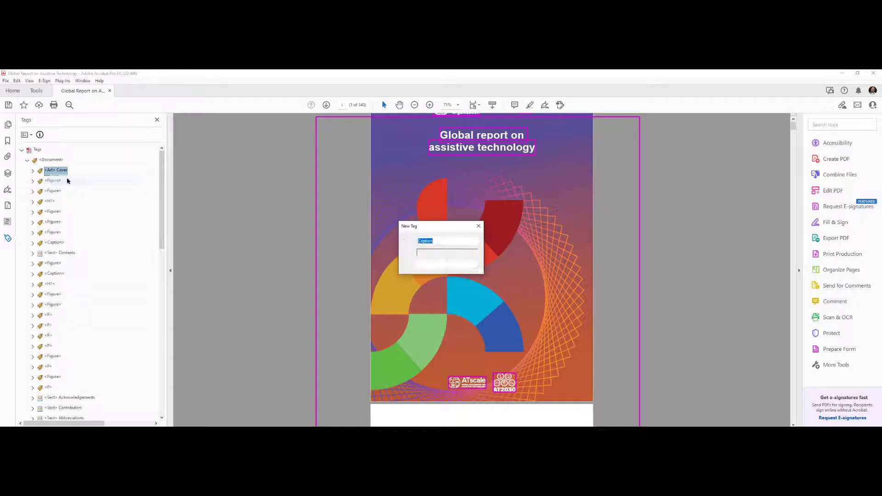
text(Art)
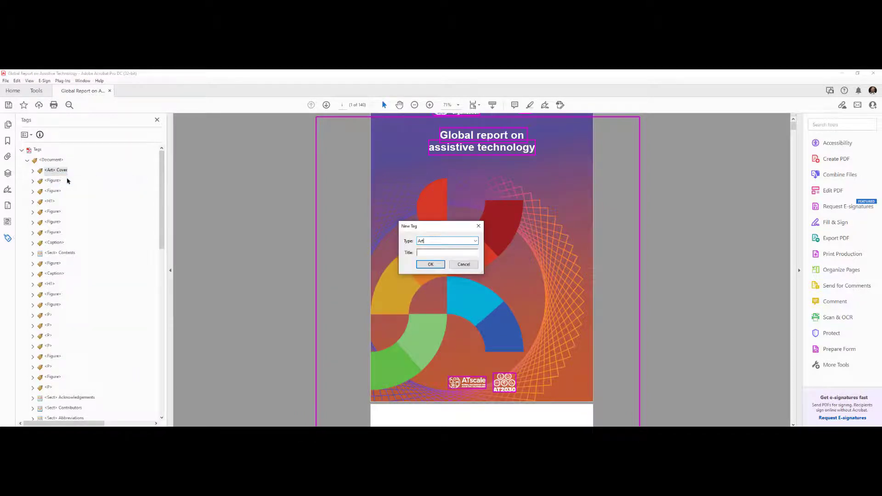
key(Escape)
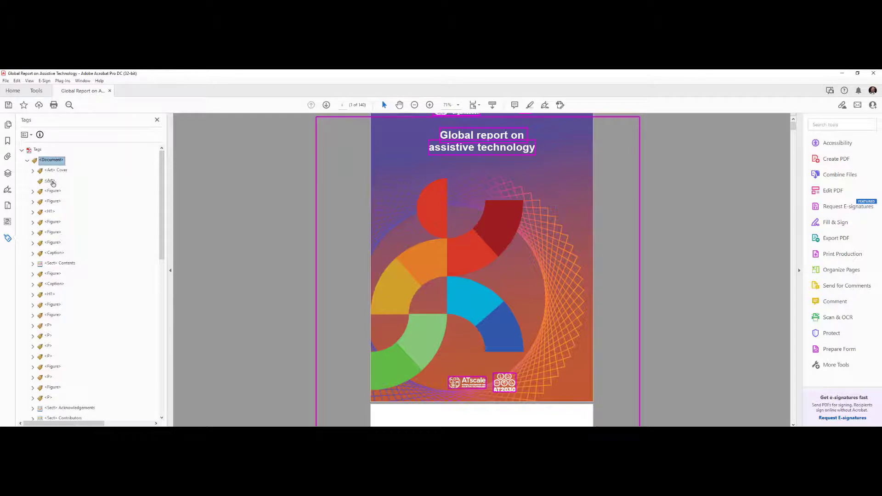
Title the new, empty Art tag Inside
double_click(52, 182)
click(61, 179)
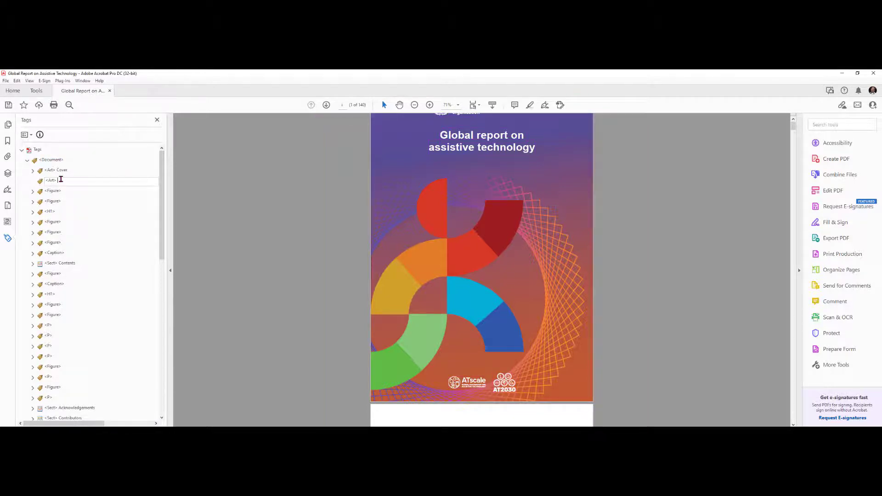
text(Insuds)
text(e)
key(Return)
Check which tags belong to the inside title page and retitle the Inside article as Contents
click(52, 252)
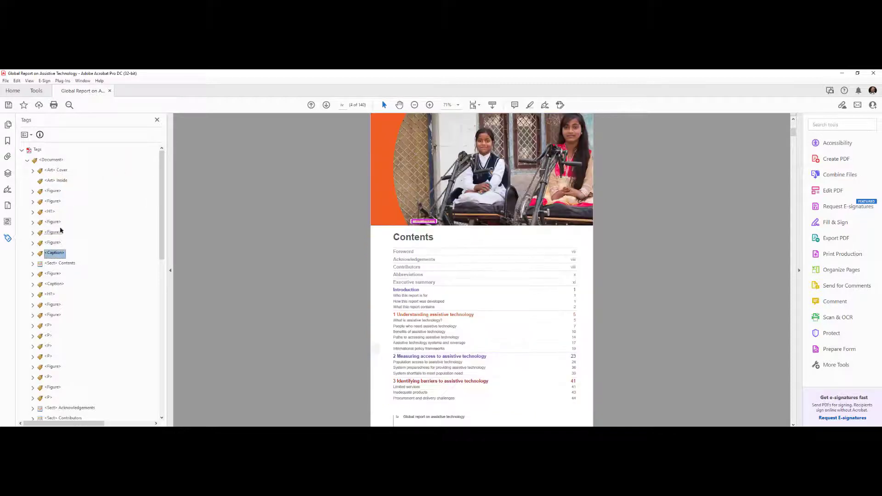
shift+click(54, 192)
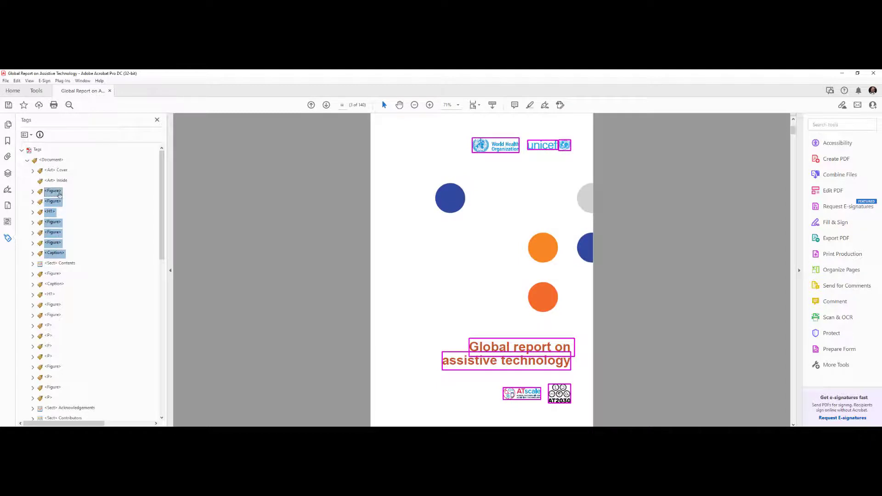
click(54, 251)
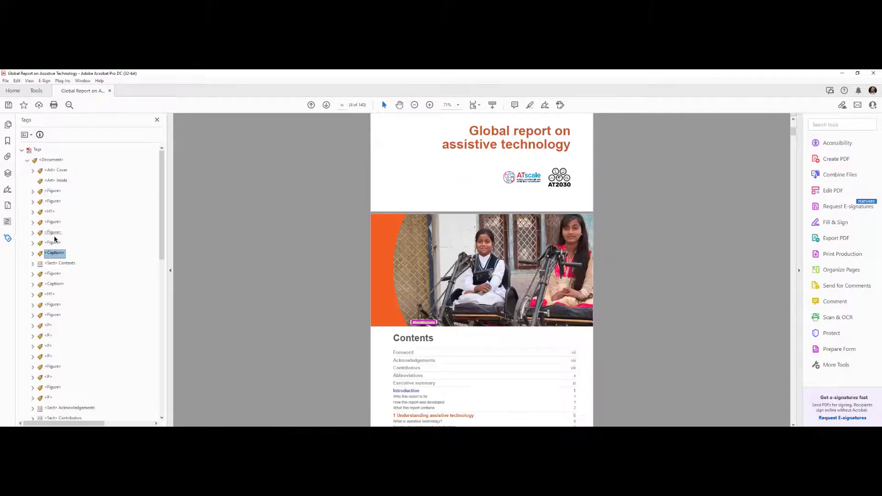
click(58, 233)
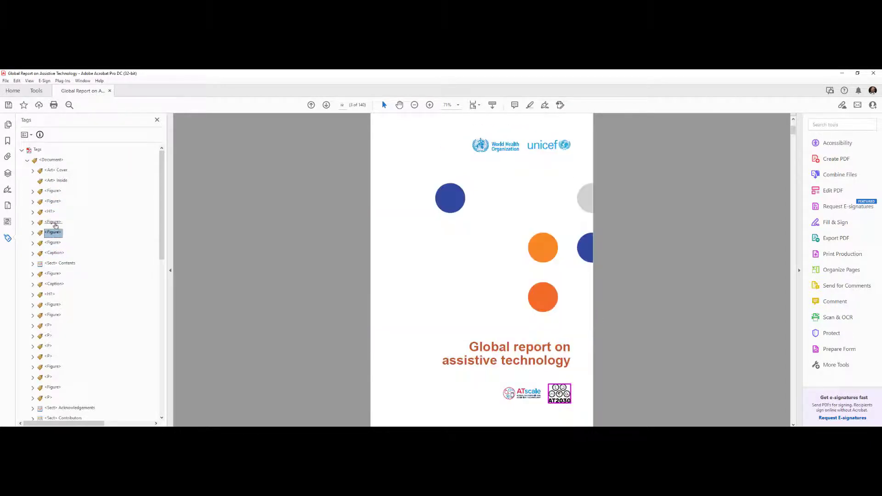
click(55, 223)
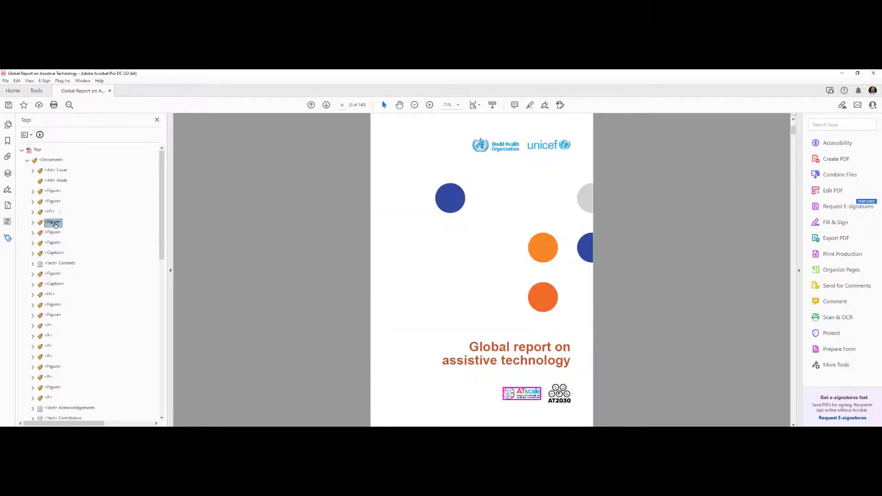
click(61, 181)
click(62, 182)
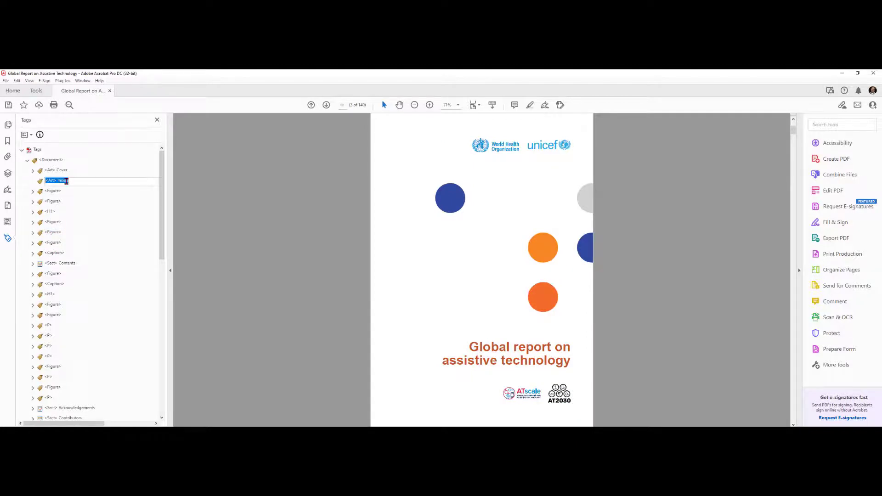
drag(68, 180, 57, 181)
key(Delete)
text(Contents)
key(Return)
Check the Contents section's coverage and set the empty article's title back to Inside
click(54, 253)
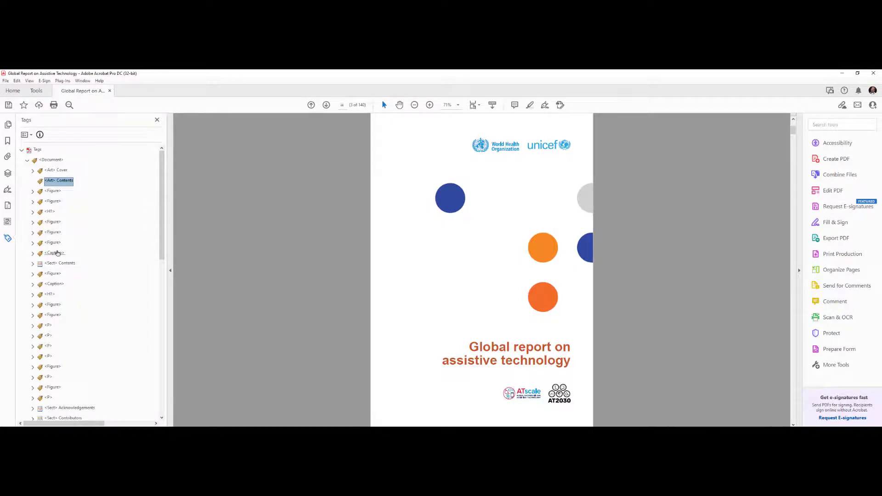
click(57, 264)
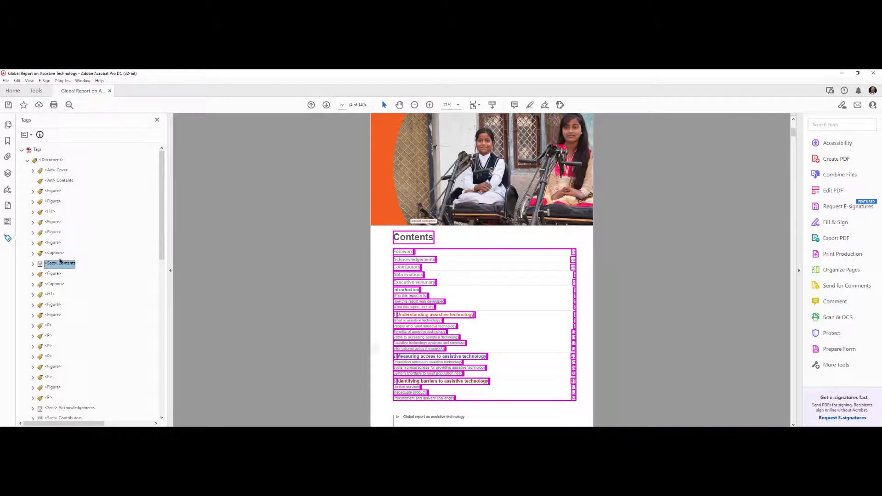
click(74, 182)
click(72, 181)
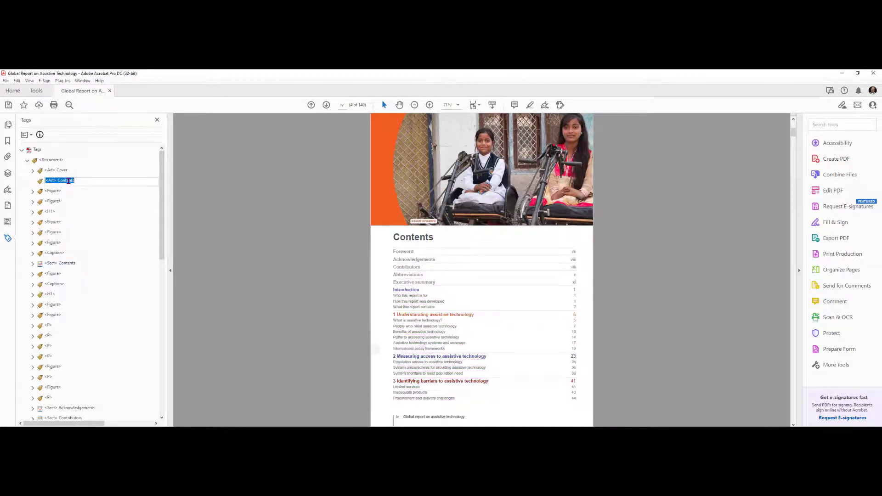
key(BackSpace)
text(Insid)
Move the contents page photo's Figure and Caption tags to the start of the Contents section
click(55, 252)
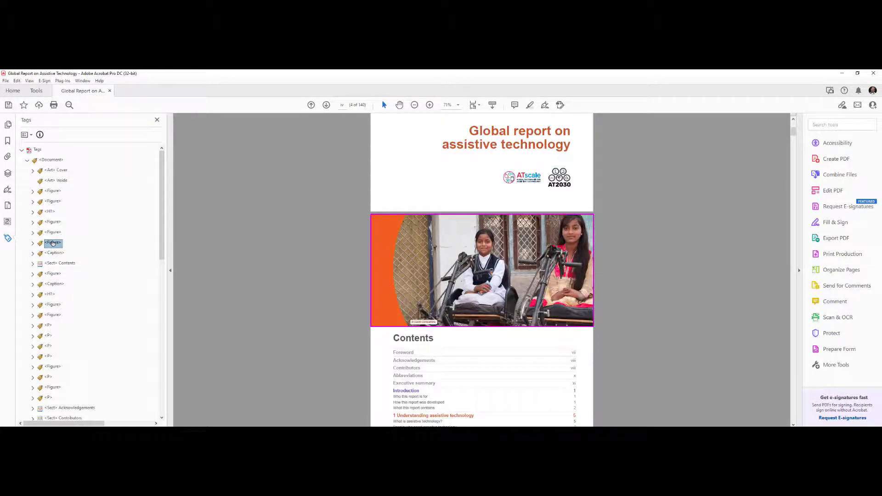
shift+click(54, 243)
click(33, 264)
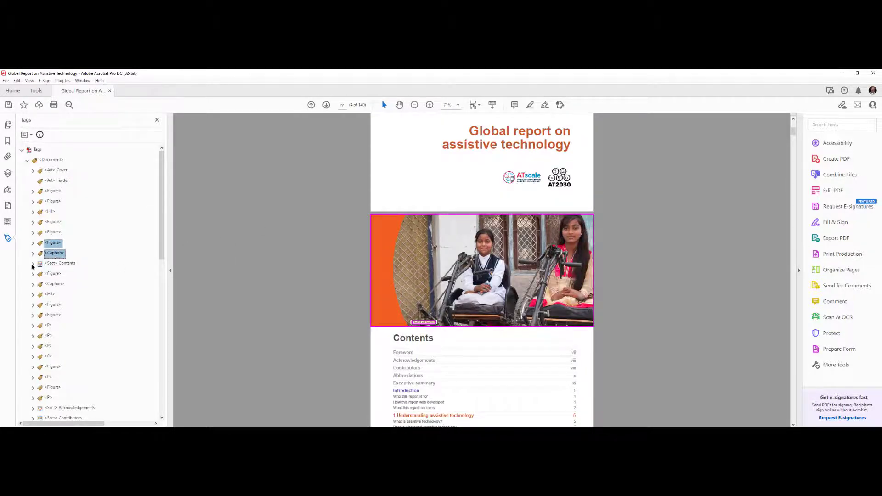
drag(53, 265, 55, 266)
Move the title page's four Figure tags and H1 into the Inside article, then collapse the Inside and Contents tags
click(53, 232)
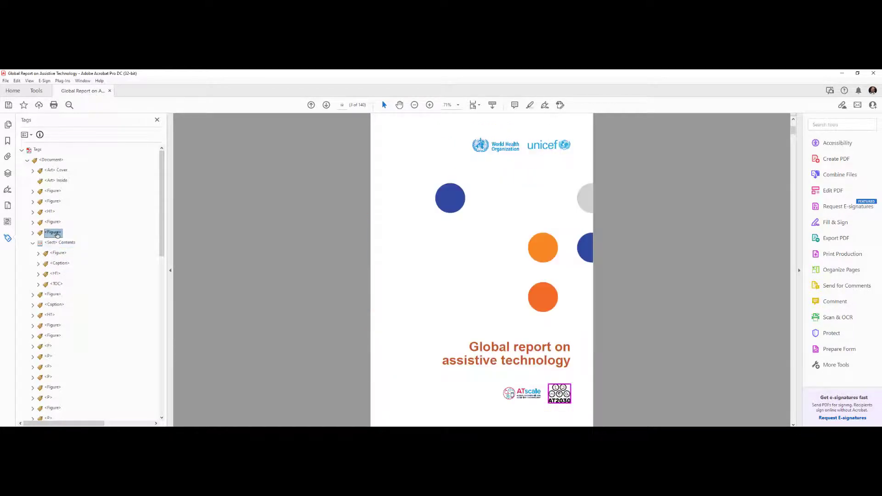
drag(55, 235, 42, 184)
shift+click(55, 191)
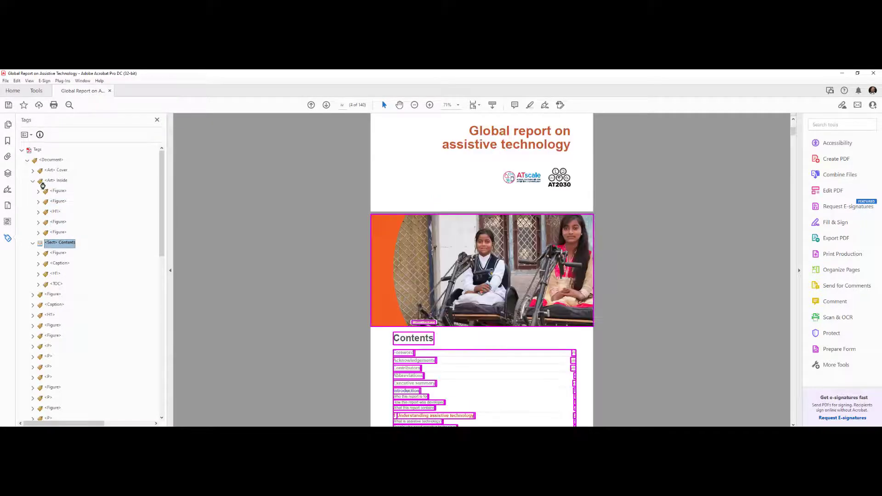
click(35, 192)
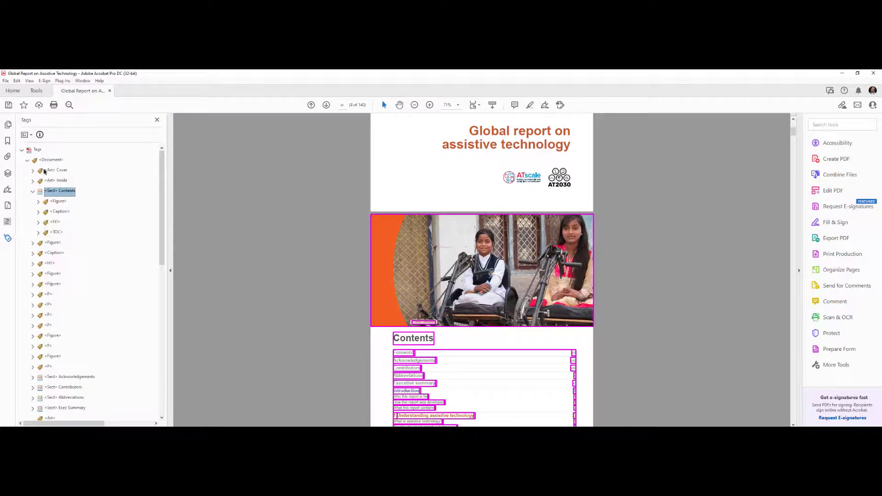
click(34, 192)
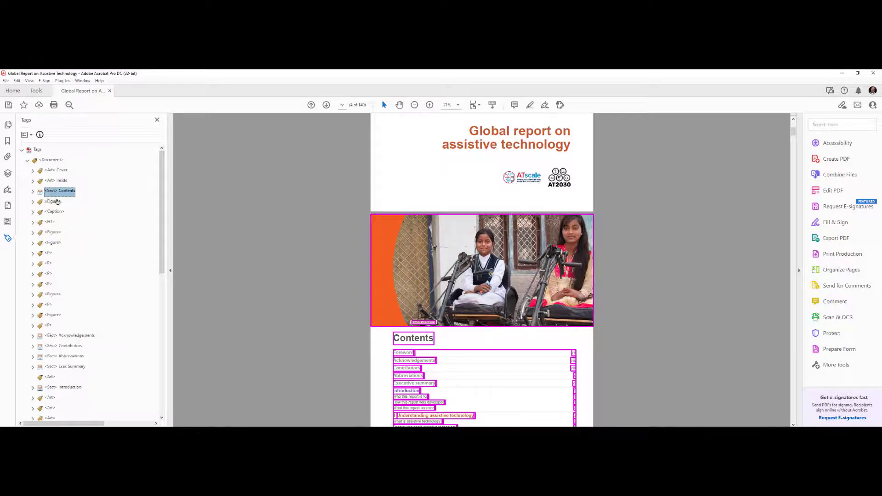
Check where the foreword content begins and add a Sect tag titled Forward after the Contents section
click(51, 201)
scroll(267, 270, down, 1)
scroll(267, 270, down, 3)
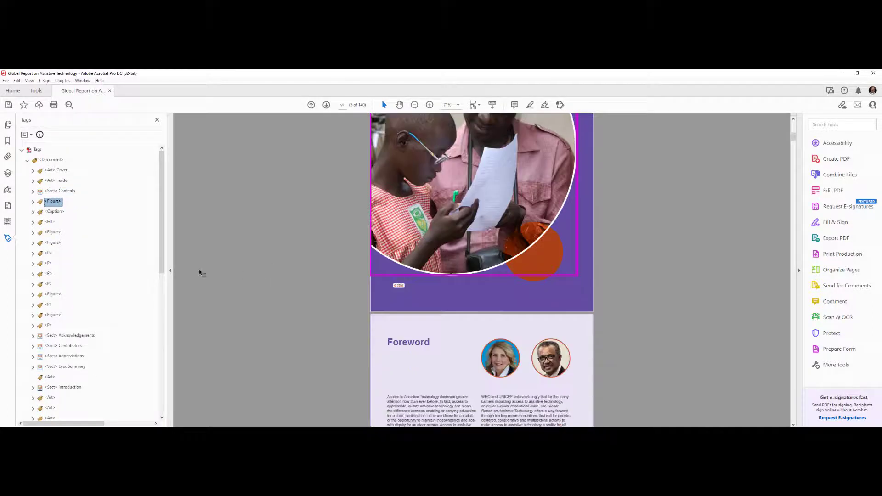
click(55, 192)
right_click(79, 199)
click(80, 202)
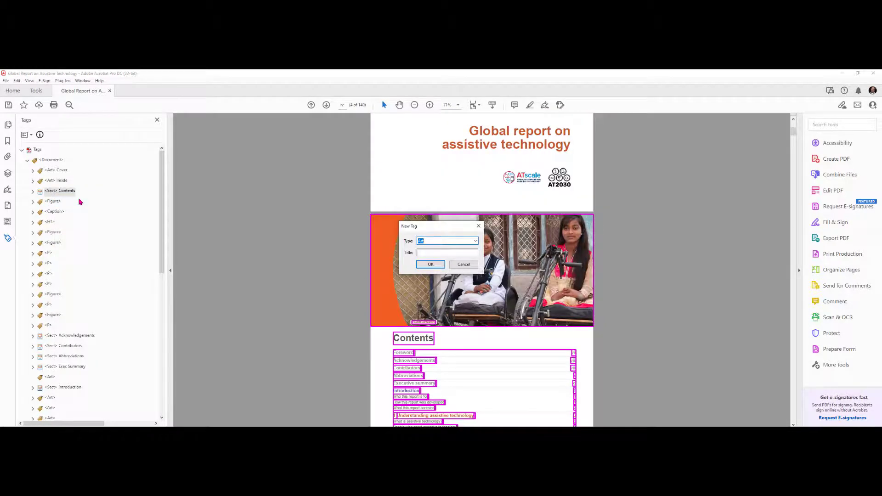
text(Se)
text(eword)
key(Return)
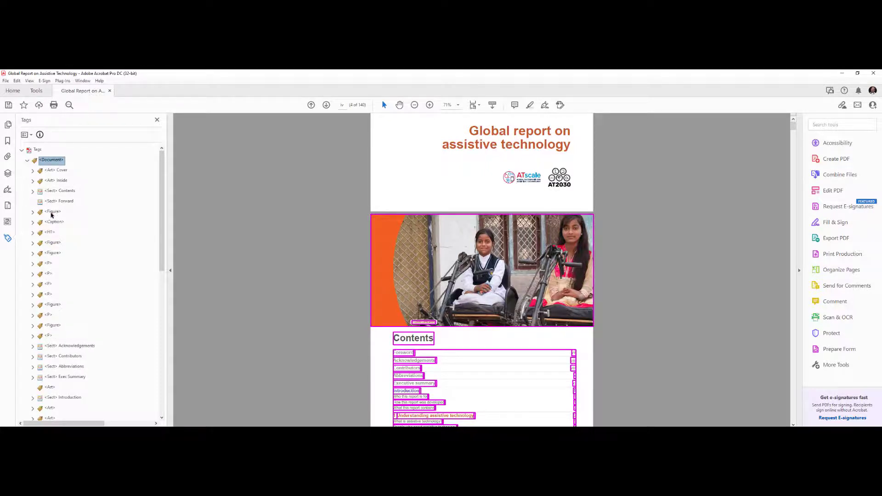
Move the loose tags between the Forward and Acknowledgements sections into the Forward section and collapse it
click(55, 214)
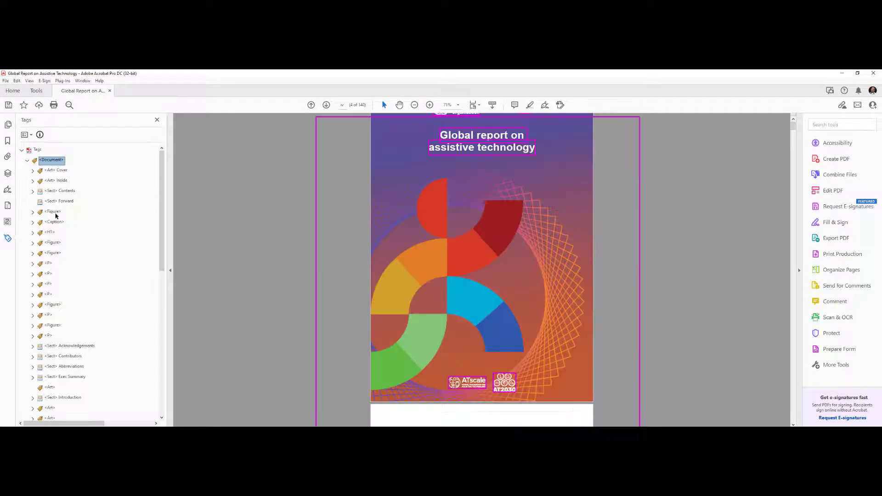
shift+click(50, 336)
drag(52, 205, 53, 204)
click(33, 202)
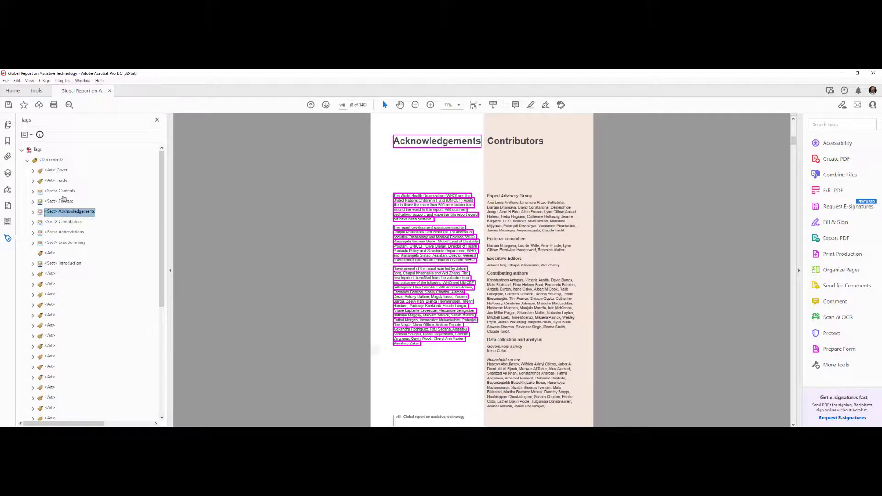
Check the top-level tags from Cover through Exec Summary against their pages and delete the empty Art tag before the Introduction section
click(60, 171)
click(64, 183)
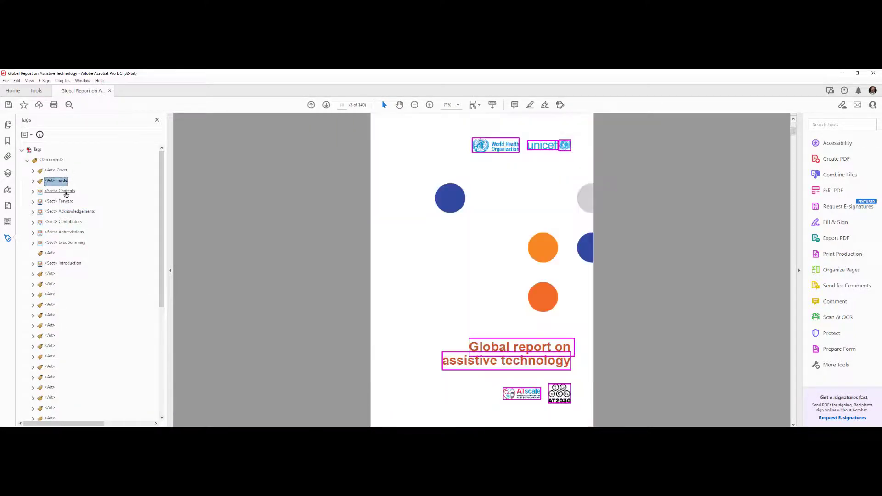
click(65, 193)
click(65, 202)
click(66, 212)
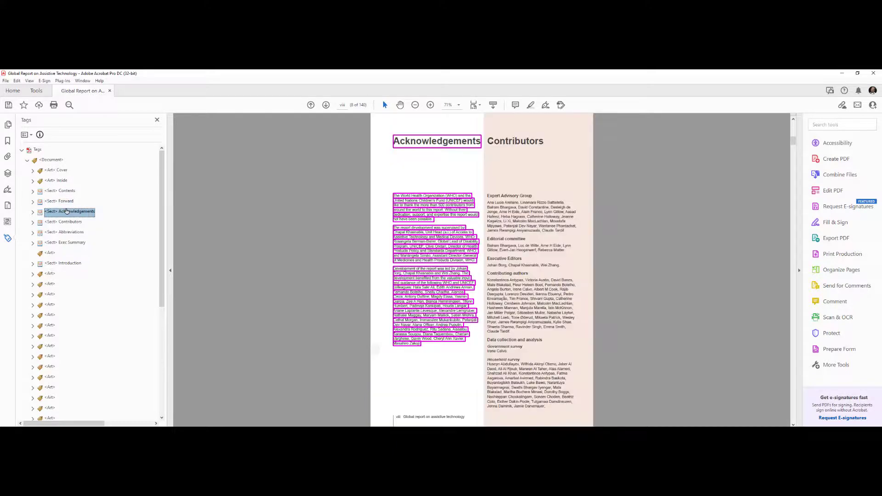
key(Down)
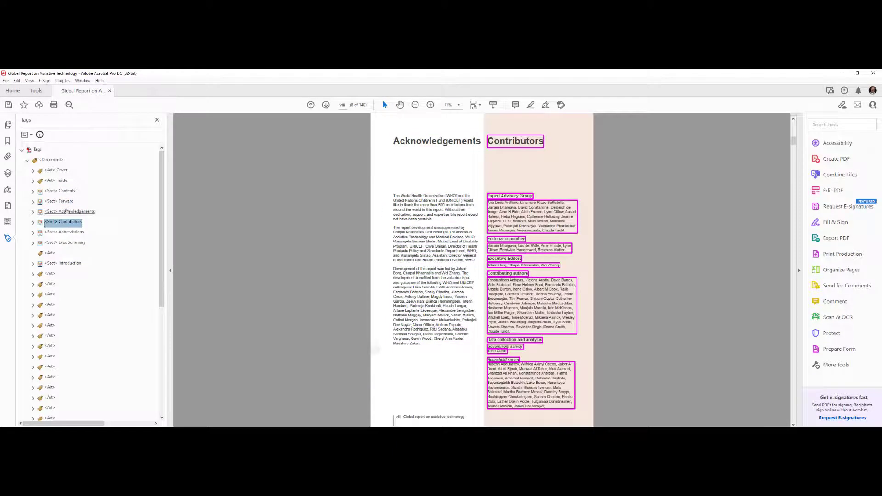
key(Down)
key(Down)
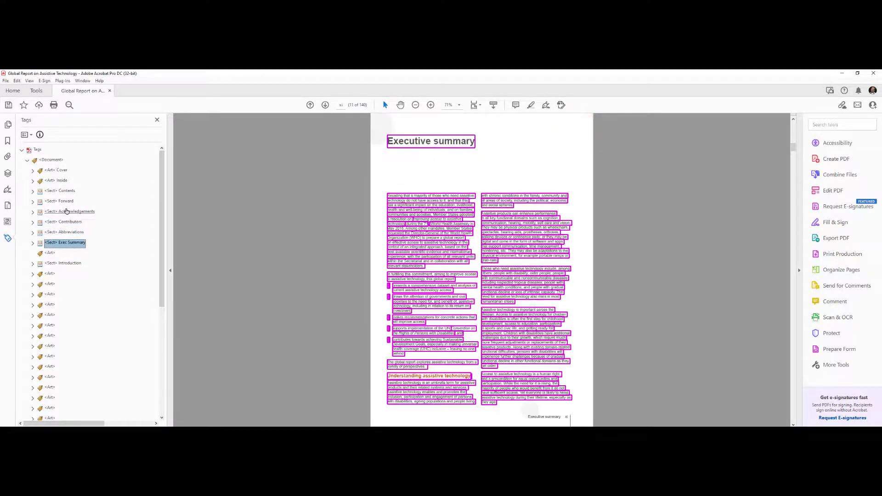
key(Down)
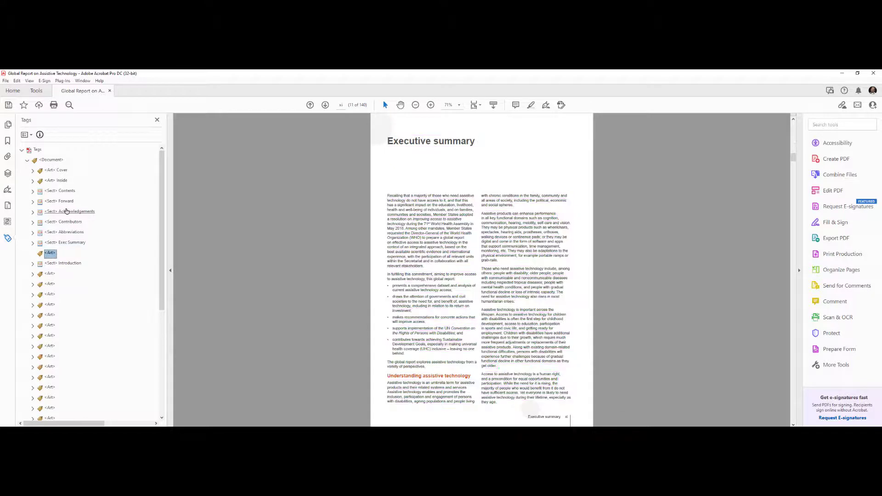
key(Delete)
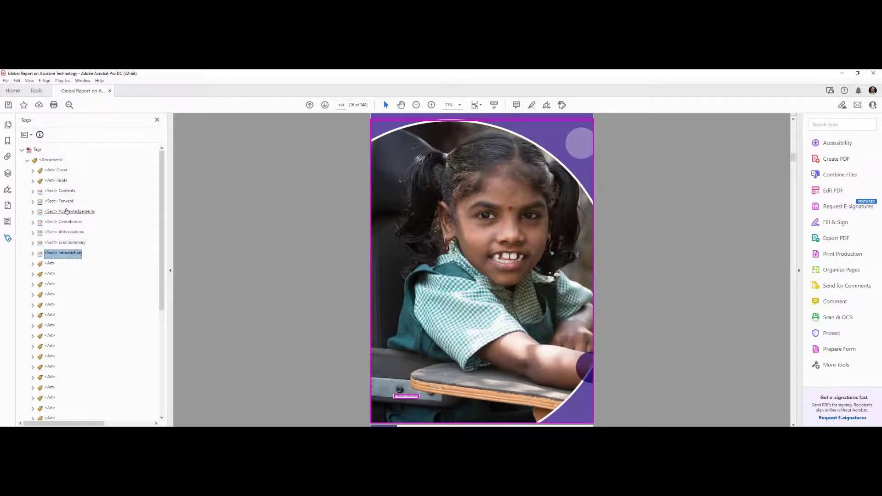
Expand the Introduction section and examine its tags and pages from the opening photo to the closing Blockquote
key(Down)
key(Up)
key(Right)
key(Down)
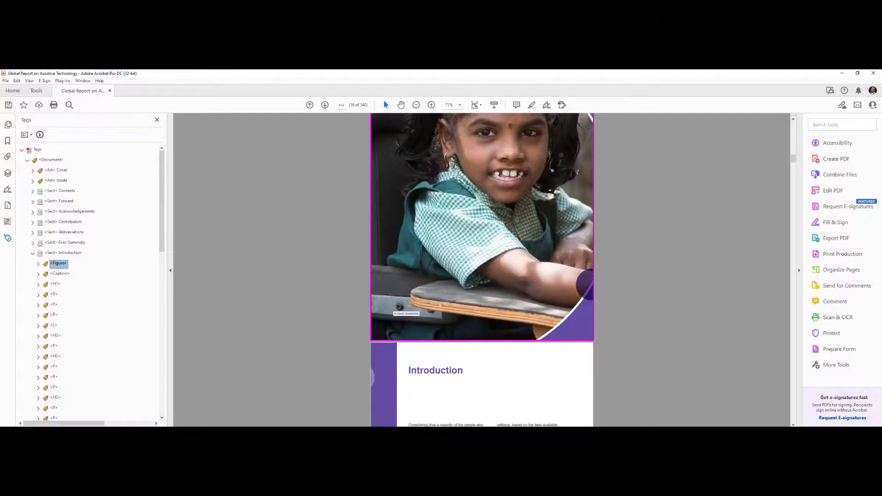
scroll(549, 276, down, 4)
click(62, 253)
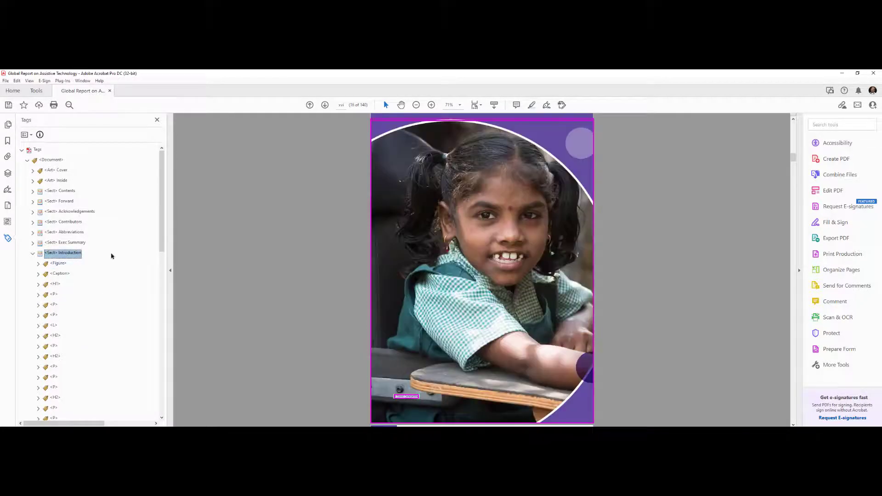
scroll(574, 256, down, 6)
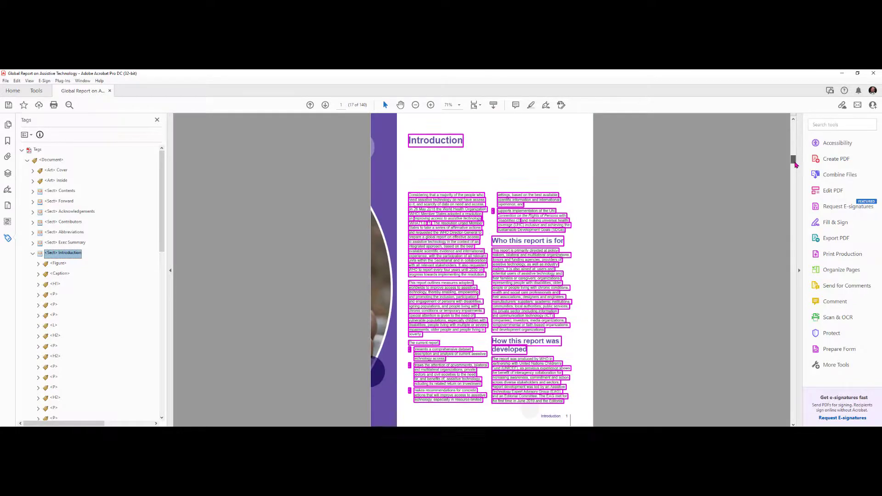
drag(795, 164, 793, 166)
scroll(541, 251, up, 8)
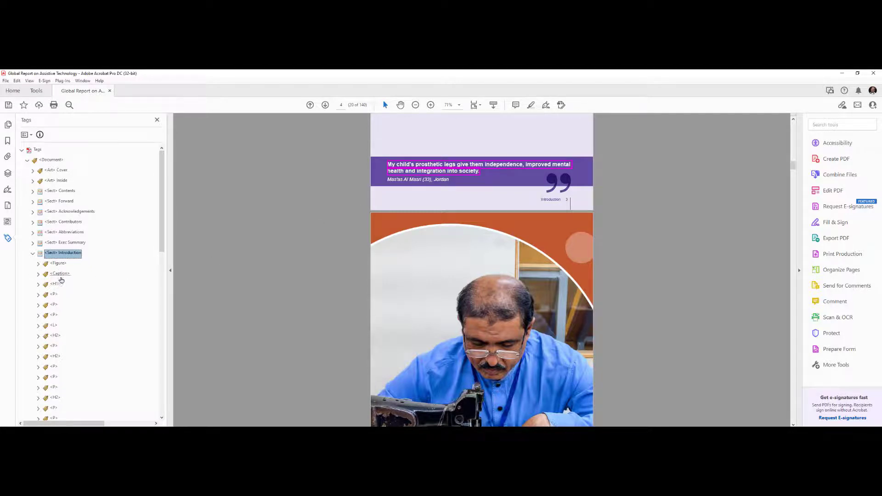
scroll(70, 304, down, 1)
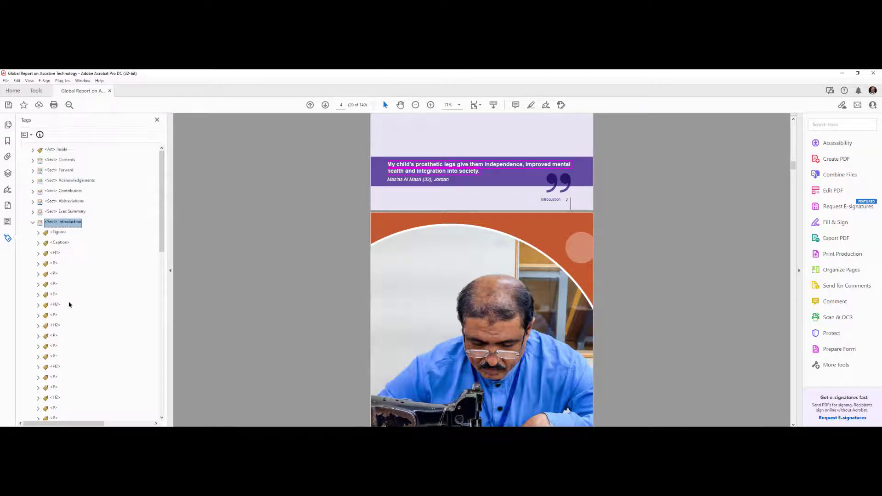
scroll(69, 305, down, 8)
click(61, 268)
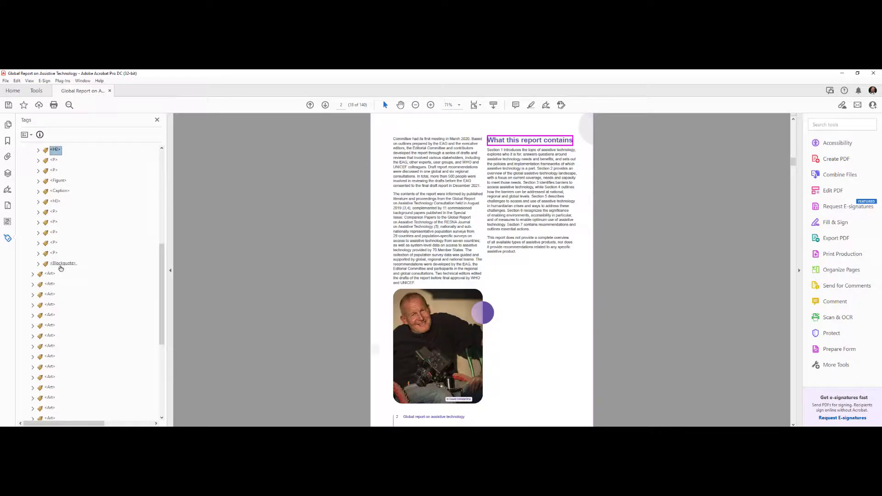
click(61, 266)
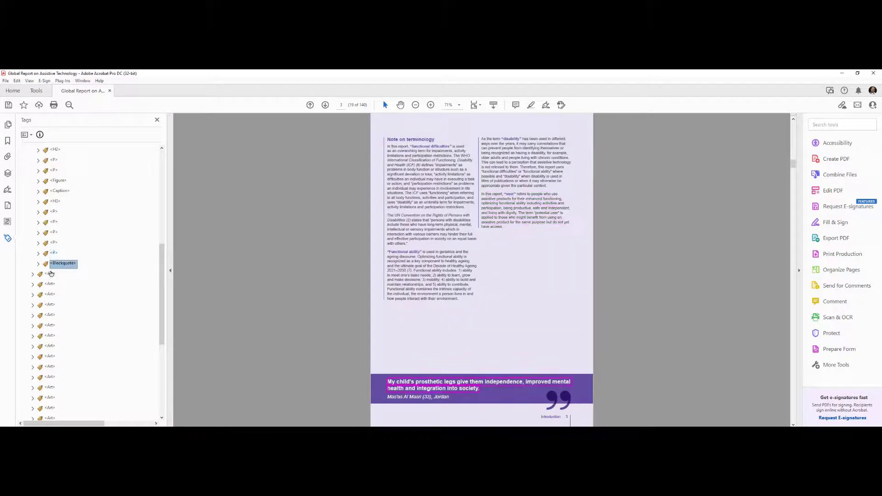
Move the quote attribution's P tag to the end of the Introduction section, after the Blockquote, and delete its emptied Sect tag
click(50, 274)
click(33, 275)
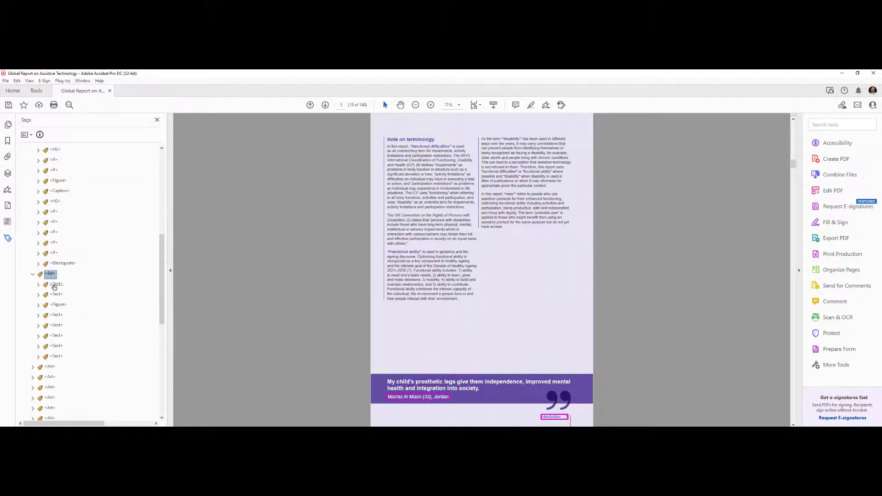
click(54, 285)
click(39, 285)
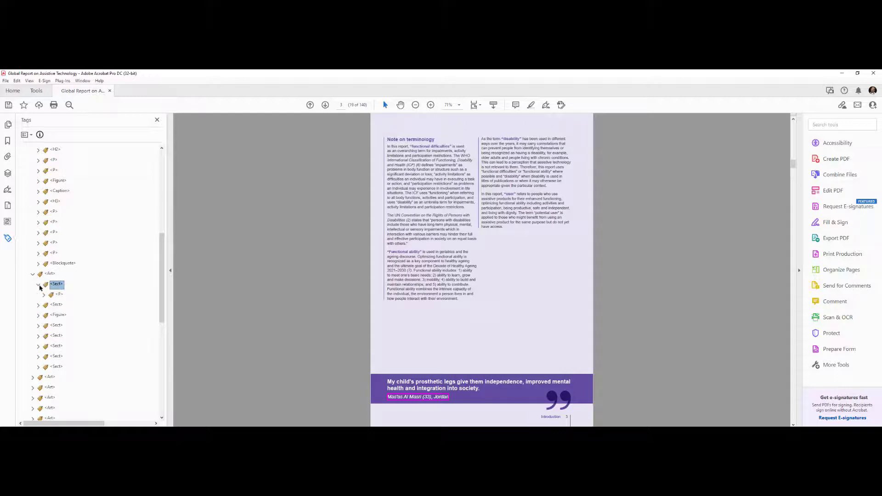
mouse_move(58, 294)
mouse_down()
mouse_move(53, 269)
mouse_move(60, 279)
mouse_up()
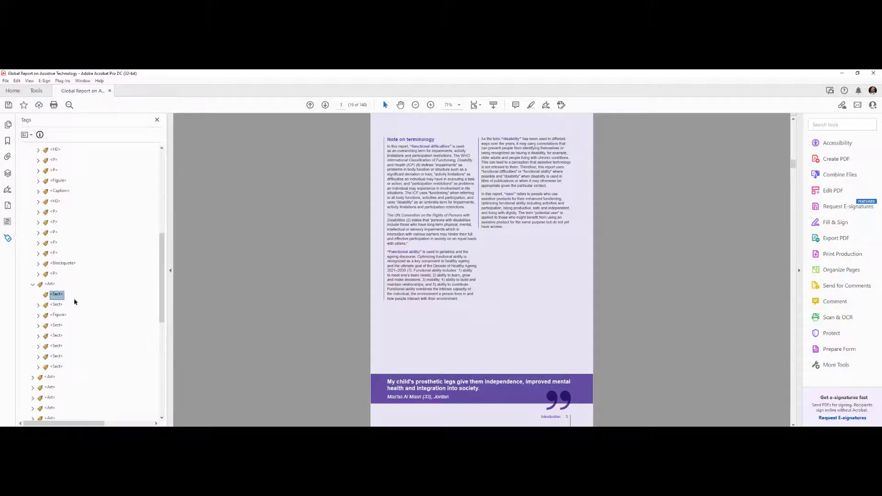
key(Delete)
Change the Introduction footer content on page 3 to a Page artifact and delete the Sect tag that held it
scroll(345, 261, down, 3)
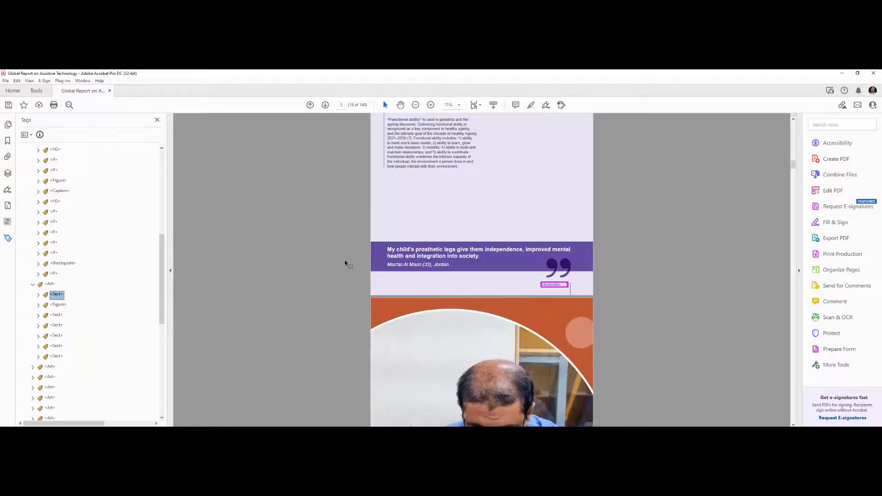
scroll(345, 262, down, 3)
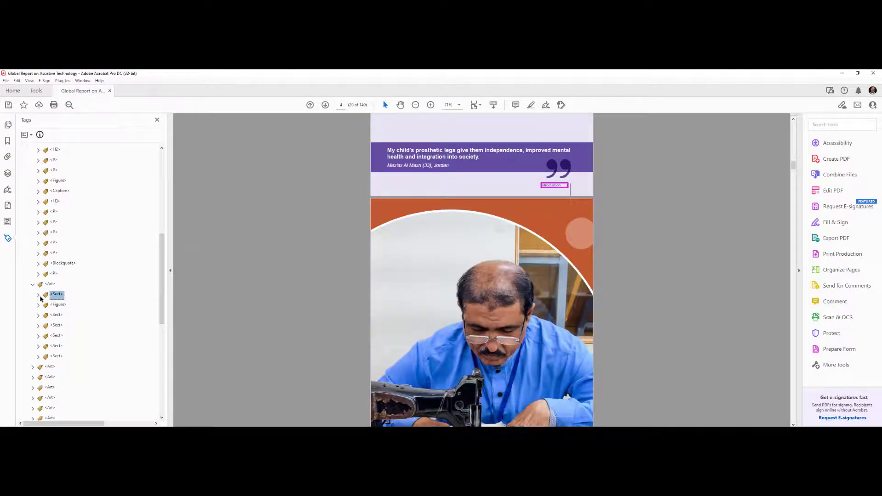
click(38, 295)
click(59, 305)
click(44, 305)
click(69, 316)
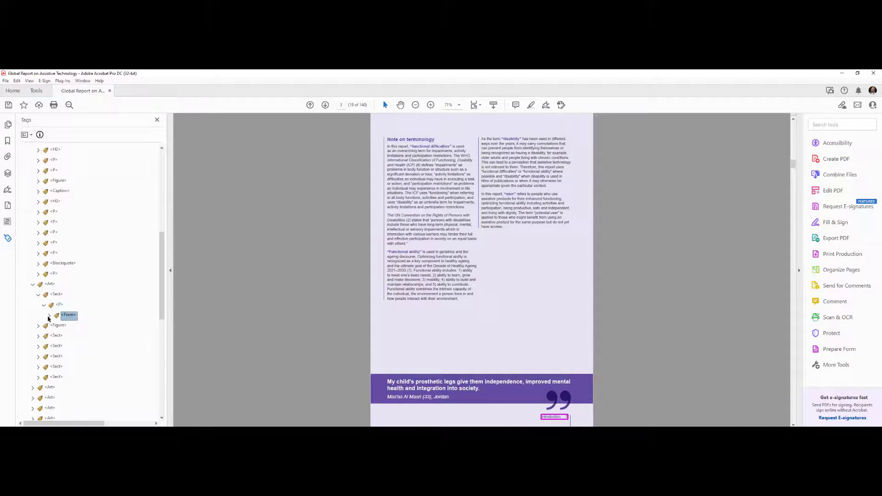
click(49, 316)
click(79, 327)
key(a)
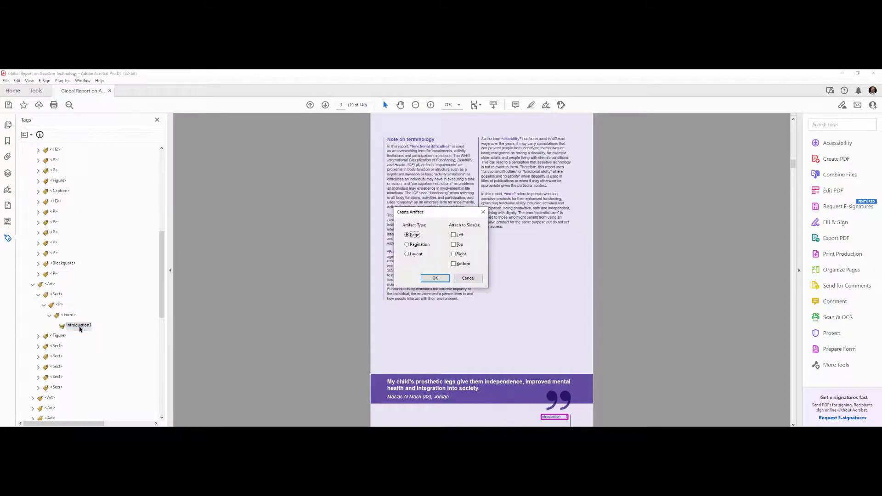
key(Return)
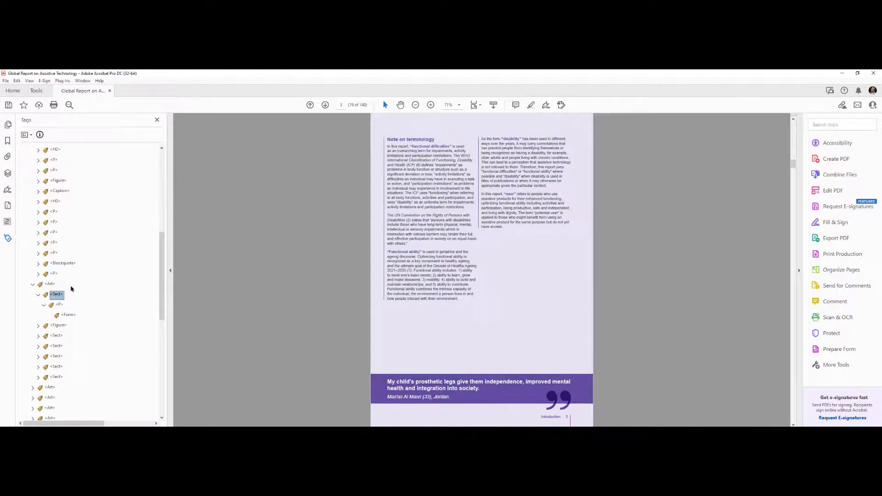
key(Delete)
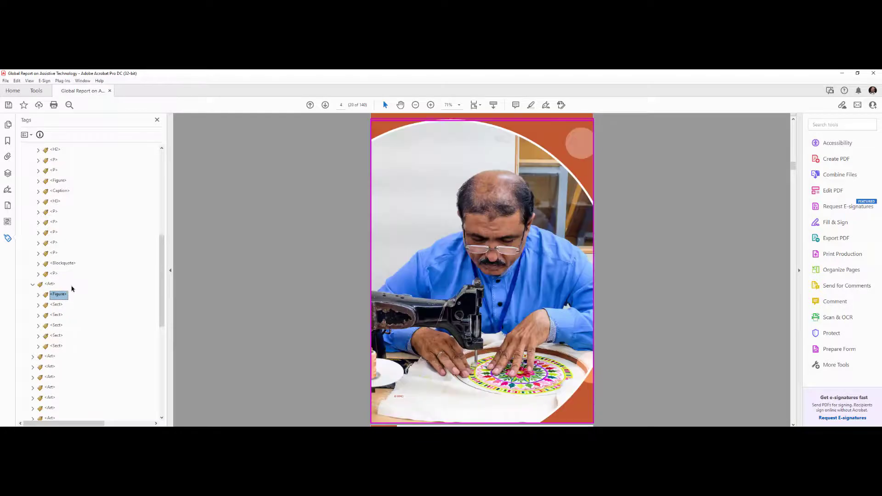
Change the Art tag containing the Section 1 content to a Sect tag titled Understanding AT
scroll(260, 275, down, 3)
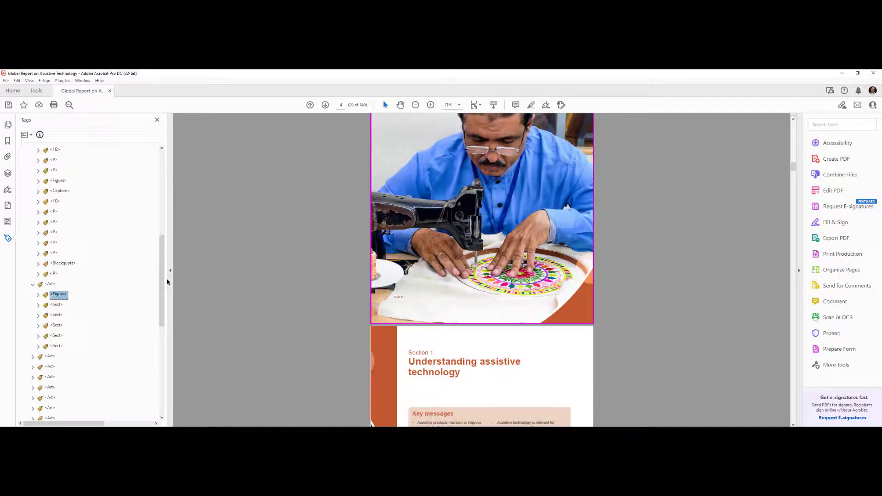
click(56, 285)
click(60, 286)
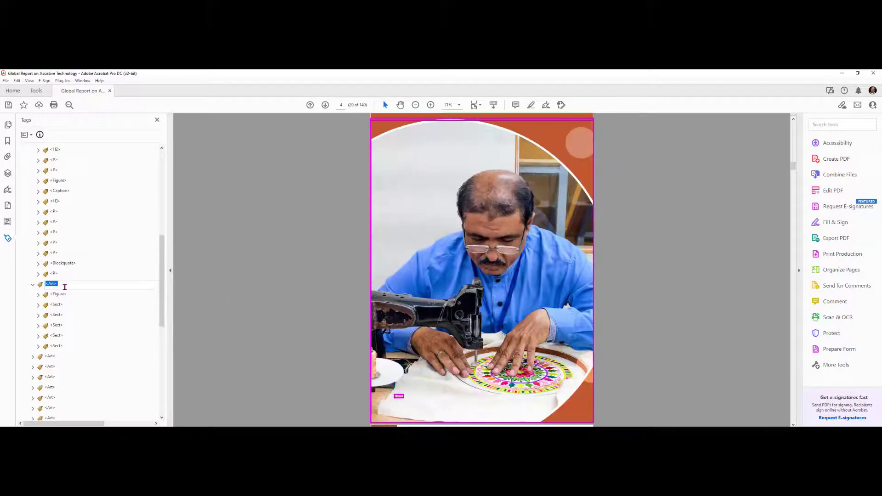
text(<Sect> Understanding AT)
key(Return)
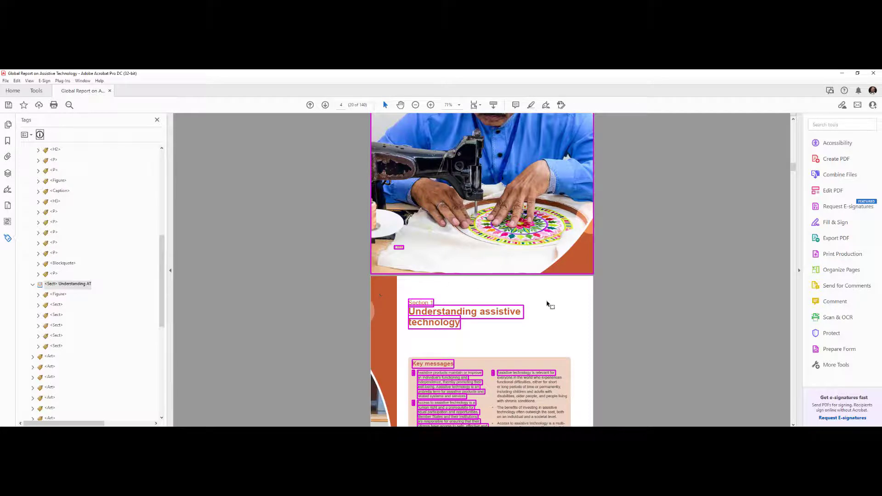
scroll(546, 301, down, 3)
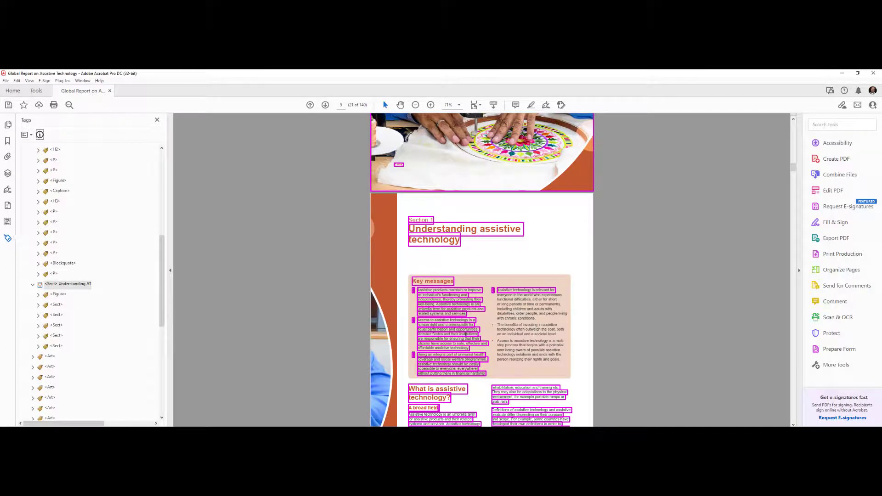
scroll(469, 280, down, 1)
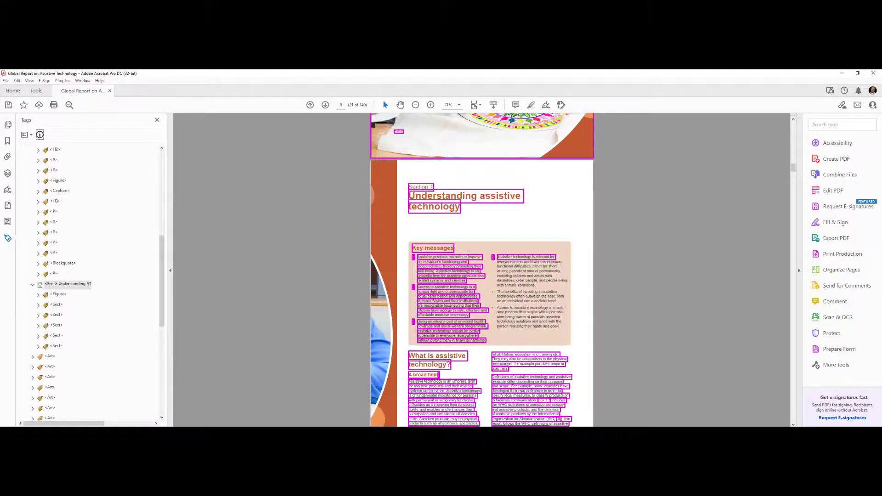
Check the sewing photo's alternate text and retag its credit paragraph from P to Caption
click(55, 296)
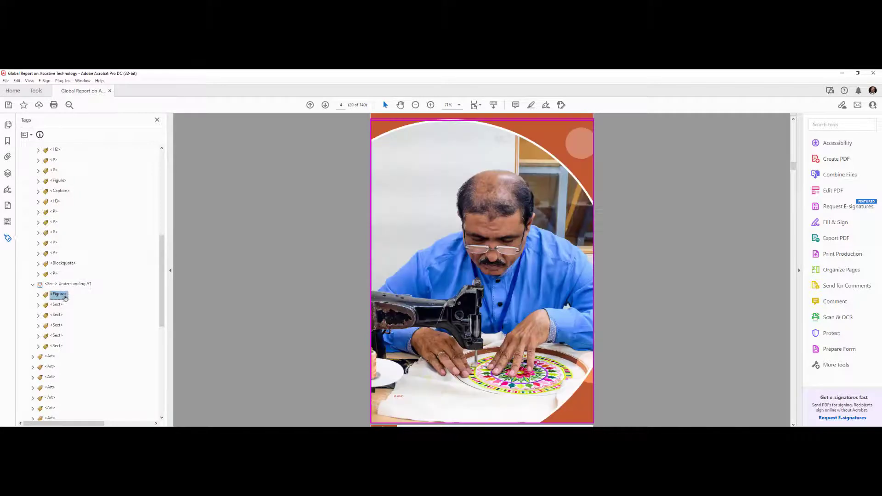
mouse_move(472, 277)
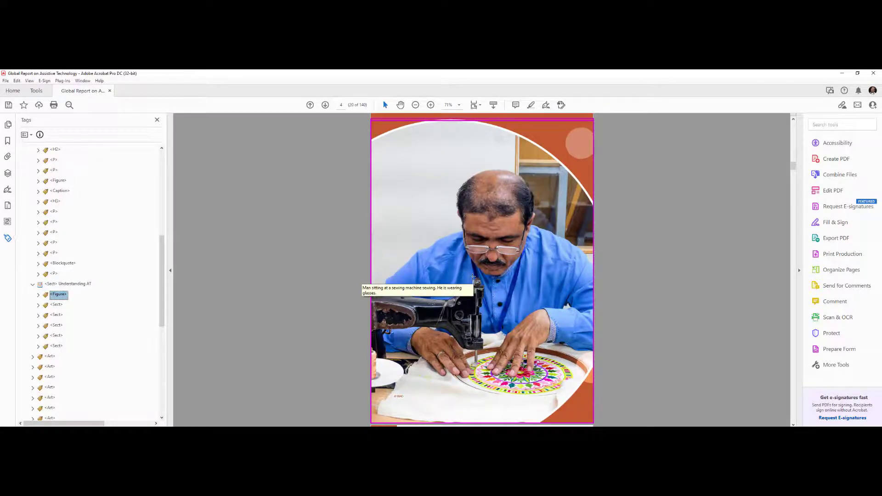
click(60, 305)
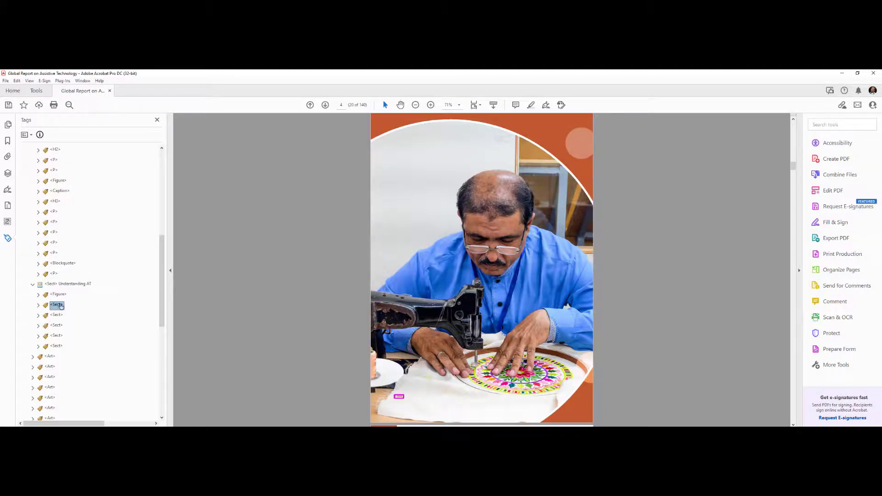
click(37, 305)
click(61, 316)
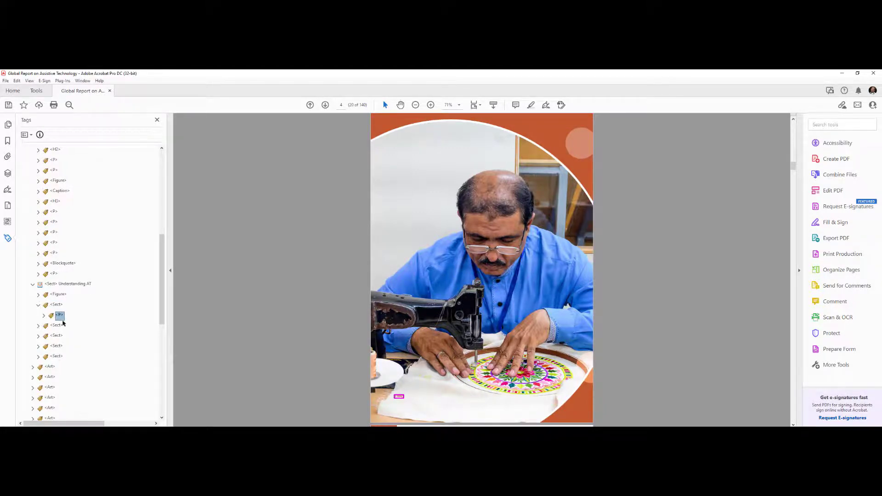
click(65, 316)
text(<Capti)
key(BackSpace)
key(BackSpace)
key(BackSpace)
text(ption>)
key(Return)
Move the photo's Caption tag directly after its Figure in Understanding AT and delete the emptied Sect tag
drag(64, 316, 47, 297)
key(Delete)
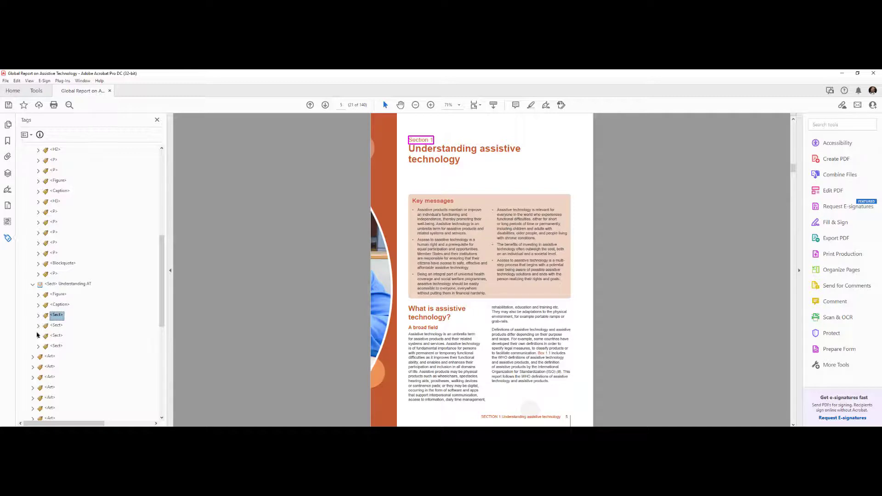
Expand the Understanding AT subsections and move the "Section 1" Span tag into the H1 as its first child
click(38, 317)
click(38, 336)
click(38, 356)
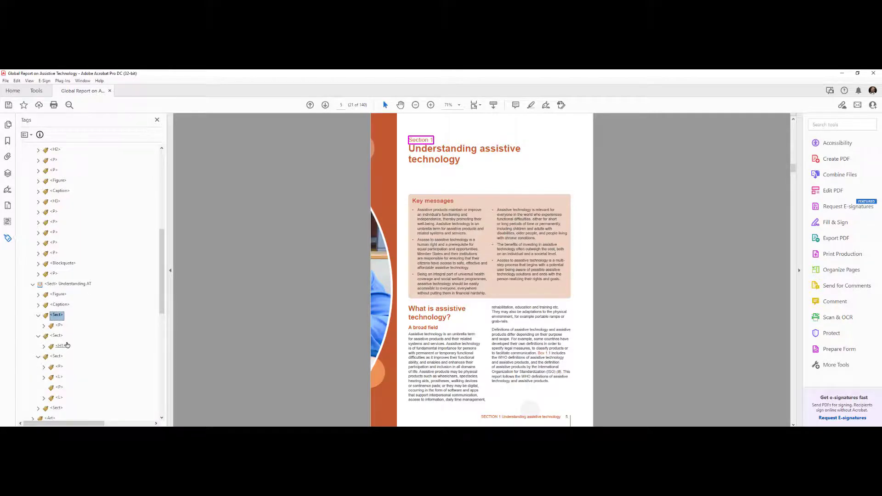
click(44, 326)
click(44, 357)
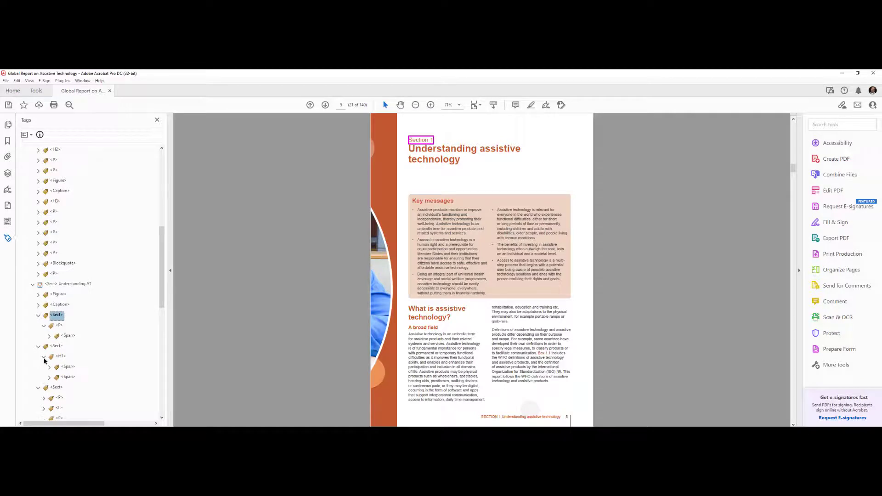
drag(68, 336, 61, 363)
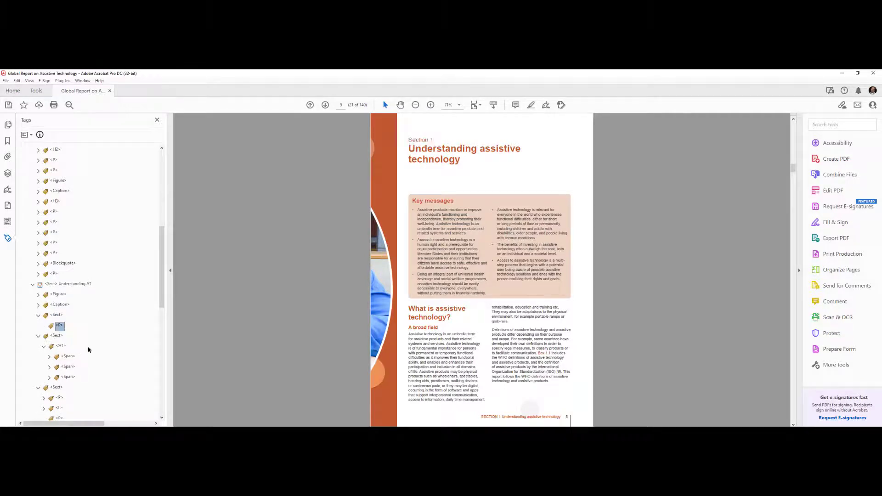
Move the H1 directly after the Caption in Understanding AT and delete the emptied Sect tags and the empty P between the lists
click(59, 326)
click(59, 317)
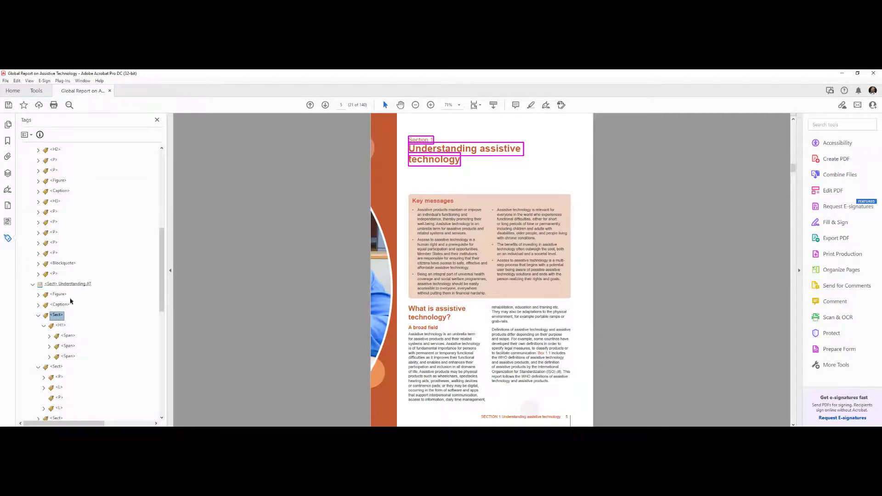
click(50, 325)
click(44, 326)
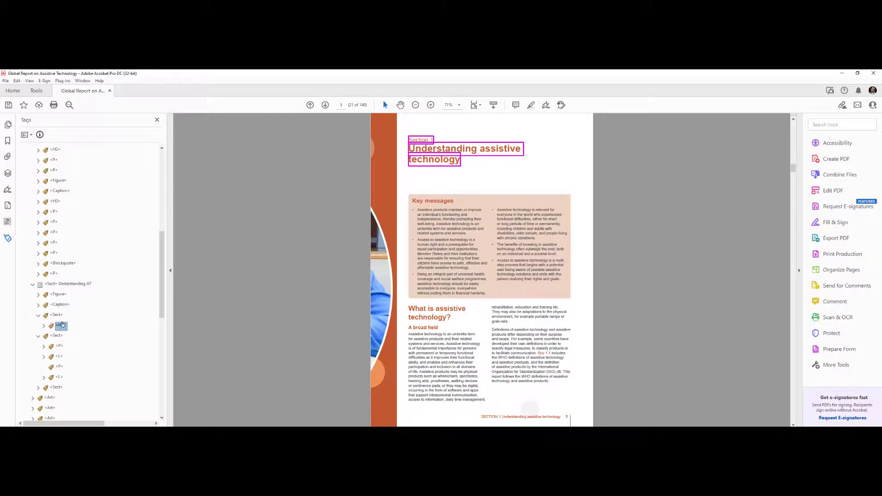
drag(61, 325, 63, 307)
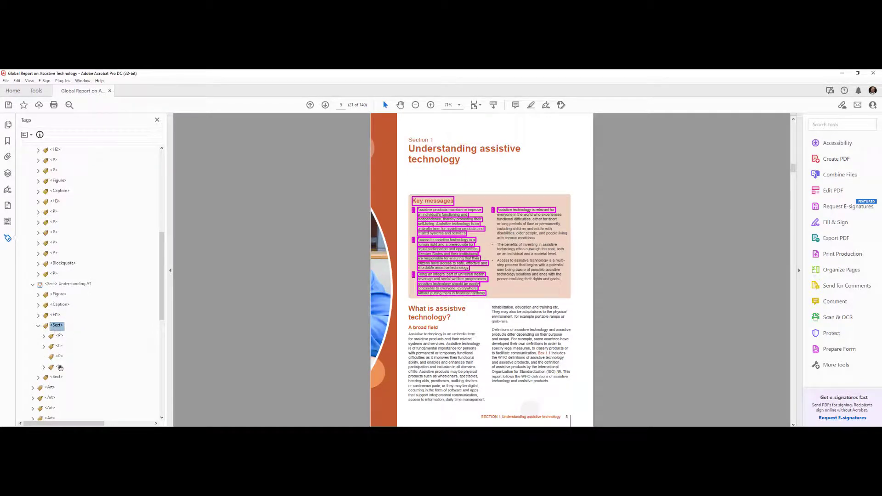
drag(60, 368, 59, 356)
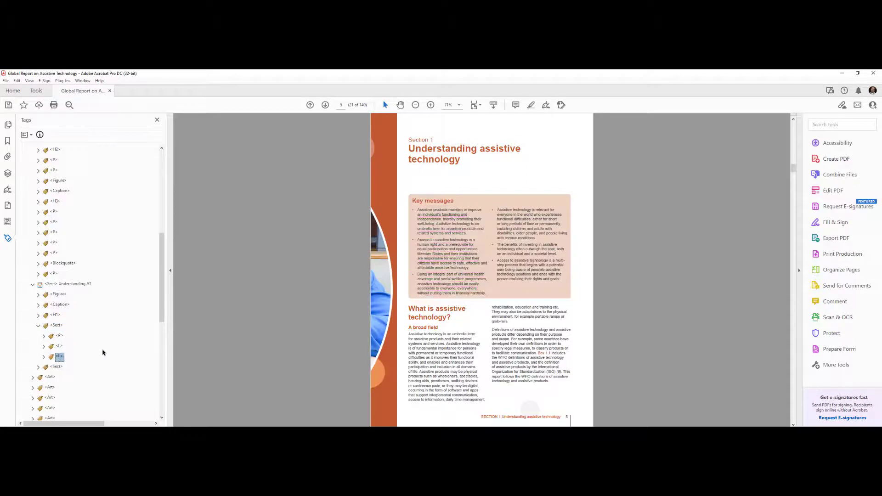
Check the last Understanding AT subsection and the following Art tags for the remaining Key messages bullets
scroll(41, 343, down, 2)
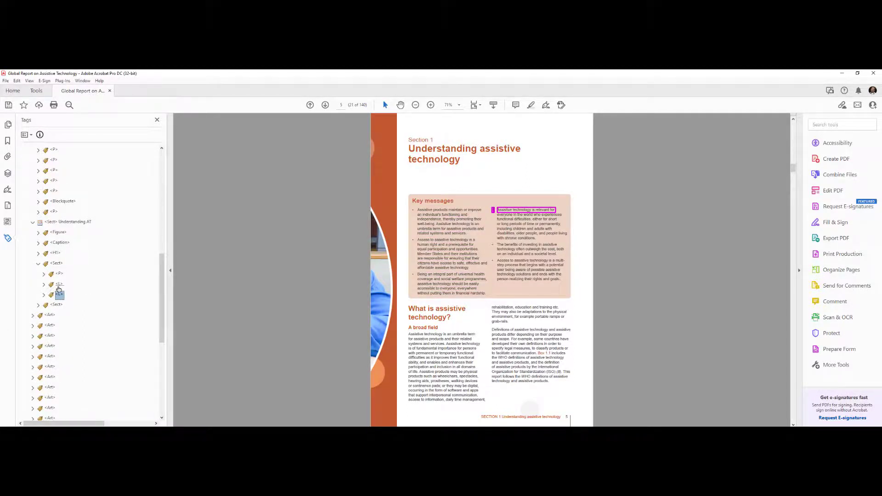
click(56, 307)
key(Up)
key(Up)
key(Up)
click(56, 306)
click(49, 325)
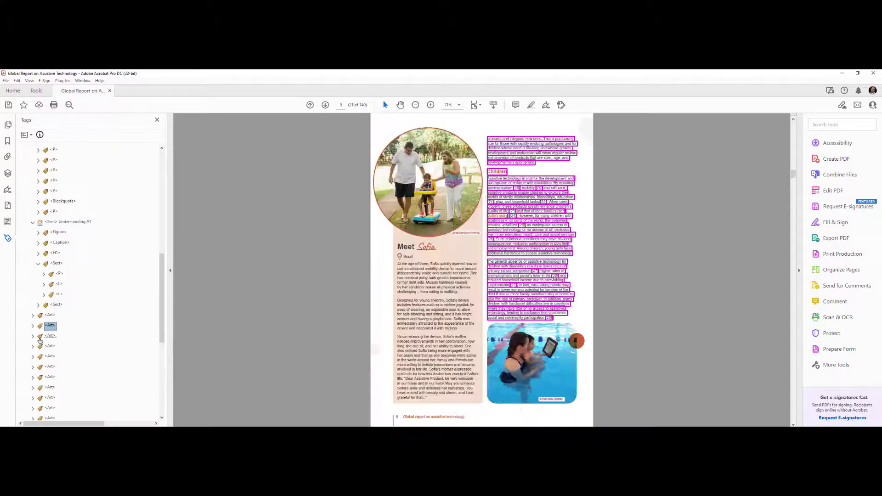
key(Down)
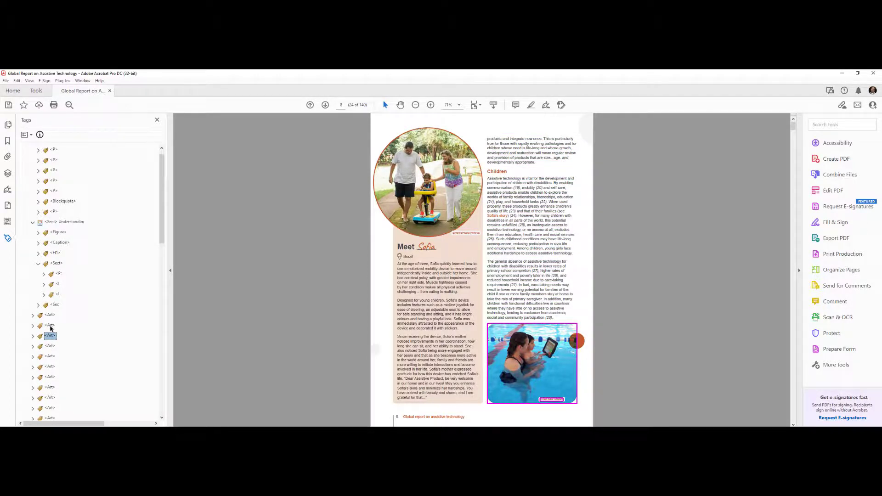
click(50, 327)
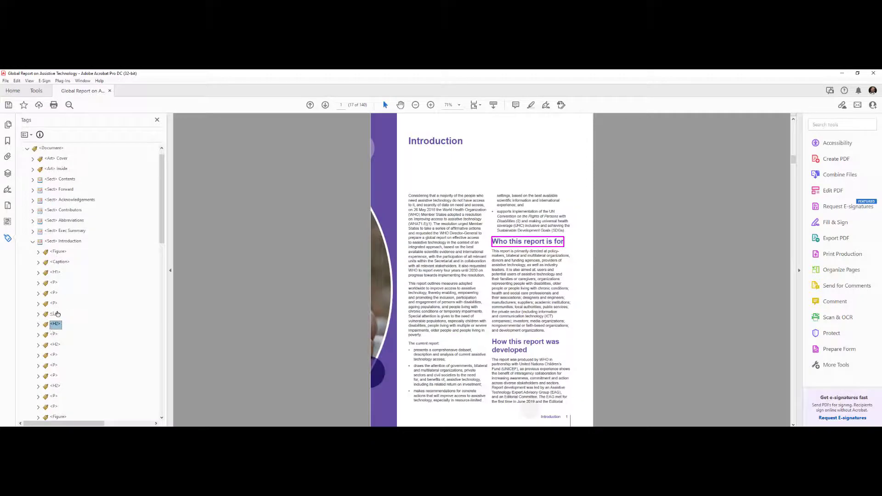
Review the tags from Introduction through Understanding AT against the page content, looking for the untagged Key messages bullets
click(57, 314)
key(Up)
key(Up)
key(Up)
key(Up)
key(Up)
key(Up)
key(Up)
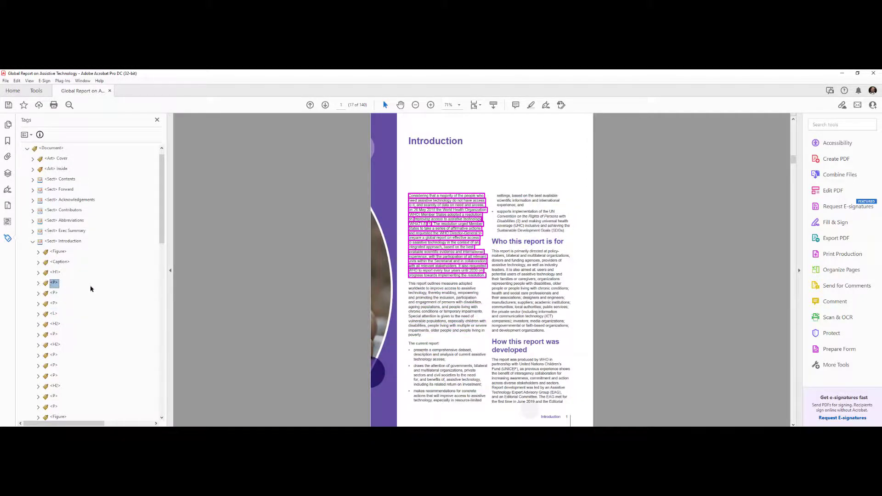
key(Down)
key(Down)
key(Down)
key(Down)
key(Down)
key(Down)
key(Down)
key(Down)
key(Down)
key(Down)
key(Down)
key(Down)
key(Down)
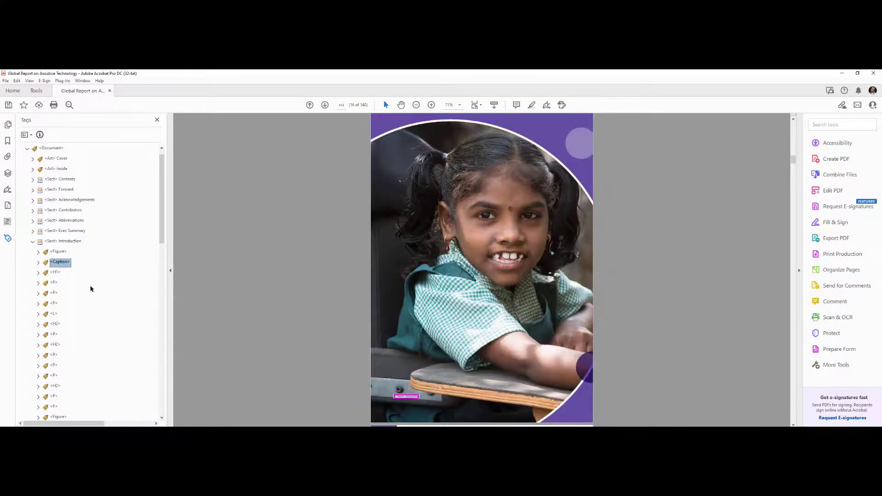
key(Down)
key(Down)
key(Down)
key(Down)
key(Down)
key(Down)
key(Down)
key(Down)
key(Down)
key(Down)
key(Down)
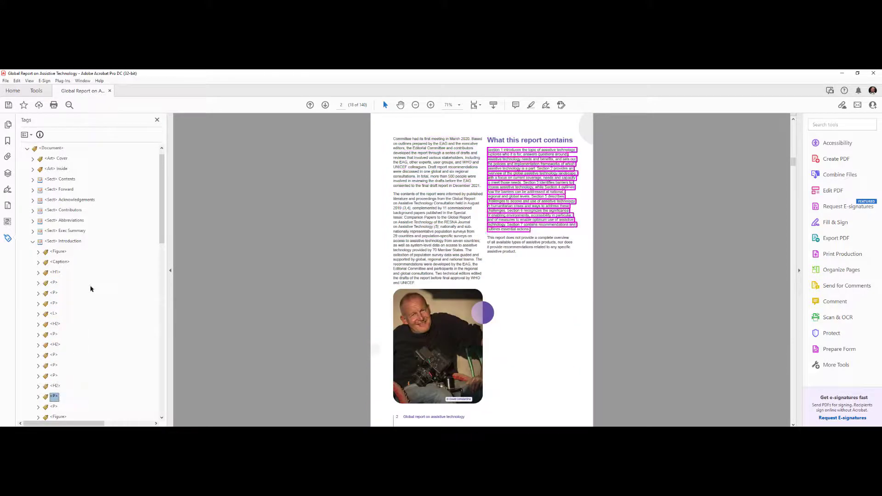
key(Down)
key(Down)
key(Down)
key(Down)
key(Down)
key(Down)
key(Down)
key(Down)
key(Down)
key(Down)
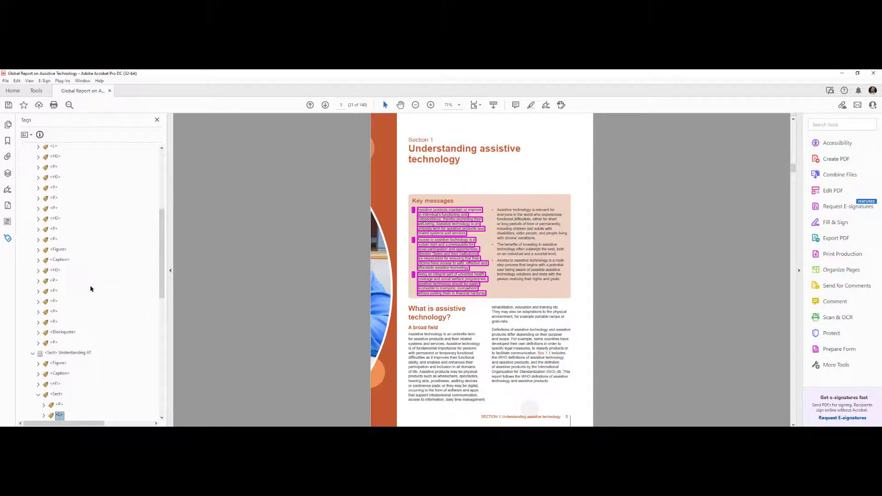
key(Down)
key(Down)
key(Down)
key(Down)
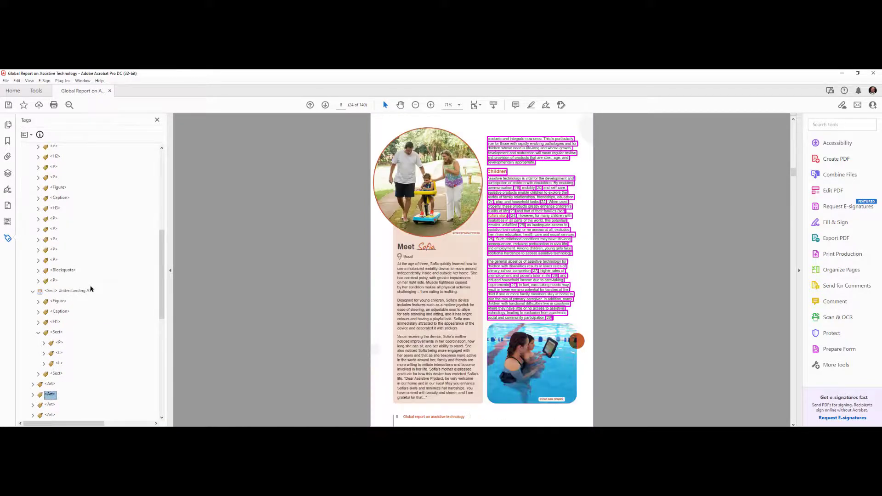
key(Up)
key(Up)
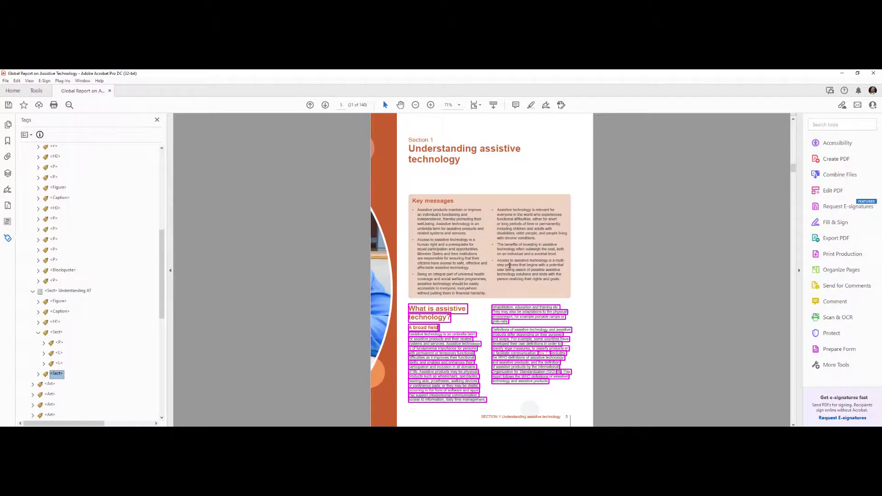
Try to find the tag for the text "Access to assistive" in the last Key messages bullet
drag(496, 261, 529, 261)
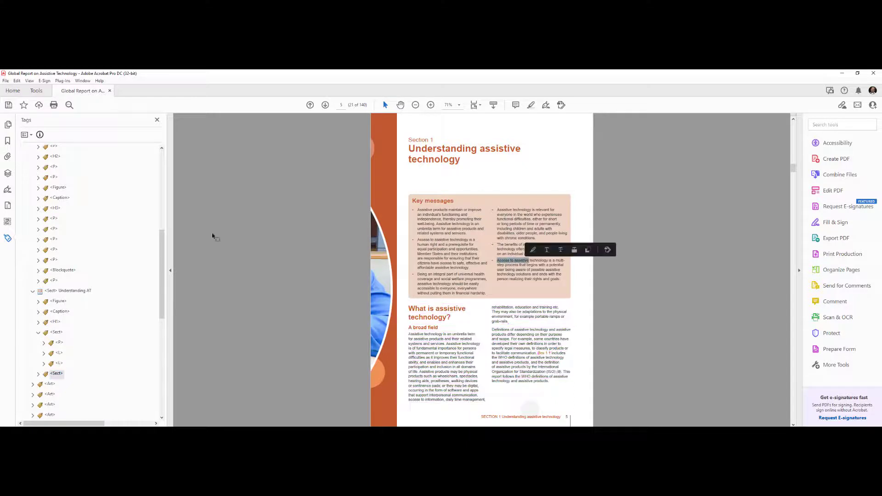
click(27, 134)
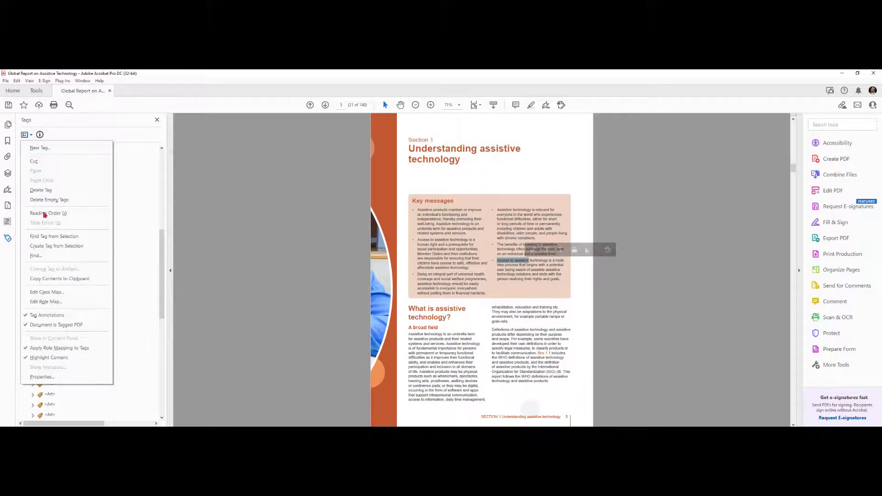
click(47, 237)
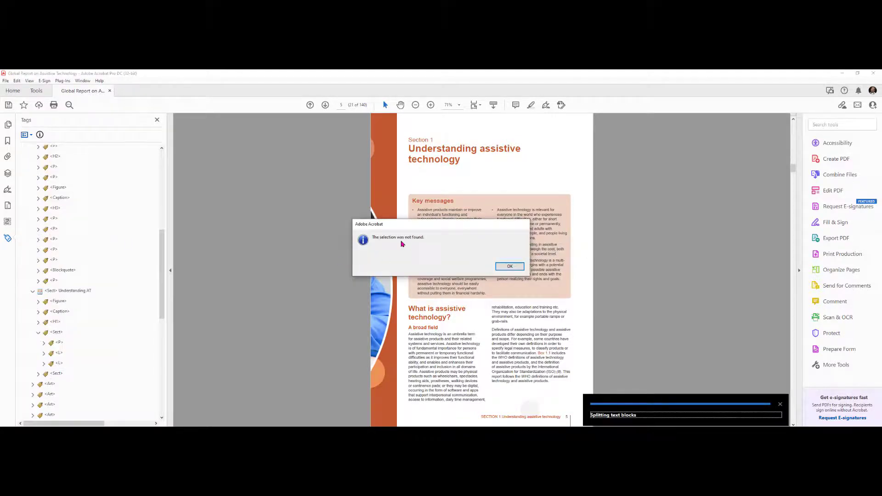
click(509, 267)
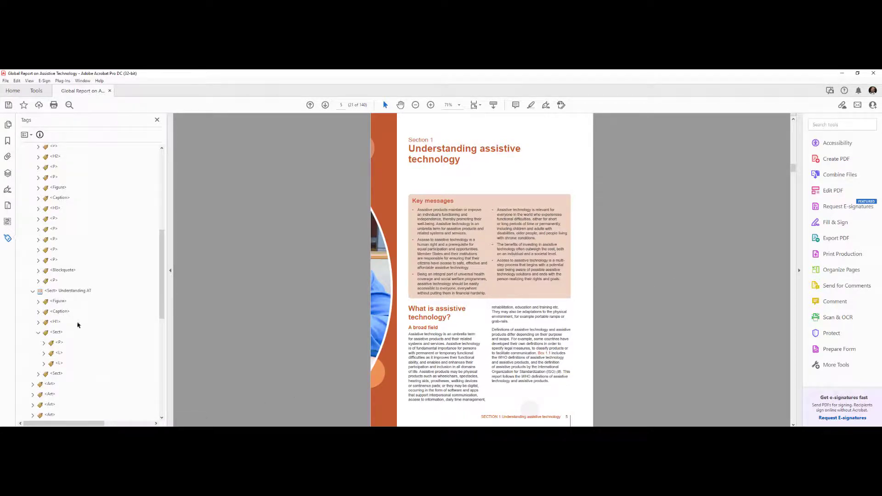
Retag the "Key messages" heading from P to H2
click(60, 344)
click(68, 344)
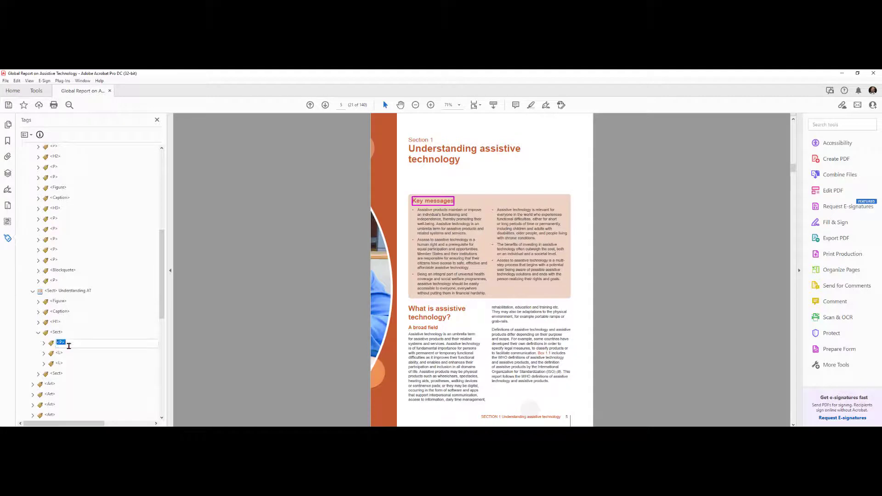
text(<H2>)
key(Return)
Move the LI from the second Key messages list into the first list as its fourth item
click(60, 354)
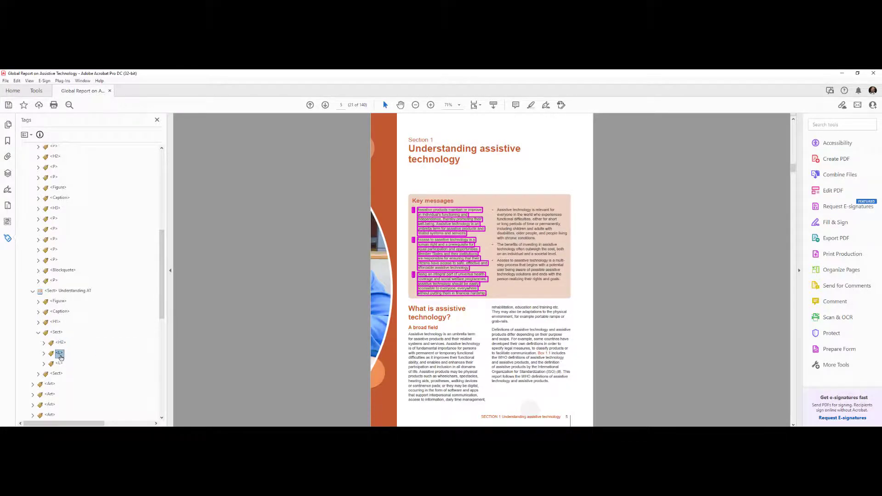
scroll(58, 323, down, 3)
click(44, 270)
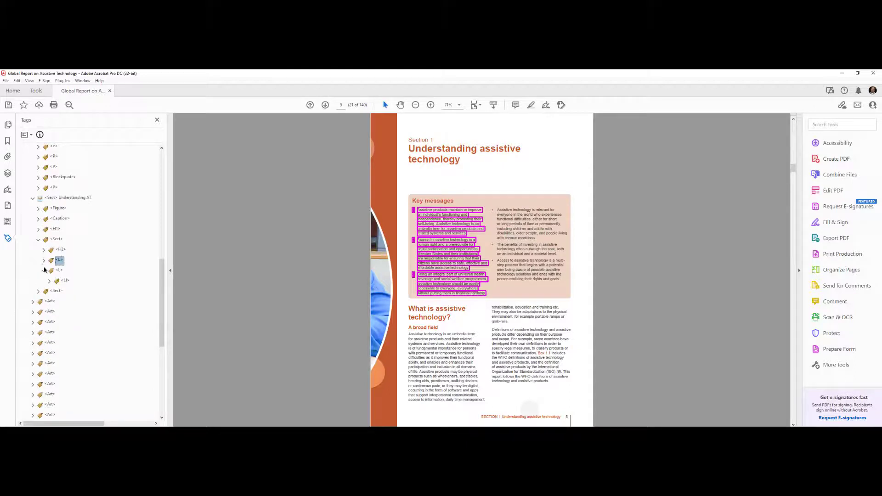
click(43, 261)
click(65, 312)
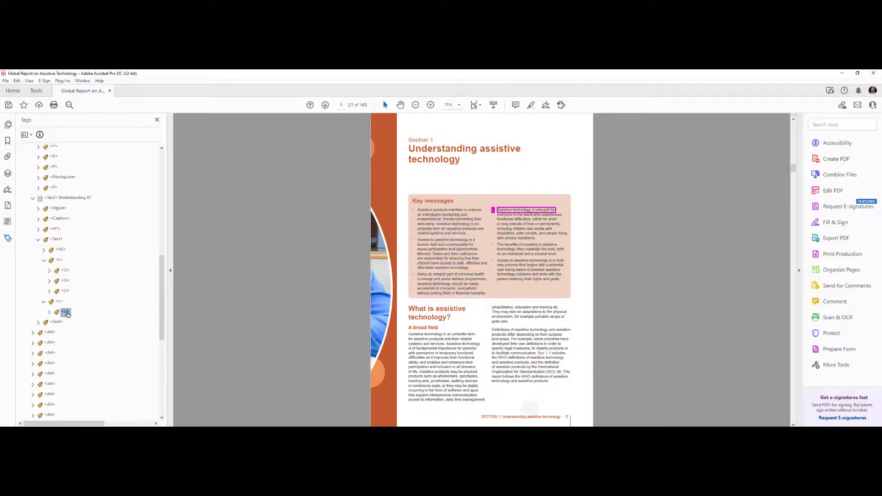
drag(58, 297, 57, 298)
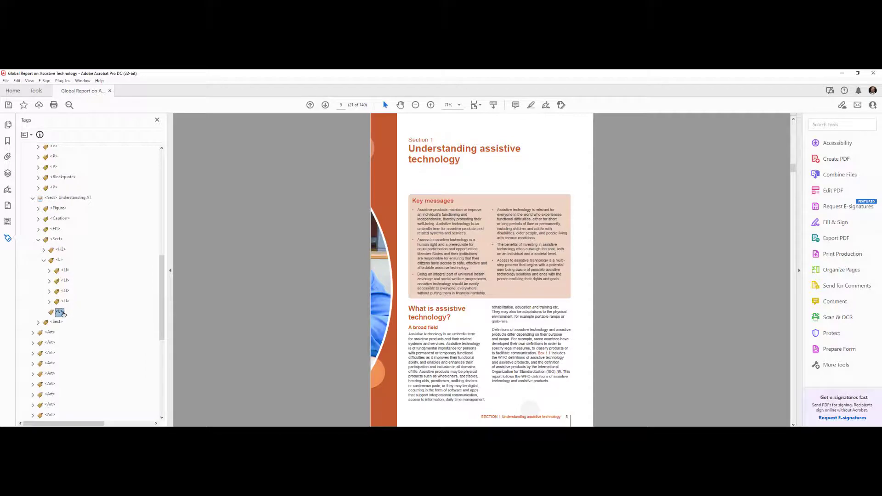
Examine the Lbl and LBody tags of the Key messages list items, comparing each with its bullet text on page 5
scroll(471, 260, up, 5)
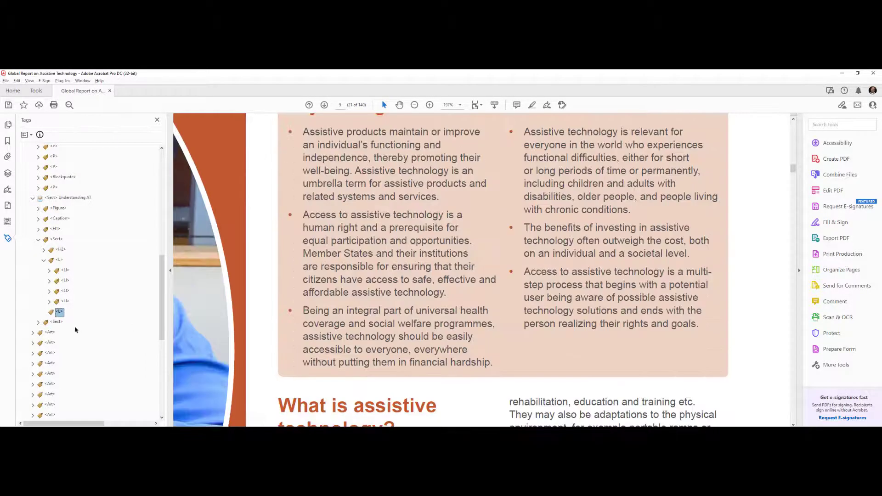
click(66, 271)
key(Right)
key(Down)
key(Down)
key(Down)
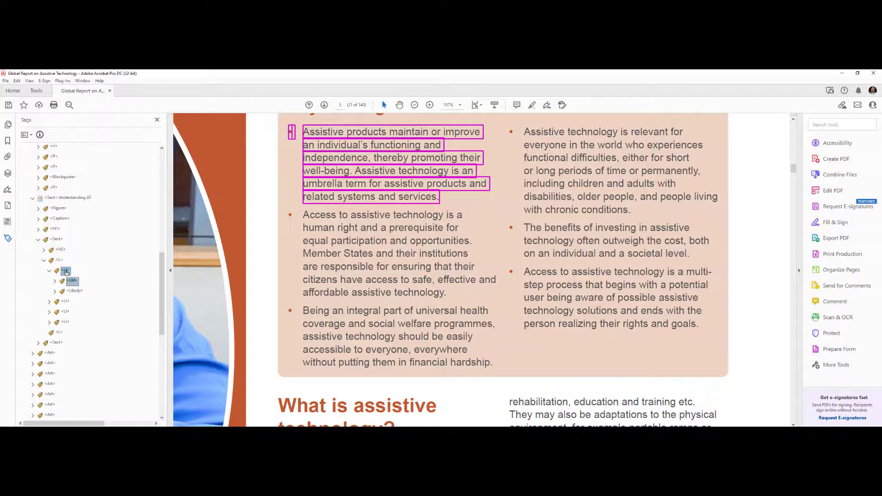
key(Right)
key(Down)
key(Down)
key(Down)
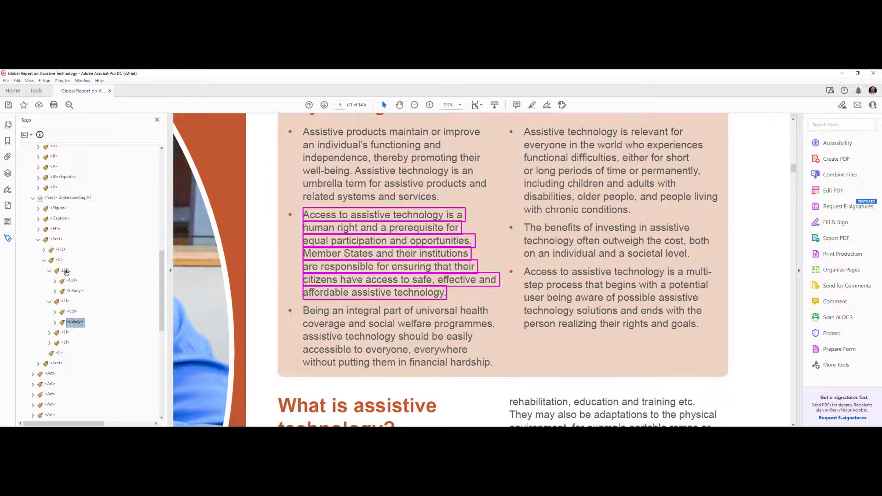
key(Down)
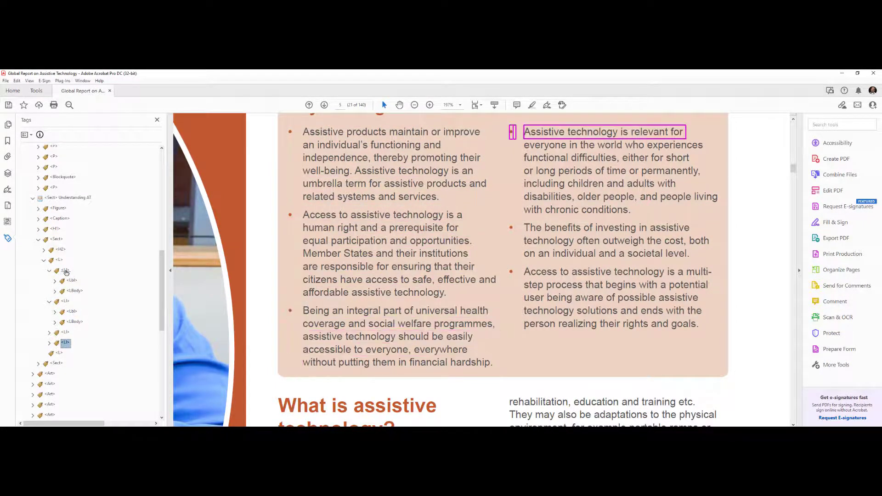
key(Right)
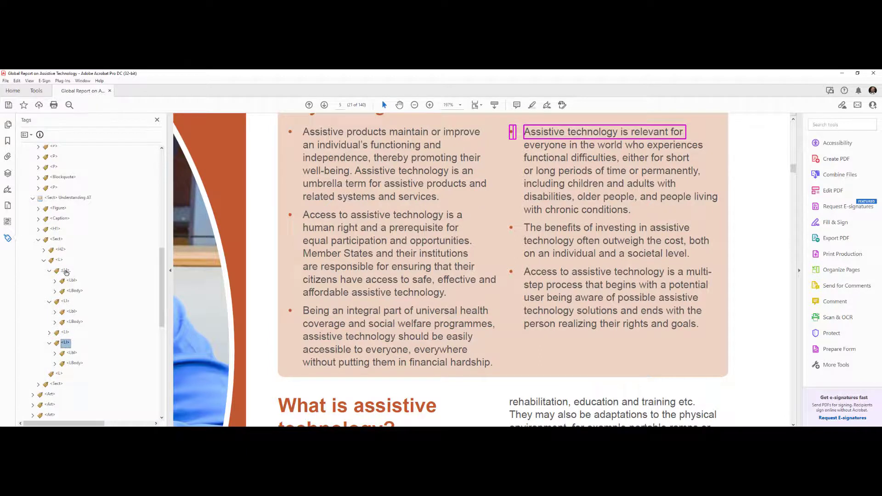
key(Down)
key(Down)
key(Down)
key(Up)
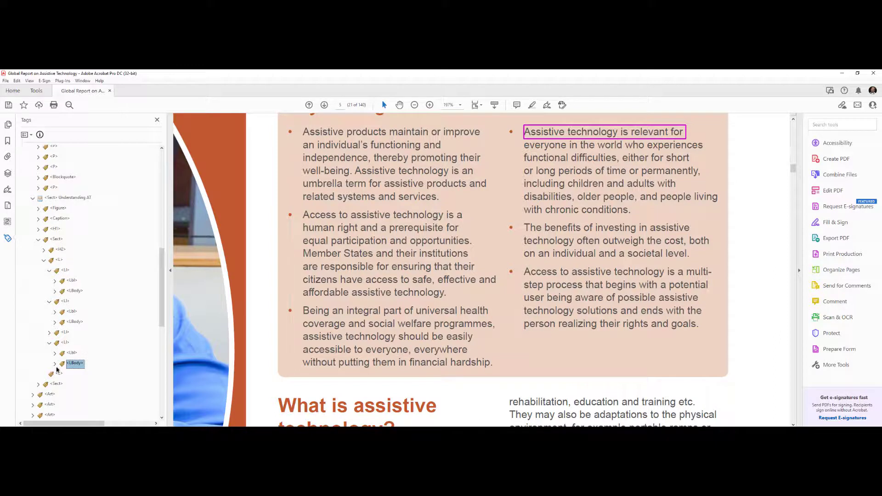
Tag the full "Assistive technology is relevant for" bullet text, from "Assistive" to "chronic conditions", inside the fourth list item's LBody
drag(568, 183, 532, 133)
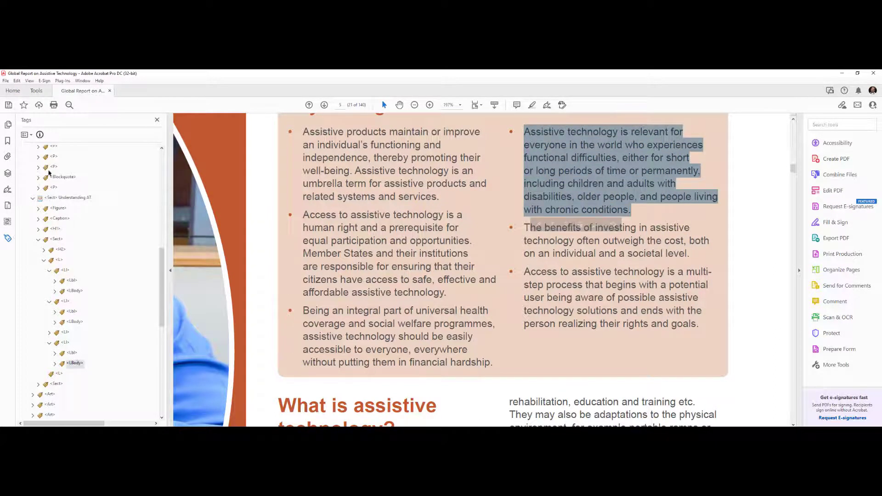
right_click(87, 366)
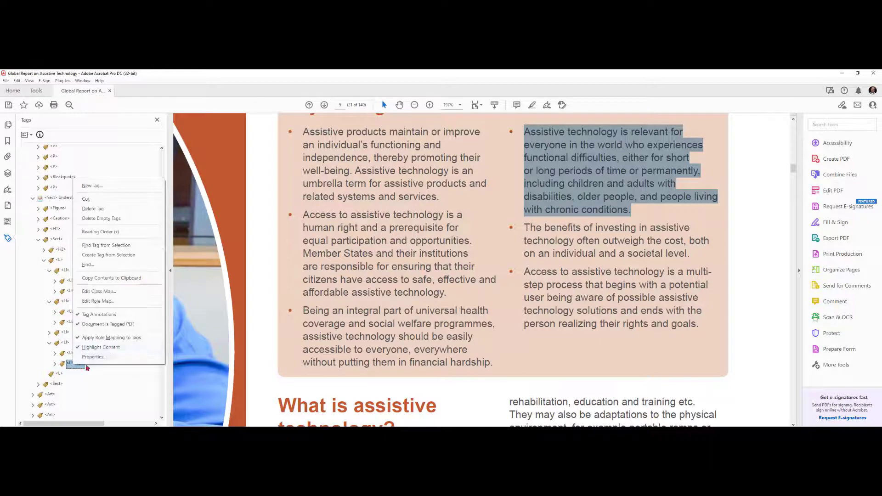
click(99, 255)
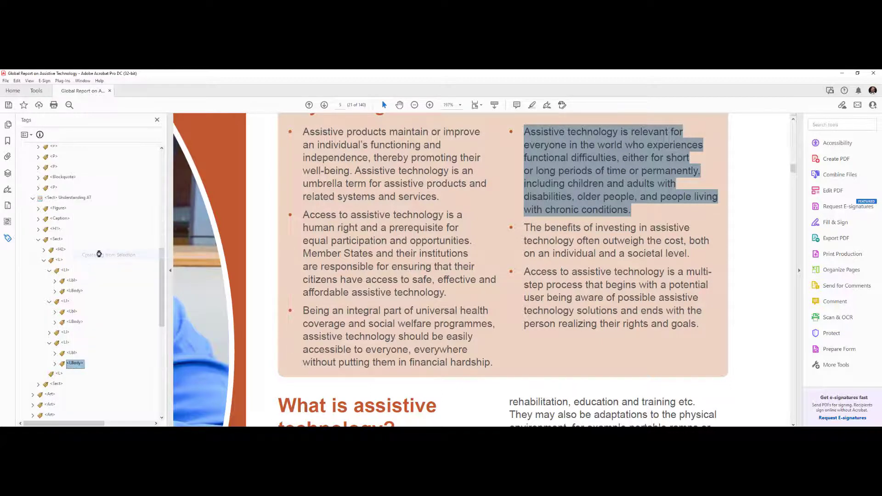
click(78, 363)
key(Return)
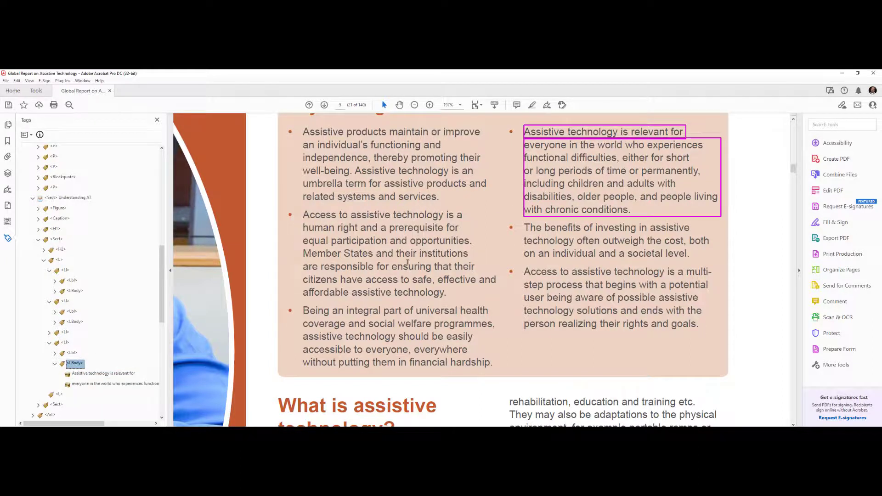
click(54, 364)
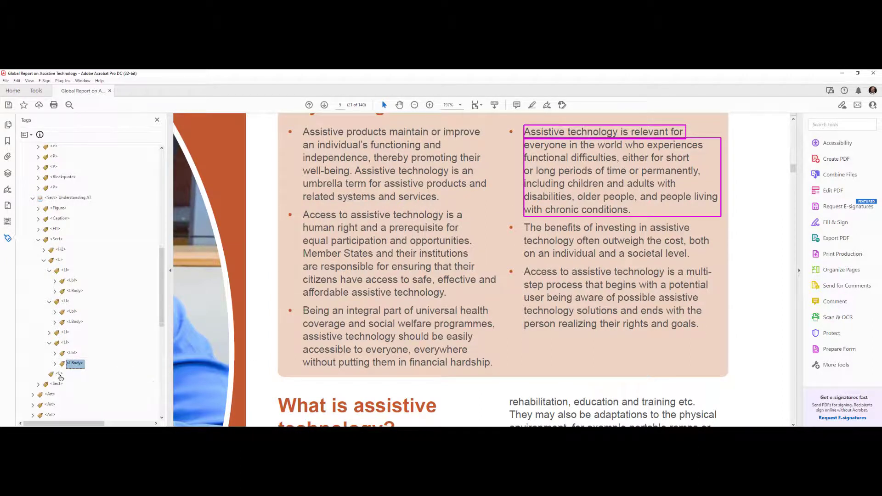
Retag the empty second L tag in the Key messages section as LI and add another LI tag after it
right_click(60, 374)
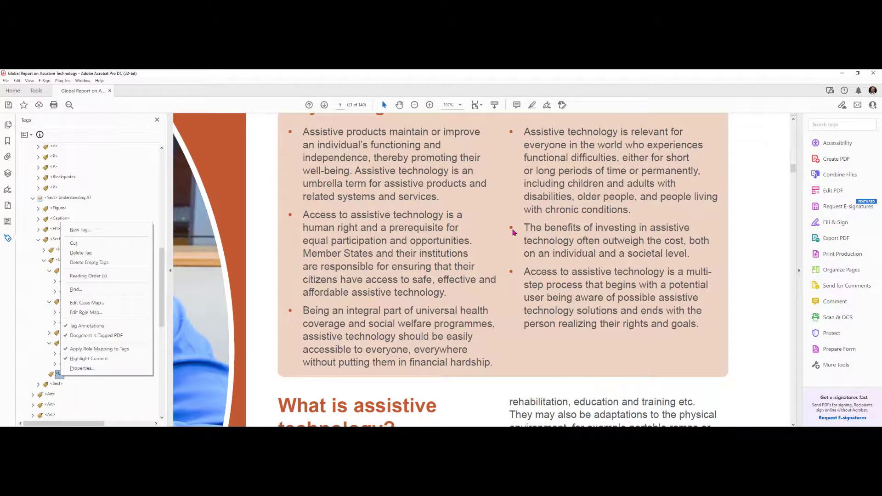
click(60, 373)
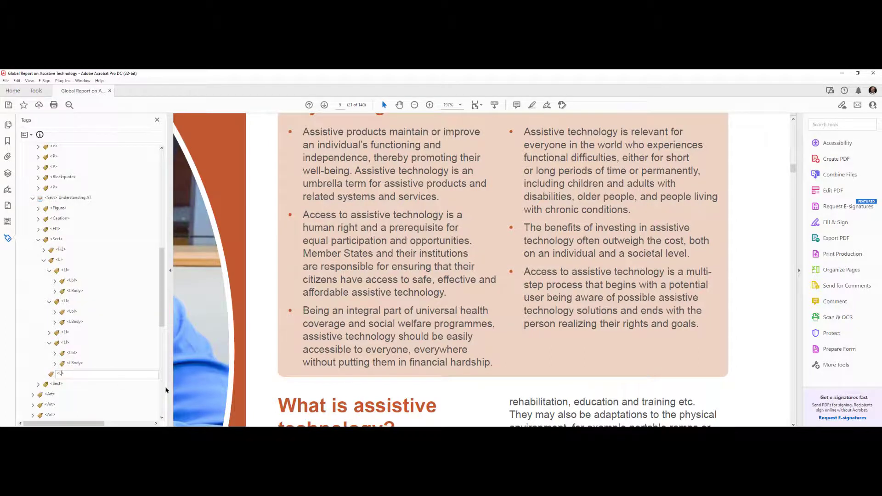
text(<LI>)
key(Return)
right_click(59, 376)
click(58, 377)
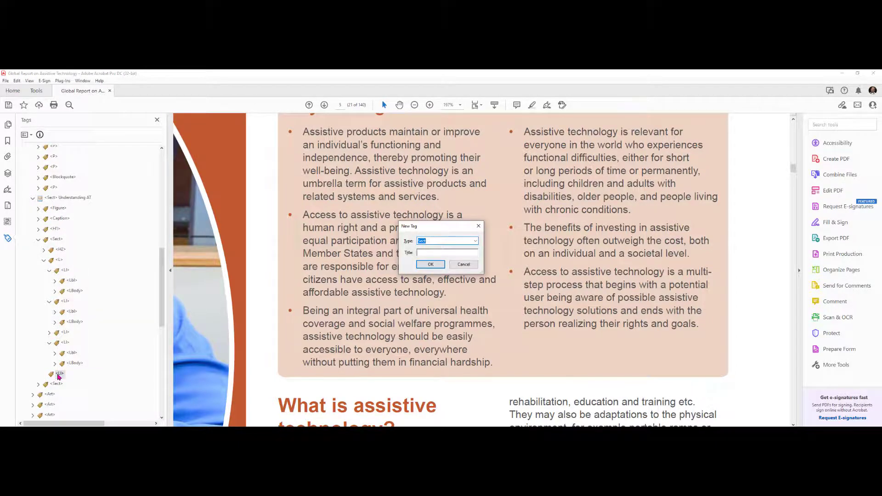
key(Return)
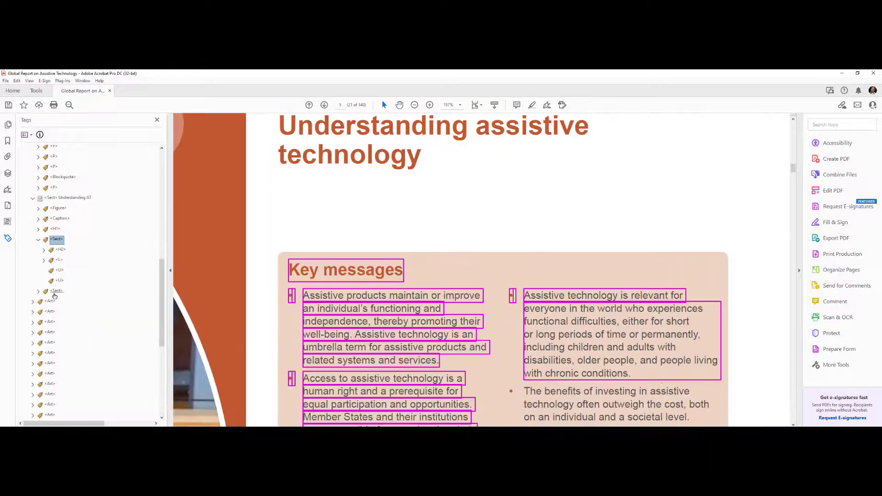
Add two Lbl tags between the two empty LI tags in the Key messages section
scroll(521, 281, down, 3)
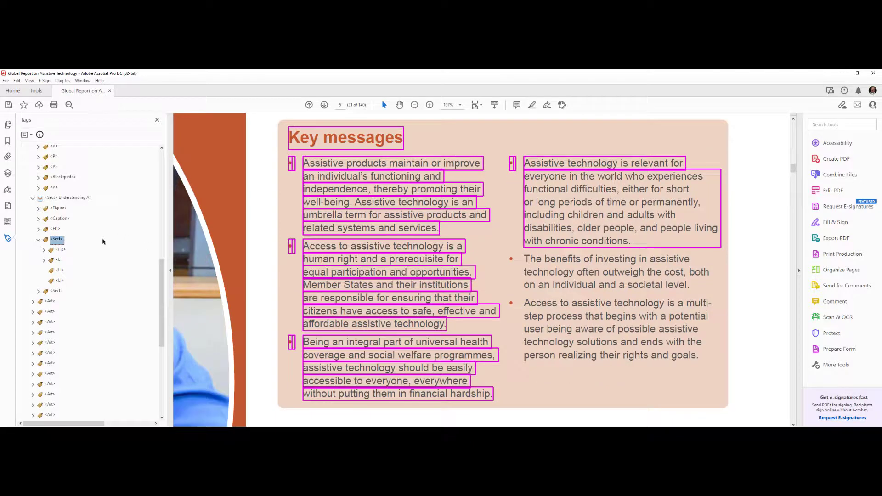
click(60, 270)
right_click(60, 271)
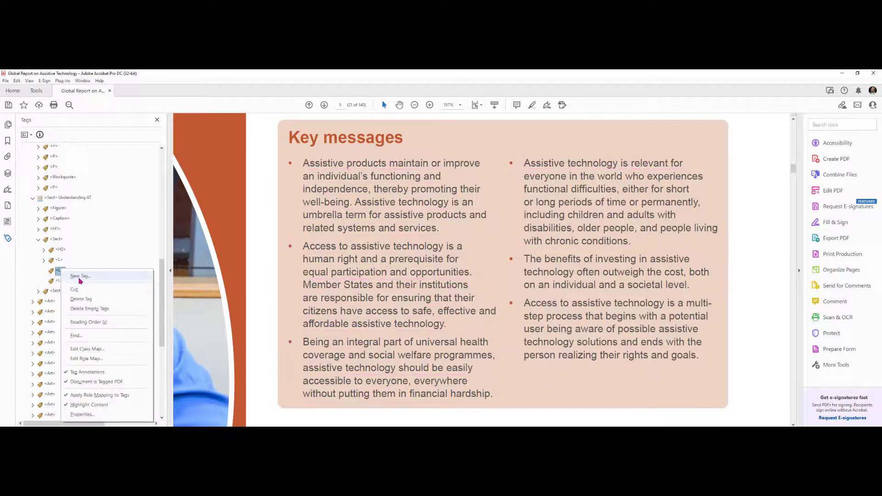
click(80, 281)
text(Lbl)
key(Return)
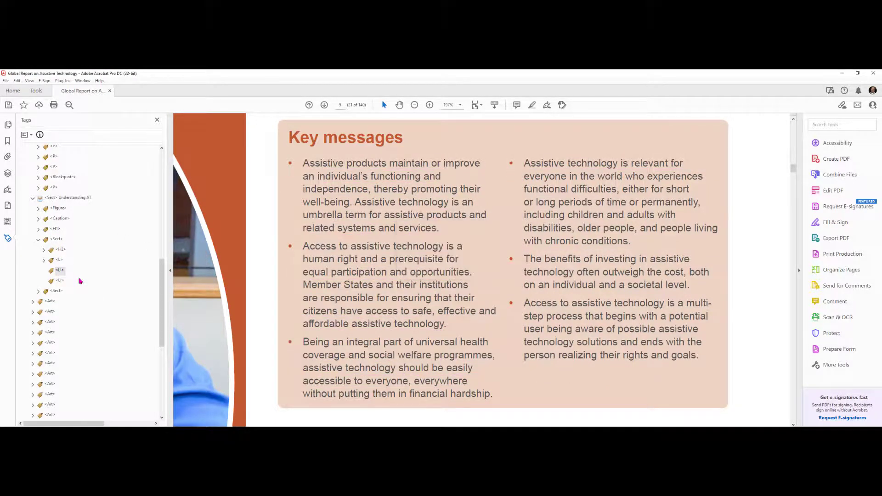
click(61, 283)
right_click(61, 284)
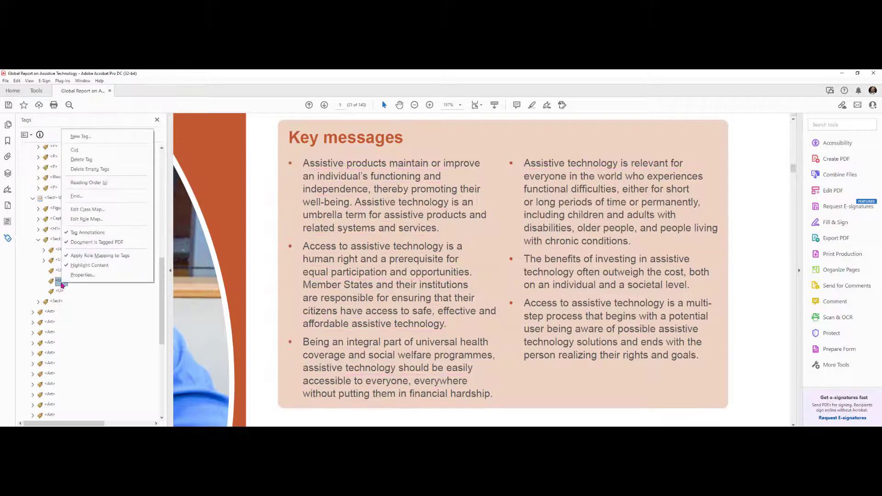
click(77, 160)
Add a list body tag after the second Lbl tag and correct its tag name to LBody
right_click(63, 291)
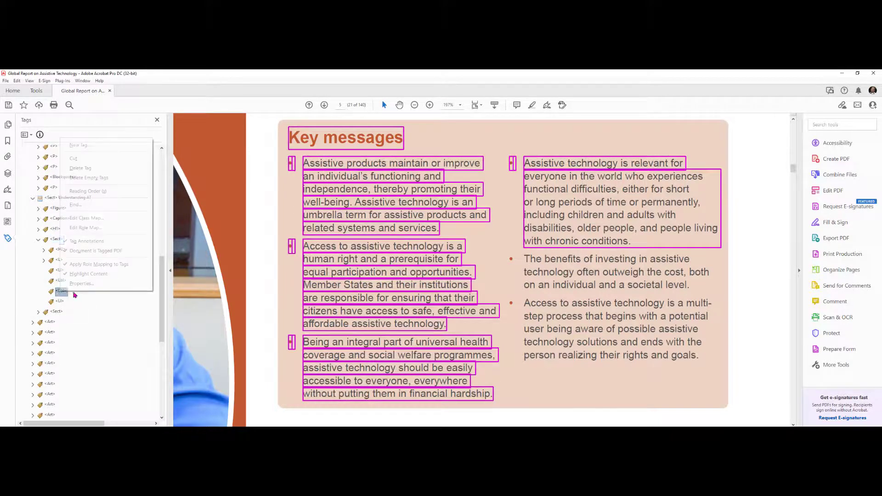
key(n)
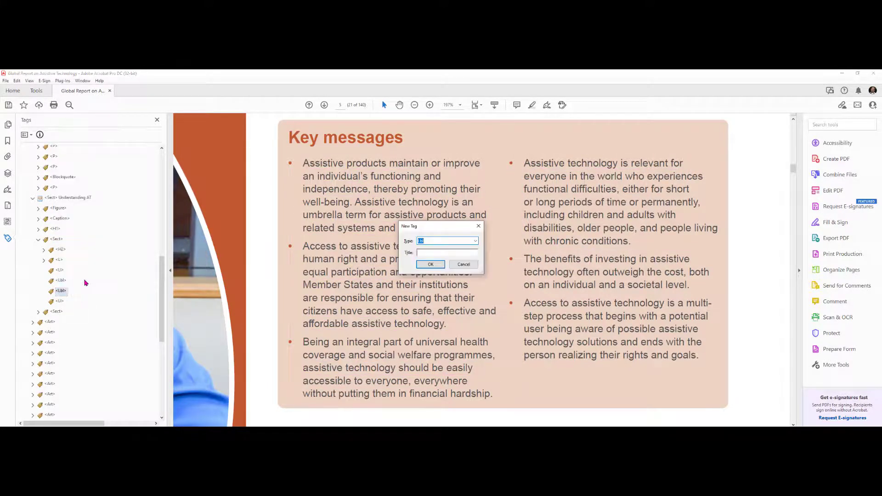
text(Lbody)
key(Return)
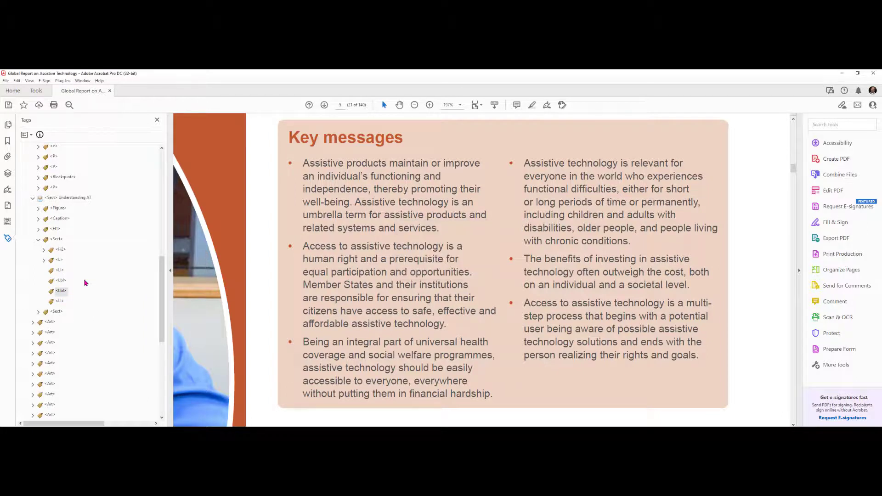
click(64, 304)
click(63, 304)
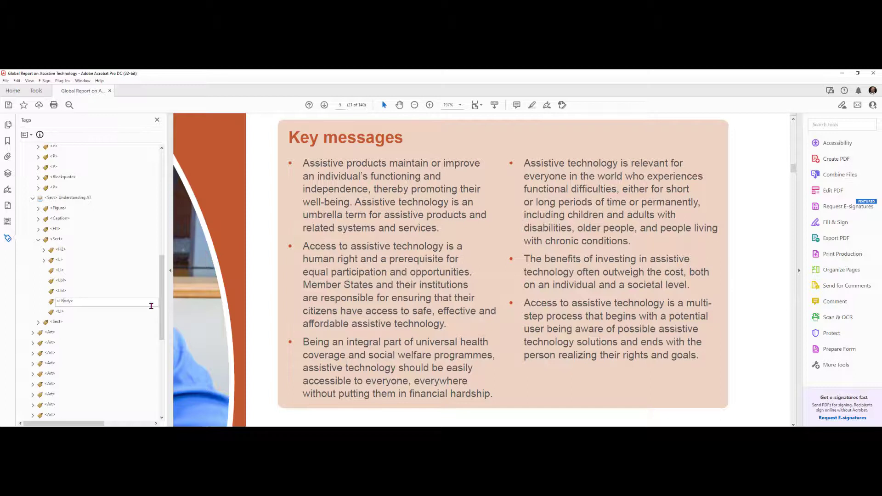
key(Return)
Add a second list body tag after the new LBody tag in the Key messages section
right_click(68, 303)
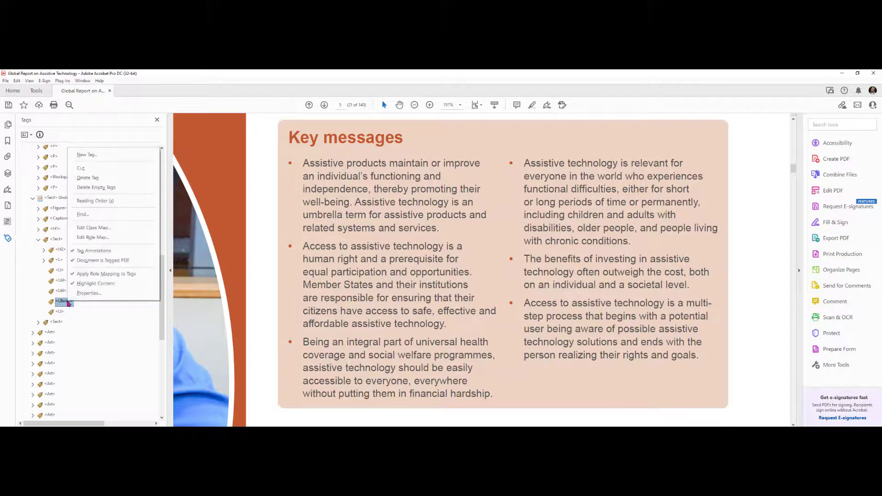
text(n)
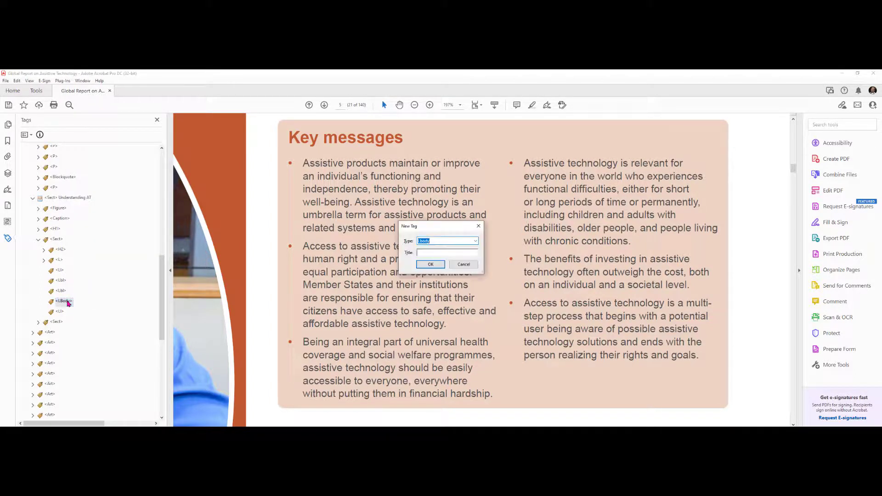
text(Lbod)
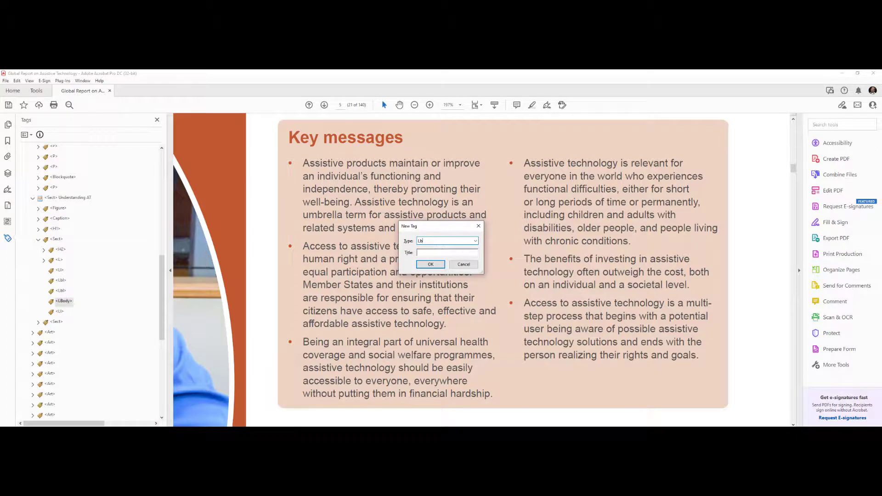